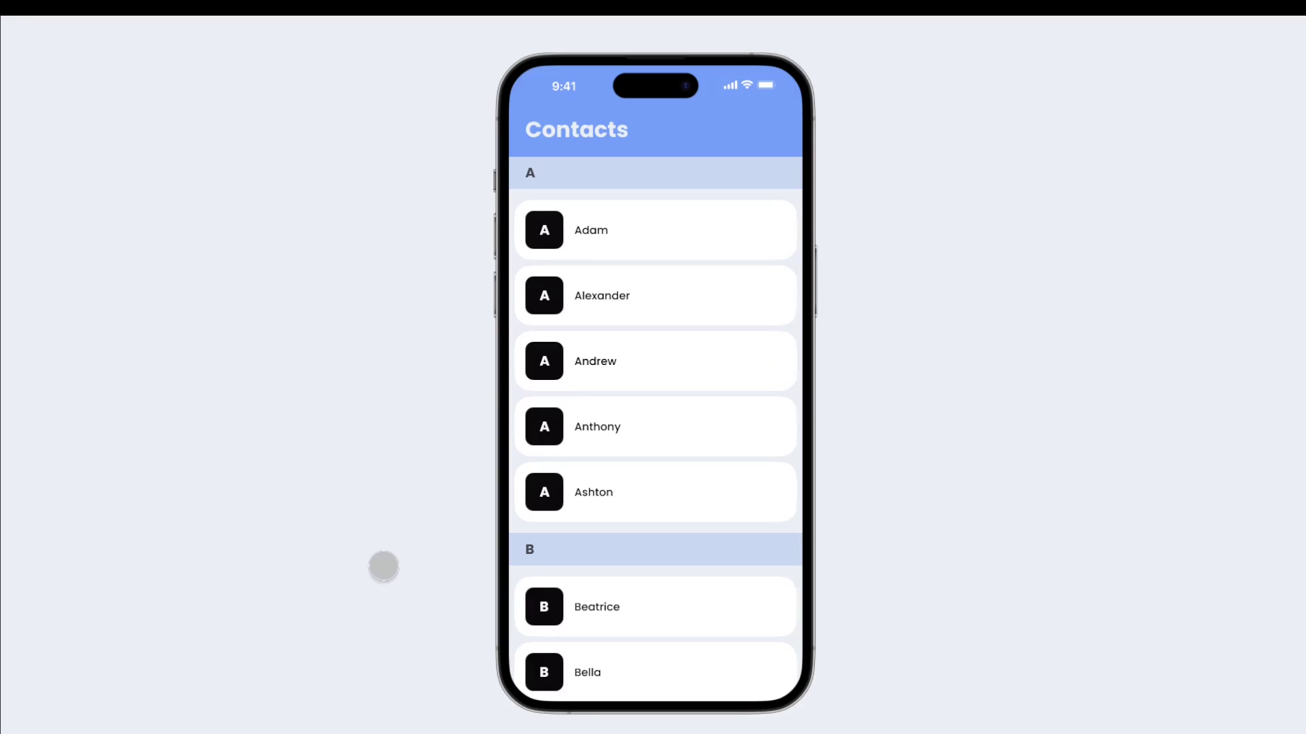
Scroll the contact list up and down in the preview to show the A–D headers sticking.
{"action": "left_click_drag", "start_coordinate": [627, 447], "coordinate": [668, 363]}
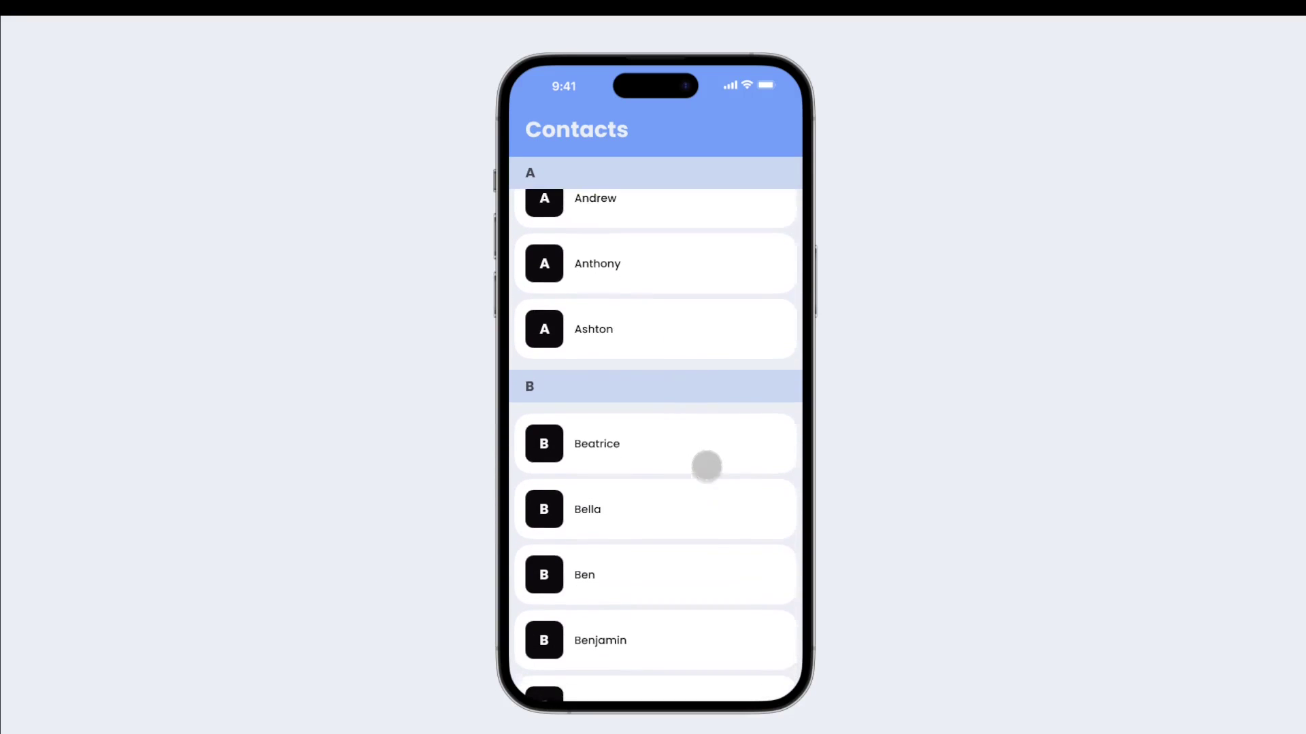
{"action": "mouse_move", "coordinate": [706, 465]}
{"action": "left_mouse_down"}
{"action": "mouse_move", "coordinate": [688, 356]}
{"action": "mouse_move", "coordinate": [720, 440]}
{"action": "mouse_move", "coordinate": [719, 340]}
{"action": "left_mouse_up"}
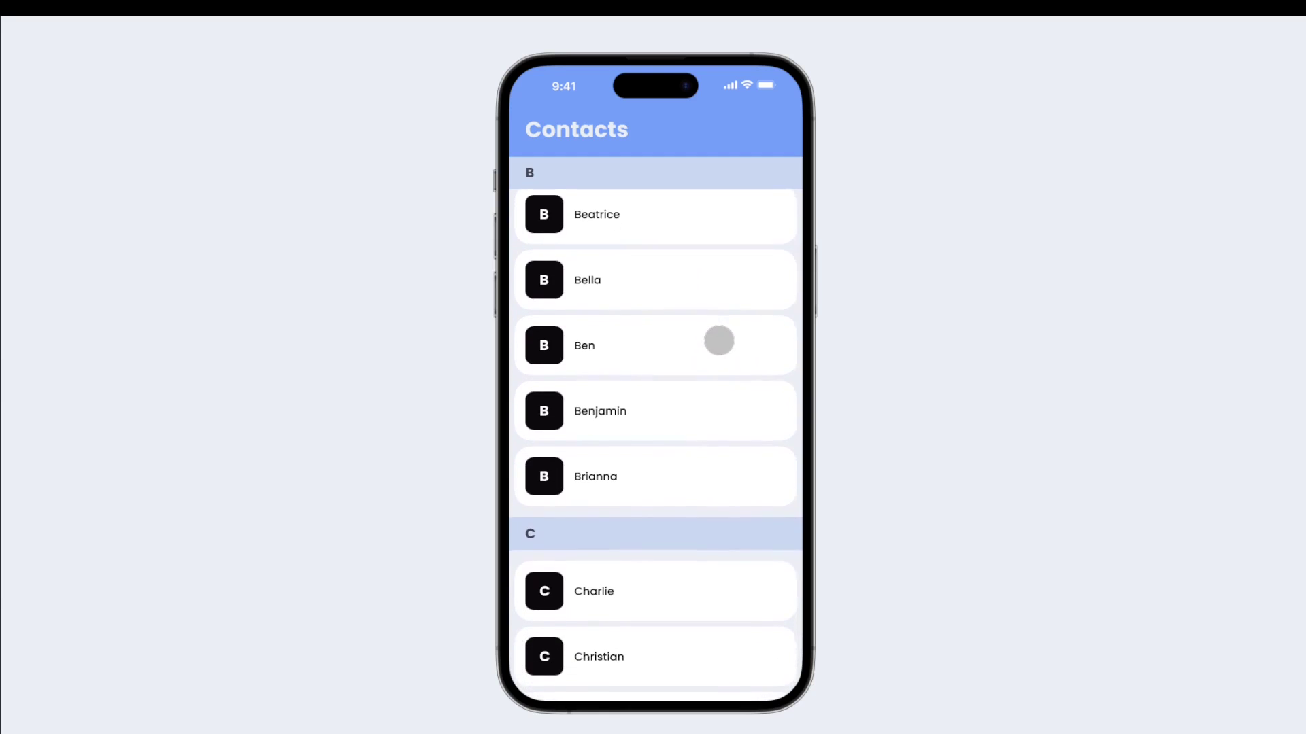
{"action": "mouse_move", "coordinate": [712, 294]}
{"action": "left_mouse_down"}
{"action": "mouse_move", "coordinate": [732, 510]}
{"action": "mouse_move", "coordinate": [751, 476]}
{"action": "mouse_move", "coordinate": [746, 390]}
{"action": "left_mouse_up"}
{"action": "mouse_move", "coordinate": [737, 484]}
{"action": "left_mouse_down"}
{"action": "mouse_move", "coordinate": [735, 373]}
{"action": "mouse_move", "coordinate": [705, 333]}
{"action": "mouse_move", "coordinate": [723, 455]}
{"action": "mouse_move", "coordinate": [727, 327]}
{"action": "left_mouse_up"}
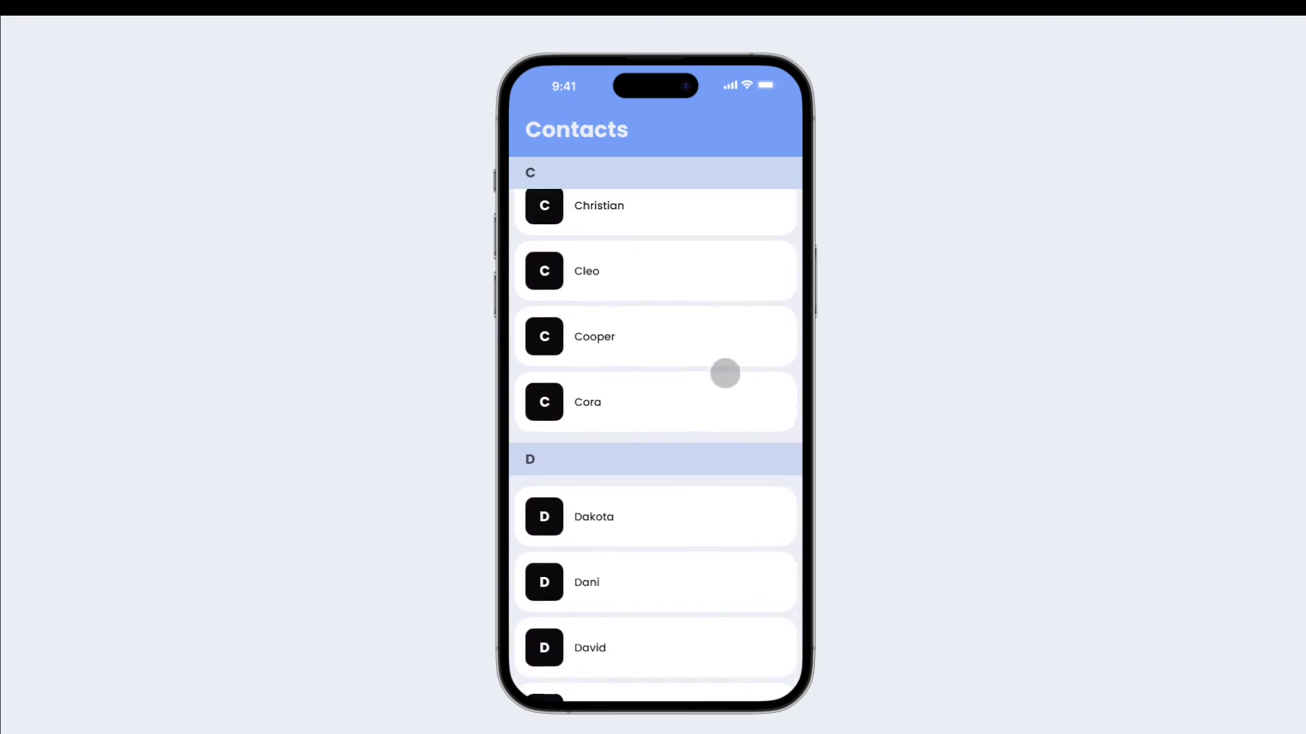
{"action": "left_click_drag", "start_coordinate": [725, 374], "coordinate": [726, 452]}
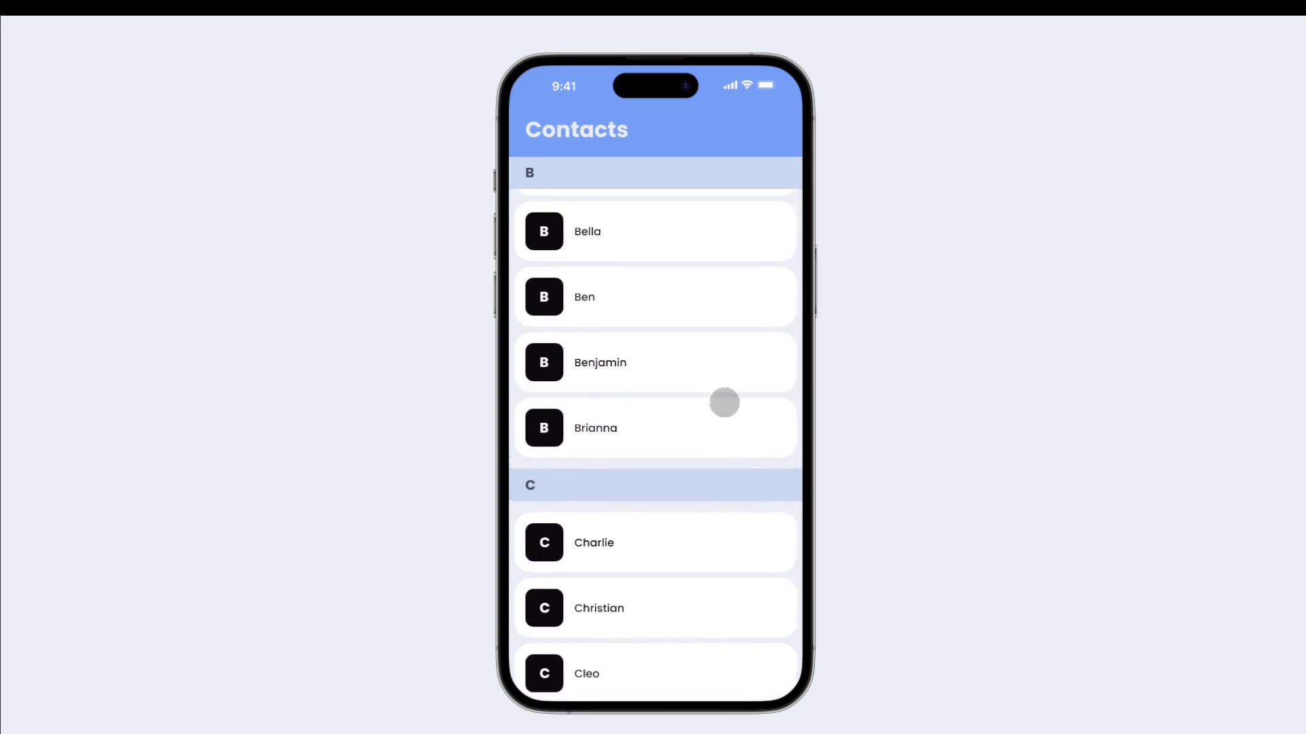
{"action": "mouse_move", "coordinate": [724, 403]}
{"action": "left_mouse_down"}
{"action": "mouse_move", "coordinate": [732, 504]}
{"action": "mouse_move", "coordinate": [743, 459]}
{"action": "mouse_move", "coordinate": [726, 544]}
{"action": "mouse_move", "coordinate": [732, 490]}
{"action": "mouse_move", "coordinate": [731, 557]}
{"action": "mouse_move", "coordinate": [726, 492]}
{"action": "mouse_move", "coordinate": [766, 585]}
{"action": "left_mouse_up"}
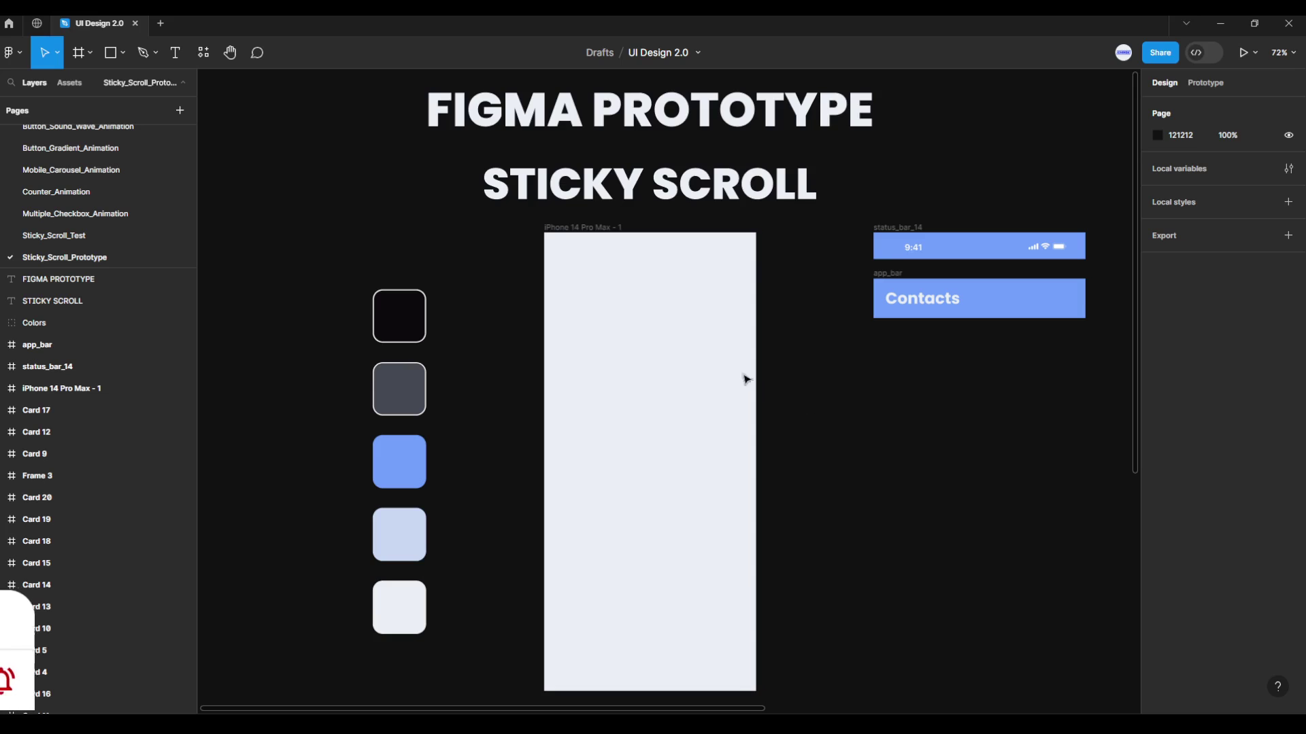
Draw a new frame below the app bar and size it 430 × 48.
{"action": "left_click", "coordinate": [512, 311]}
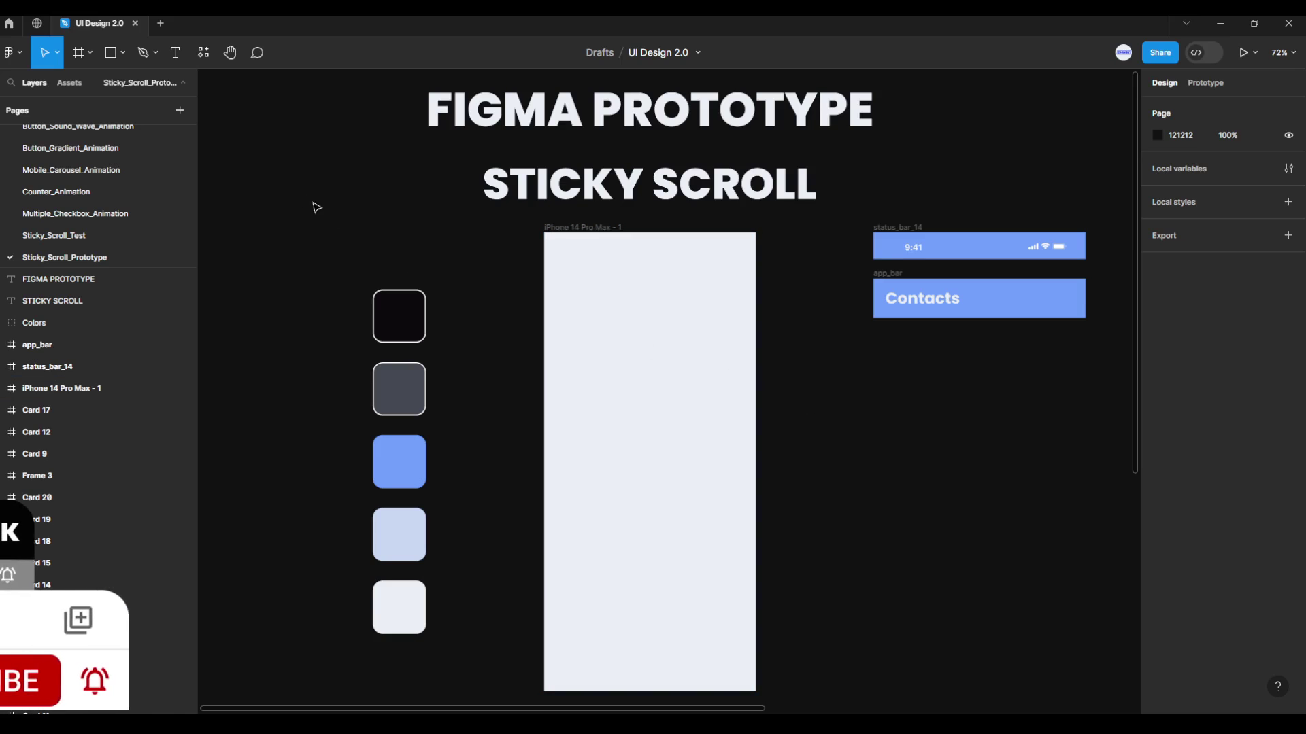
{"action": "left_click", "coordinate": [89, 54]}
{"action": "left_click", "coordinate": [77, 86]}
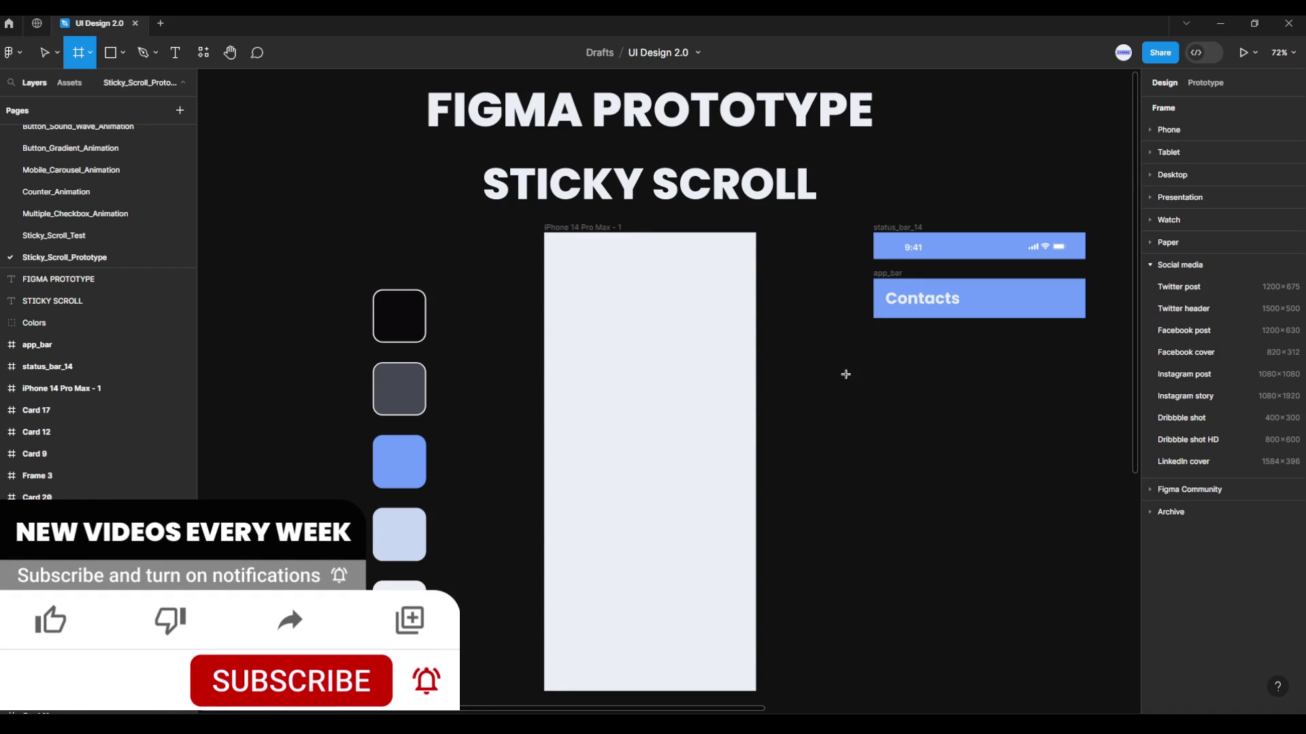
{"action": "left_click_drag", "start_coordinate": [873, 384], "coordinate": [1048, 416]}
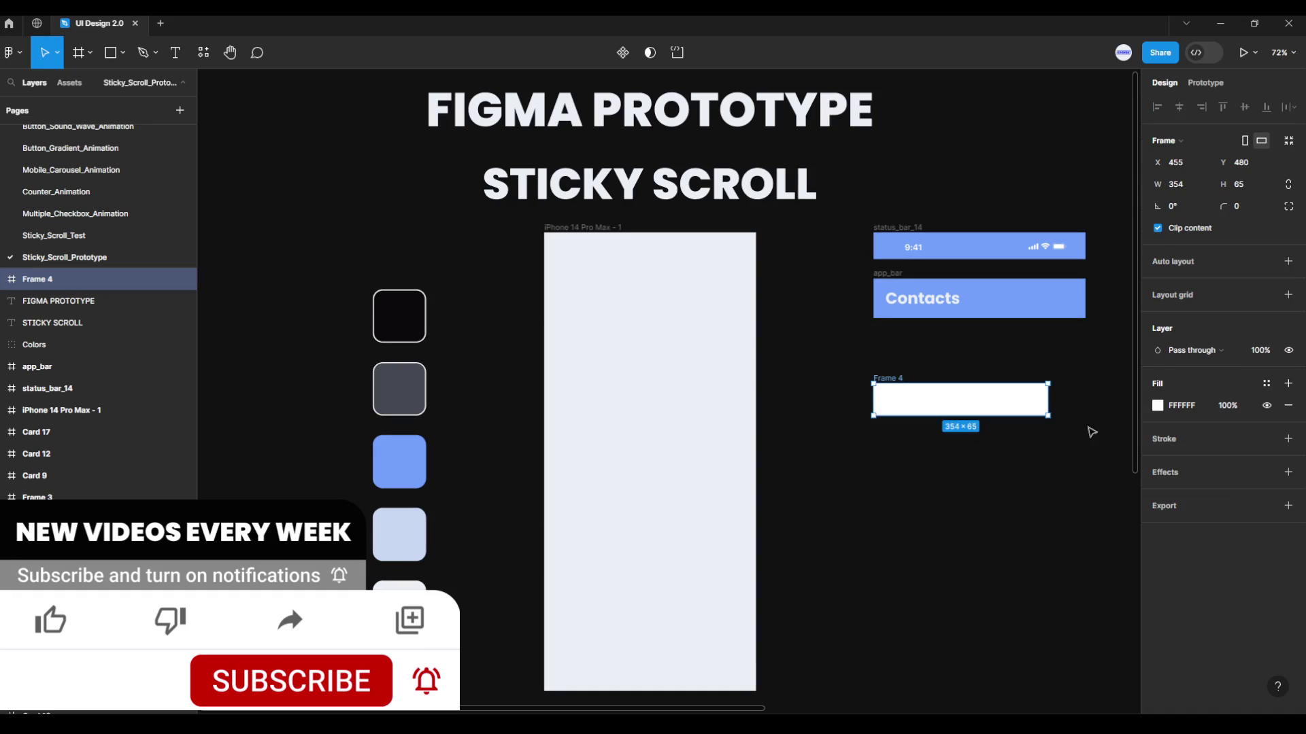
{"action": "left_click", "coordinate": [1200, 185]}
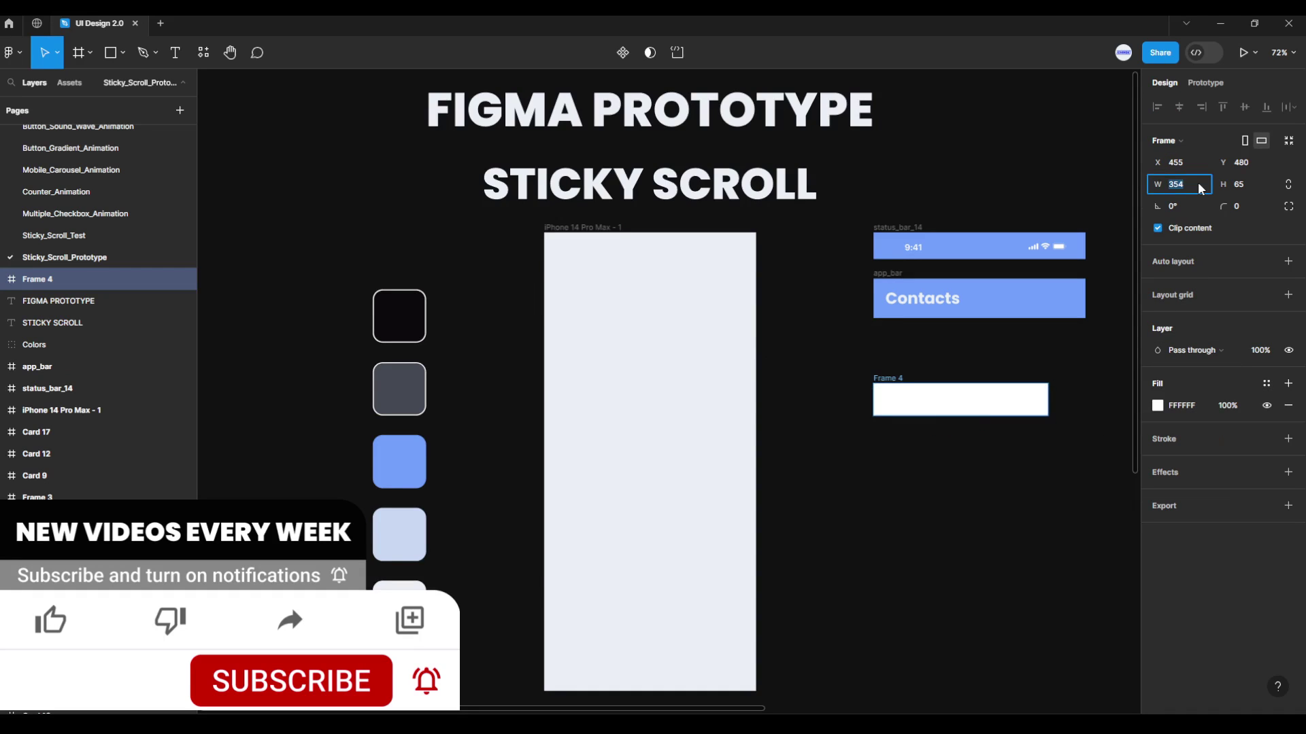
{"action": "type", "text": "430"}
{"action": "key", "text": "Return"}
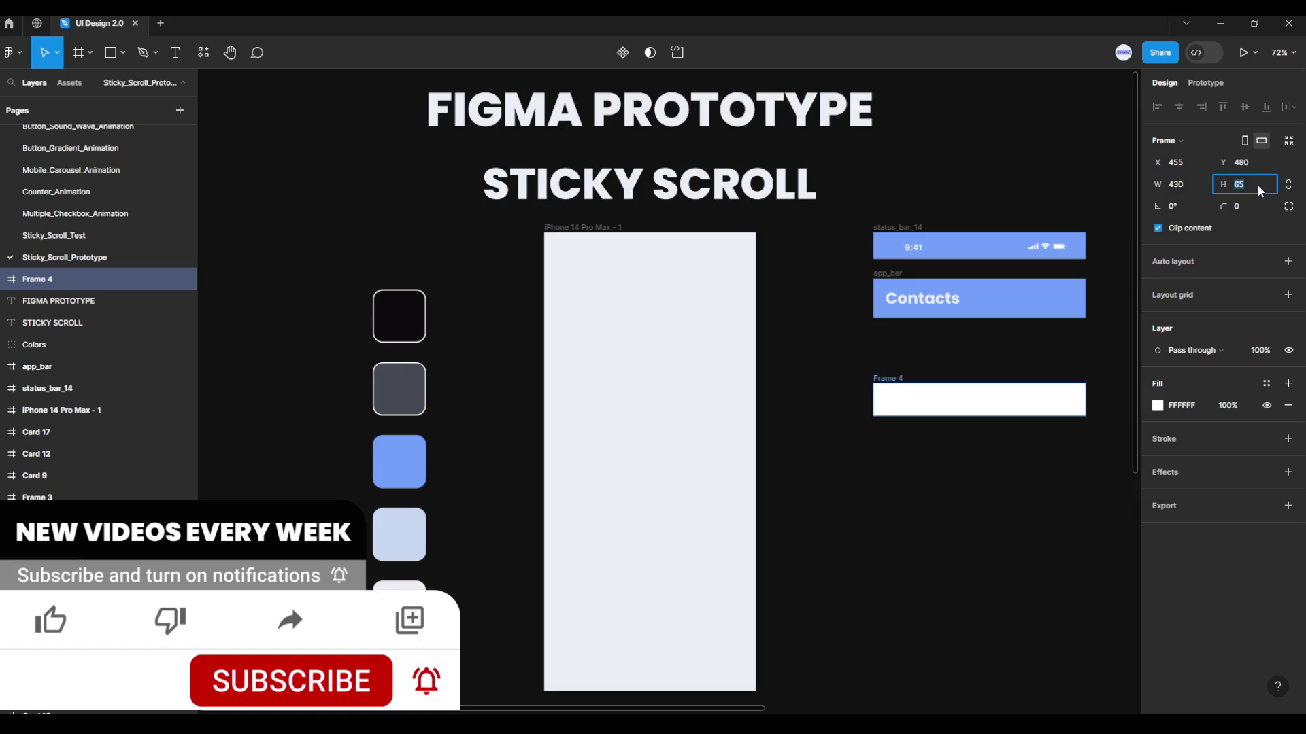
{"action": "type", "text": "48"}
{"action": "key", "text": "Return"}
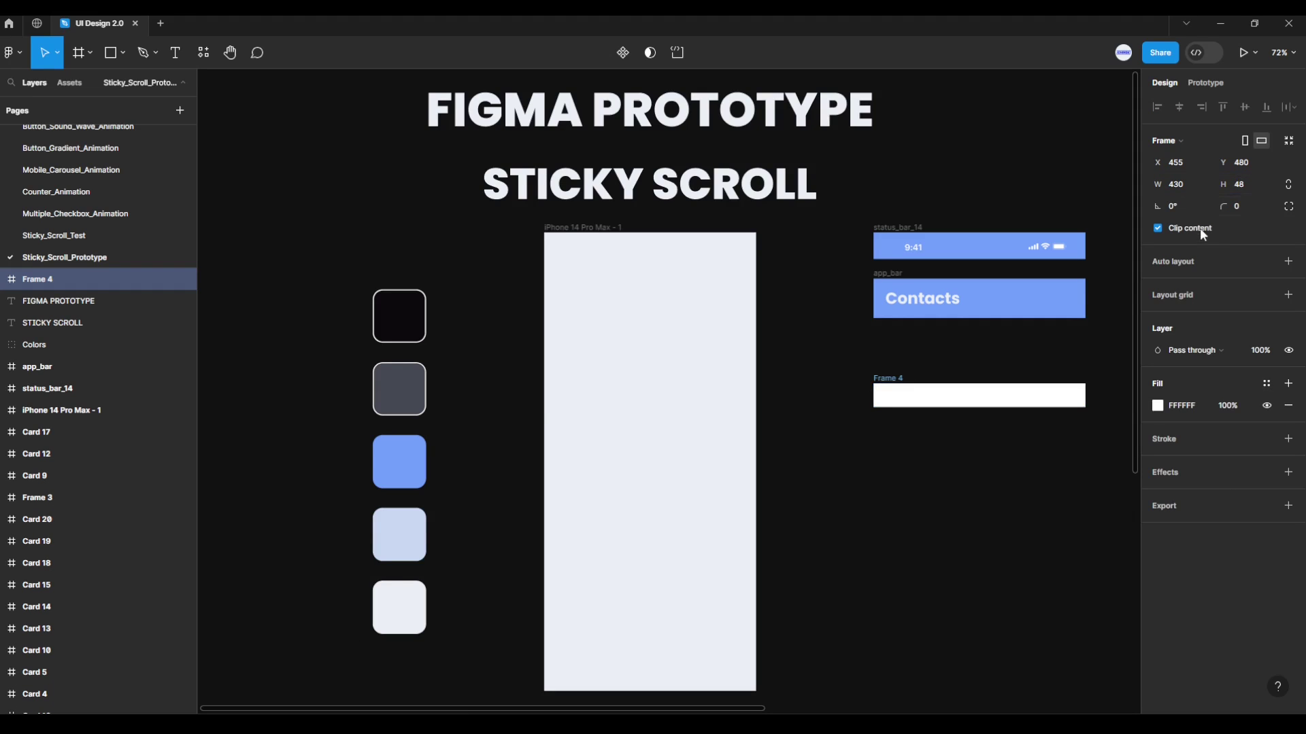
Fill the new frame with light blue C9D8F2 sampled from the fourth swatch.
{"action": "left_click", "coordinate": [1158, 406]}
{"action": "left_click", "coordinate": [997, 551]}
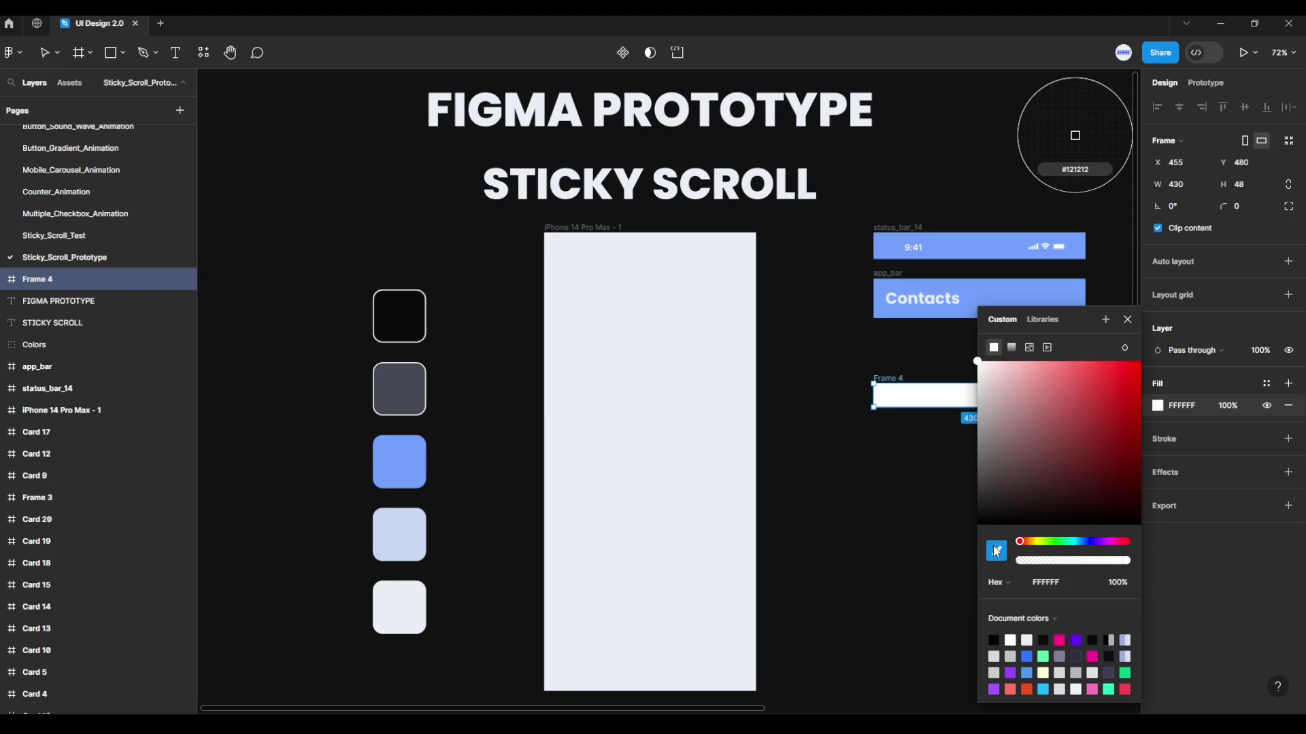
{"action": "left_click", "coordinate": [413, 530]}
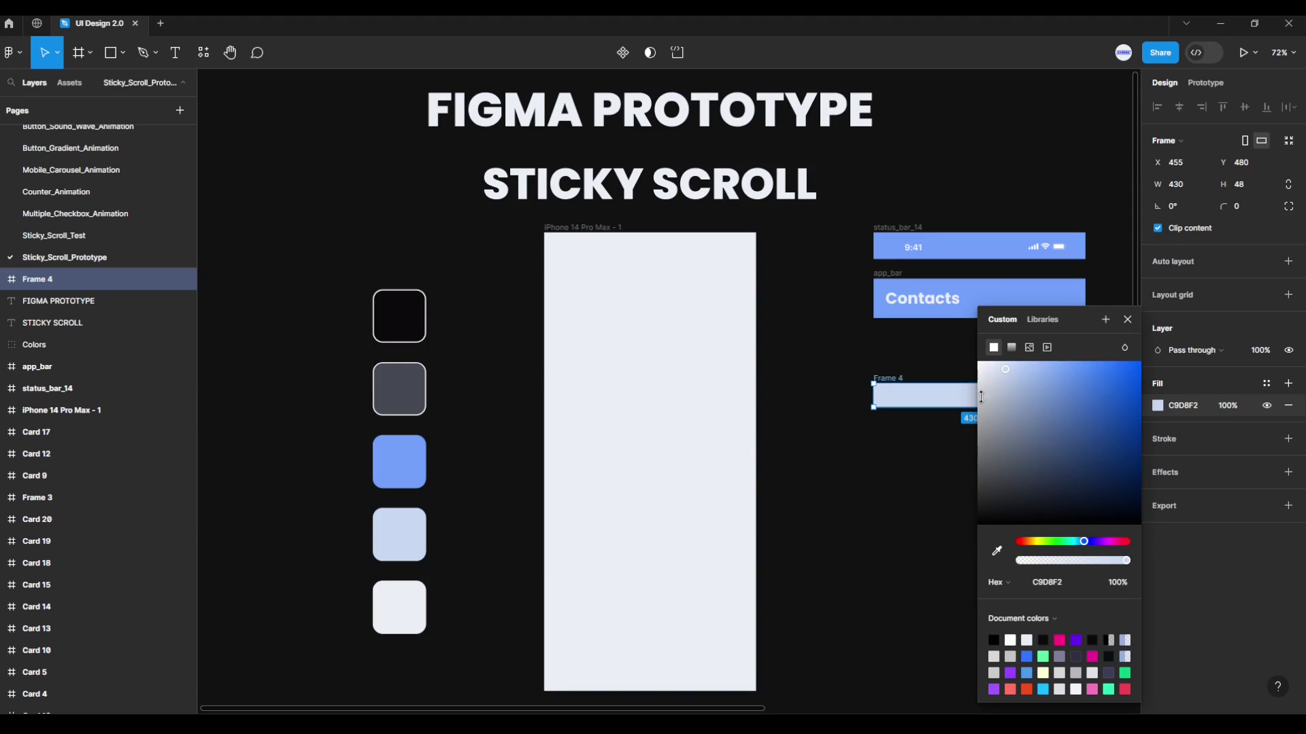
{"action": "left_click", "coordinate": [1127, 319]}
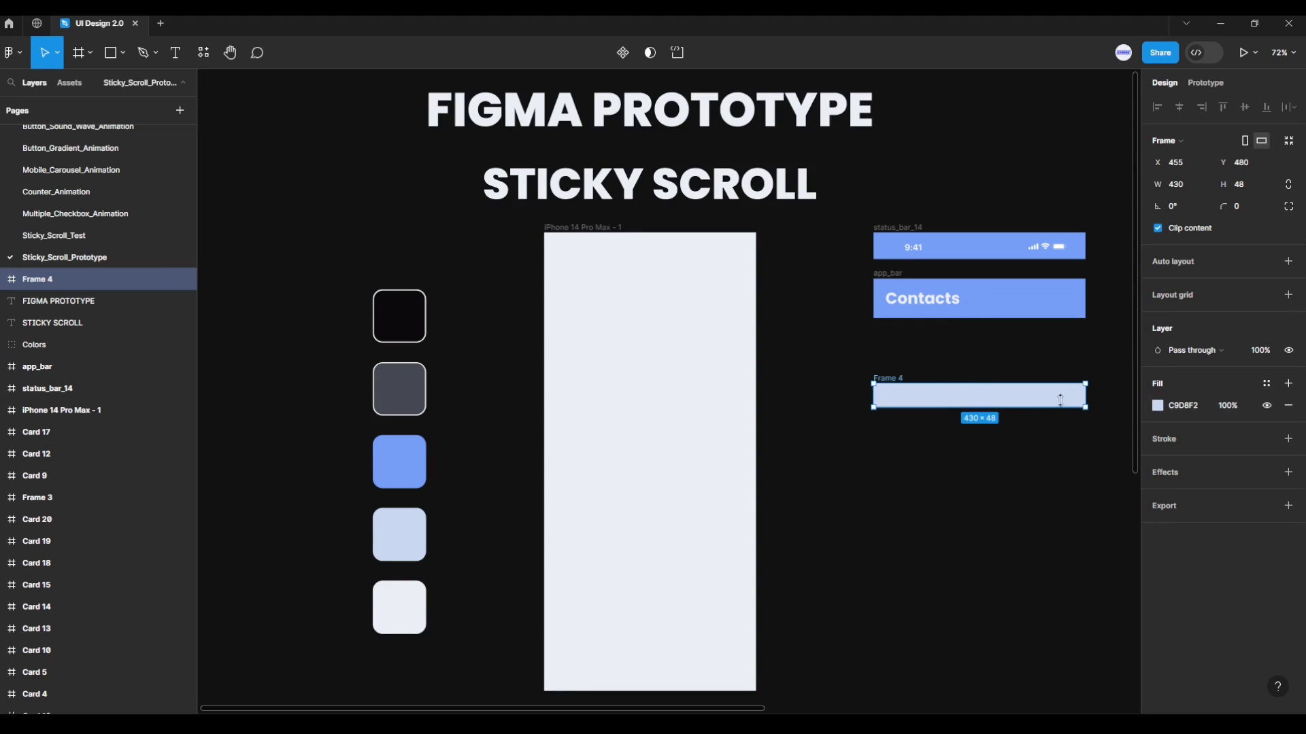
{"action": "left_click", "coordinate": [926, 513]}
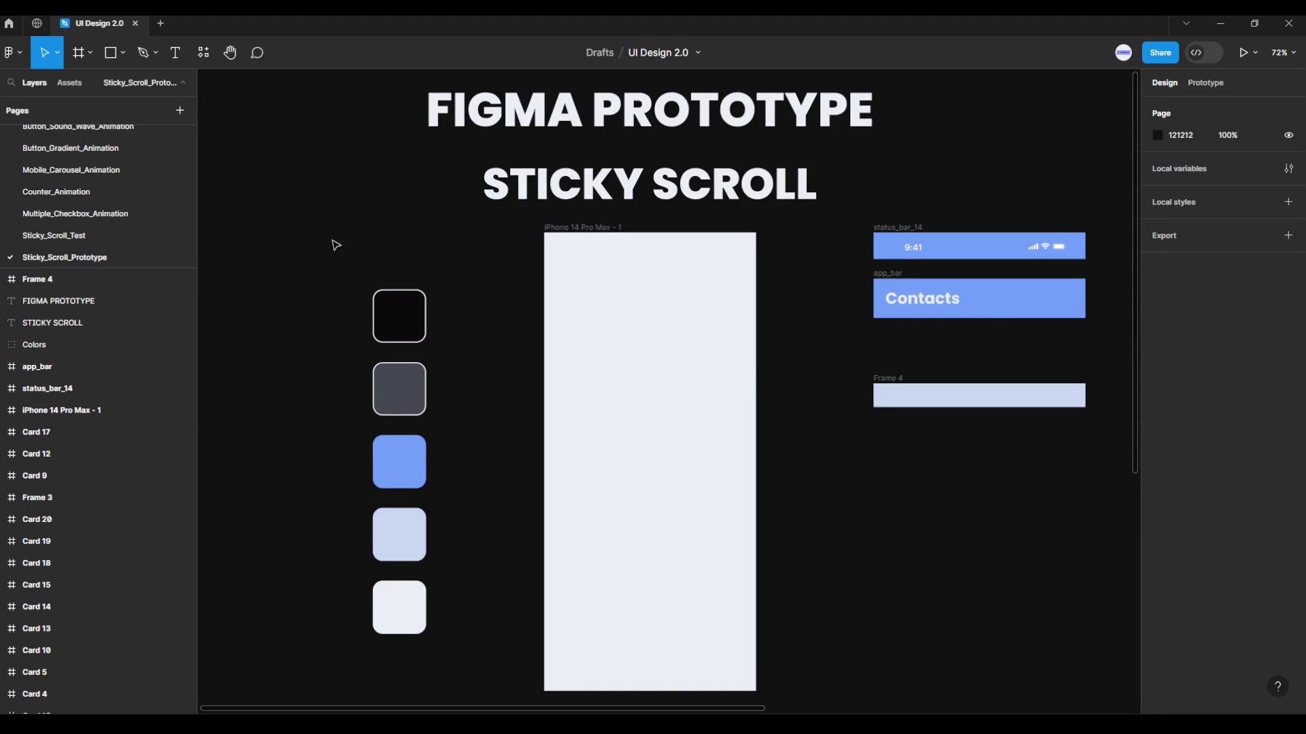
Add a text layer reading 'A' inside the light blue frame.
{"action": "left_click", "coordinate": [176, 55]}
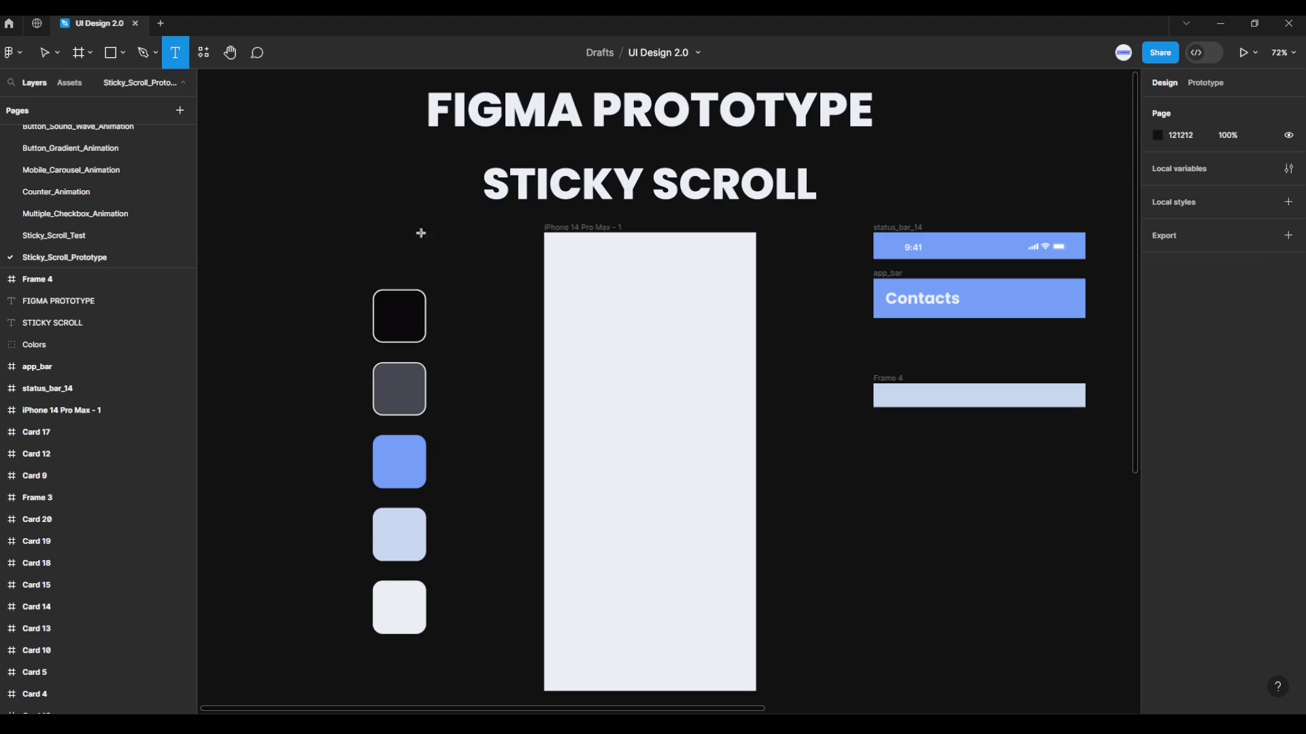
{"action": "left_click", "coordinate": [898, 396]}
{"action": "type", "text": "A"}
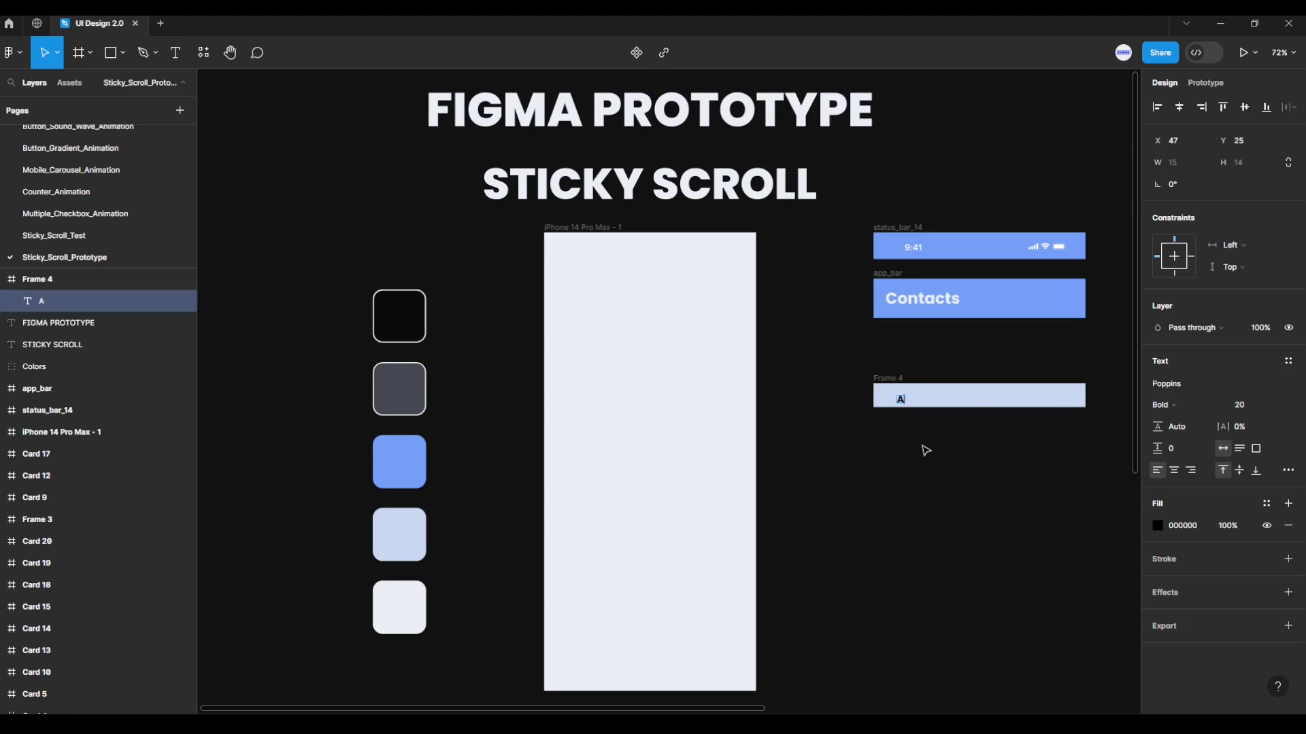
{"action": "key", "text": "Escape"}
{"action": "scroll", "coordinate": [901, 396], "scroll_direction": "up", "scroll_amount": 2}
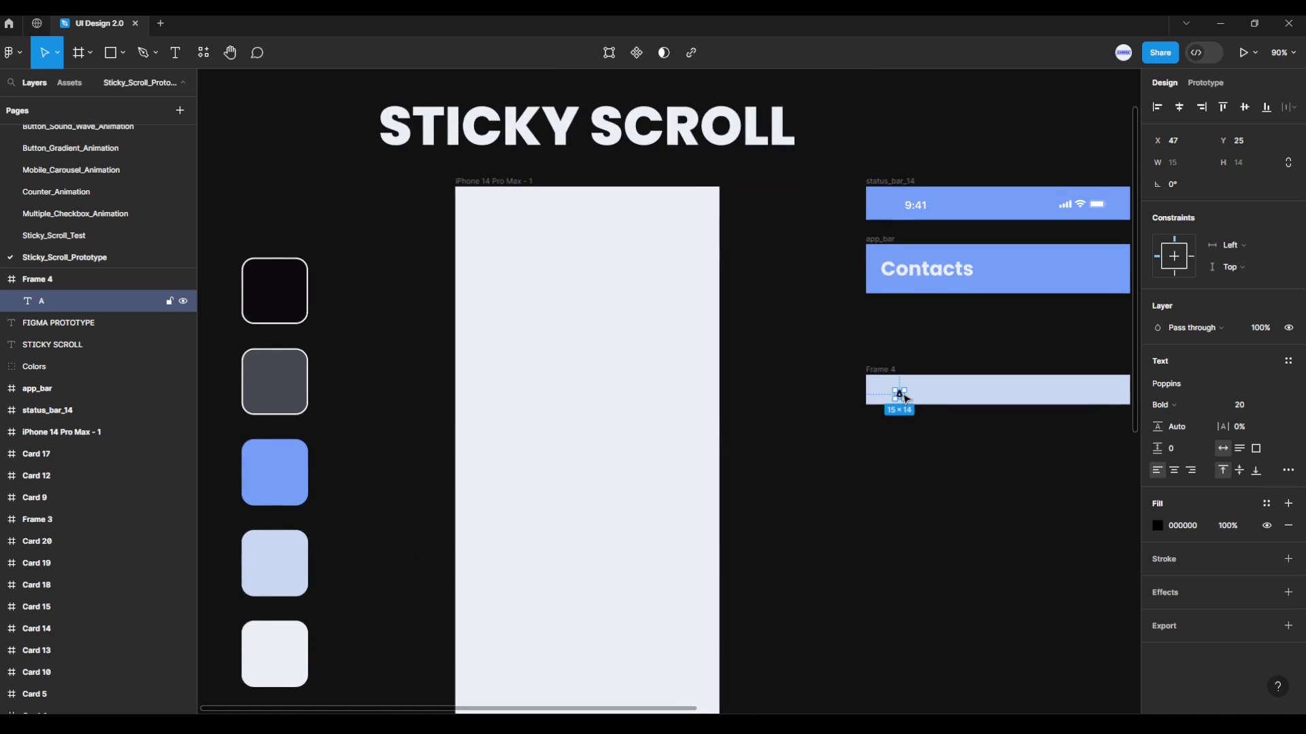
{"action": "left_click_drag", "start_coordinate": [903, 398], "coordinate": [894, 393]}
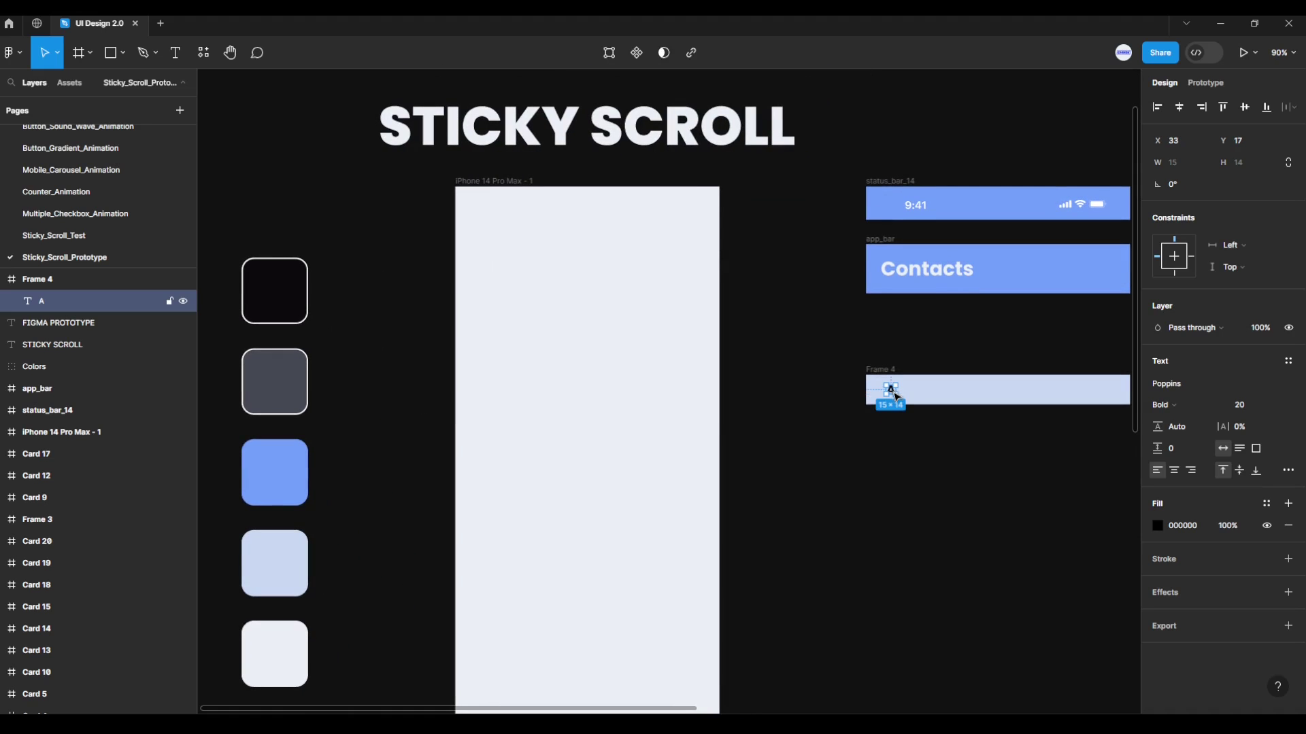
Colour the letter A dark grey 454852 sampled from the second swatch.
{"action": "left_click", "coordinate": [1158, 526]}
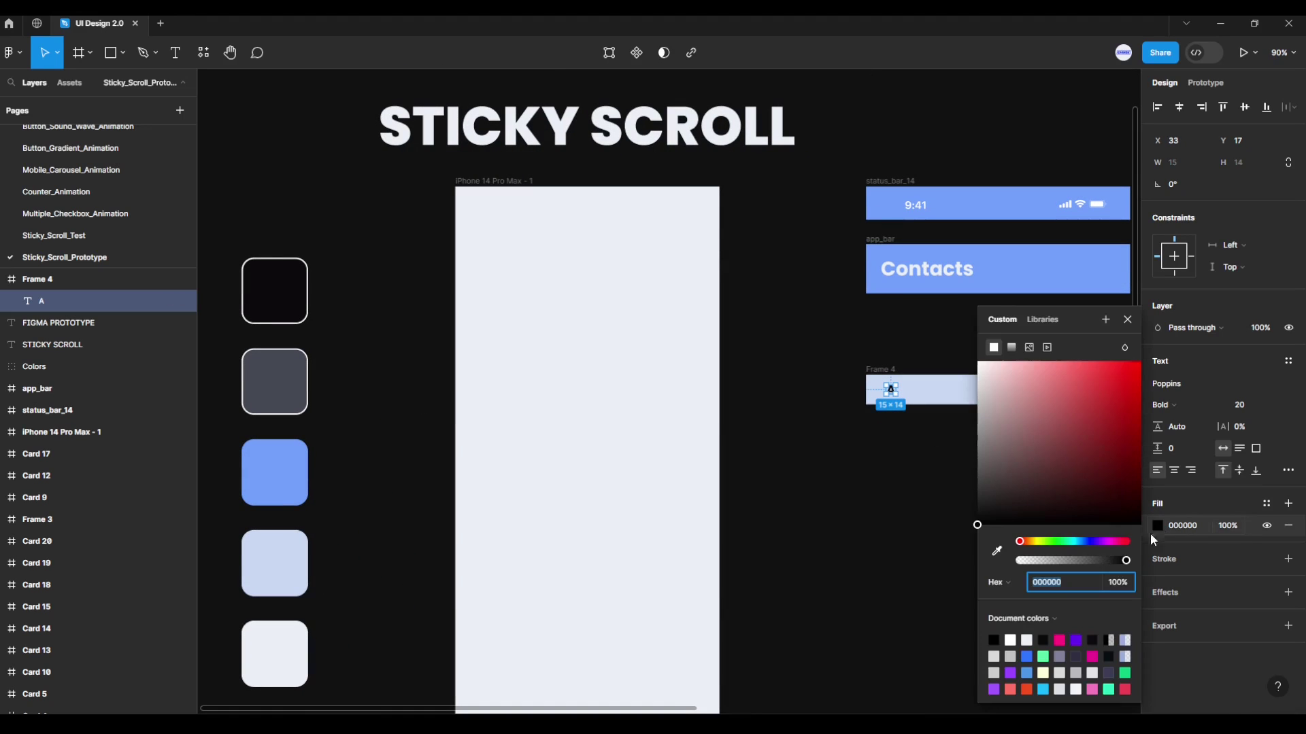
{"action": "left_click", "coordinate": [997, 551]}
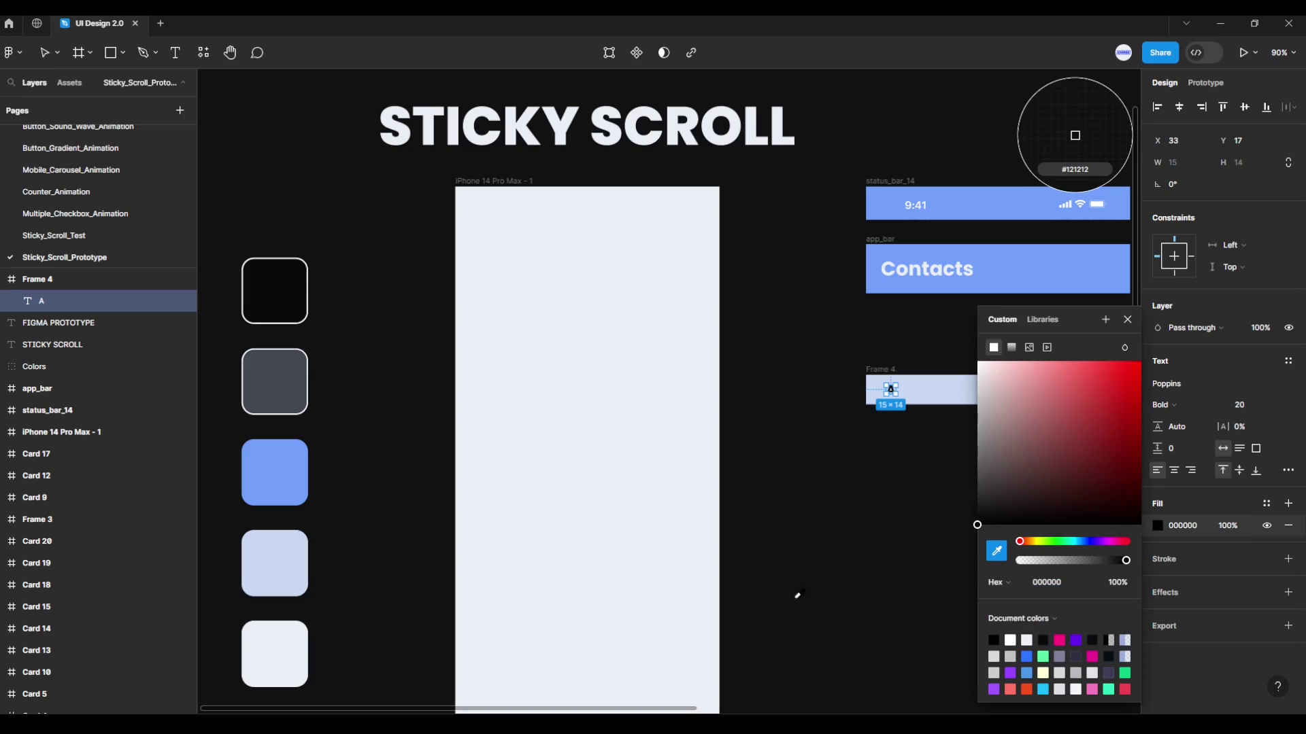
{"action": "left_click", "coordinate": [289, 382]}
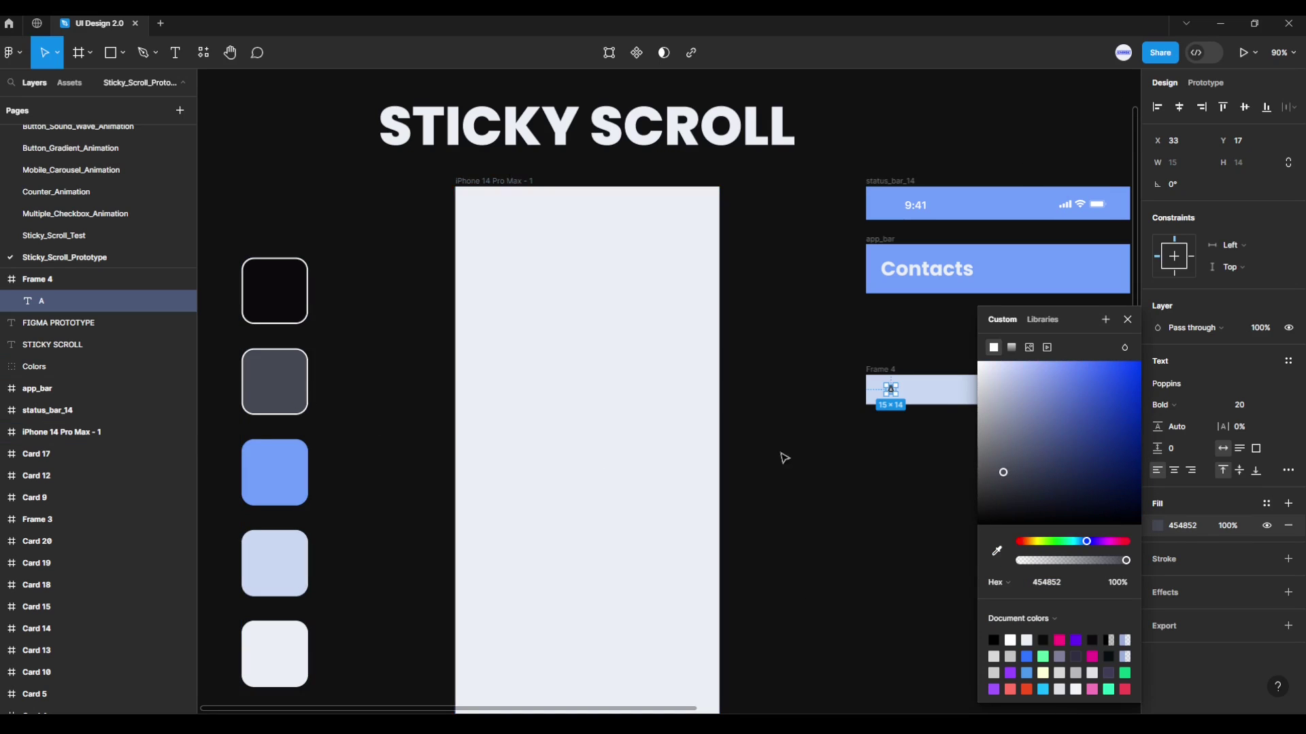
{"action": "left_click", "coordinate": [1127, 319]}
Move the light blue frame up, left-aligned with the Contacts bar.
{"action": "scroll", "coordinate": [1047, 463], "scroll_direction": "up", "scroll_amount": 3, "text": "ctrl"}
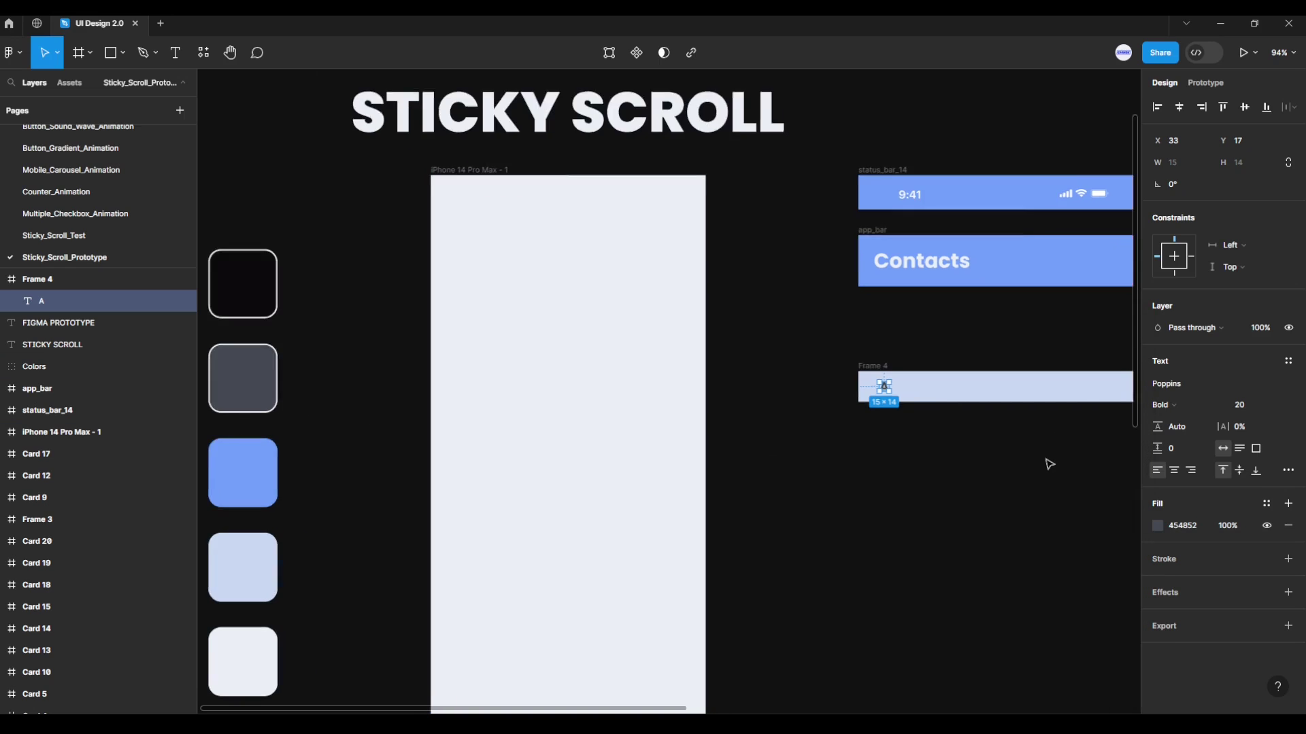
{"action": "scroll", "coordinate": [1000, 464], "scroll_direction": "up", "scroll_amount": 2, "text": "ctrl"}
{"action": "scroll", "coordinate": [1000, 464], "scroll_direction": "up", "scroll_amount": 2, "text": "ctrl"}
{"action": "scroll", "coordinate": [781, 454], "scroll_direction": "up", "scroll_amount": 1, "text": "ctrl"}
{"action": "scroll", "coordinate": [781, 442], "scroll_direction": "up", "scroll_amount": 2, "text": "ctrl"}
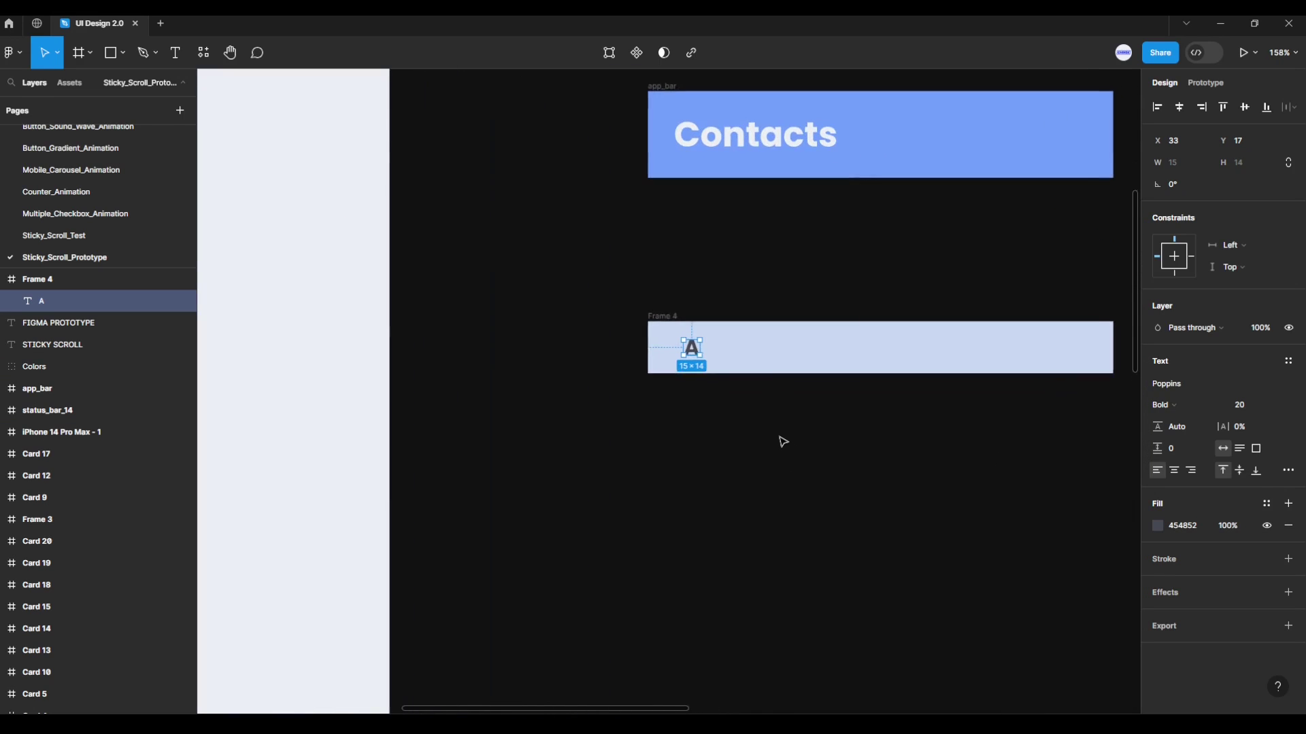
{"action": "scroll", "coordinate": [776, 433], "scroll_direction": "up", "scroll_amount": 1, "text": "ctrl"}
{"action": "left_click_drag", "start_coordinate": [776, 432], "coordinate": [736, 441]}
{"action": "left_click_drag", "start_coordinate": [604, 323], "coordinate": [614, 232]}
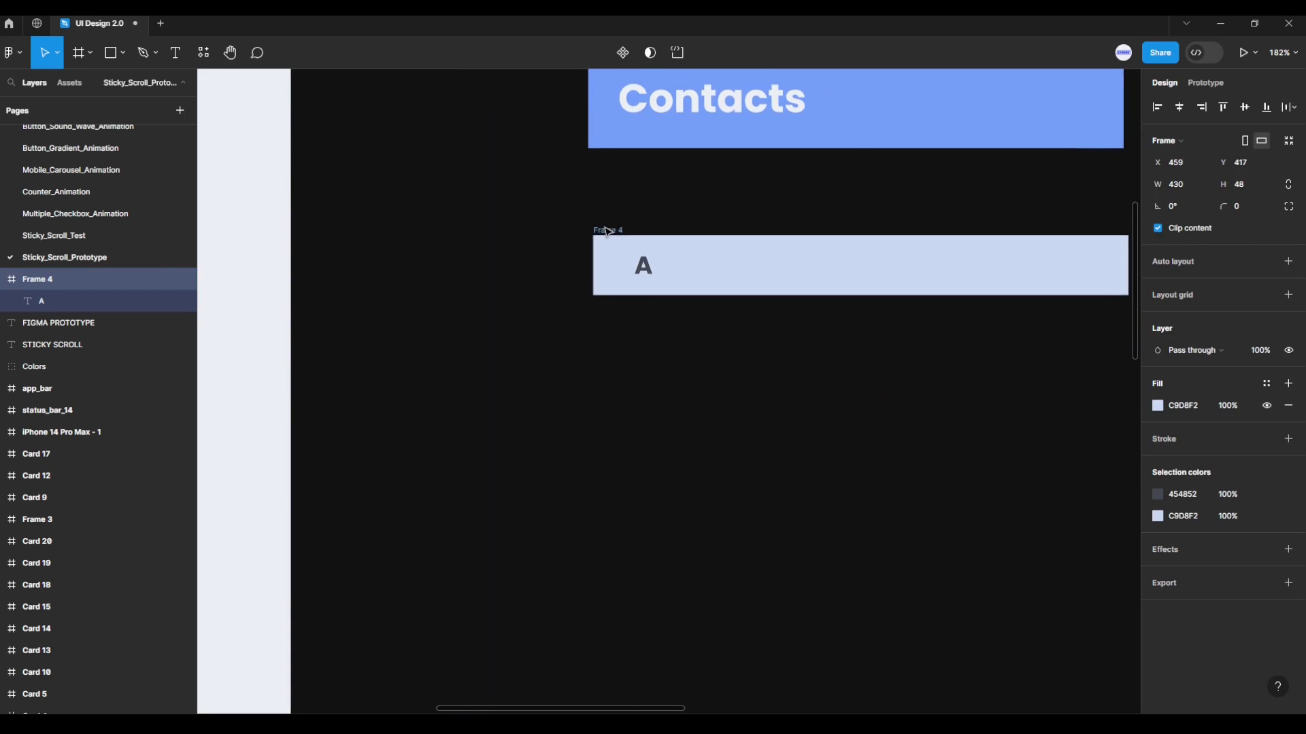
{"action": "left_click_drag", "start_coordinate": [614, 231], "coordinate": [602, 233]}
Give the letter A a Center vertical constraint and nudge it left to x 24.
{"action": "left_click", "coordinate": [637, 272]}
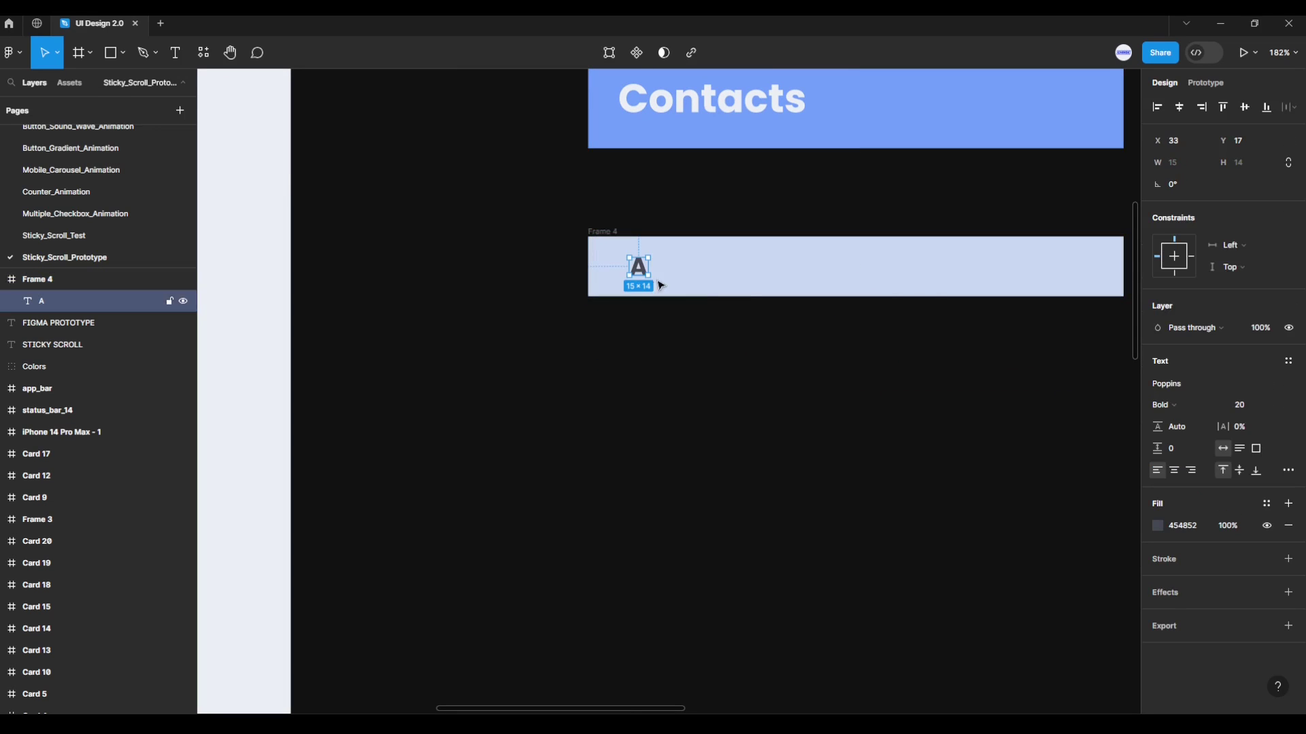
{"action": "left_click", "coordinate": [1244, 107]}
{"action": "key", "text": "alt"}
{"action": "key", "text": "Left"}
{"action": "key", "text": "Left"}
{"action": "key", "text": "Left"}
{"action": "key", "text": "Left"}
{"action": "key", "text": "Left"}
{"action": "key", "text": "Left"}
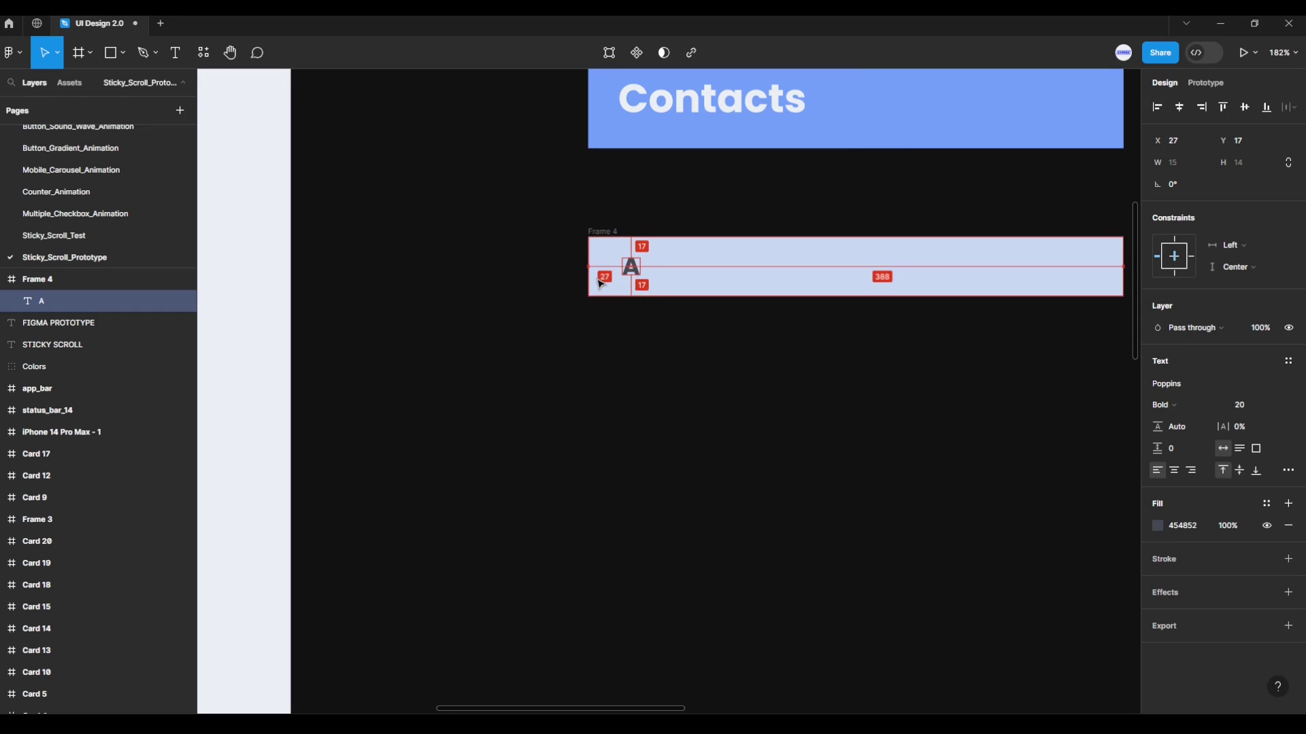
{"action": "key", "text": "Left"}
{"action": "key", "text": "Left"}
{"action": "key", "text": "Left"}
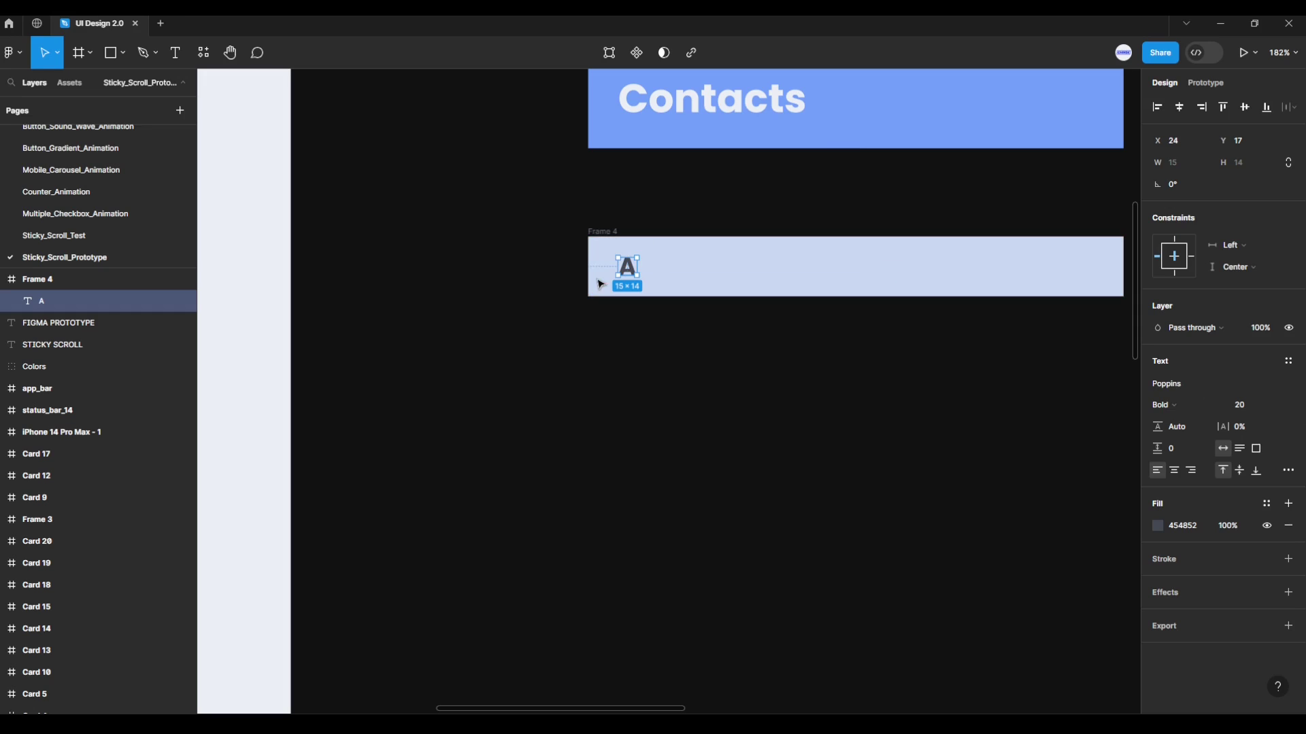
{"action": "left_click", "coordinate": [603, 240]}
{"action": "type", "text": "header_a"}
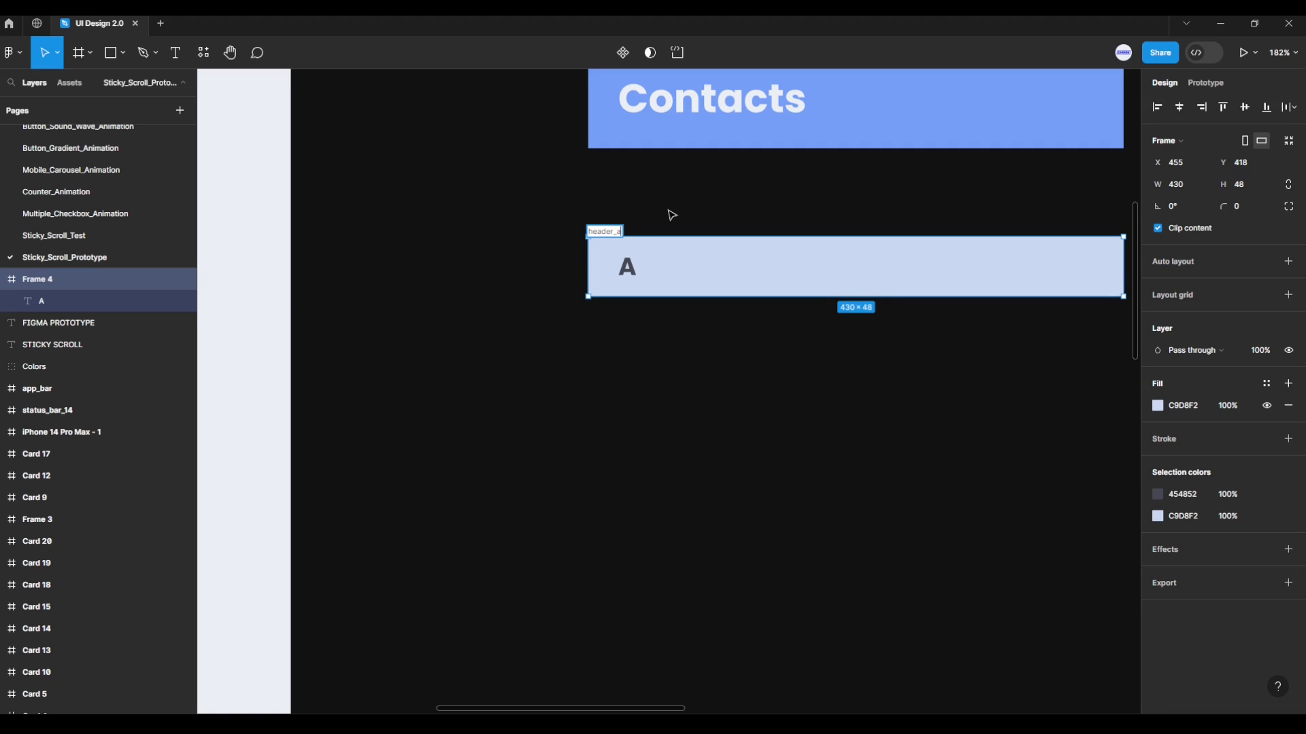
Name the light blue frame header_a.
{"action": "key", "text": "Return"}
{"action": "scroll", "coordinate": [672, 215], "scroll_direction": "down", "scroll_amount": 1}
{"action": "left_click_drag", "start_coordinate": [670, 213], "coordinate": [434, 221]}
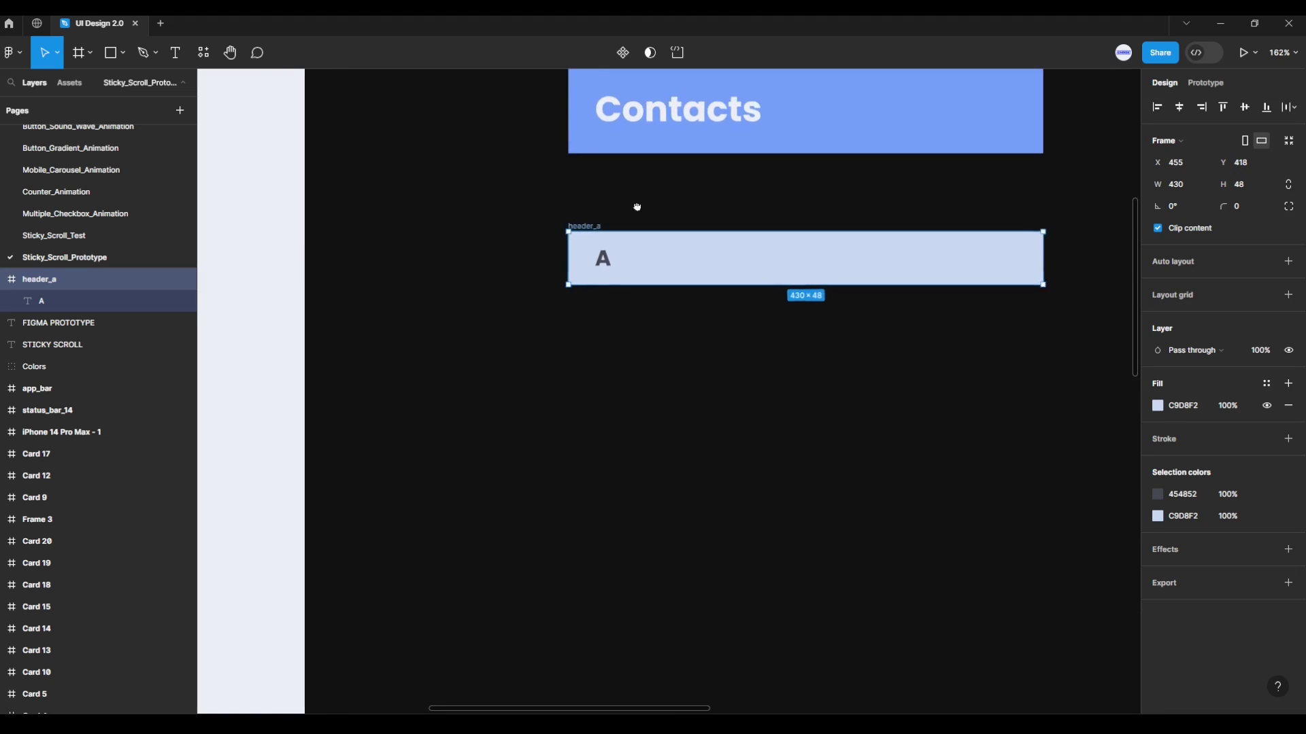
{"action": "scroll", "coordinate": [476, 225], "scroll_direction": "down", "scroll_amount": 1}
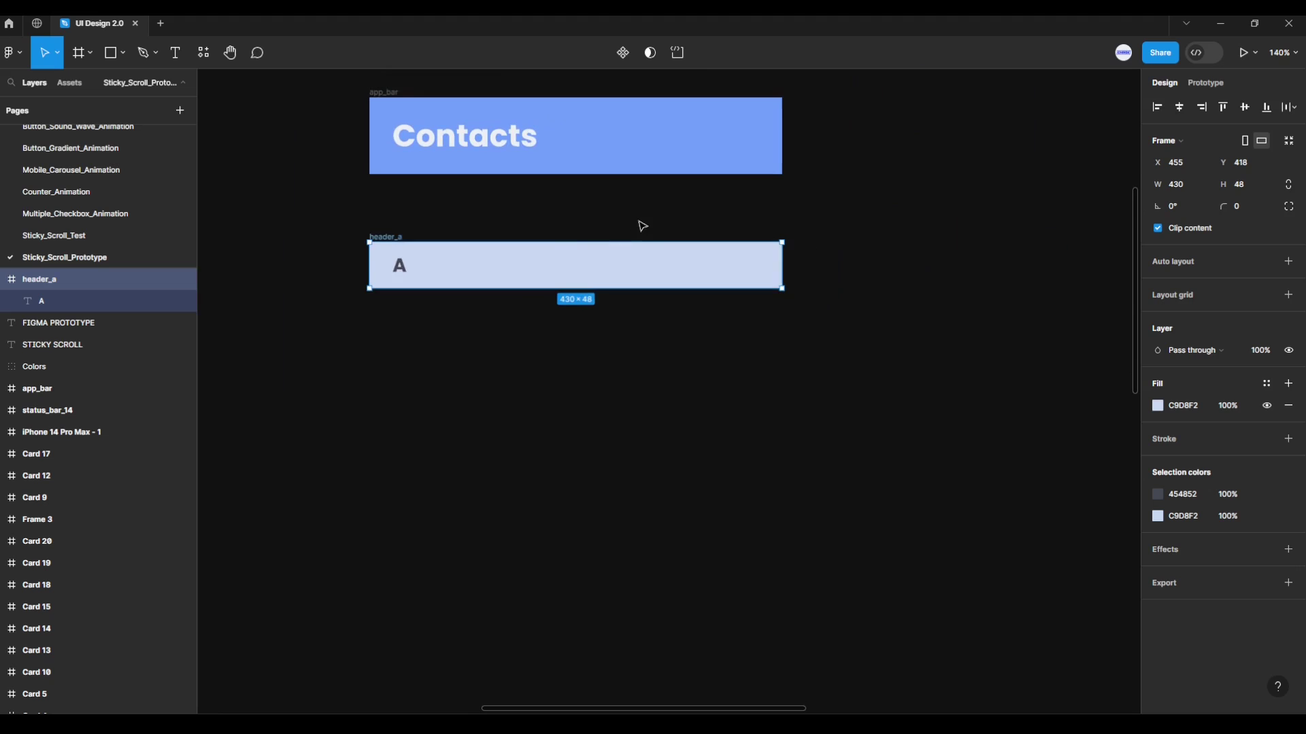
{"action": "left_click_drag", "start_coordinate": [641, 225], "coordinate": [525, 245]}
{"action": "mouse_move", "coordinate": [384, 237]}
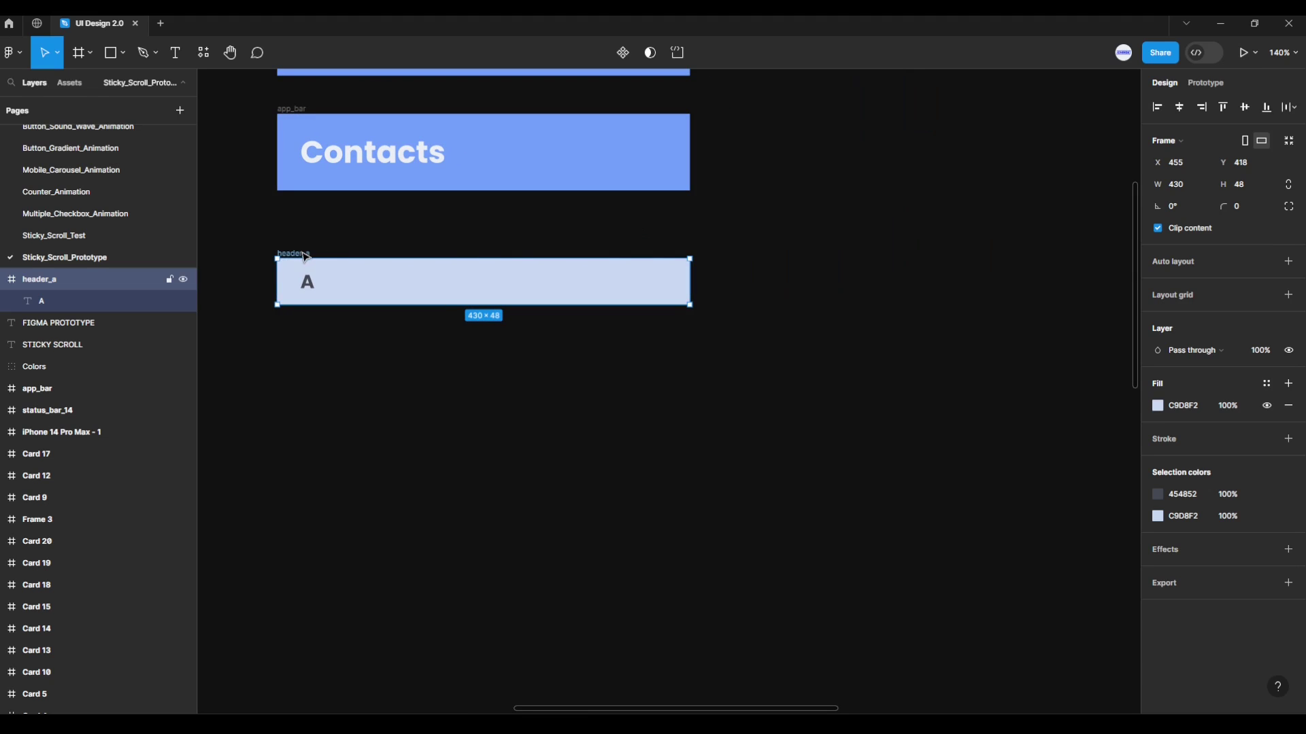
Alt-drag header_a three times to make evenly spaced copies in a row.
{"action": "mouse_move", "coordinate": [305, 257]}
{"action": "left_mouse_down"}
{"action": "mouse_move", "coordinate": [802, 264]}
{"action": "mouse_move", "coordinate": [778, 262]}
{"action": "left_mouse_up"}
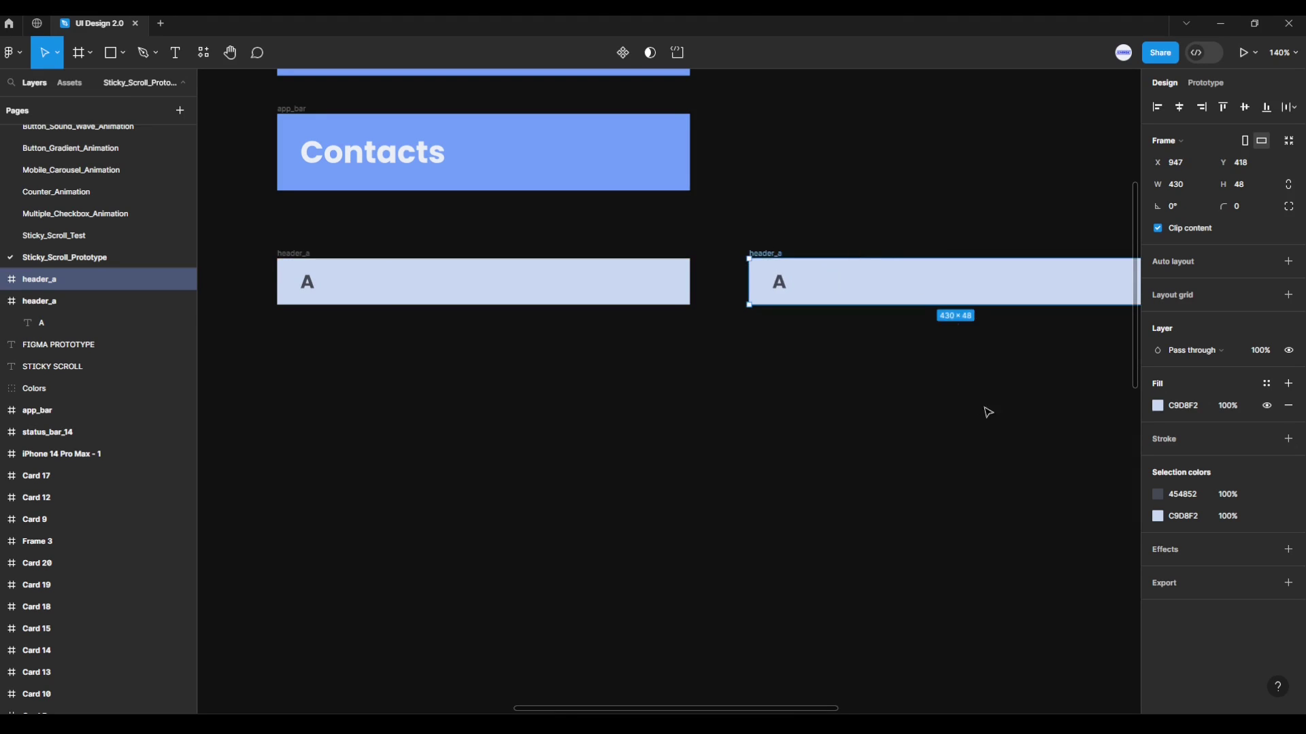
{"action": "scroll", "coordinate": [884, 419], "scroll_direction": "right", "scroll_amount": 3}
{"action": "scroll", "coordinate": [951, 440], "scroll_direction": "down", "scroll_amount": 3}
{"action": "scroll", "coordinate": [951, 440], "scroll_direction": "down", "scroll_amount": 1}
{"action": "scroll", "coordinate": [753, 438], "scroll_direction": "right", "scroll_amount": 3}
{"action": "scroll", "coordinate": [680, 411], "scroll_direction": "right", "scroll_amount": 1}
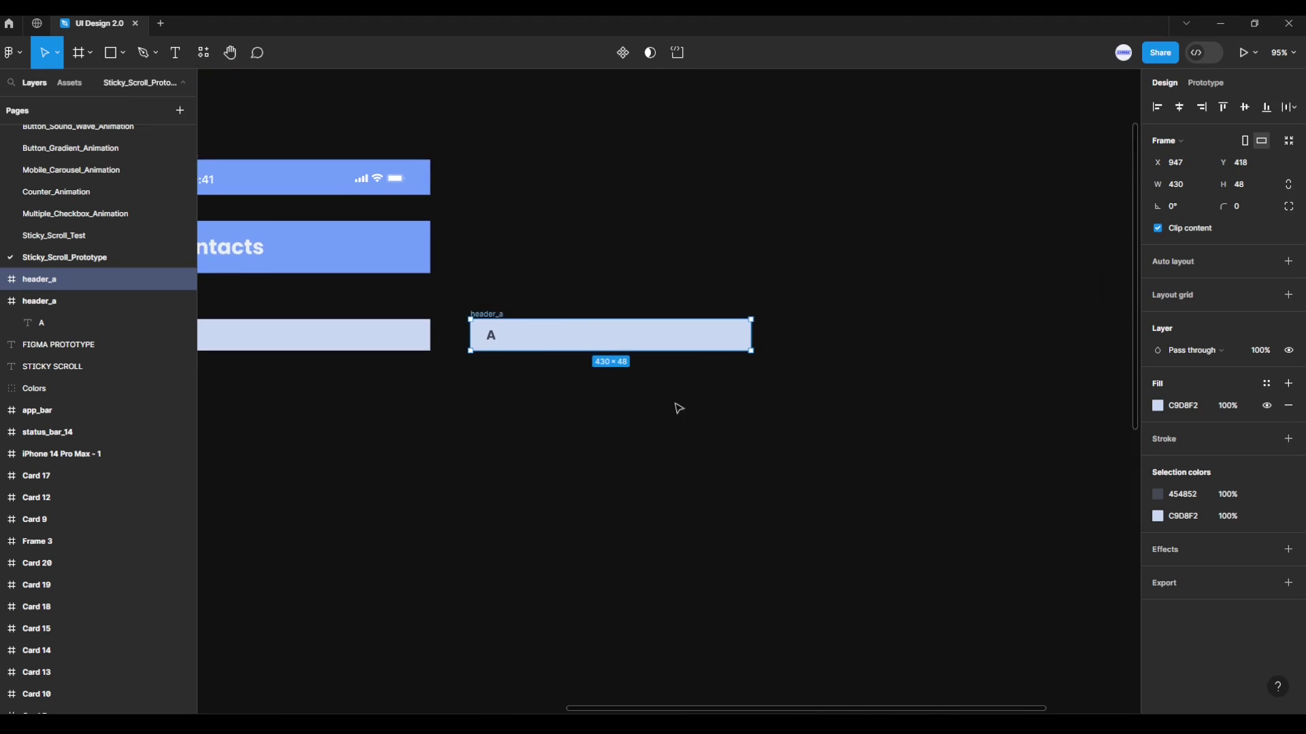
{"action": "left_click_drag", "start_coordinate": [497, 317], "coordinate": [819, 331]}
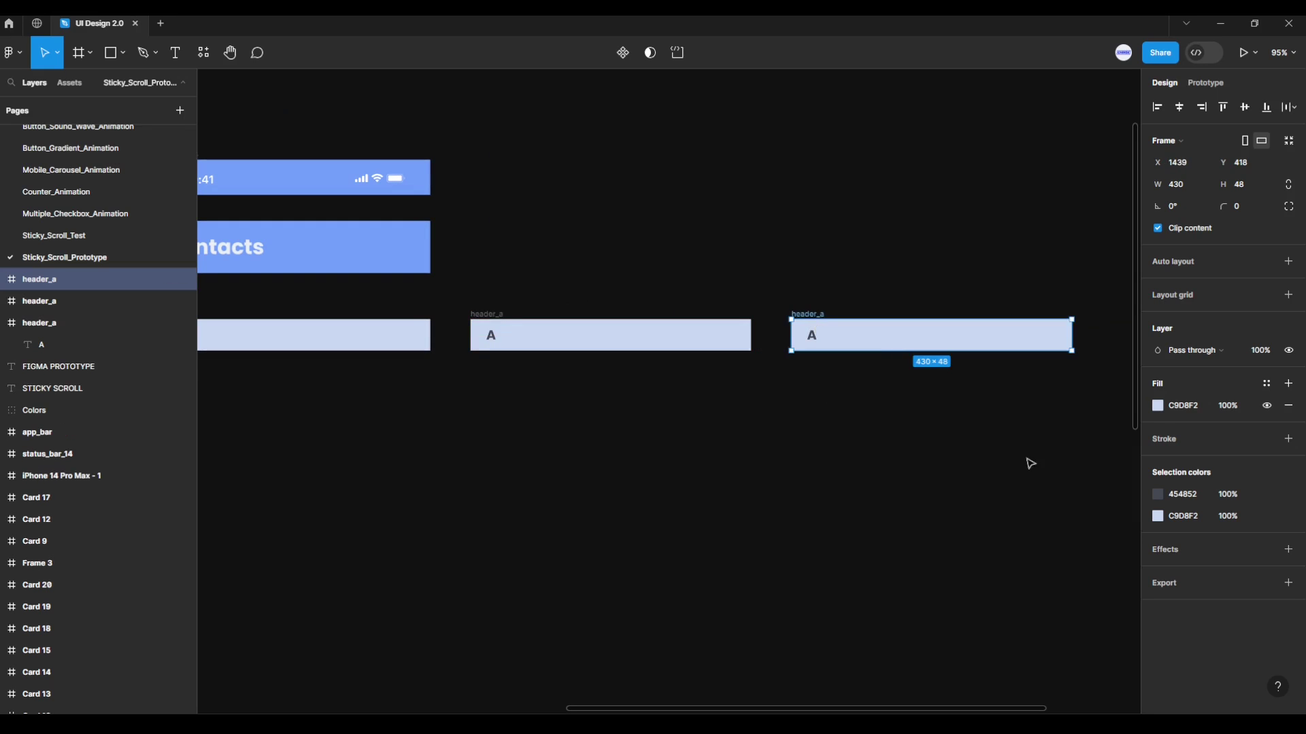
{"action": "scroll", "coordinate": [1024, 460], "scroll_direction": "right", "scroll_amount": 4}
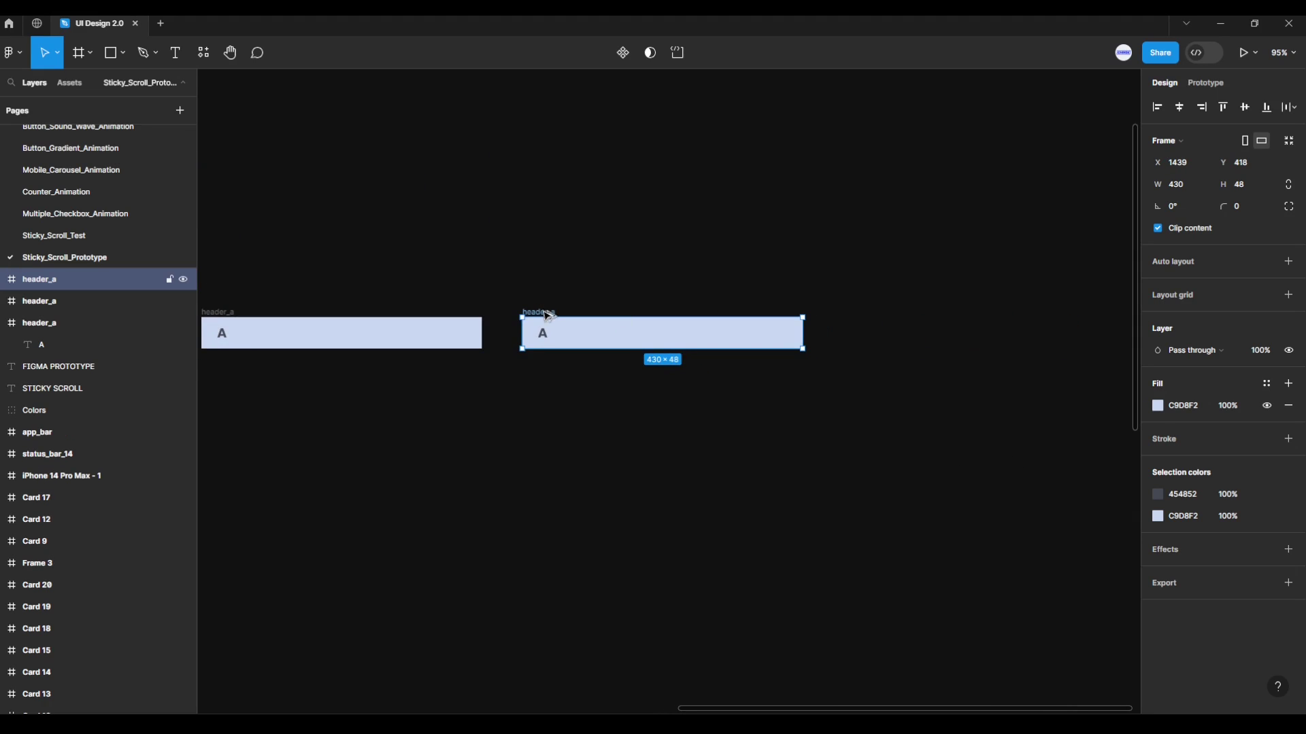
{"action": "left_click_drag", "start_coordinate": [548, 315], "coordinate": [870, 309]}
{"action": "scroll", "coordinate": [904, 420], "scroll_direction": "left", "scroll_amount": 2}
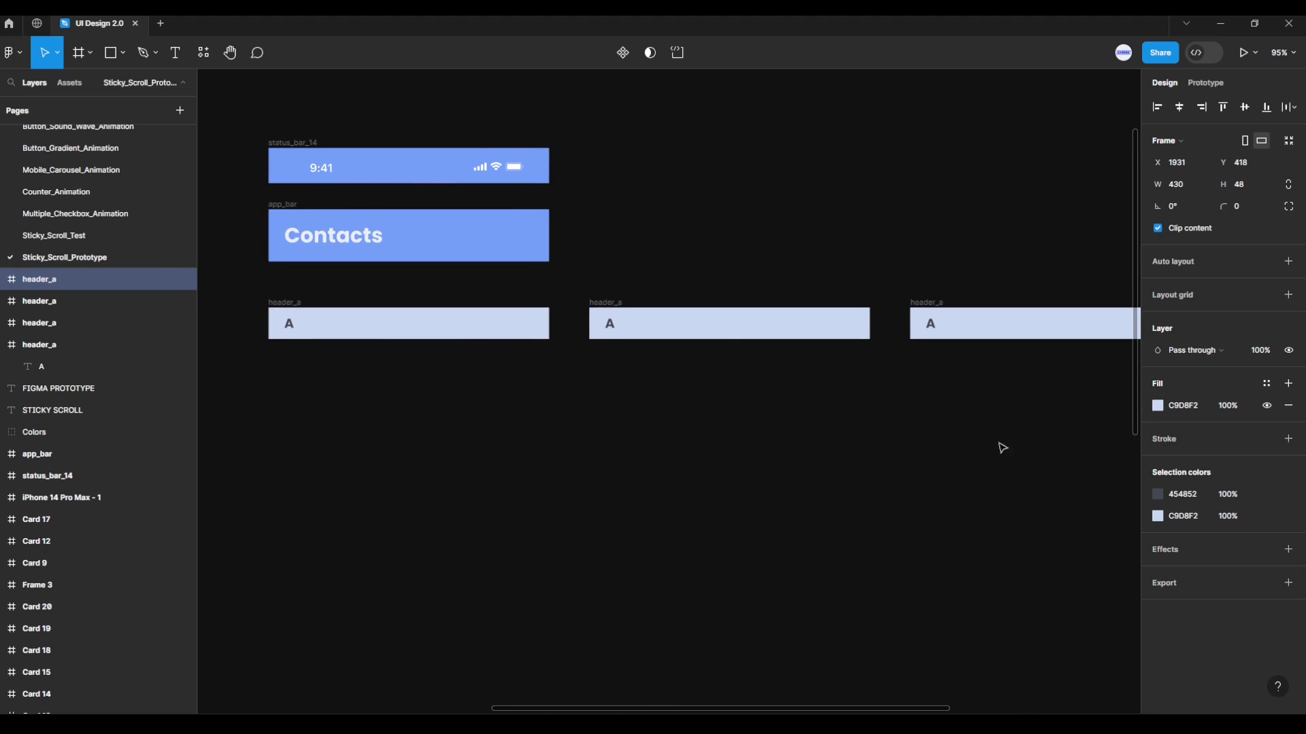
Change the copied header letters to B, C and D.
{"action": "left_click", "coordinate": [609, 322]}
{"action": "type", "text": "B"}
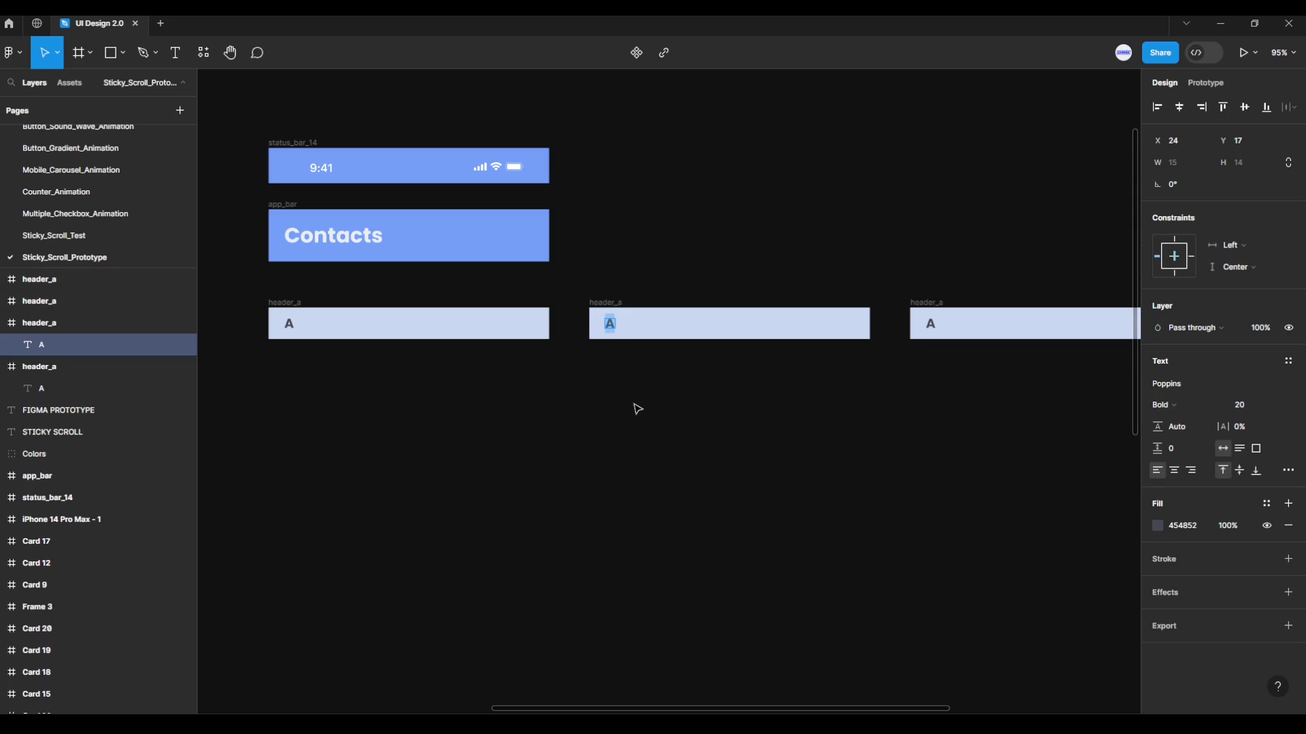
{"action": "double_click", "coordinate": [933, 325]}
{"action": "type", "text": "C"}
{"action": "key", "text": "Escape"}
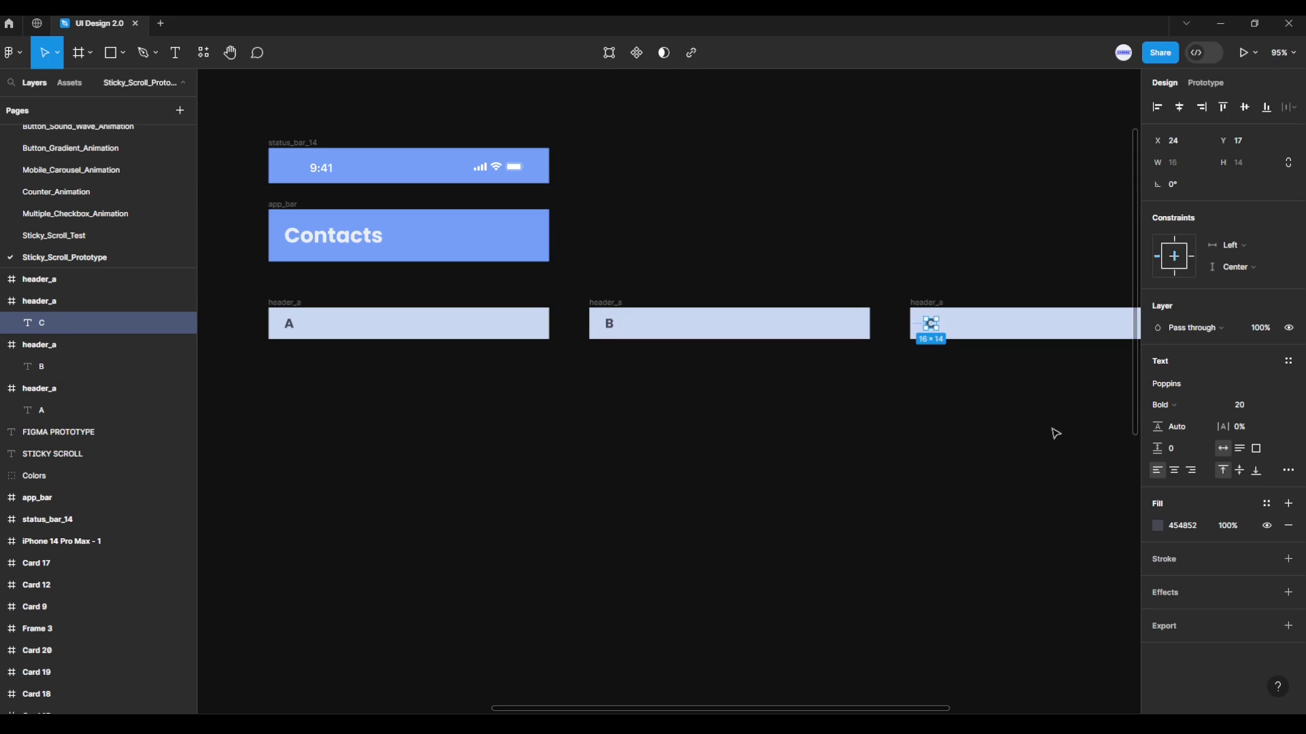
{"action": "left_click_drag", "start_coordinate": [1052, 431], "coordinate": [860, 434]}
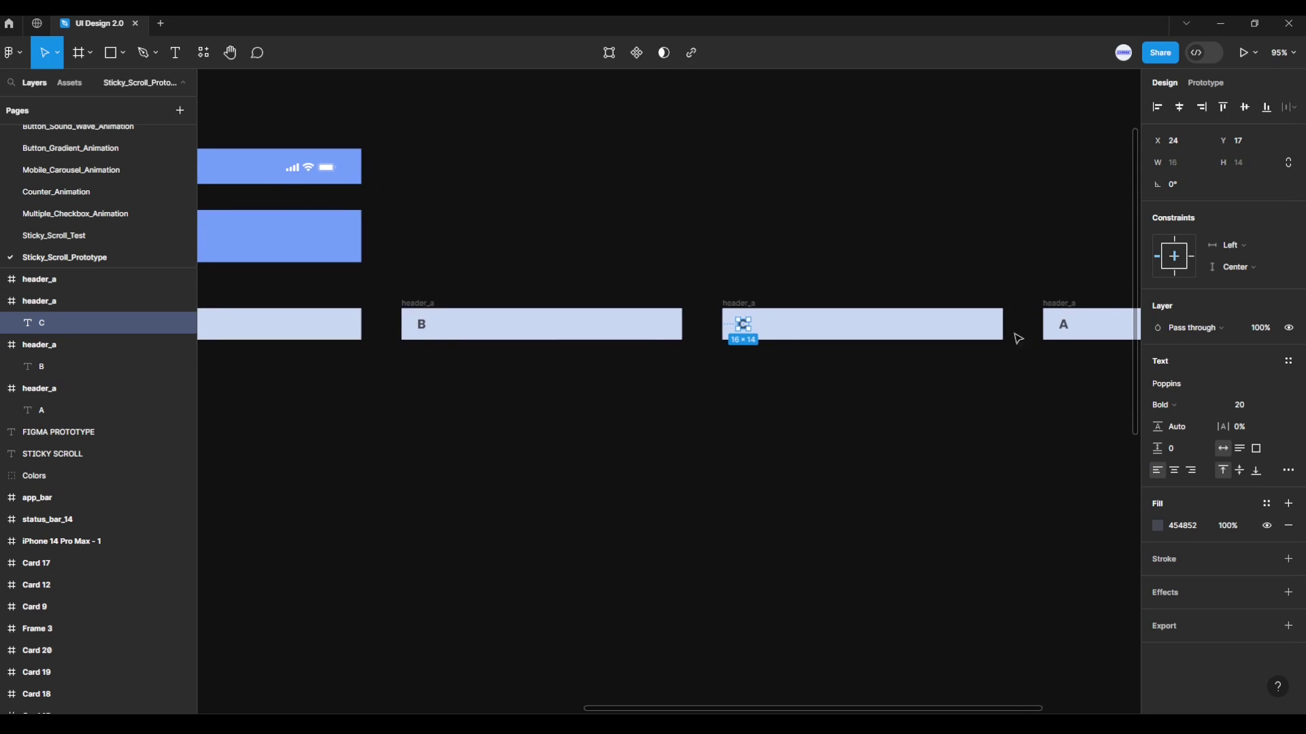
{"action": "double_click", "coordinate": [1073, 330]}
{"action": "type", "text": "D"}
{"action": "key", "text": "Escape"}
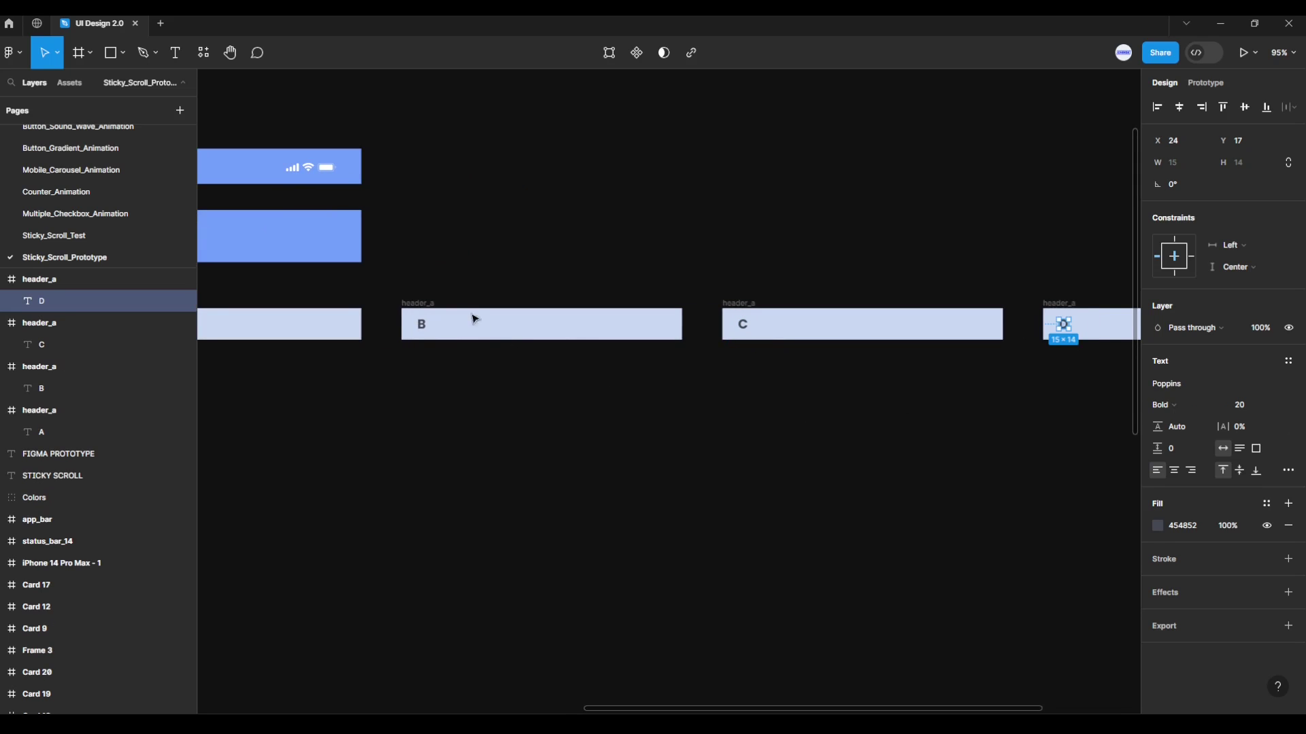
Rename the copied frames header_b, header_c and header_d.
{"action": "left_click", "coordinate": [434, 303]}
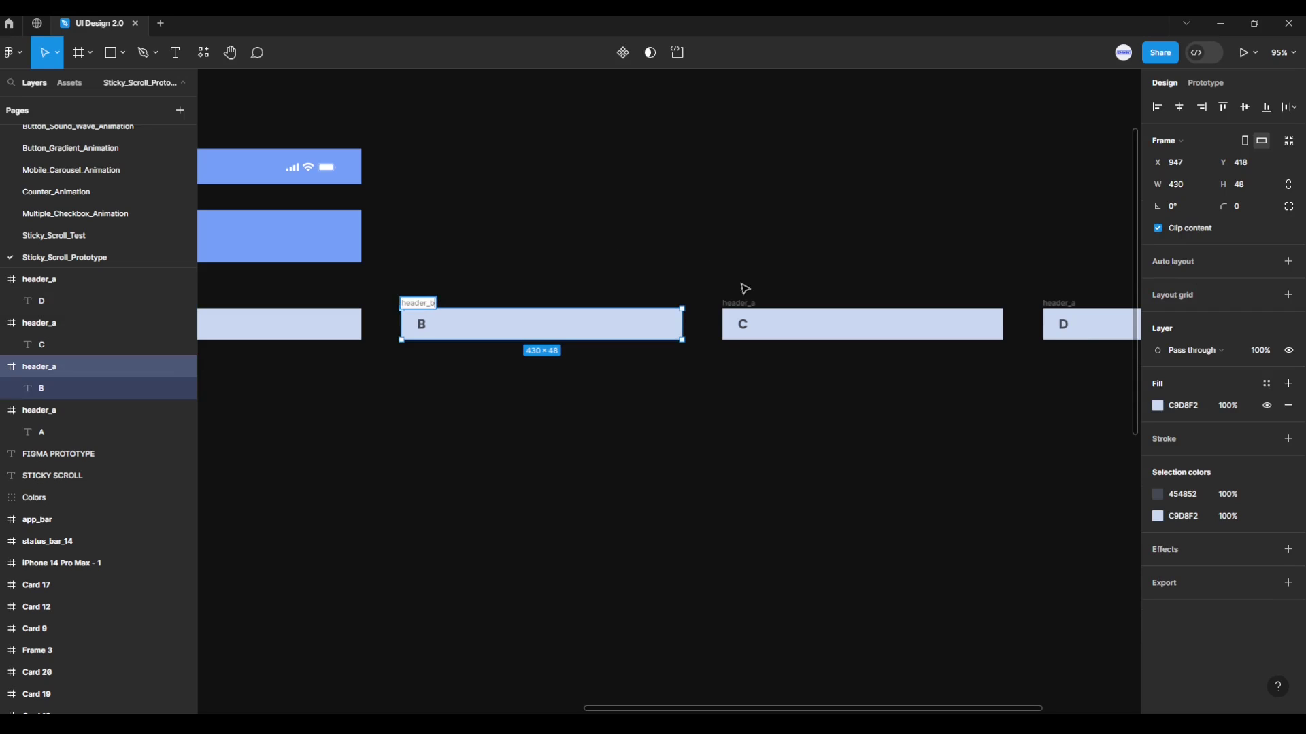
{"action": "double_click", "coordinate": [751, 301]}
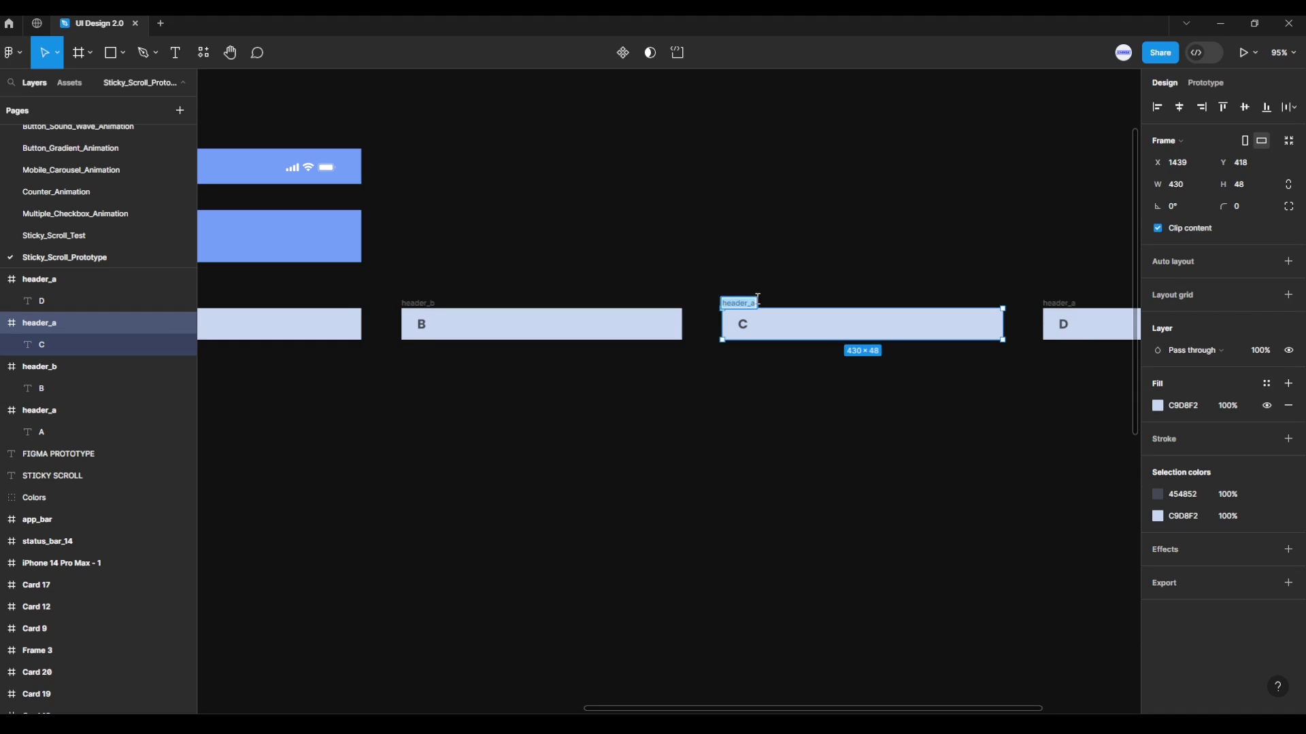
{"action": "left_click", "coordinate": [757, 299]}
{"action": "type", "text": "c"}
{"action": "double_click", "coordinate": [1064, 304]}
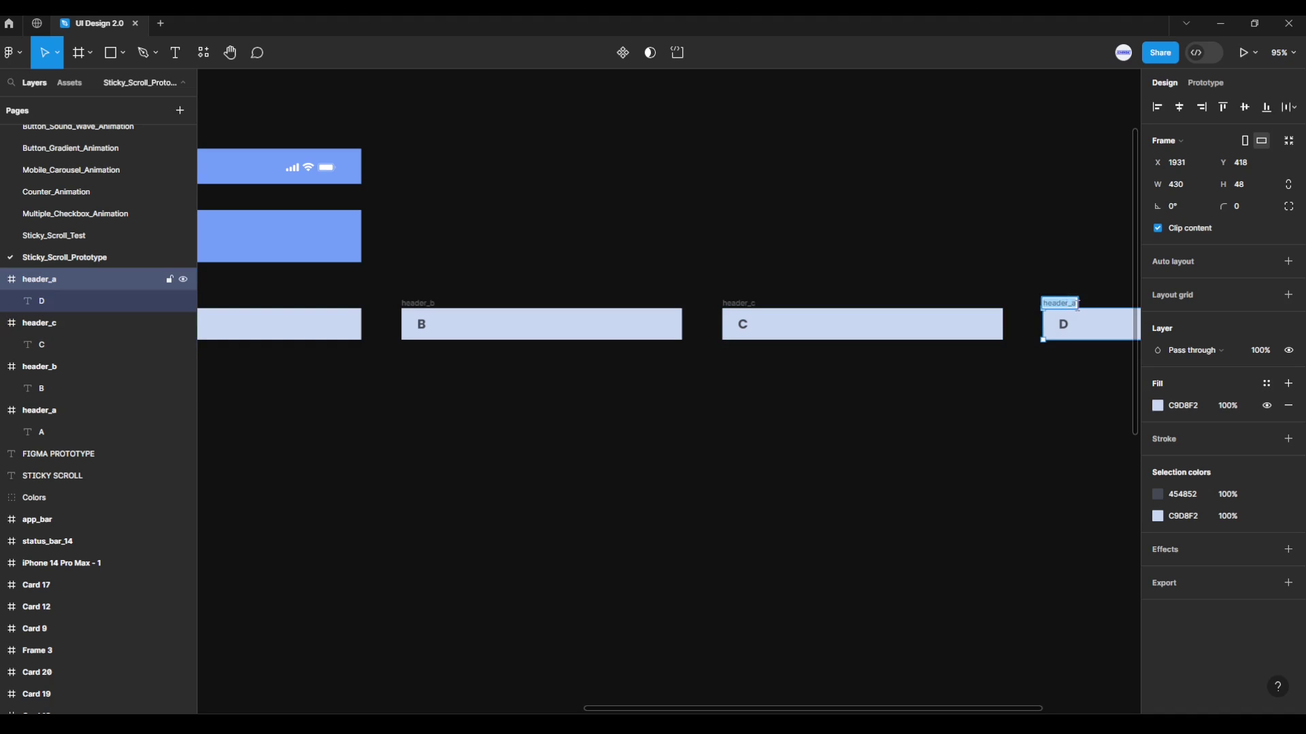
{"action": "left_click", "coordinate": [1076, 305]}
{"action": "left_click", "coordinate": [1071, 261]}
{"action": "scroll", "coordinate": [1054, 259], "scroll_direction": "down", "scroll_amount": 2}
{"action": "scroll", "coordinate": [1034, 394], "scroll_direction": "down", "scroll_amount": 2}
{"action": "left_click_drag", "start_coordinate": [1035, 394], "coordinate": [880, 397]}
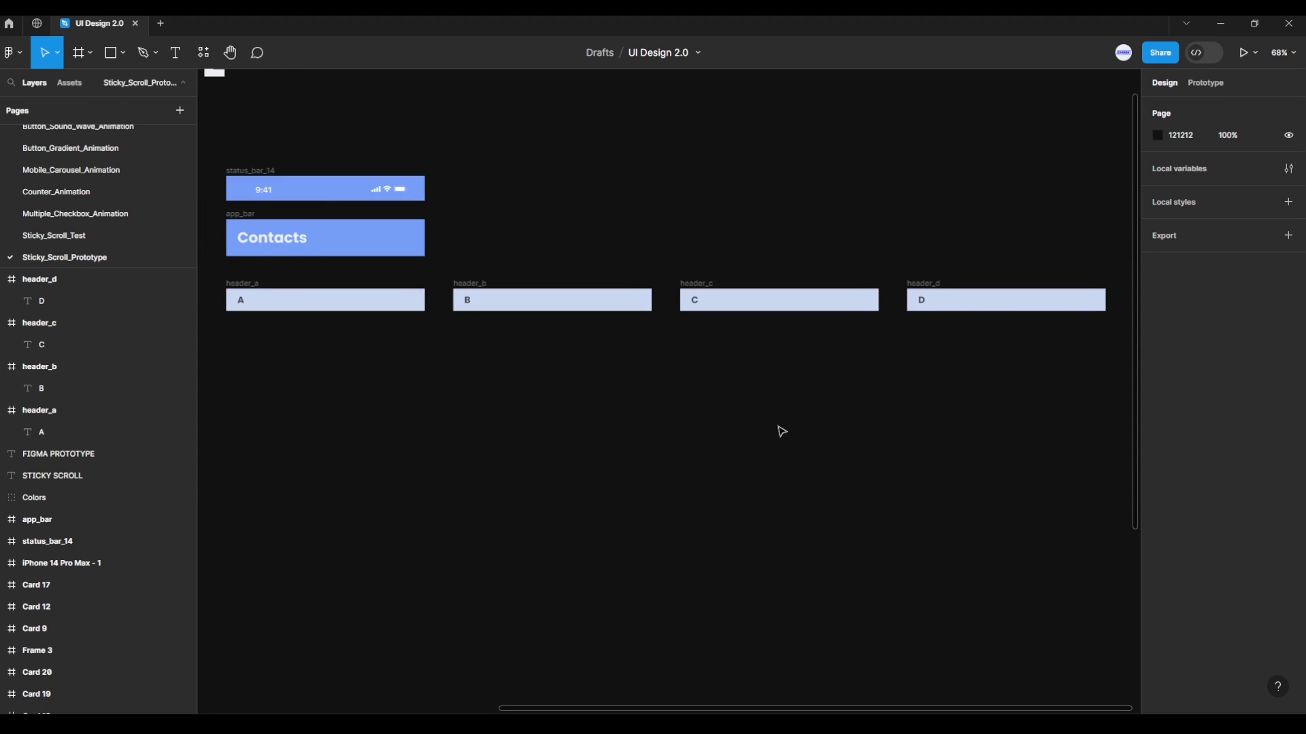
Draw a new frame below the A header and size it 430 × 504.
{"action": "left_click", "coordinate": [88, 55]}
{"action": "left_click", "coordinate": [88, 83]}
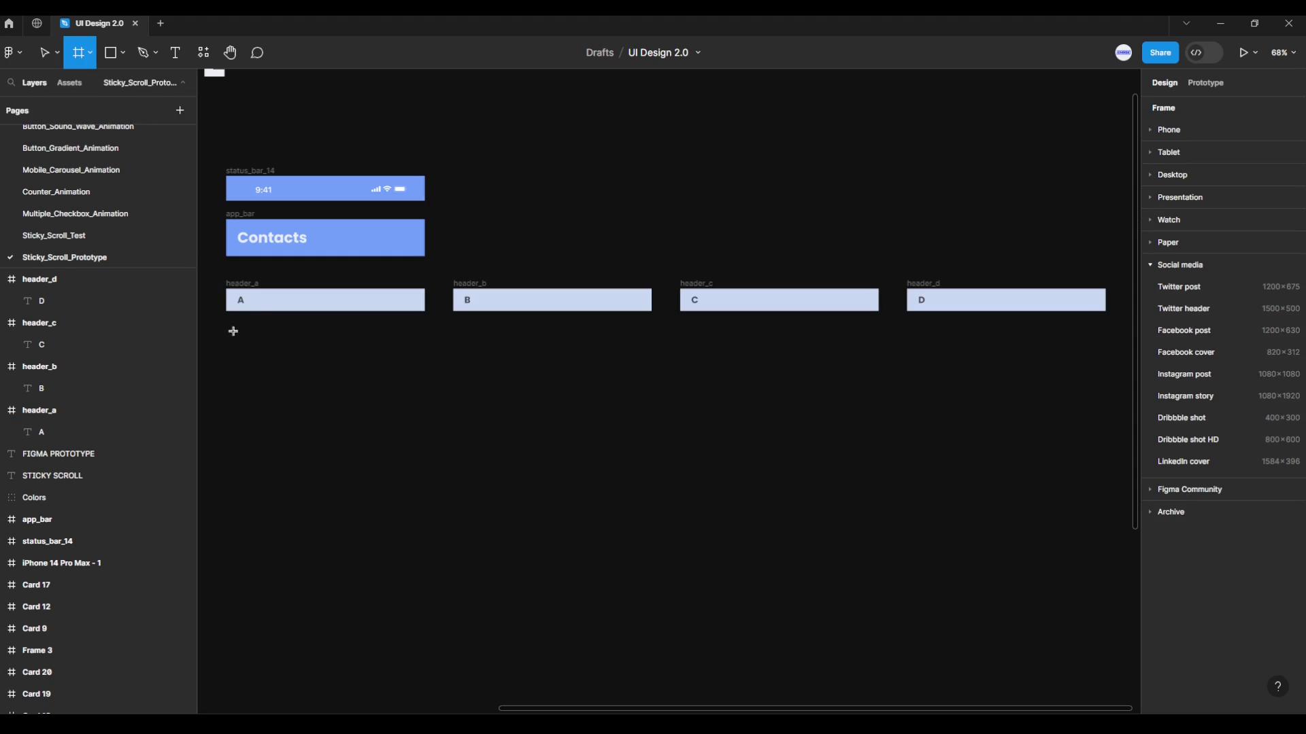
{"action": "left_click_drag", "start_coordinate": [242, 346], "coordinate": [412, 467]}
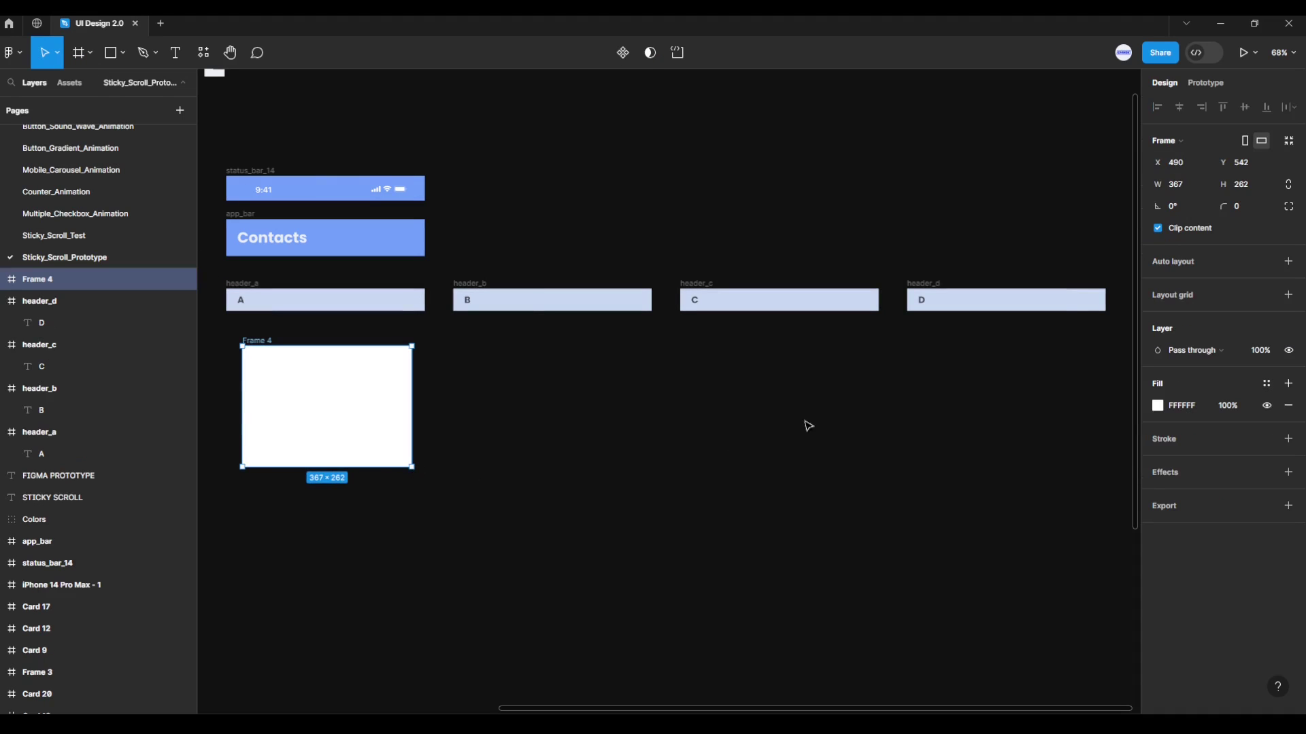
{"action": "left_click", "coordinate": [1187, 187]}
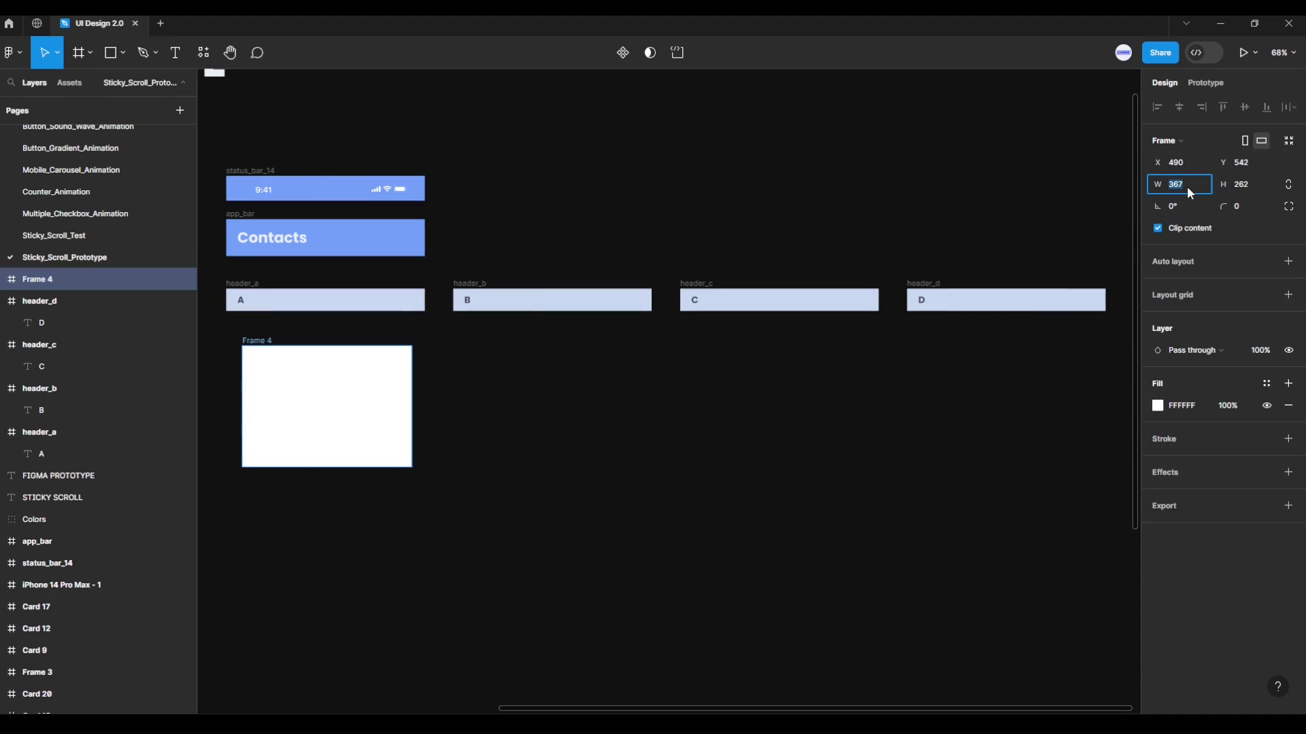
{"action": "type", "text": "430"}
{"action": "key", "text": "Return"}
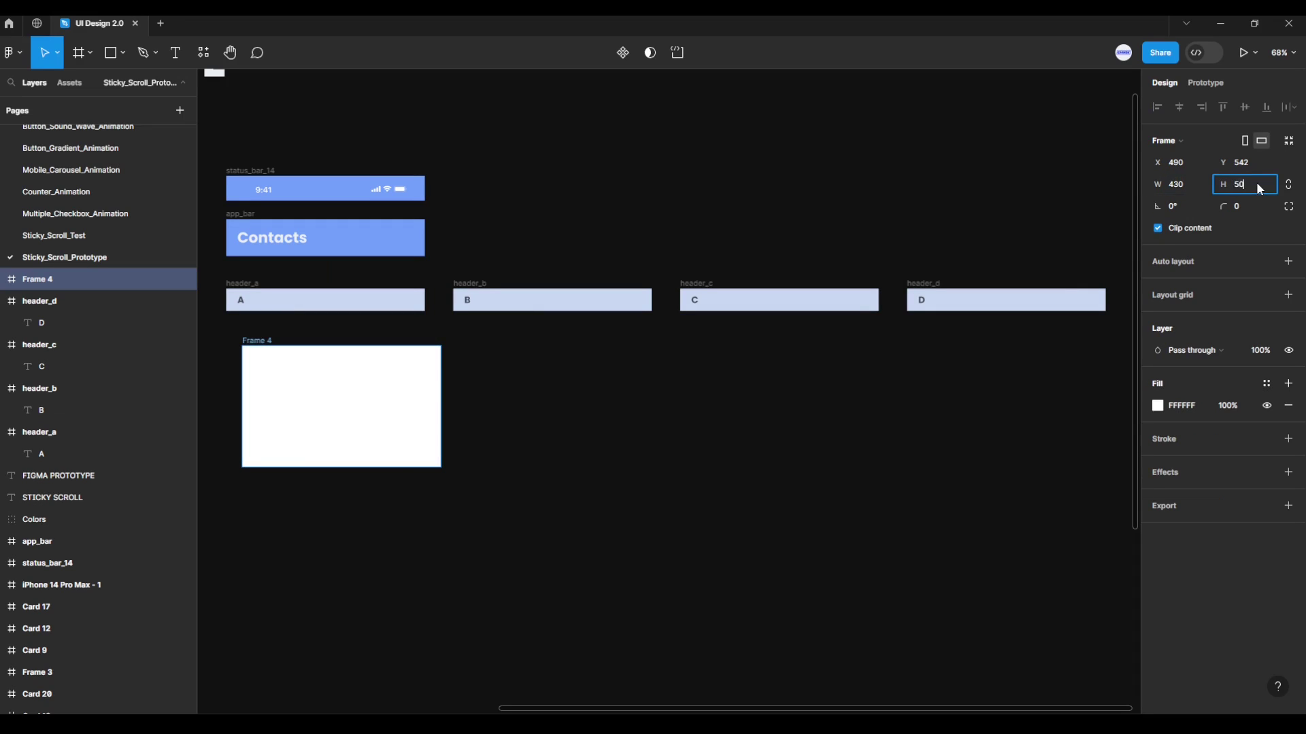
{"action": "type", "text": "4"}
{"action": "key", "text": "Return"}
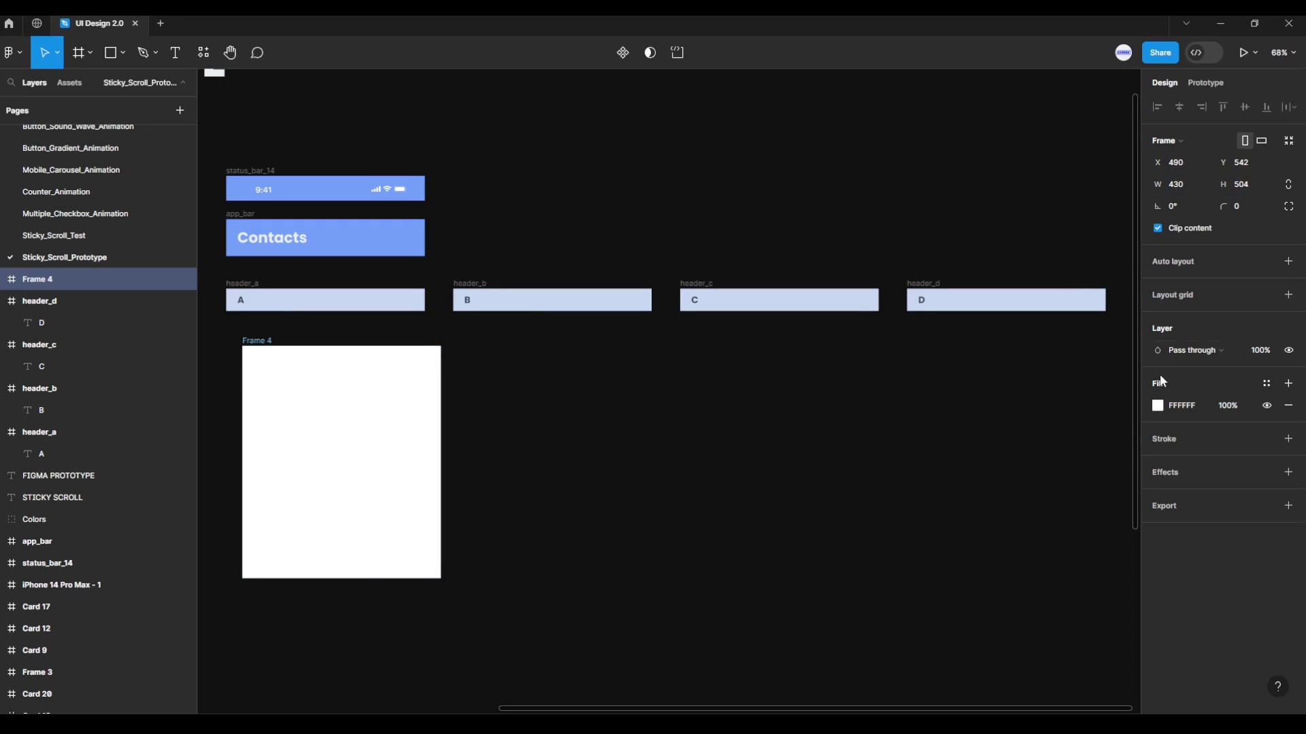
Align the frame under header_a and fill it with EAEFF5 from the left panel.
{"action": "scroll", "coordinate": [567, 428], "scroll_direction": "down", "scroll_amount": 2}
{"action": "scroll", "coordinate": [645, 431], "scroll_direction": "left", "scroll_amount": 2}
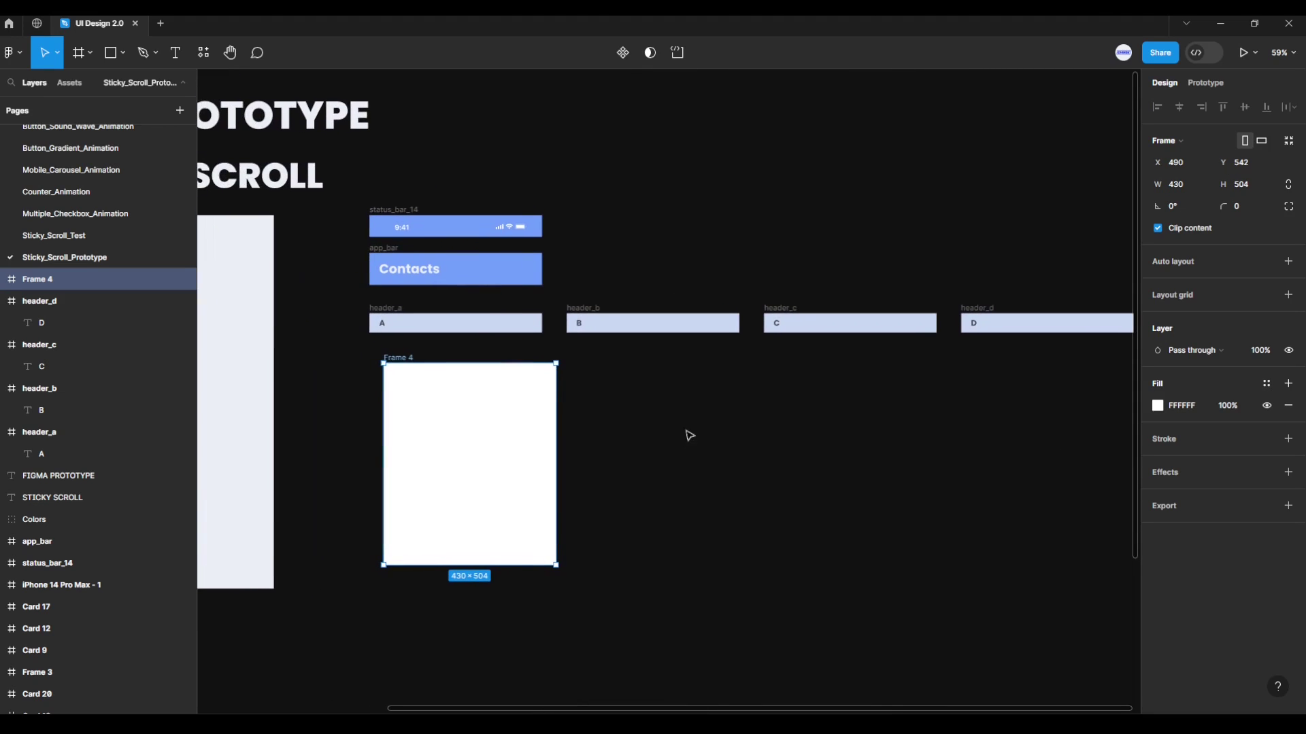
{"action": "left_click_drag", "start_coordinate": [410, 354], "coordinate": [391, 360]}
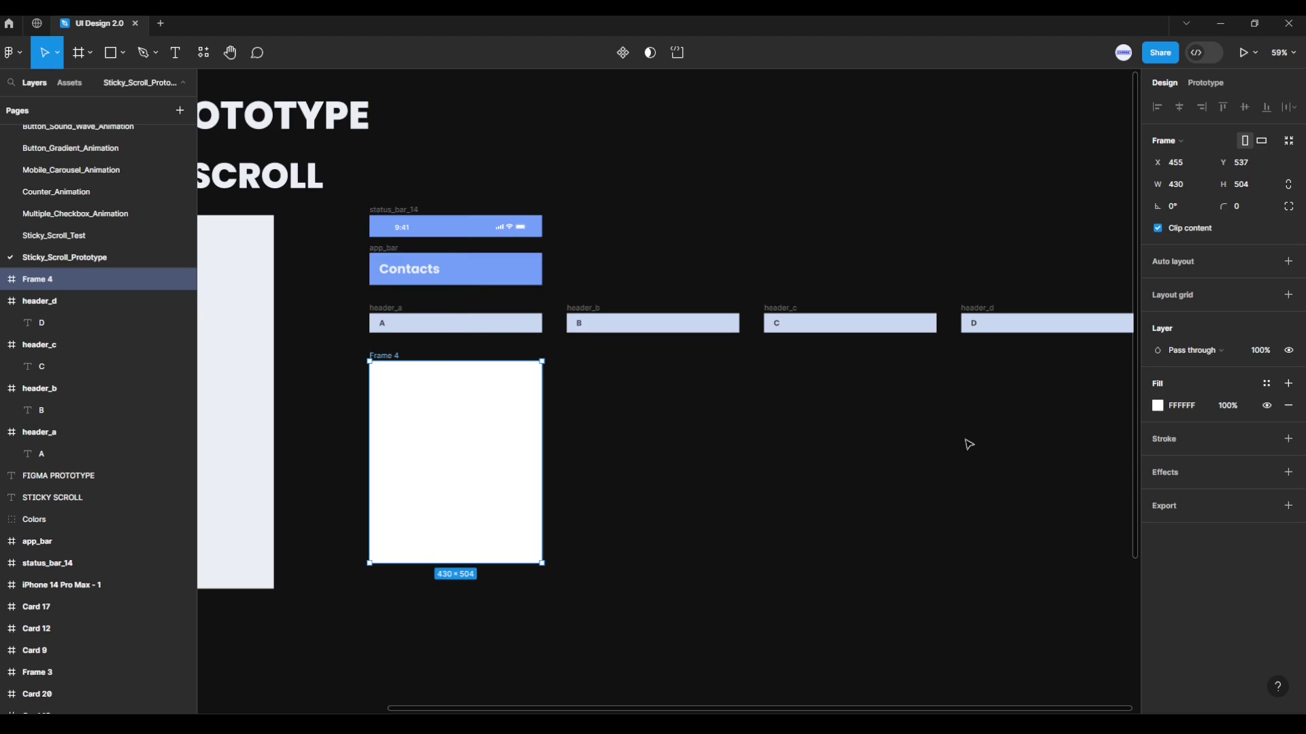
{"action": "left_click", "coordinate": [1158, 406]}
{"action": "left_click", "coordinate": [996, 551]}
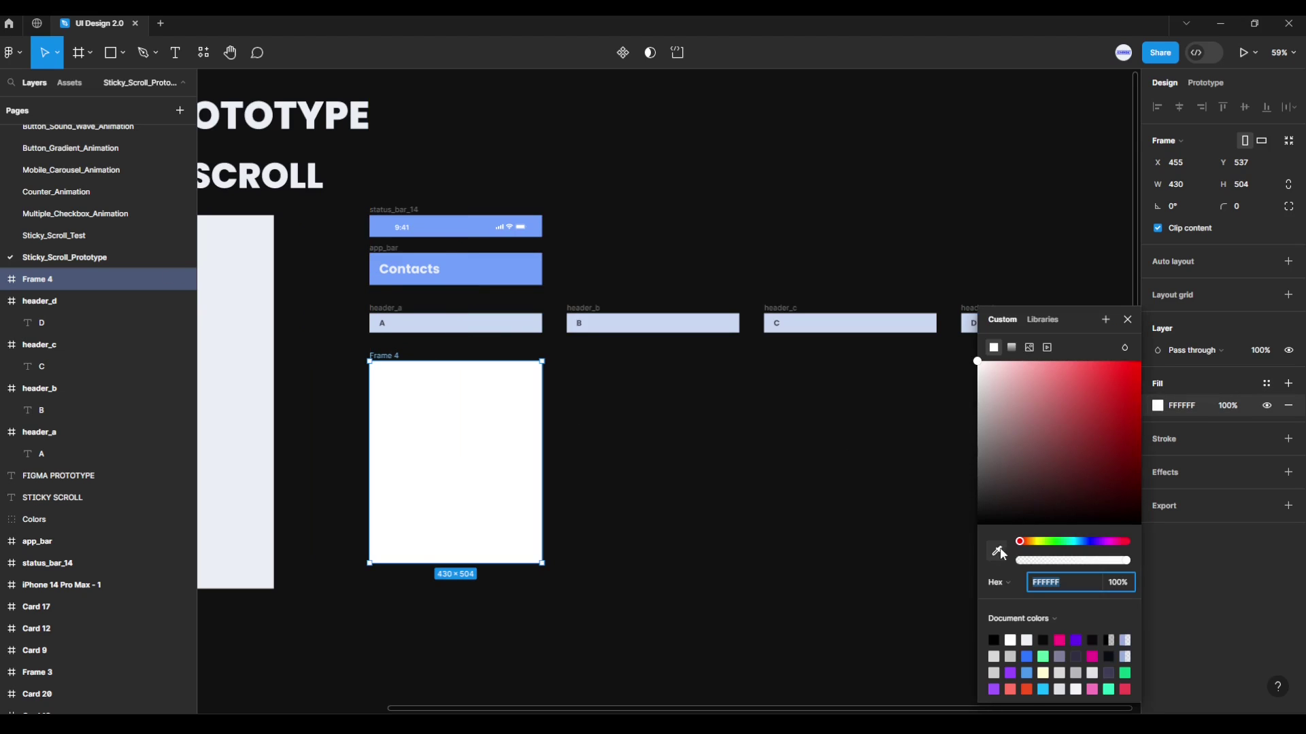
{"action": "left_click", "coordinate": [247, 490]}
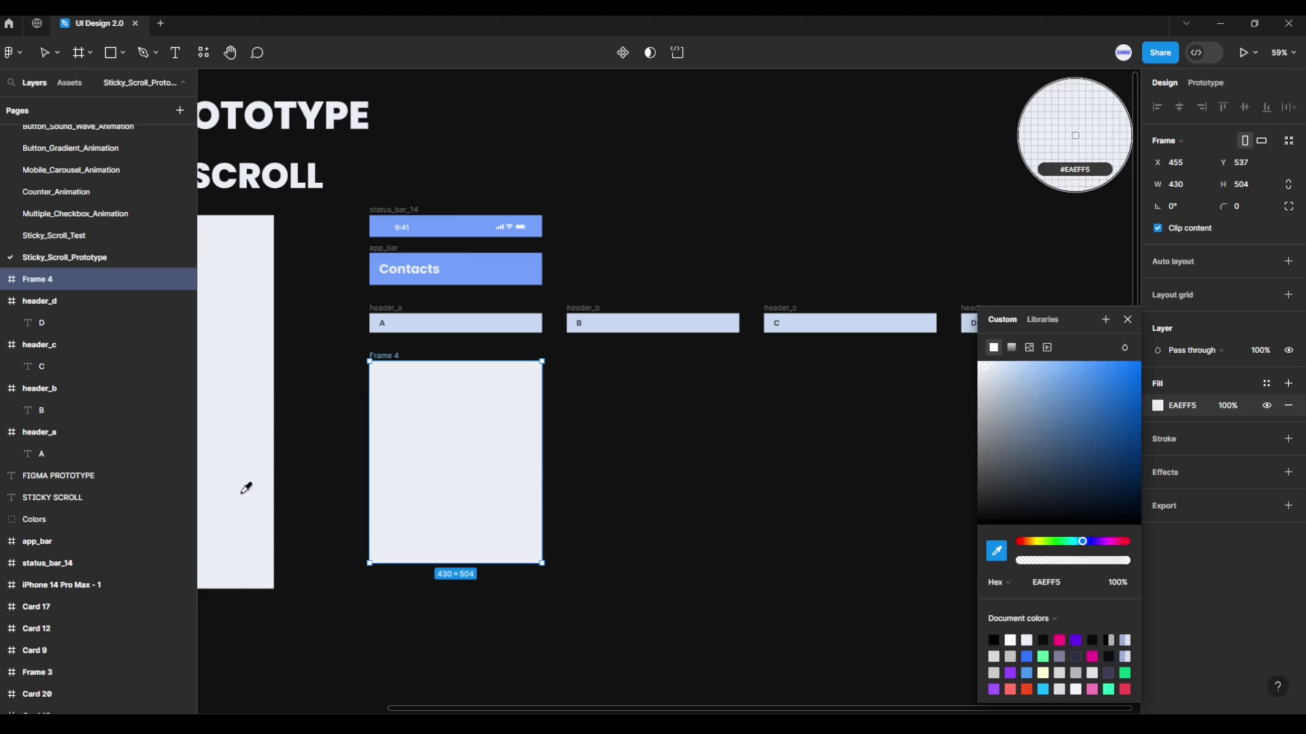
{"action": "left_click", "coordinate": [582, 511]}
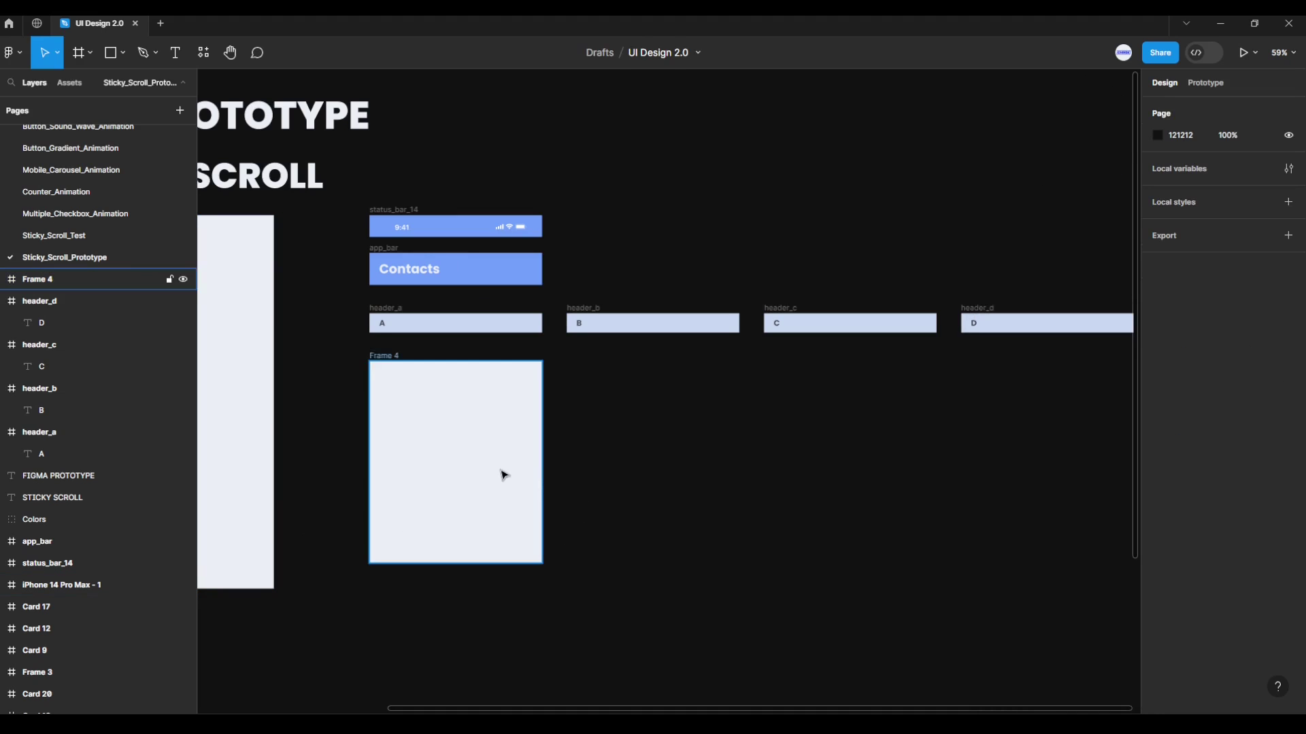
Duplicate the 430 × 504 content frame under headers B, C and D.
{"action": "scroll", "coordinate": [488, 465], "scroll_direction": "up", "scroll_amount": 2}
{"action": "scroll", "coordinate": [481, 456], "scroll_direction": "up", "scroll_amount": 2}
{"action": "scroll", "coordinate": [475, 446], "scroll_direction": "right", "scroll_amount": 2}
{"action": "scroll", "coordinate": [476, 446], "scroll_direction": "down", "scroll_amount": 1}
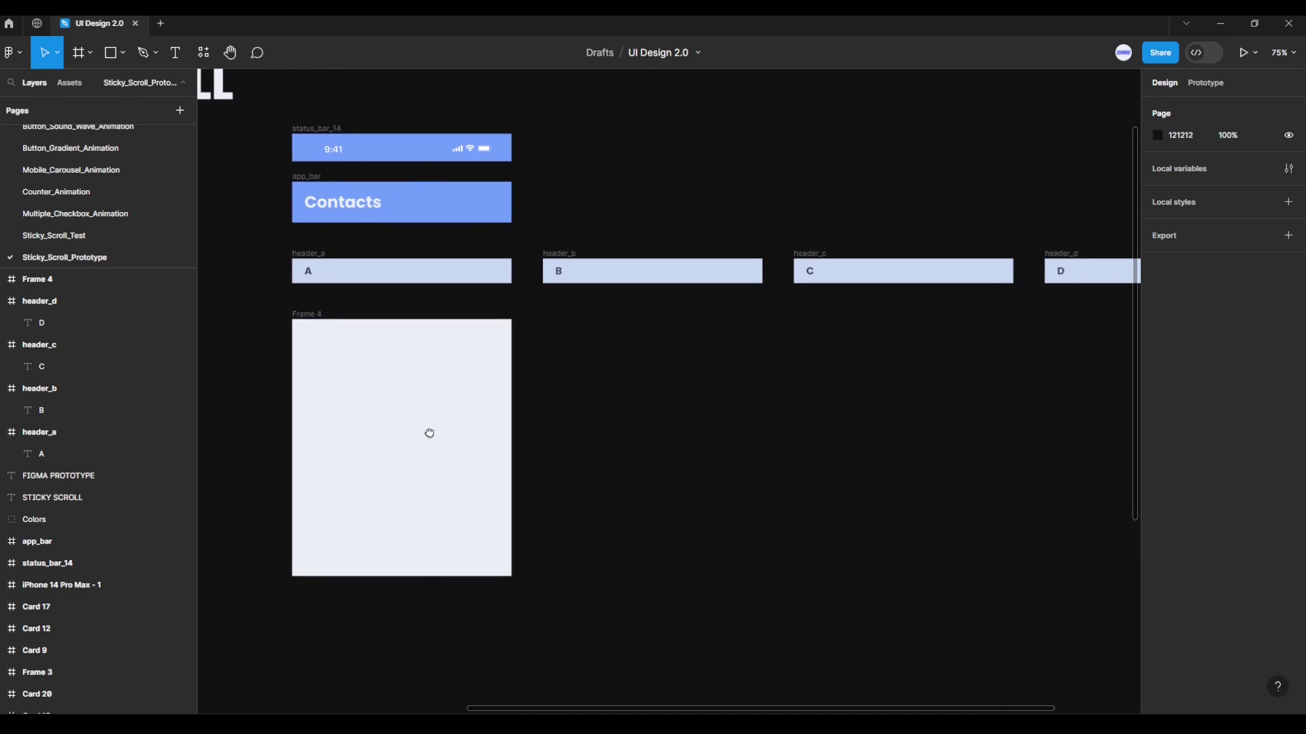
{"action": "left_click", "coordinate": [318, 314]}
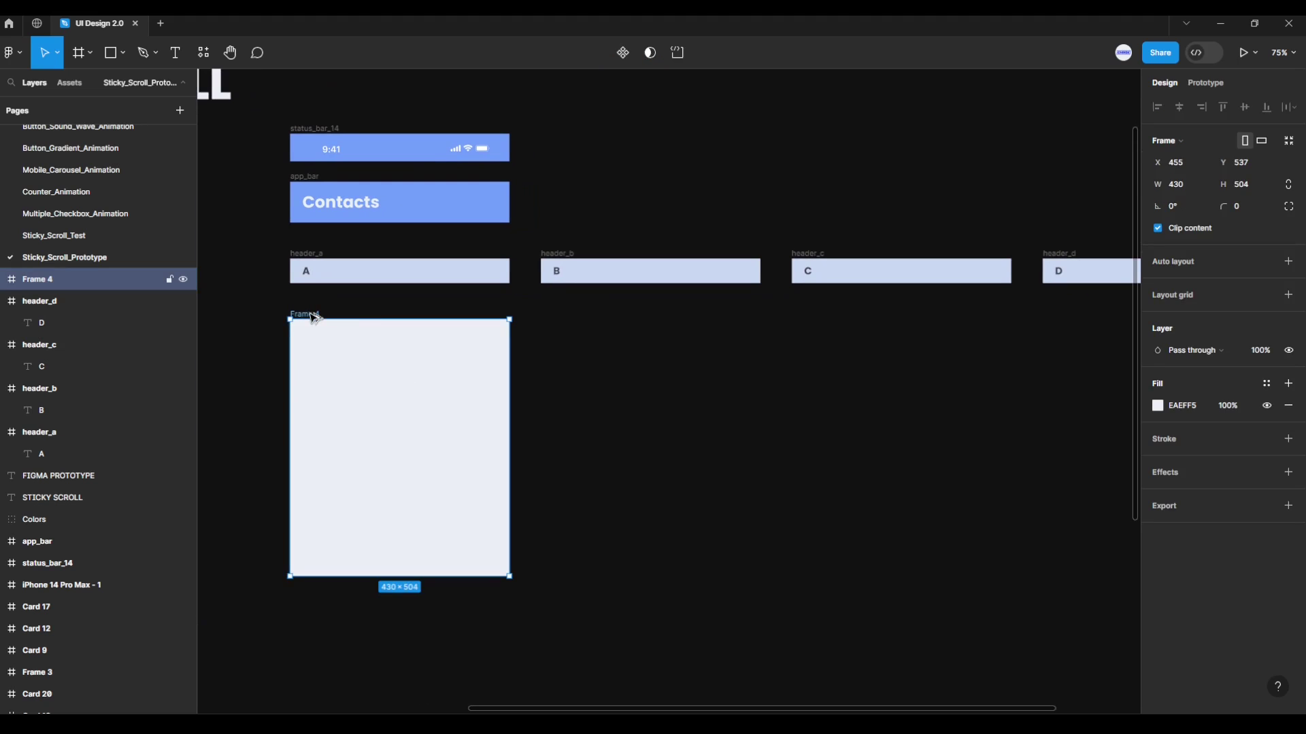
{"action": "left_click_drag", "start_coordinate": [314, 318], "coordinate": [564, 320]}
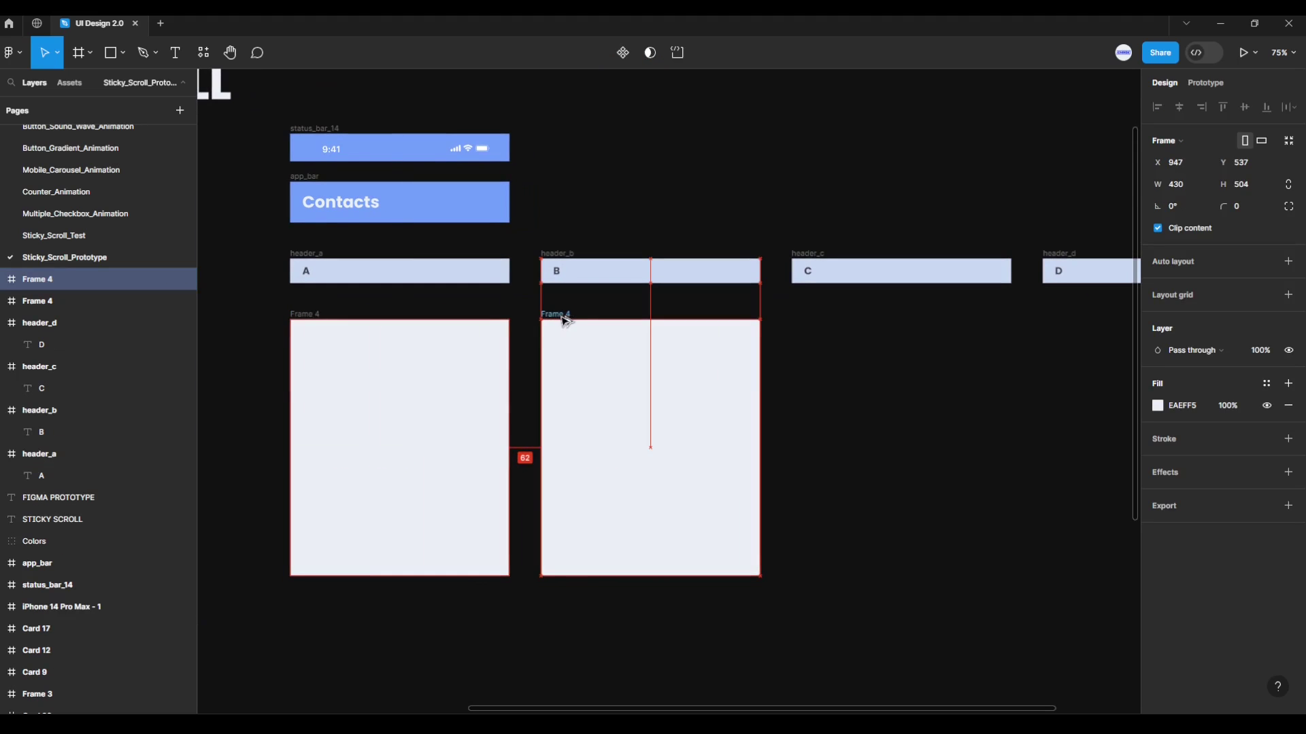
{"action": "scroll", "coordinate": [808, 385], "scroll_direction": "right", "scroll_amount": 3}
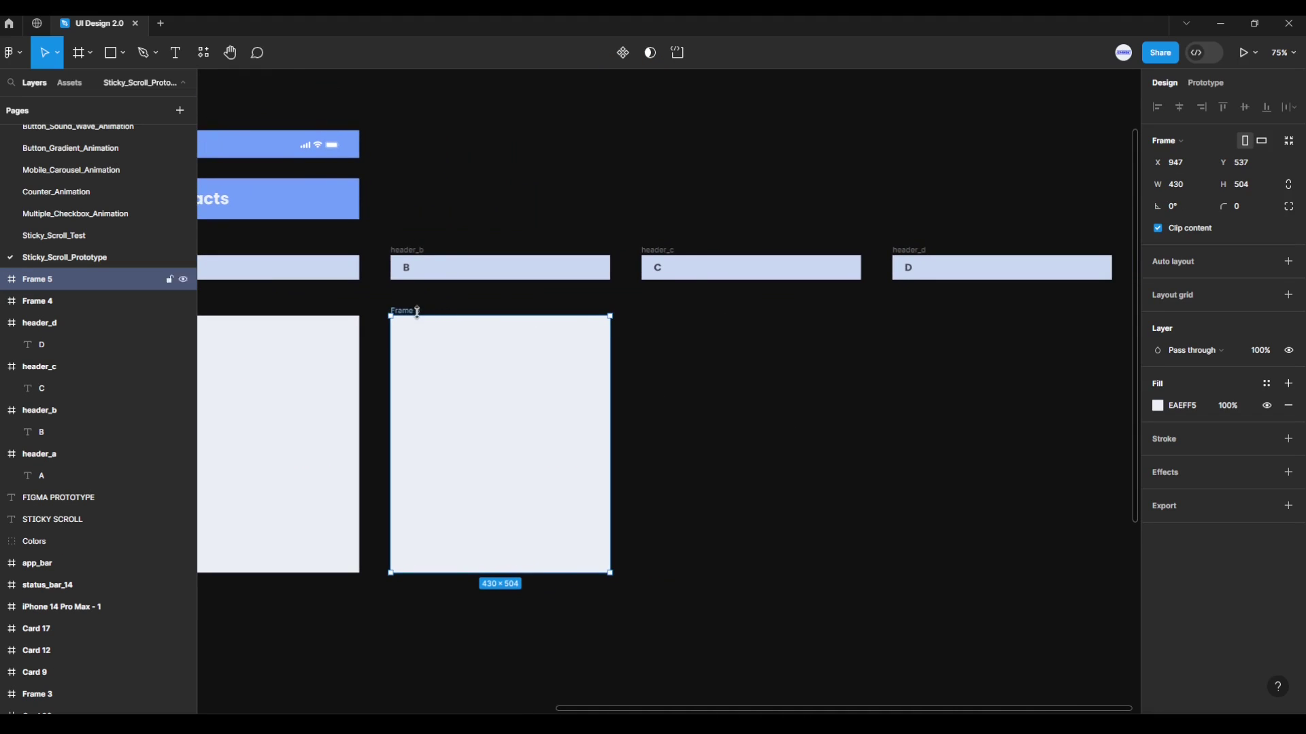
{"action": "left_click_drag", "start_coordinate": [417, 311], "coordinate": [664, 322]}
{"action": "scroll", "coordinate": [898, 411], "scroll_direction": "right", "scroll_amount": 2}
{"action": "scroll", "coordinate": [586, 371], "scroll_direction": "right", "scroll_amount": 3}
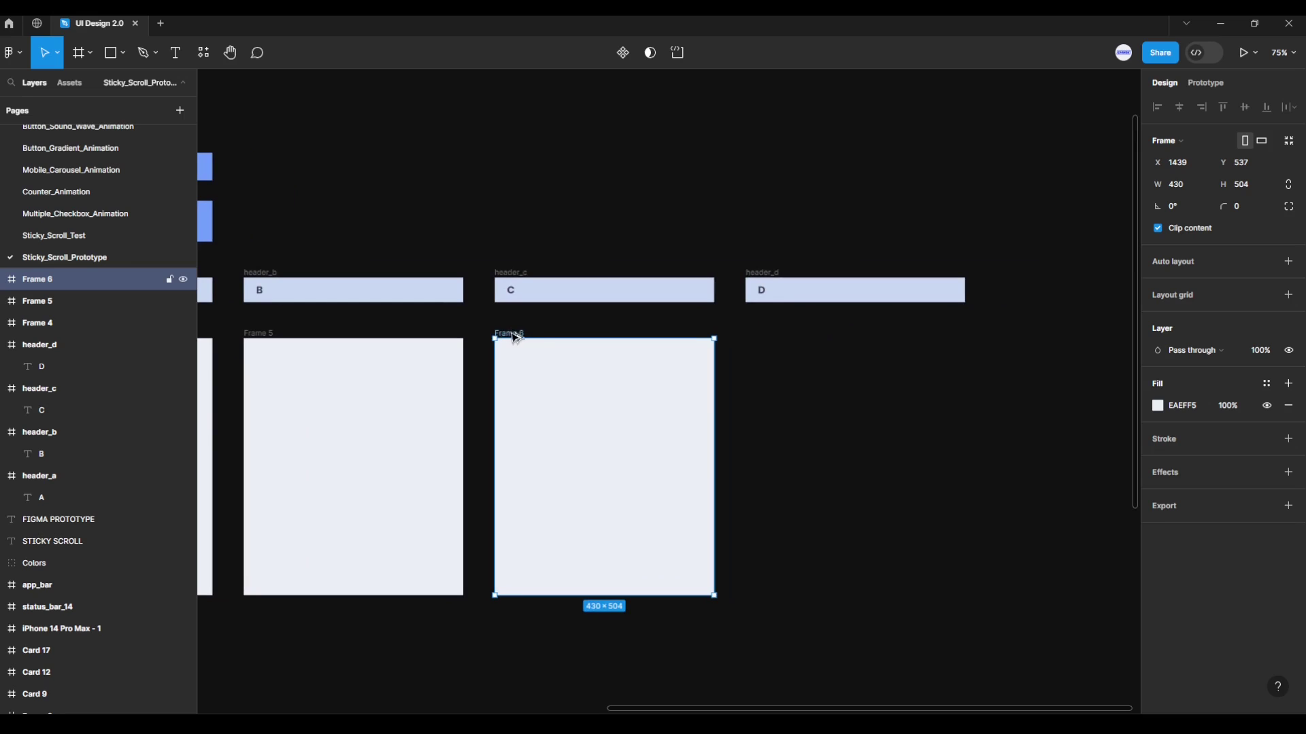
{"action": "left_click_drag", "start_coordinate": [514, 338], "coordinate": [766, 338]}
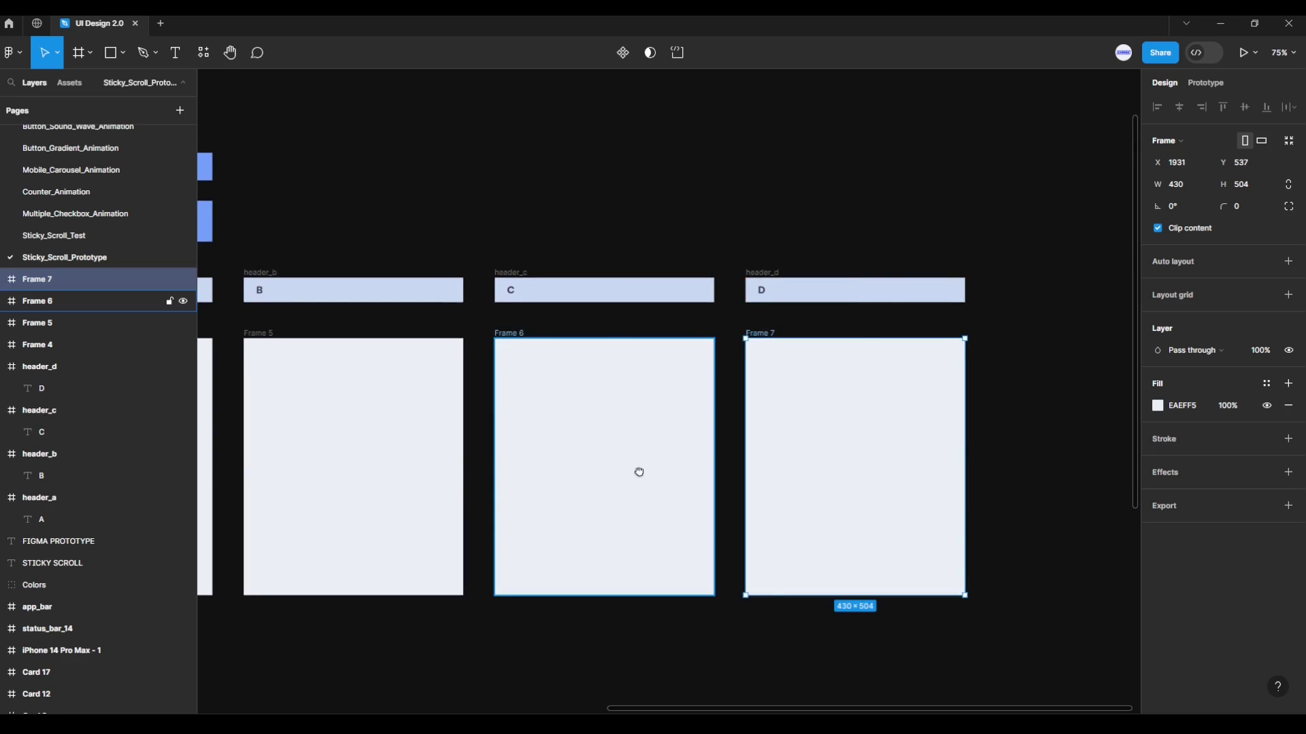
{"action": "left_click_drag", "start_coordinate": [640, 472], "coordinate": [890, 442]}
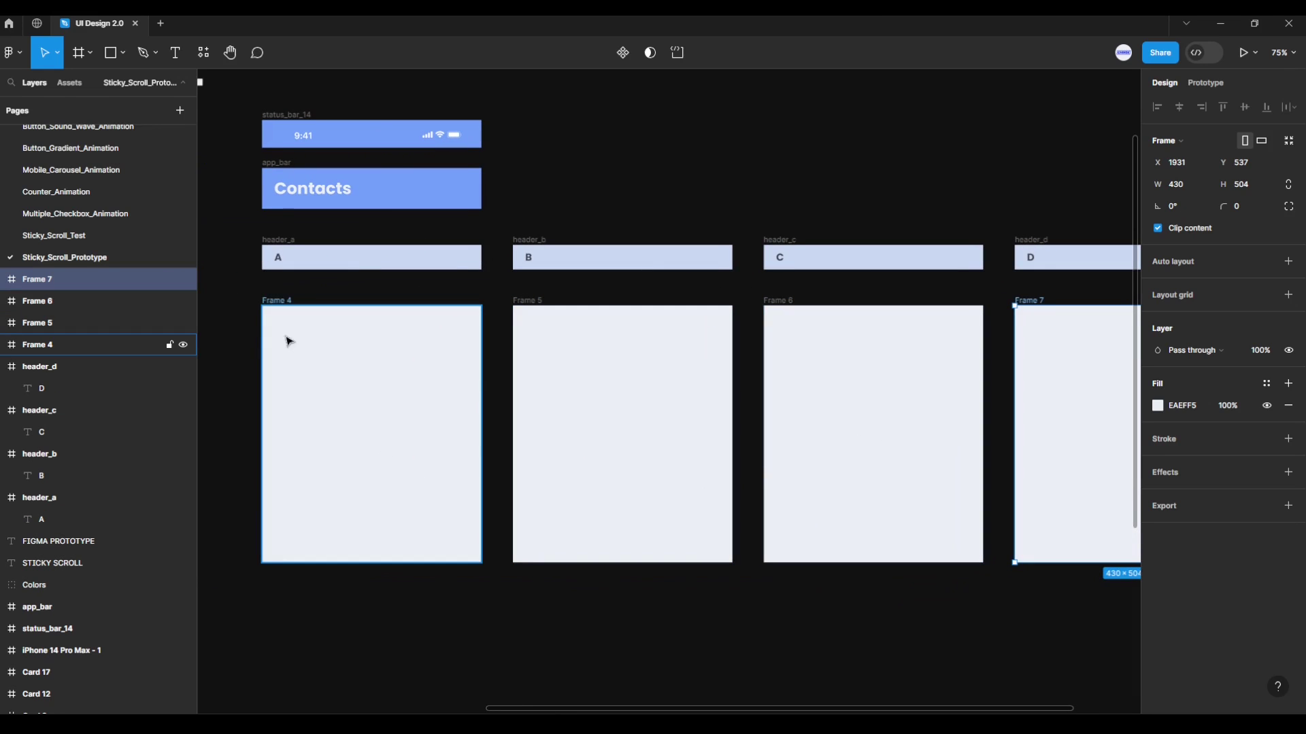
Rename the four content frames content_a, content_b, content_c and content_d.
{"action": "left_click", "coordinate": [277, 300]}
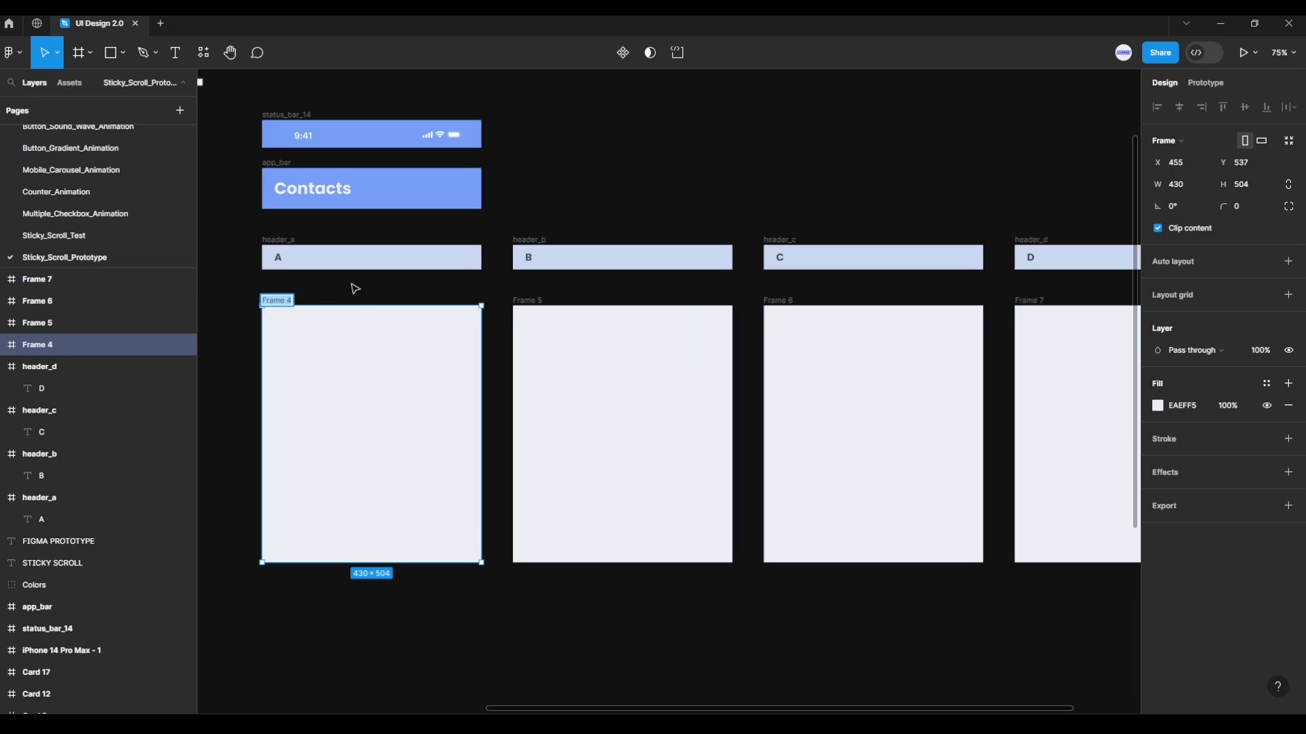
{"action": "type", "text": "co"}
{"action": "left_click", "coordinate": [535, 305]}
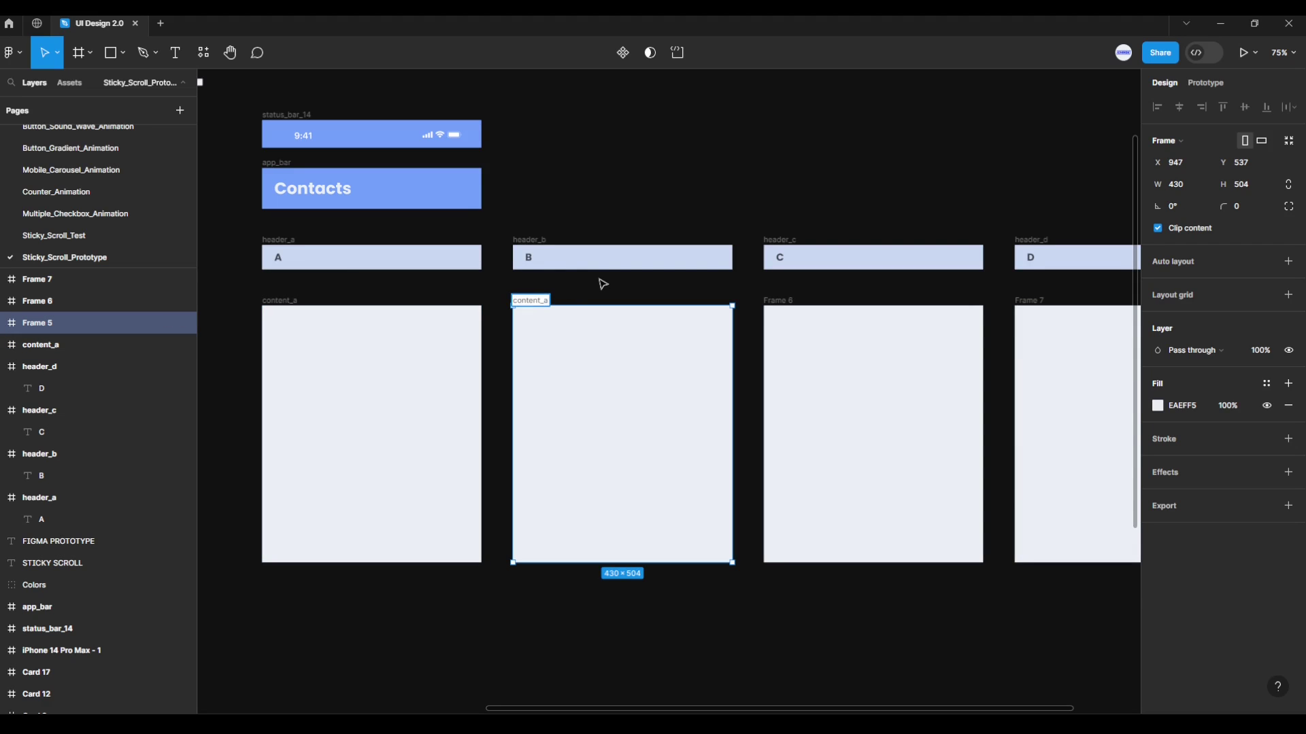
{"action": "double_click", "coordinate": [779, 300]}
{"action": "type", "text": "content_c"}
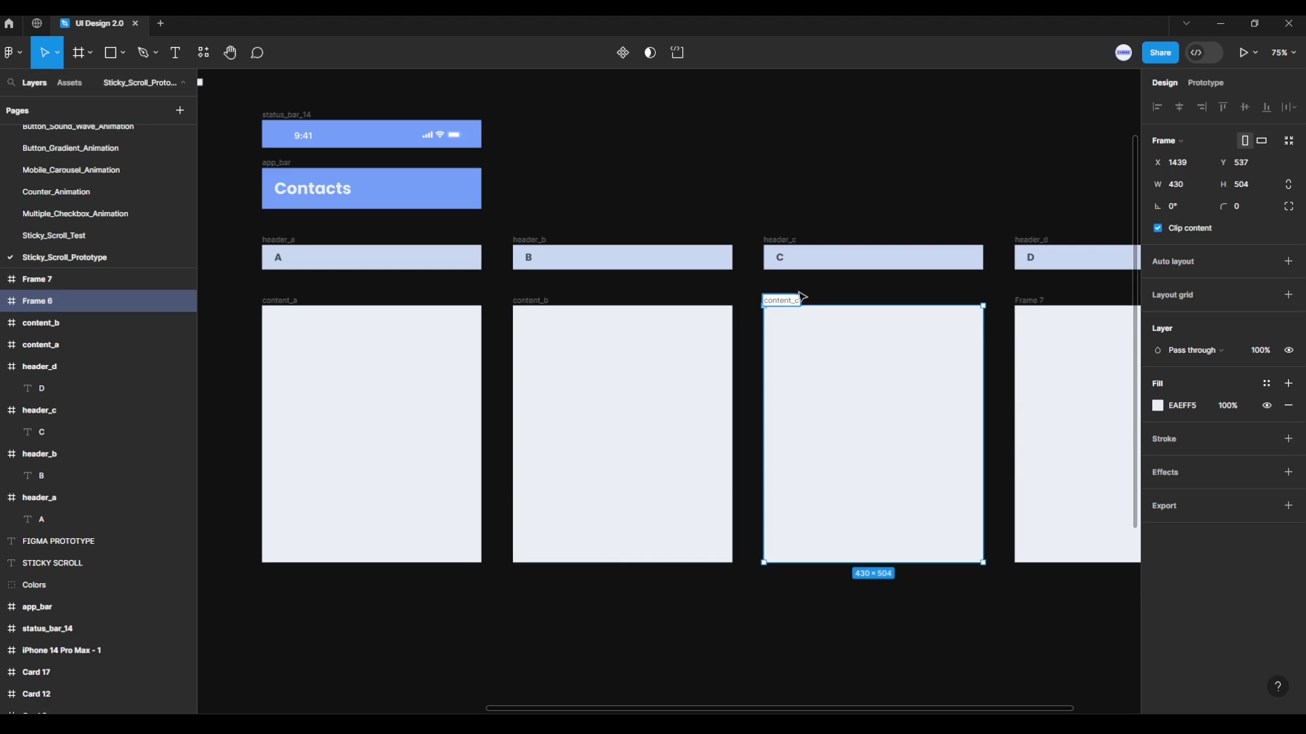
{"action": "left_click", "coordinate": [1021, 299]}
{"action": "type", "text": "content_a"}
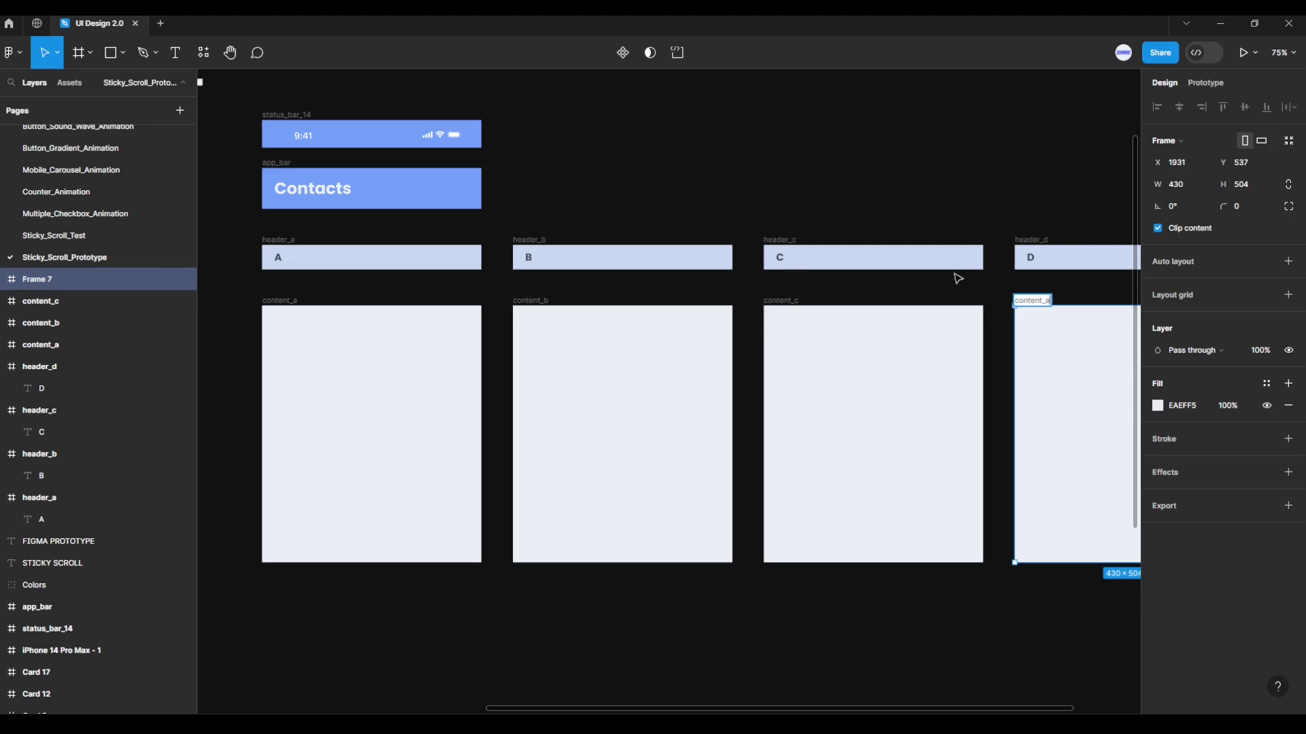
{"action": "key", "text": "BackSpace"}
{"action": "type", "text": "d"}
{"action": "left_click", "coordinate": [957, 279]}
{"action": "scroll", "coordinate": [964, 306], "scroll_direction": "down", "scroll_amount": 3}
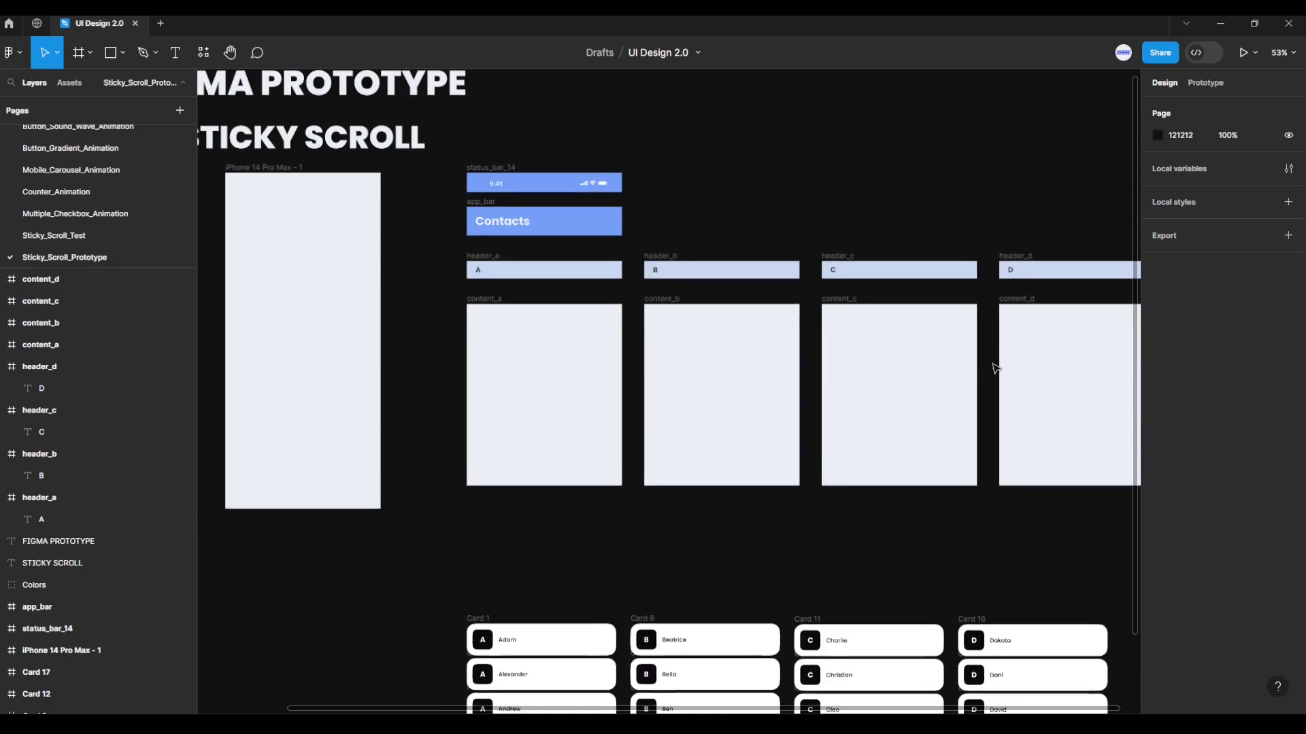
{"action": "scroll", "coordinate": [890, 359], "scroll_direction": "right", "scroll_amount": 5}
{"action": "scroll", "coordinate": [866, 365], "scroll_direction": "right", "scroll_amount": 2}
{"action": "scroll", "coordinate": [871, 368], "scroll_direction": "up", "scroll_amount": 2}
{"action": "scroll", "coordinate": [871, 368], "scroll_direction": "up", "scroll_amount": 1}
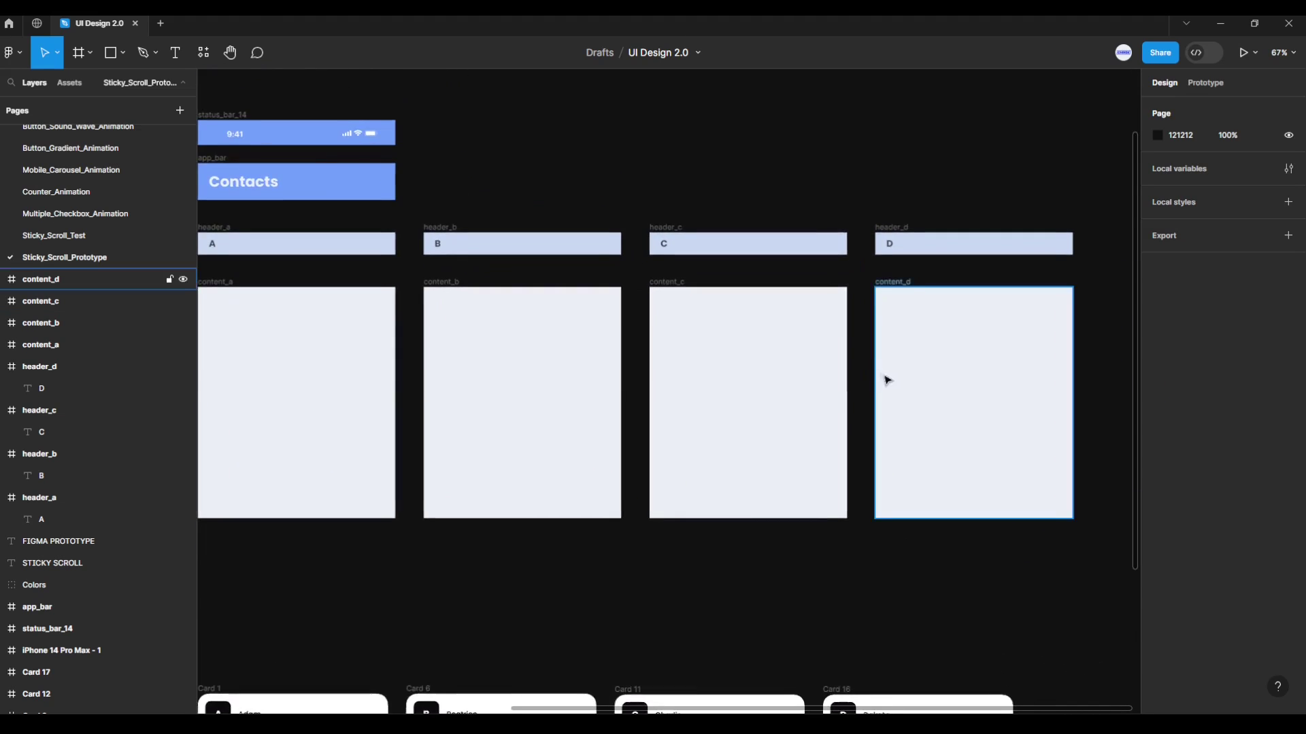
{"action": "left_click_drag", "start_coordinate": [883, 378], "coordinate": [921, 378]}
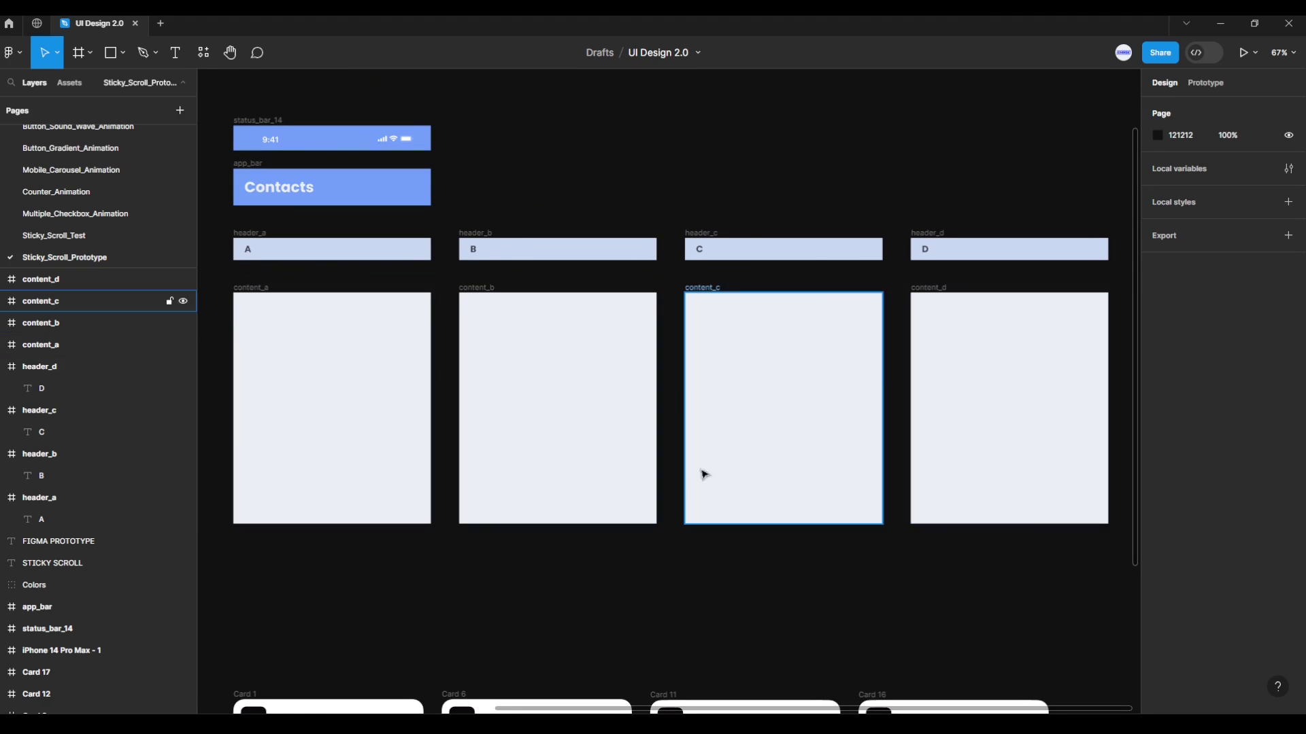
{"action": "scroll", "coordinate": [639, 590], "scroll_direction": "down", "scroll_amount": 1}
{"action": "left_click_drag", "start_coordinate": [668, 513], "coordinate": [681, 436]}
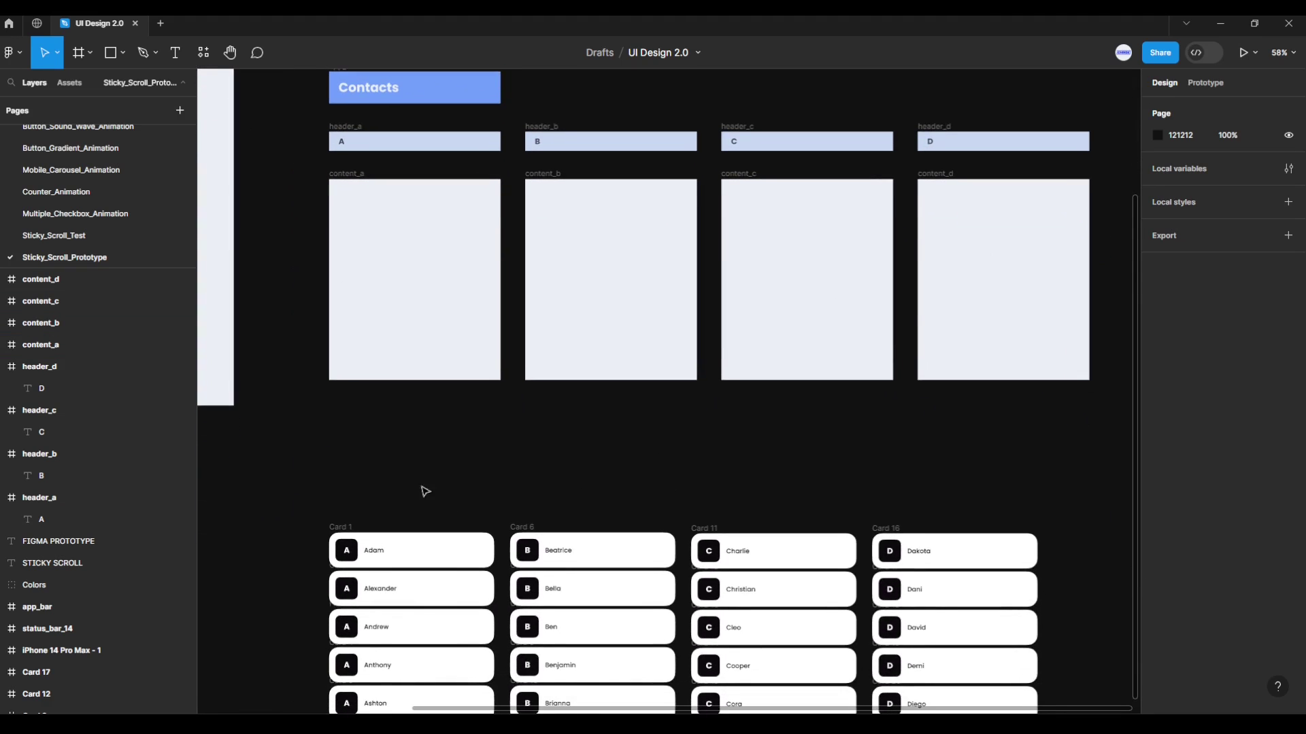
{"action": "scroll", "coordinate": [336, 472], "scroll_direction": "down", "scroll_amount": 1}
{"action": "scroll", "coordinate": [335, 462], "scroll_direction": "down", "scroll_amount": 1}
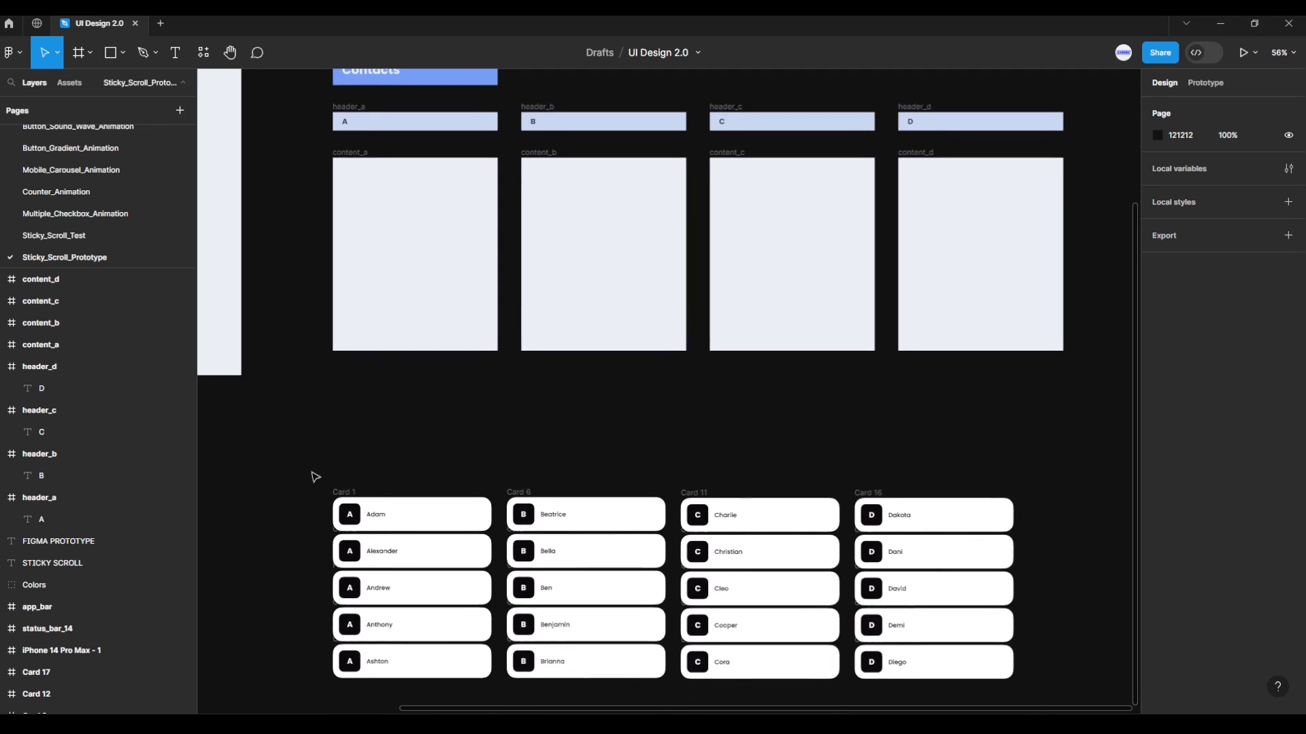
{"action": "scroll", "coordinate": [325, 529], "scroll_direction": "up", "scroll_amount": 5}
{"action": "mouse_move", "coordinate": [327, 536]}
{"action": "left_mouse_down"}
{"action": "mouse_move", "coordinate": [390, 370]}
{"action": "mouse_move", "coordinate": [381, 297]}
{"action": "left_mouse_up"}
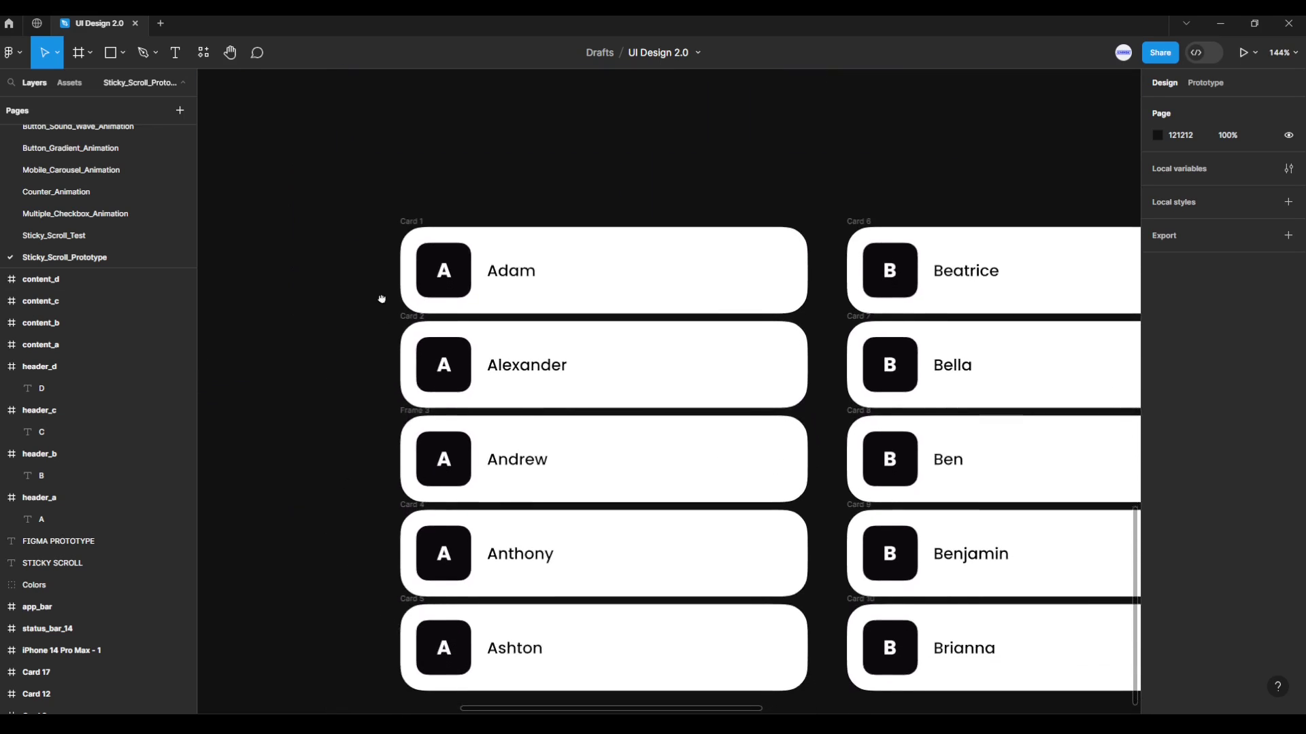
{"action": "scroll", "coordinate": [382, 297], "scroll_direction": "up", "scroll_amount": 1}
{"action": "left_click", "coordinate": [406, 199]}
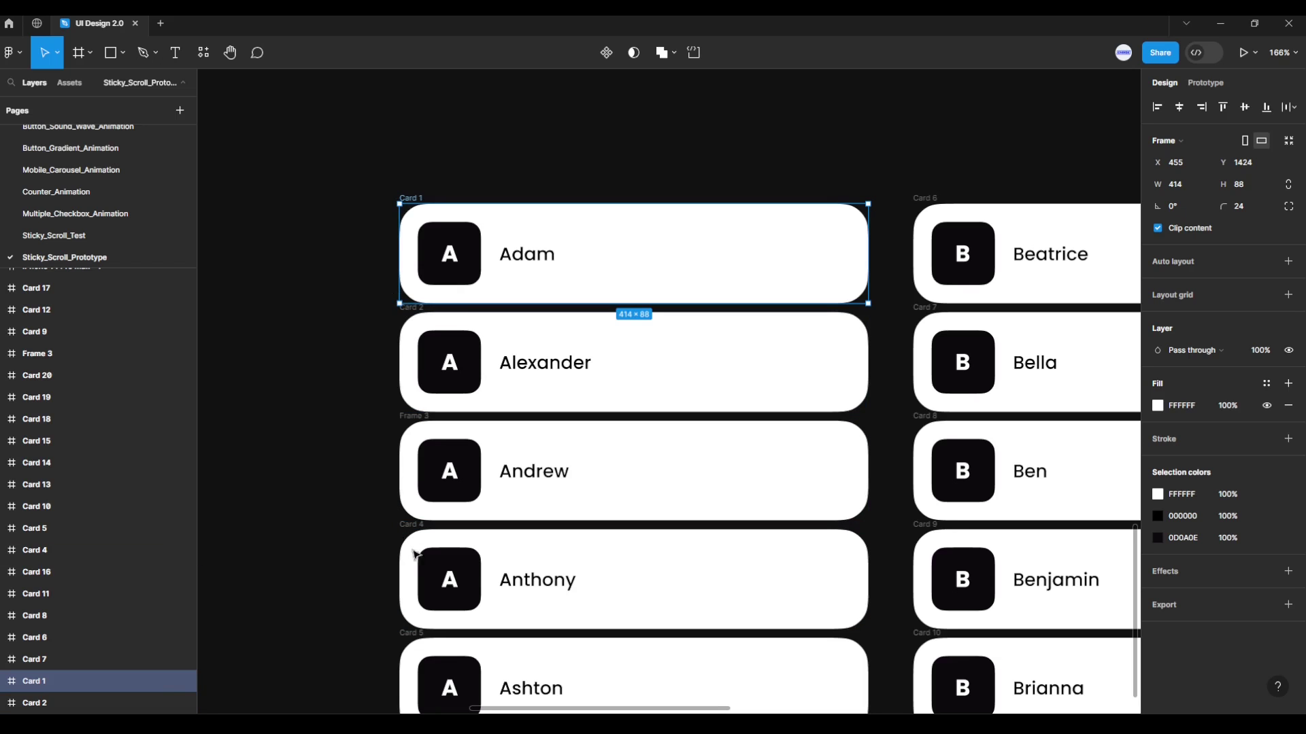
{"action": "scroll", "coordinate": [922, 431], "scroll_direction": "down", "scroll_amount": 3}
{"action": "scroll", "coordinate": [884, 408], "scroll_direction": "right", "scroll_amount": 3}
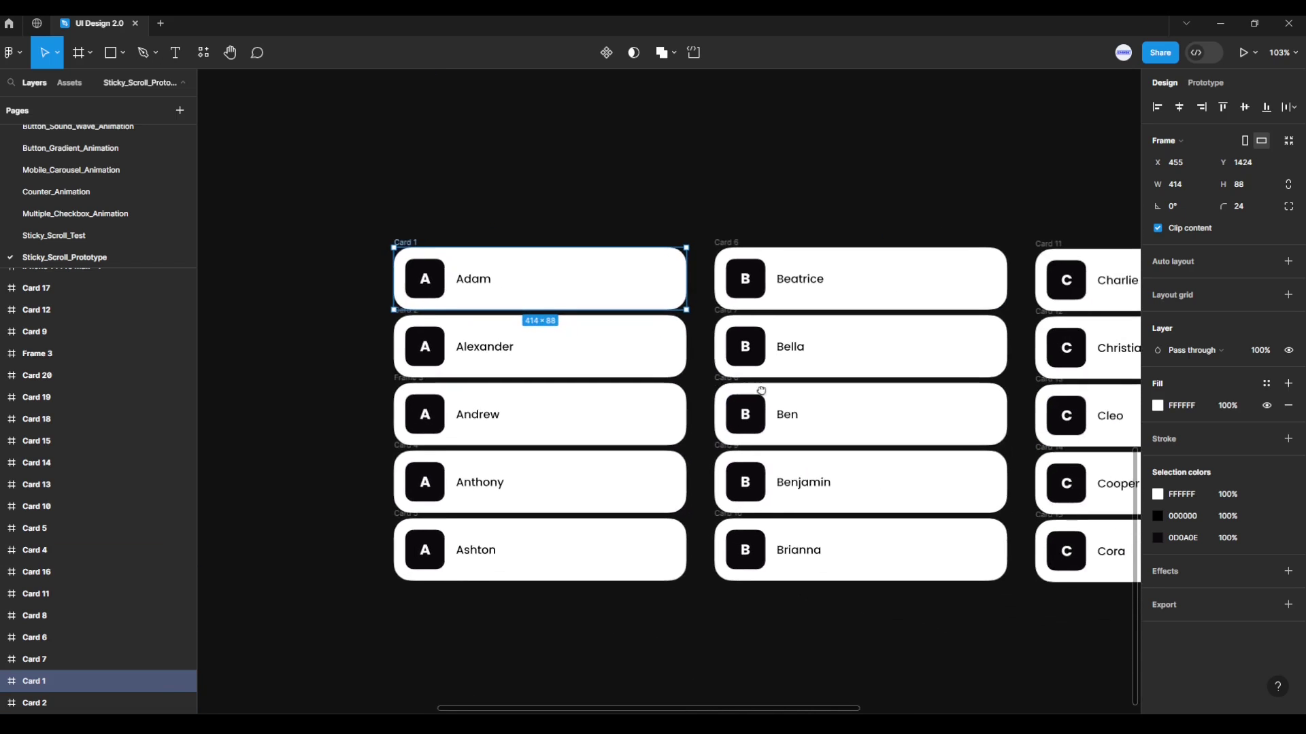
{"action": "scroll", "coordinate": [878, 395], "scroll_direction": "down", "scroll_amount": 1}
{"action": "scroll", "coordinate": [867, 363], "scroll_direction": "right", "scroll_amount": 2}
{"action": "scroll", "coordinate": [816, 371], "scroll_direction": "right", "scroll_amount": 3}
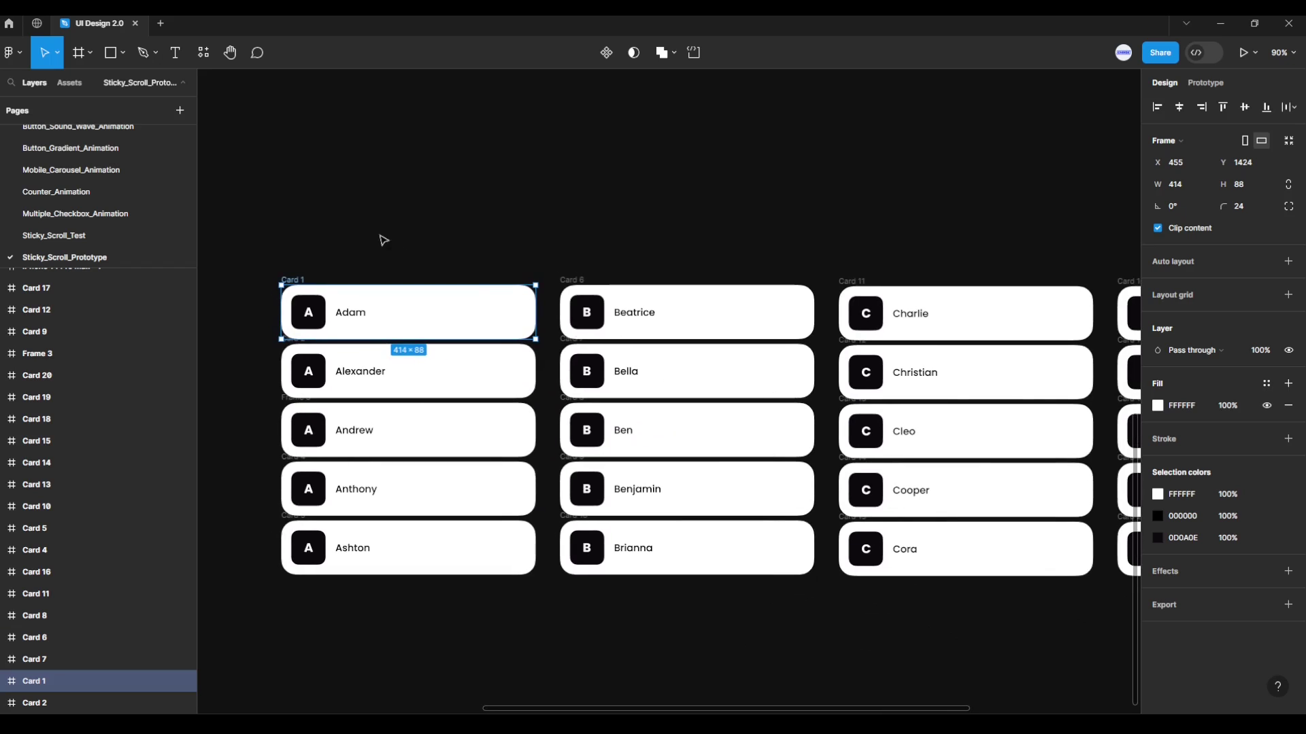
{"action": "left_click", "coordinate": [354, 214]}
{"action": "scroll", "coordinate": [356, 216], "scroll_direction": "up", "scroll_amount": 1}
{"action": "scroll", "coordinate": [408, 211], "scroll_direction": "left", "scroll_amount": 3}
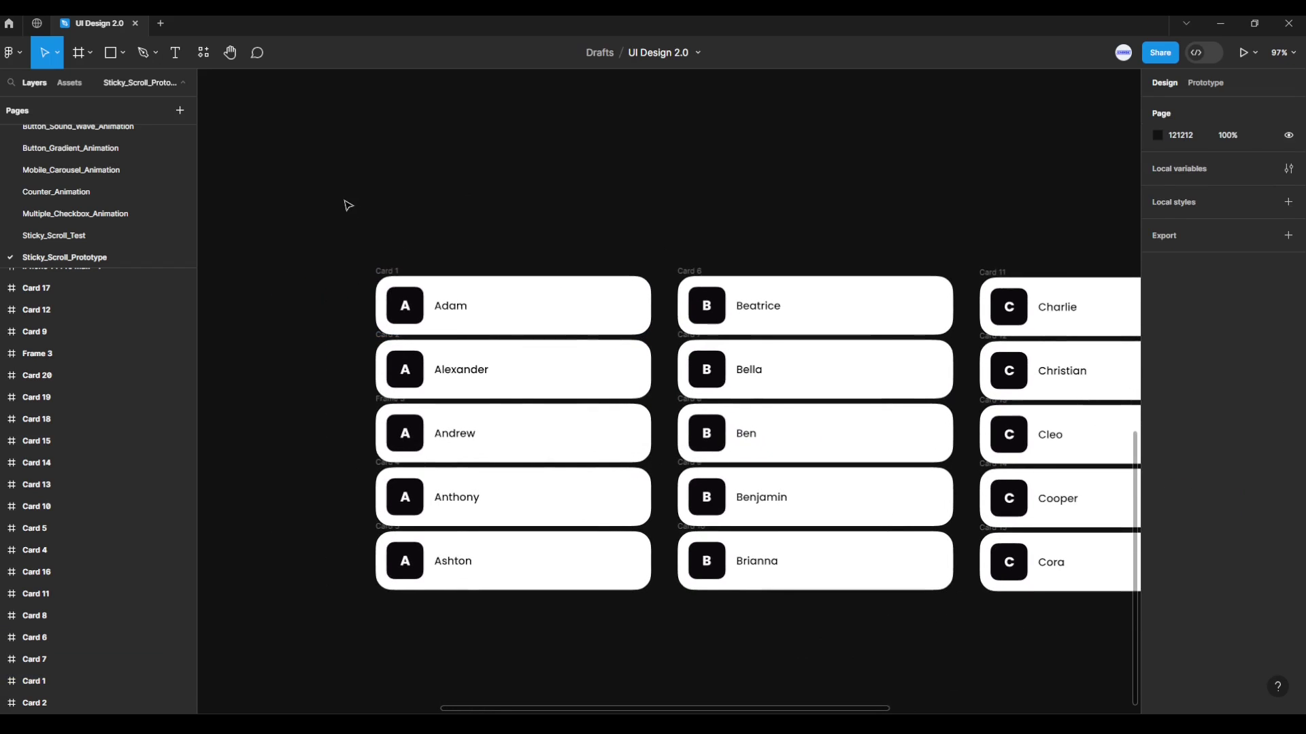
Move Cards 1–5 into content_a, snapped to its top with 8 px side margins.
{"action": "left_click_drag", "start_coordinate": [347, 204], "coordinate": [665, 651]}
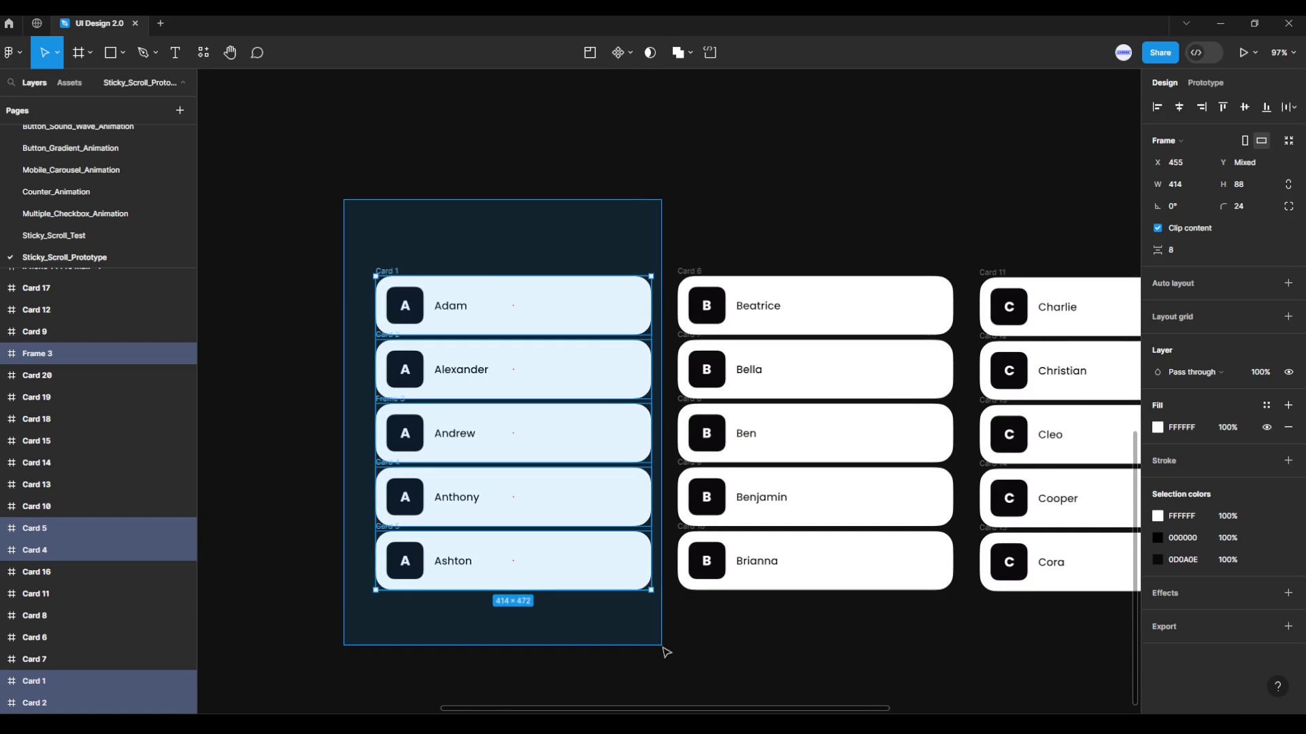
{"action": "scroll", "coordinate": [751, 130], "scroll_direction": "down", "scroll_amount": 5}
{"action": "scroll", "coordinate": [631, 406], "scroll_direction": "up", "scroll_amount": 5}
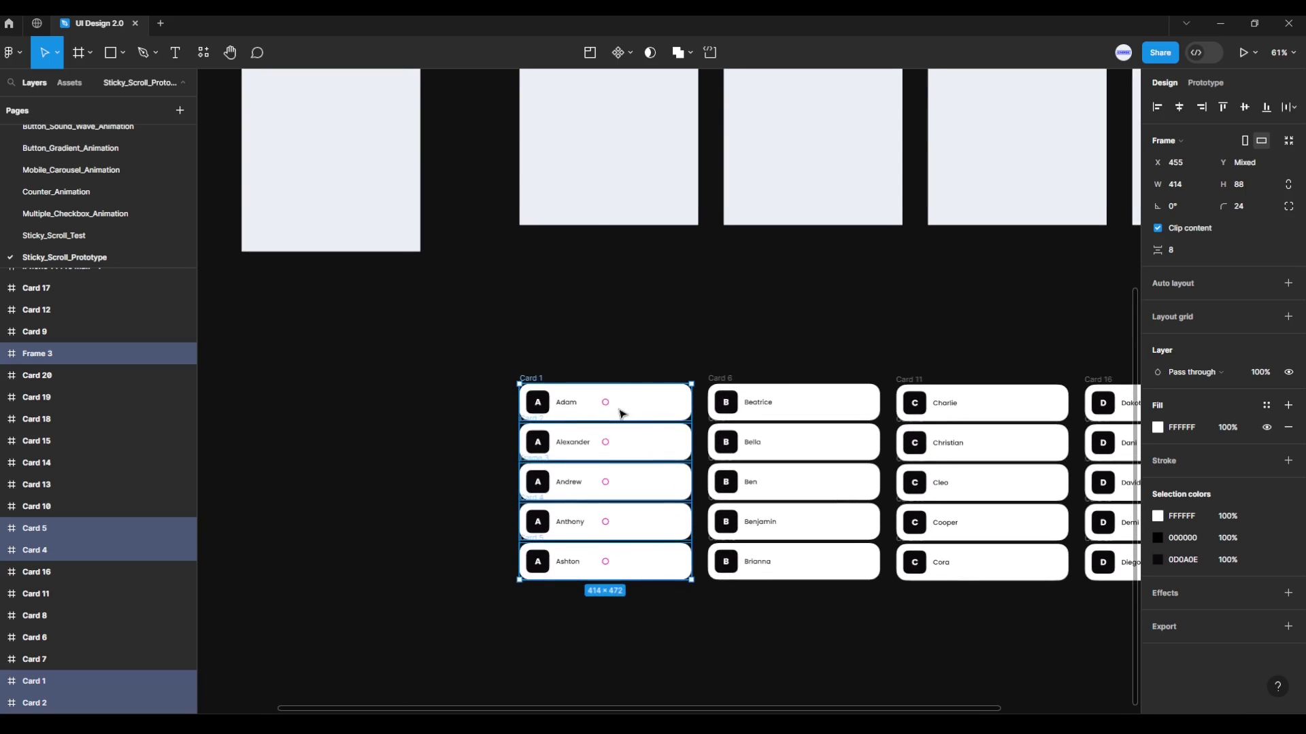
{"action": "left_click_drag", "start_coordinate": [620, 413], "coordinate": [627, 119]}
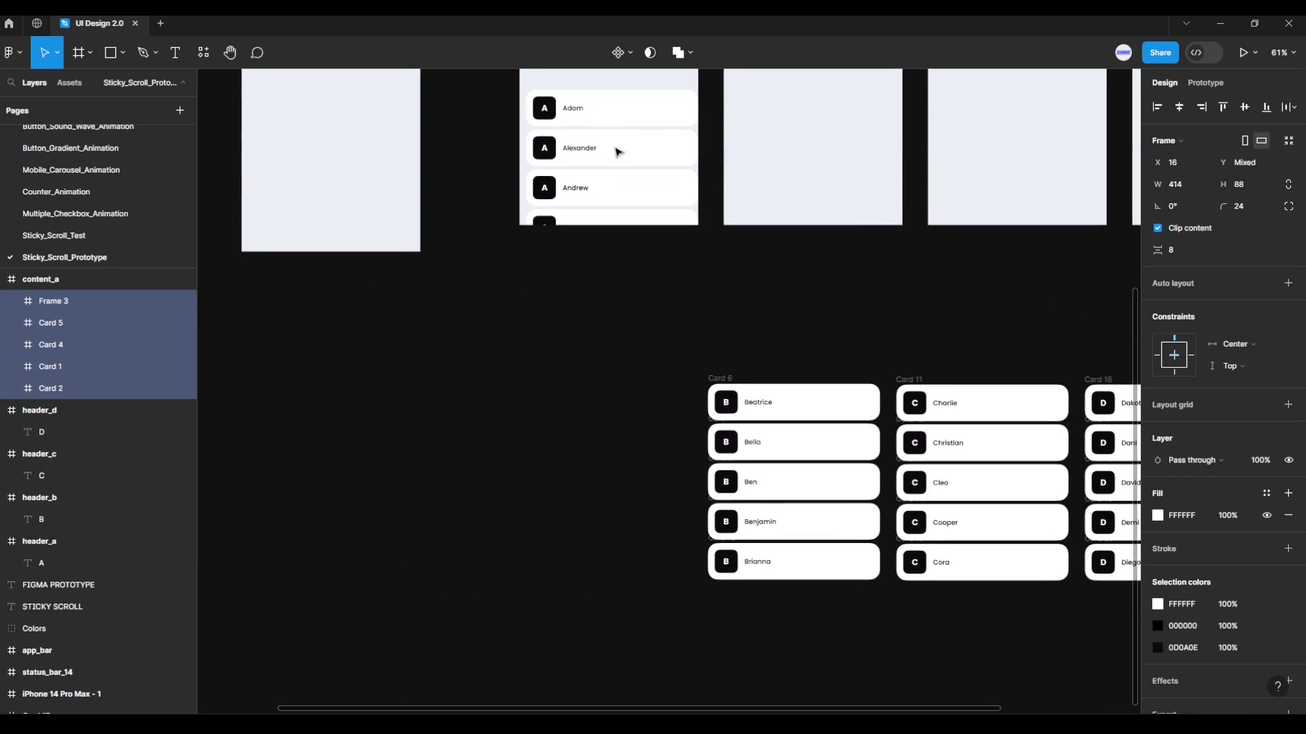
{"action": "scroll", "coordinate": [604, 474], "scroll_direction": "up", "scroll_amount": 2}
{"action": "scroll", "coordinate": [603, 475], "scroll_direction": "up", "scroll_amount": 5}
{"action": "scroll", "coordinate": [636, 422], "scroll_direction": "up", "scroll_amount": 1}
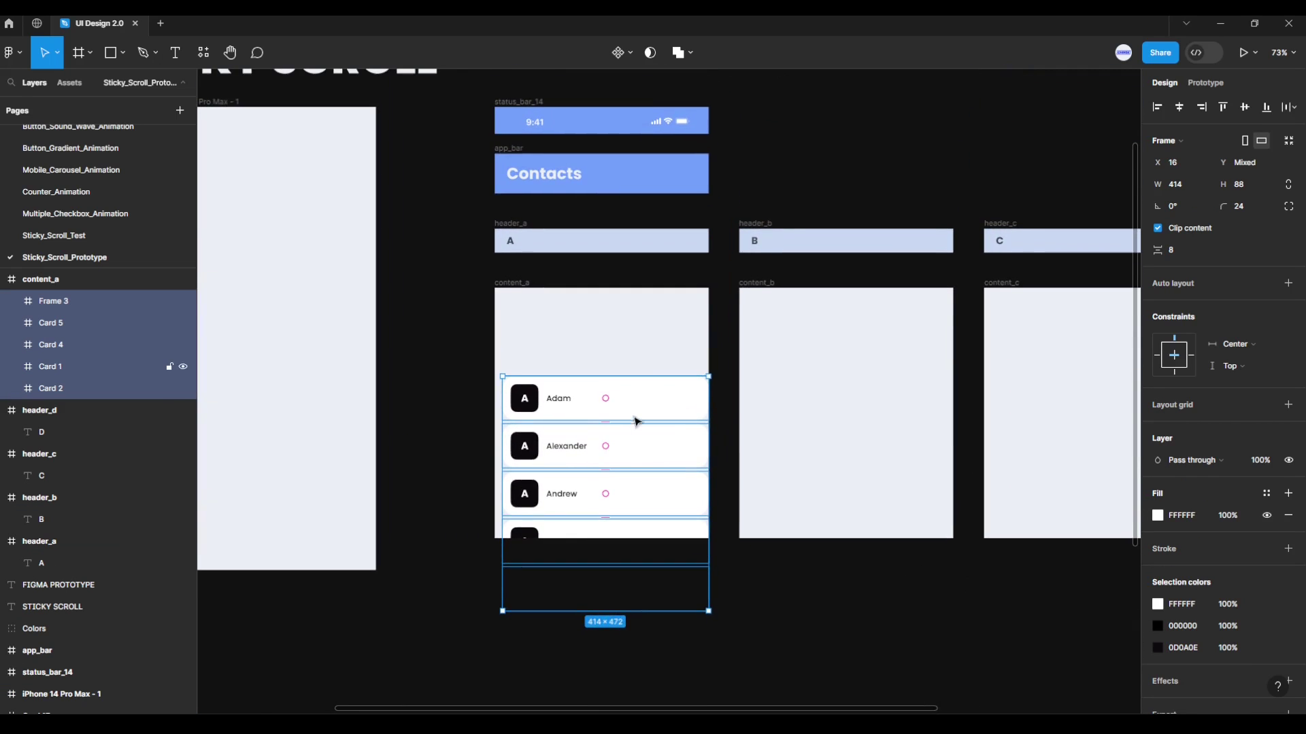
{"action": "left_click_drag", "start_coordinate": [636, 421], "coordinate": [639, 333]}
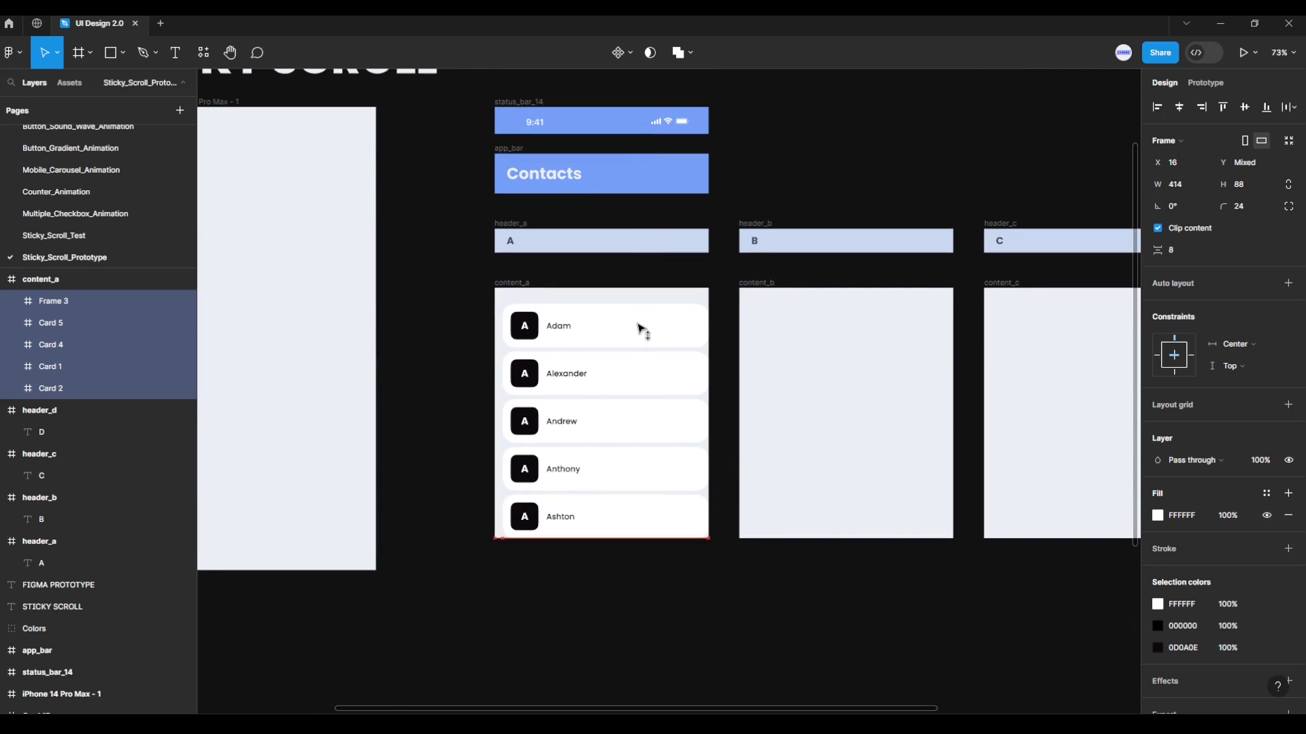
{"action": "left_click_drag", "start_coordinate": [639, 329], "coordinate": [638, 332]}
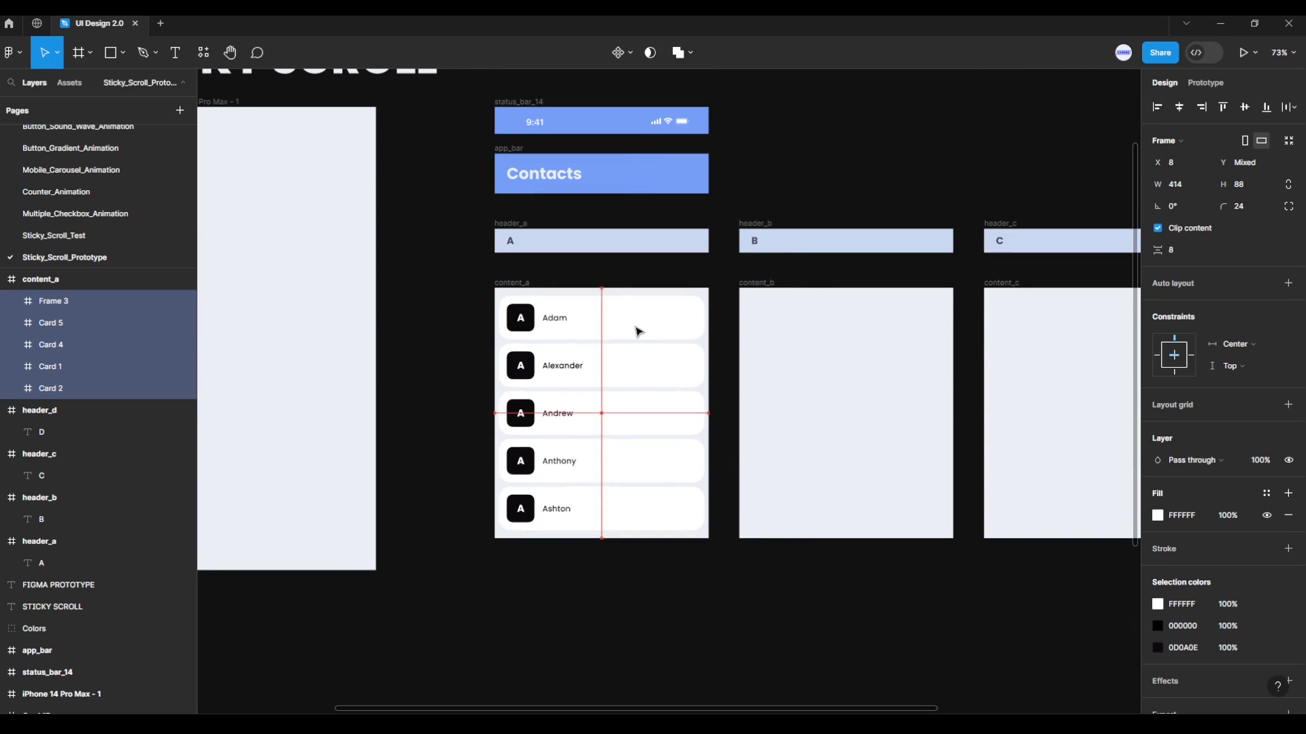
{"action": "scroll", "coordinate": [638, 332], "scroll_direction": "up", "scroll_amount": 3}
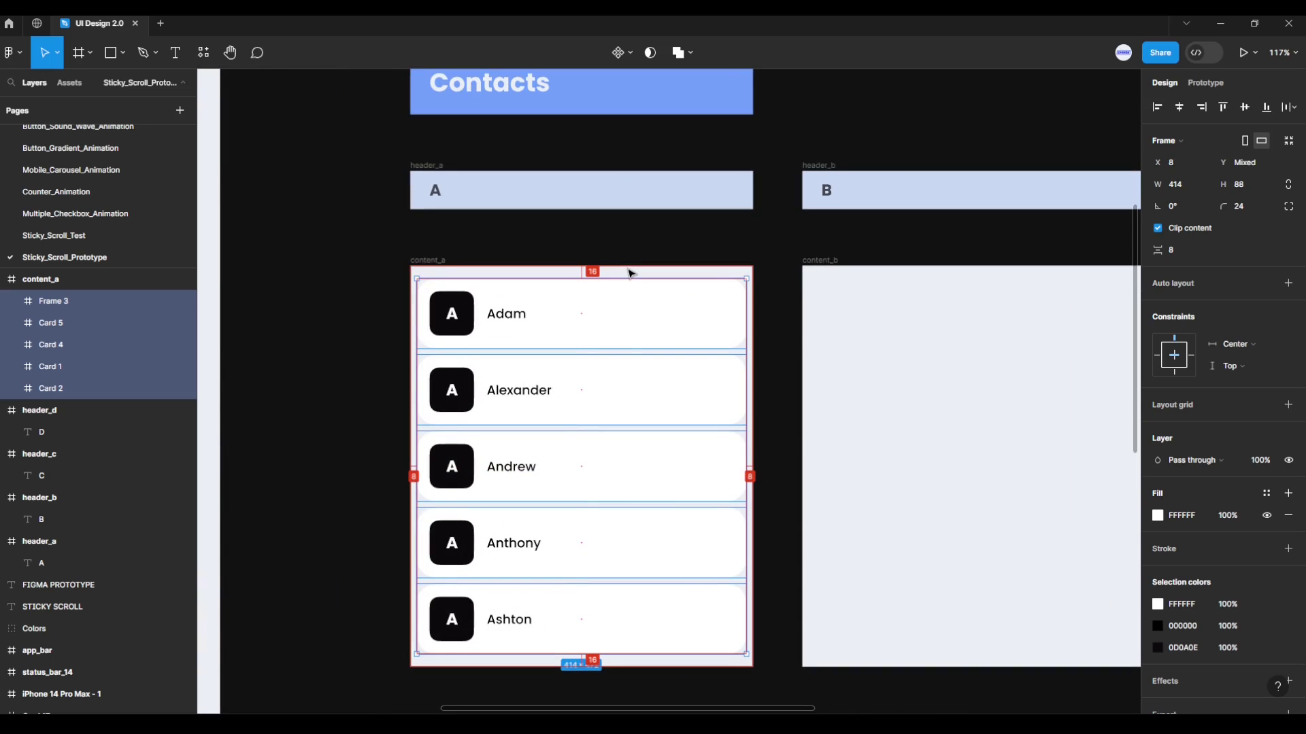
{"action": "left_click", "coordinate": [760, 414]}
{"action": "scroll", "coordinate": [688, 408], "scroll_direction": "down", "scroll_amount": 3}
{"action": "scroll", "coordinate": [635, 321], "scroll_direction": "down", "scroll_amount": 3}
Move Cards 6–10 into content_b, centred at its top with 8 px side margins.
{"action": "scroll", "coordinate": [621, 310], "scroll_direction": "down", "scroll_amount": 2}
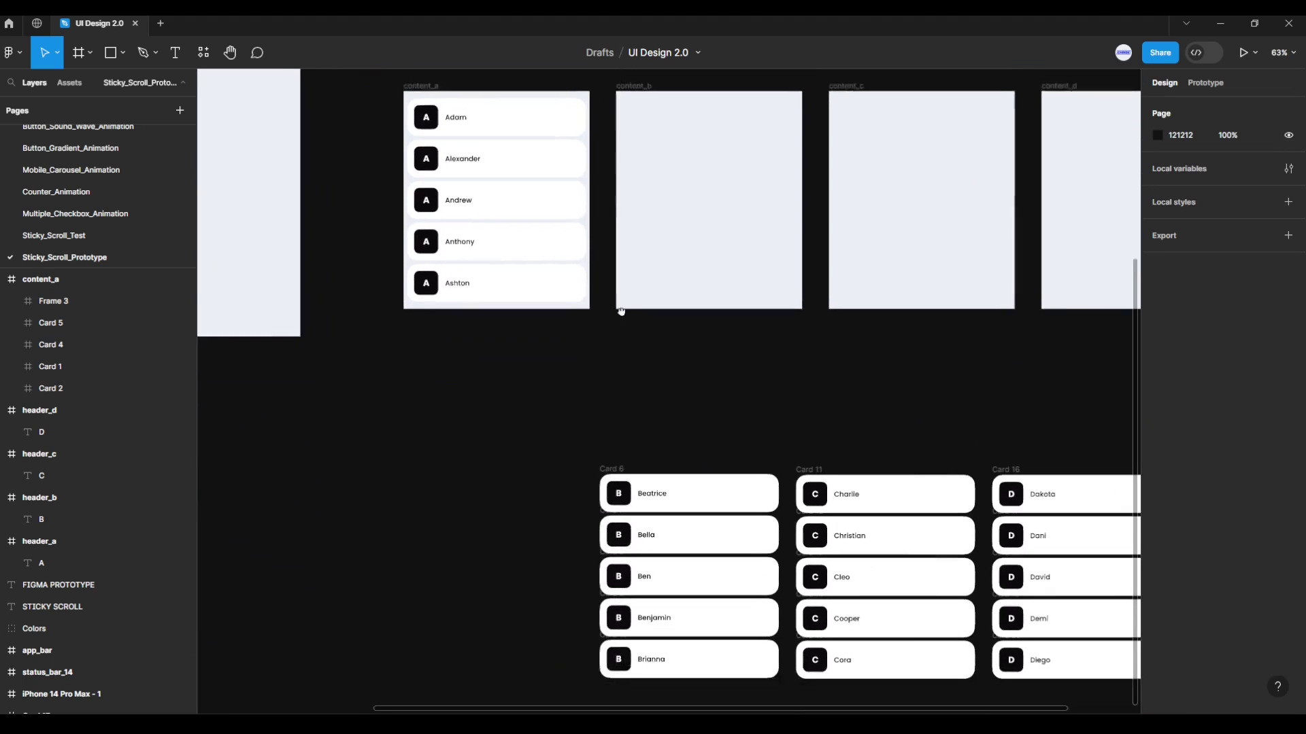
{"action": "scroll", "coordinate": [621, 311], "scroll_direction": "down", "scroll_amount": 1}
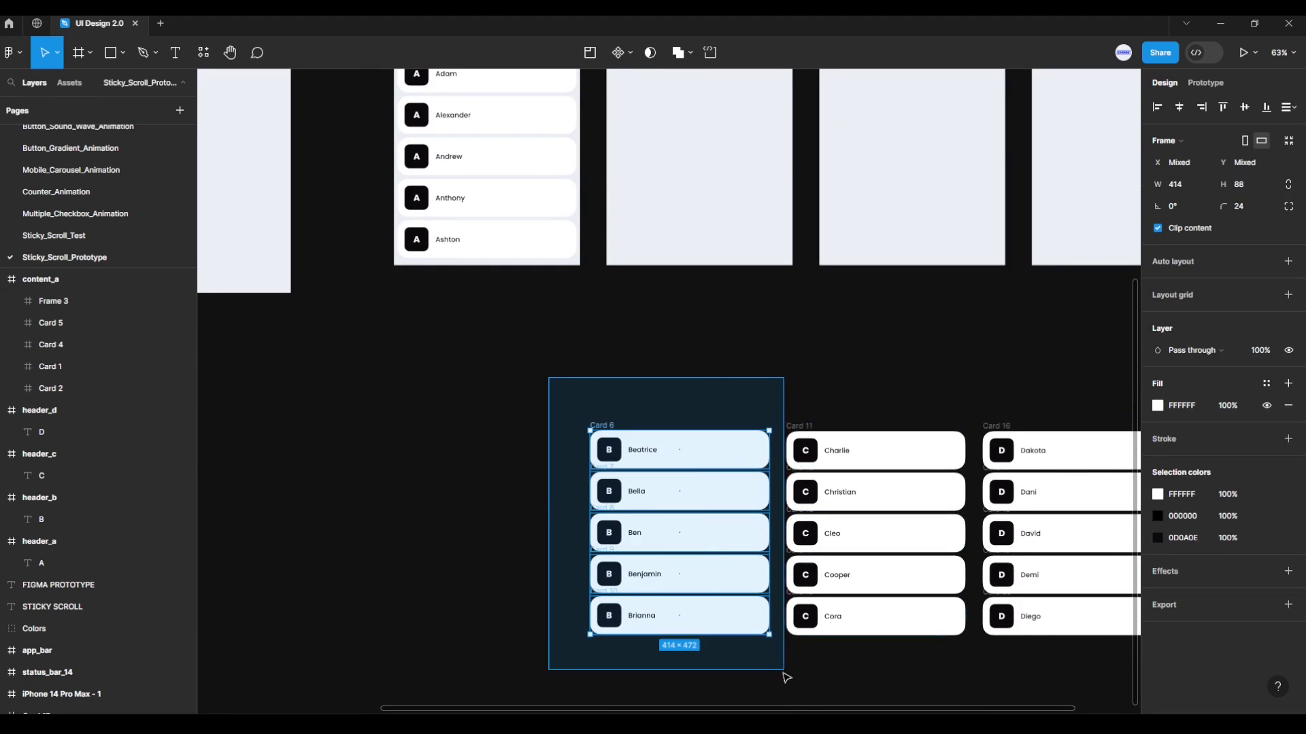
{"action": "left_click_drag", "start_coordinate": [691, 534], "coordinate": [781, 676]}
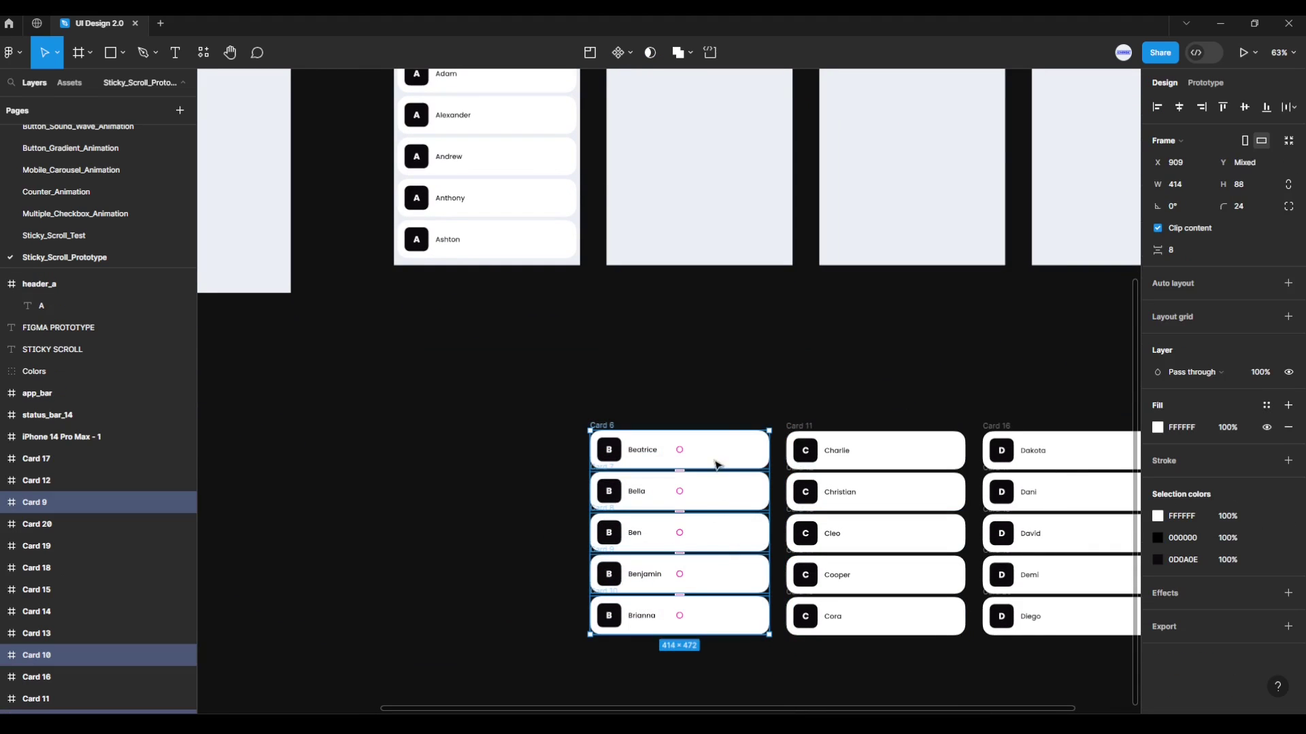
{"action": "left_click_drag", "start_coordinate": [716, 465], "coordinate": [742, 262]}
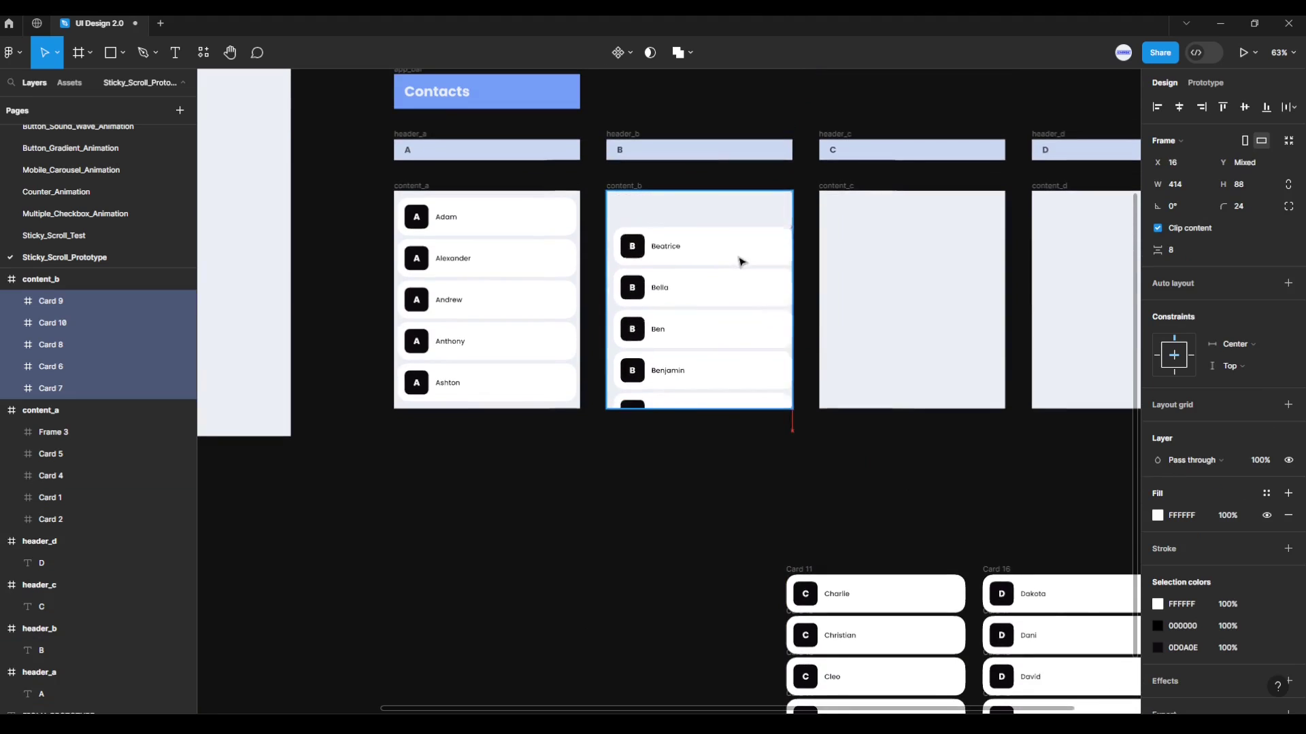
{"action": "left_click_drag", "start_coordinate": [741, 261], "coordinate": [736, 231]}
{"action": "scroll", "coordinate": [736, 231], "scroll_direction": "up", "scroll_amount": 3, "text": "ctrl"}
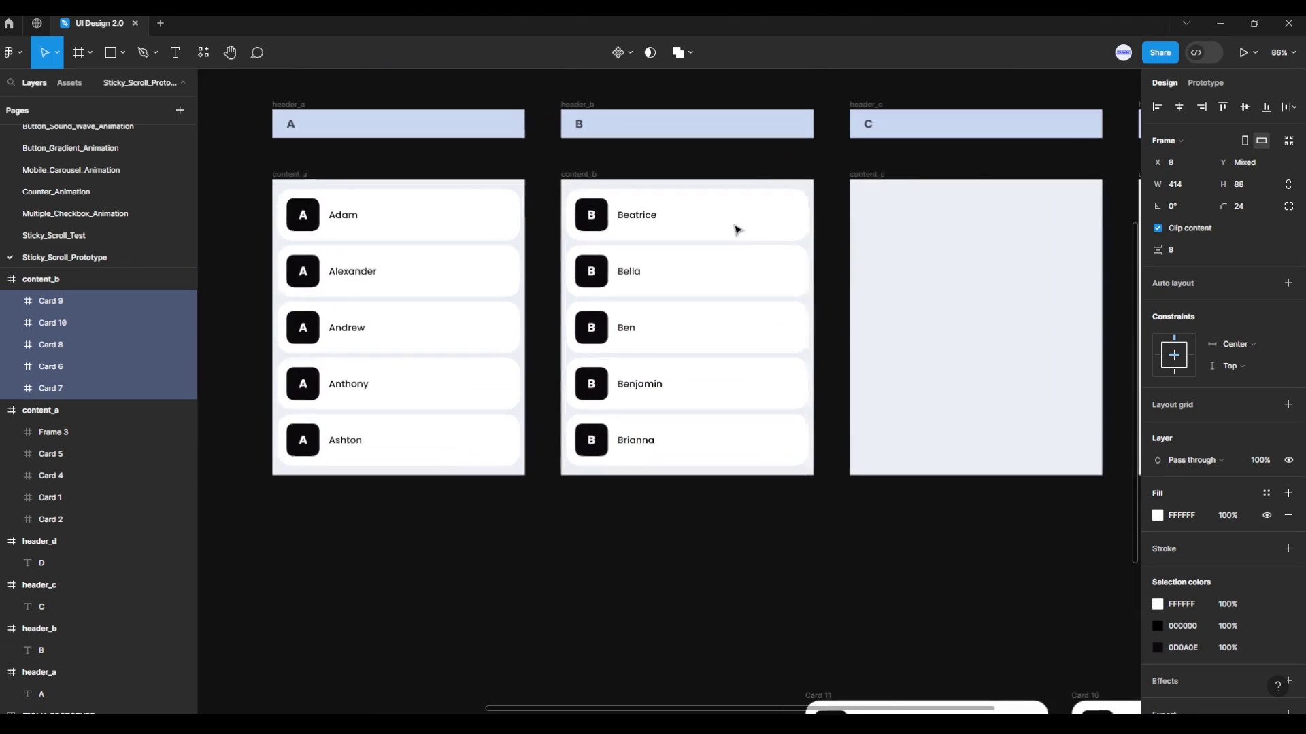
{"action": "key", "text": "alt"}
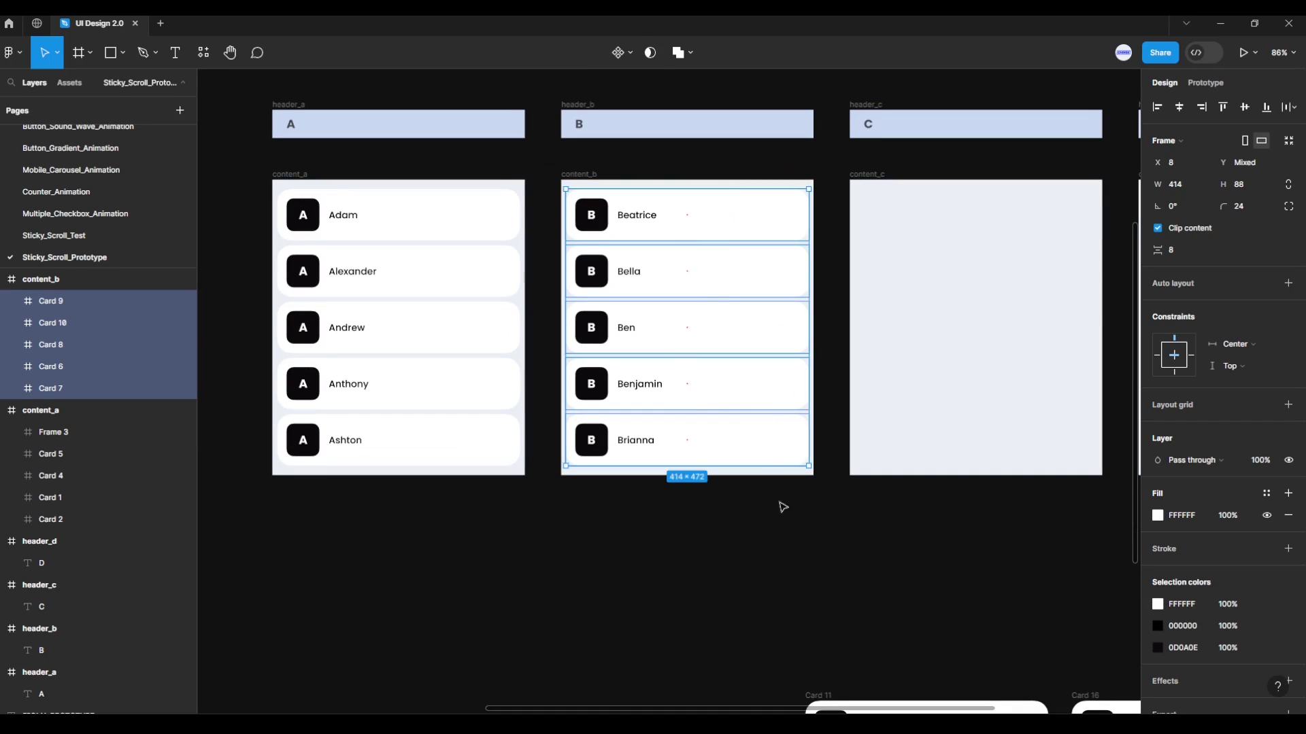
{"action": "left_click", "coordinate": [781, 586]}
{"action": "scroll", "coordinate": [839, 612], "scroll_direction": "down", "scroll_amount": 2, "text": "ctrl"}
{"action": "left_click_drag", "start_coordinate": [839, 612], "coordinate": [621, 255]}
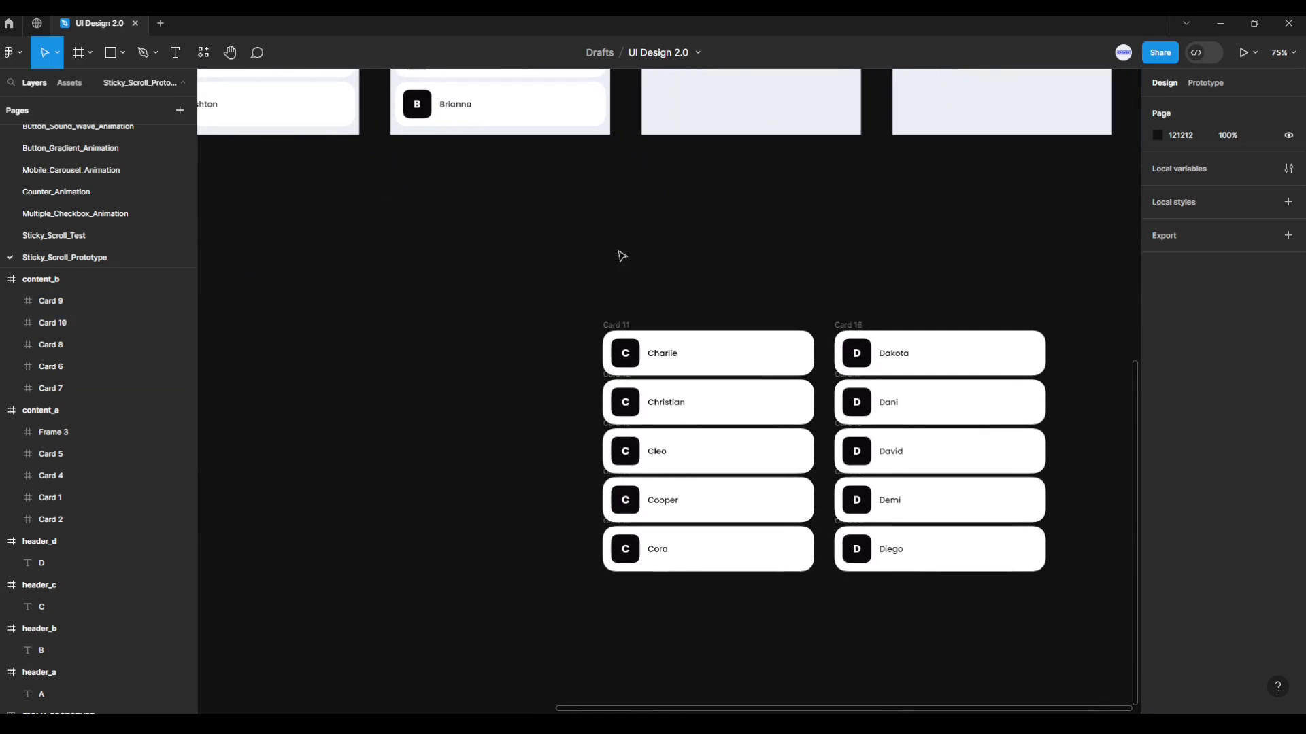
Move Cards 11–15 into content_c, centred with 8 px side and 16 px top spacing.
{"action": "left_click_drag", "start_coordinate": [543, 323], "coordinate": [818, 587]}
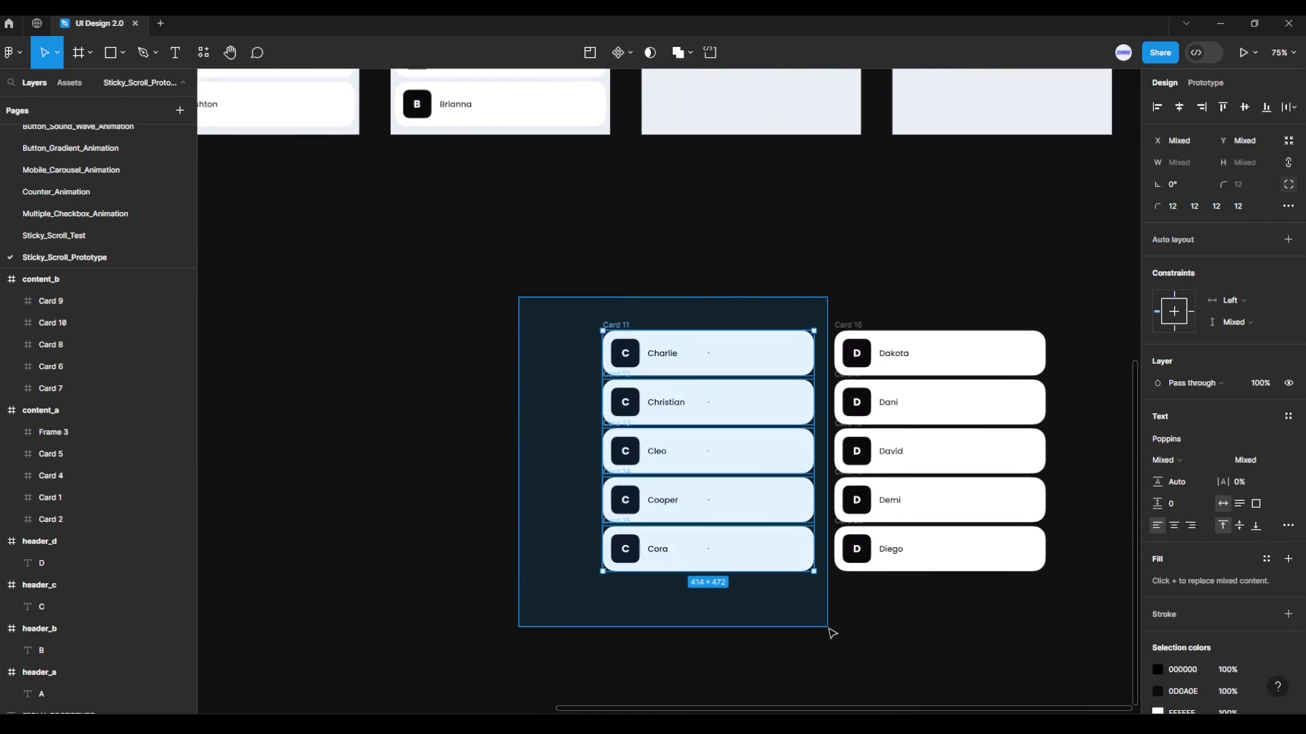
{"action": "left_click_drag", "start_coordinate": [781, 391], "coordinate": [810, 76]}
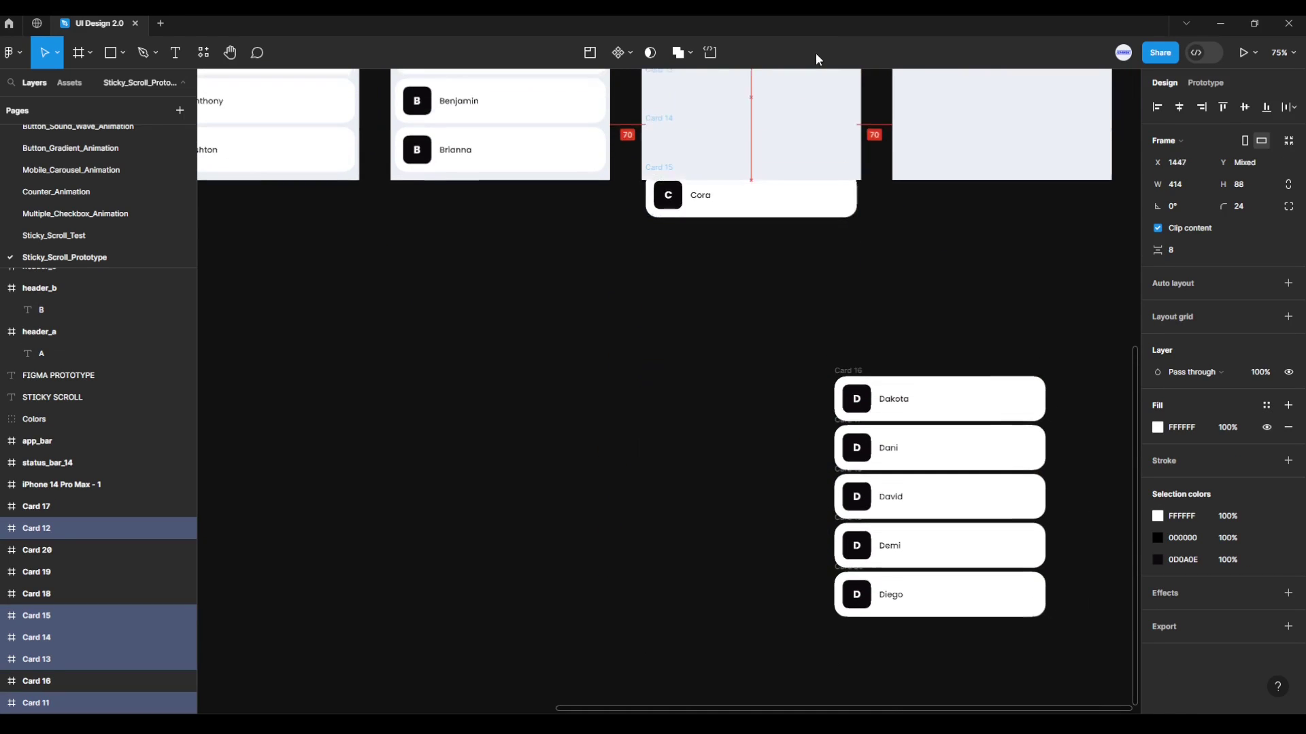
{"action": "scroll", "coordinate": [795, 161], "scroll_direction": "up", "scroll_amount": 3}
{"action": "scroll", "coordinate": [764, 364], "scroll_direction": "down", "scroll_amount": 2}
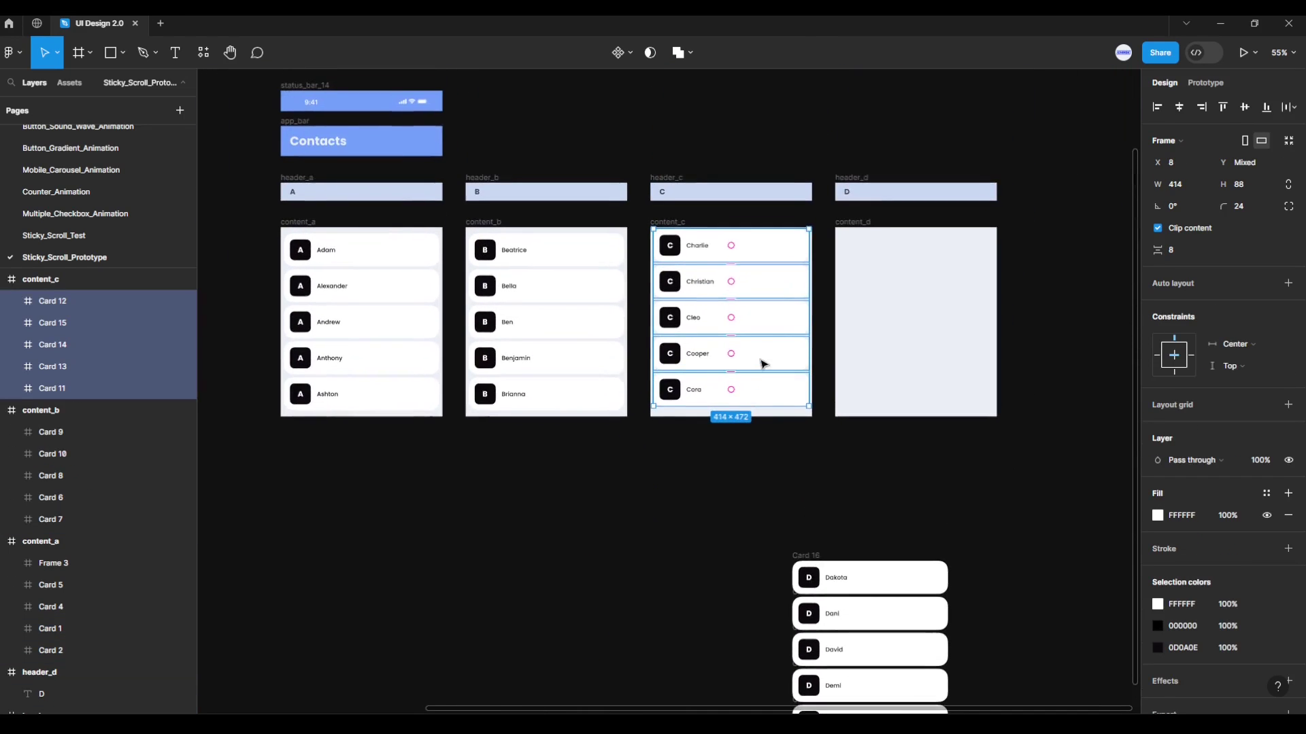
{"action": "left_click_drag", "start_coordinate": [767, 258], "coordinate": [775, 235]}
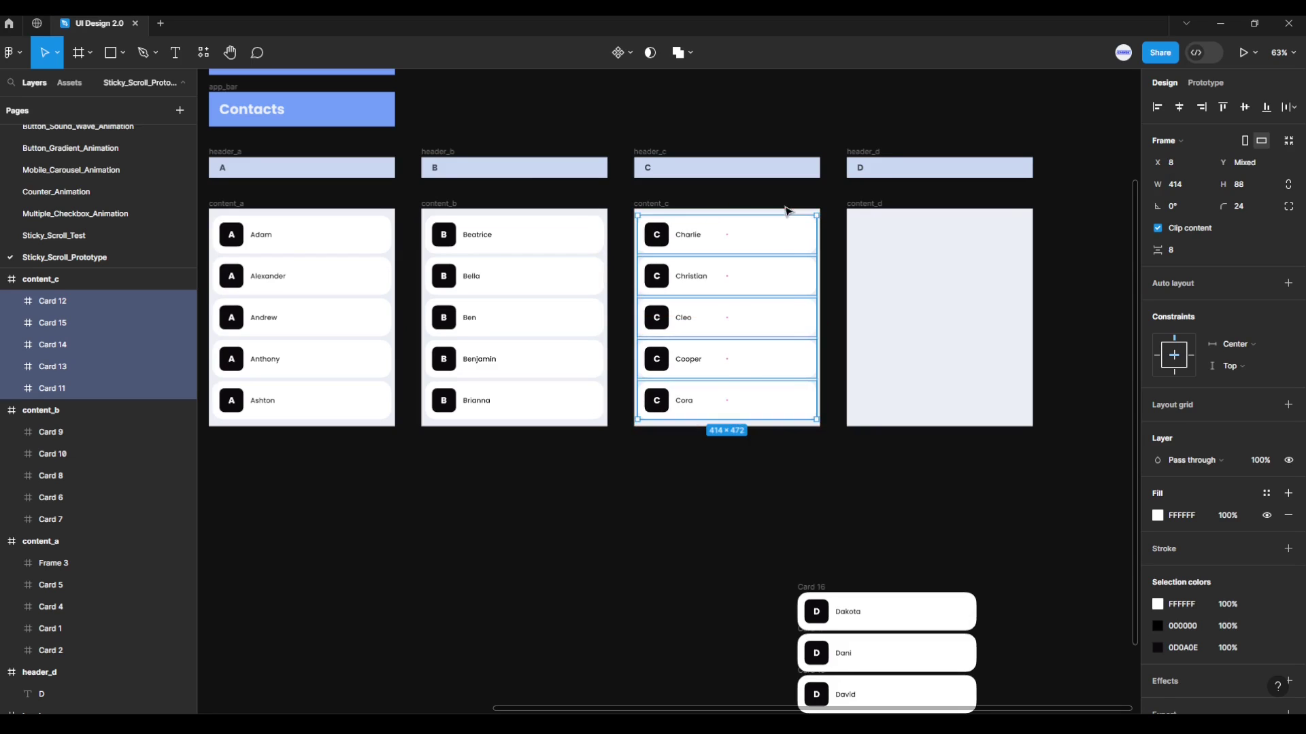
{"action": "key", "text": "alt"}
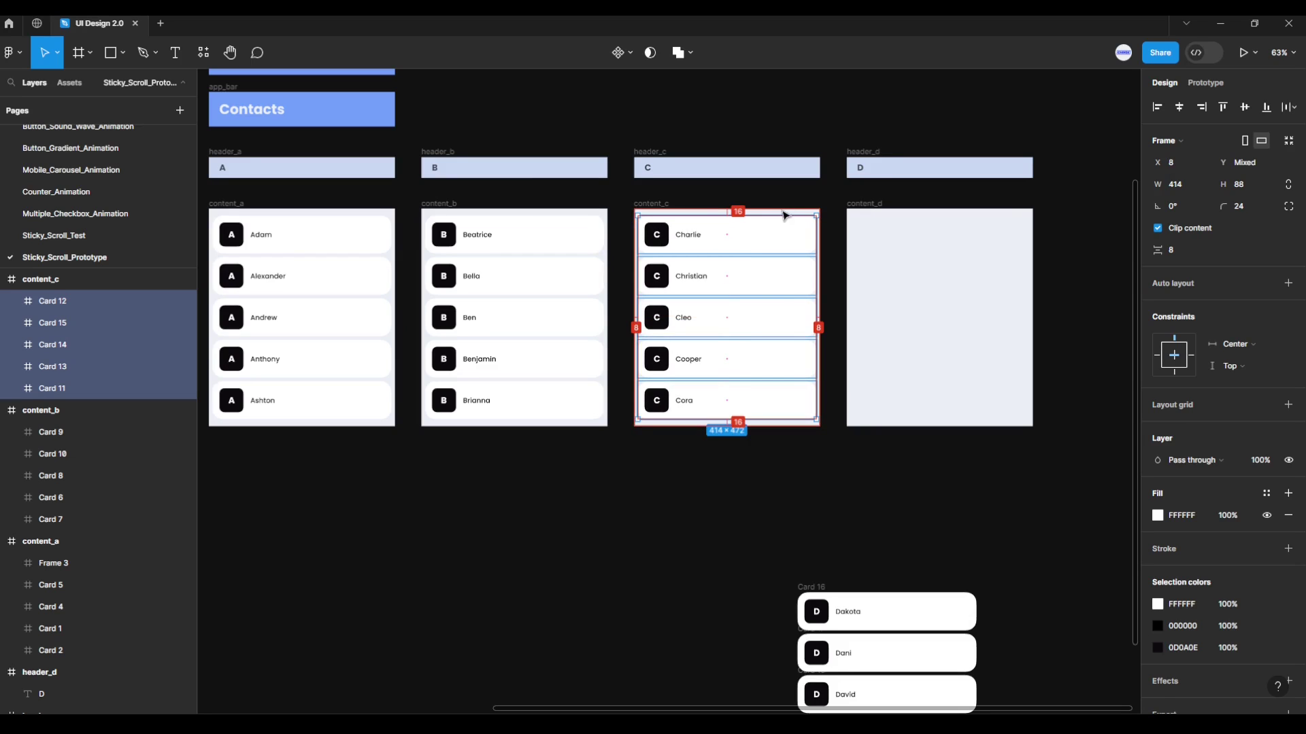
{"action": "left_click", "coordinate": [891, 524]}
{"action": "left_click_drag", "start_coordinate": [892, 525], "coordinate": [737, 374]}
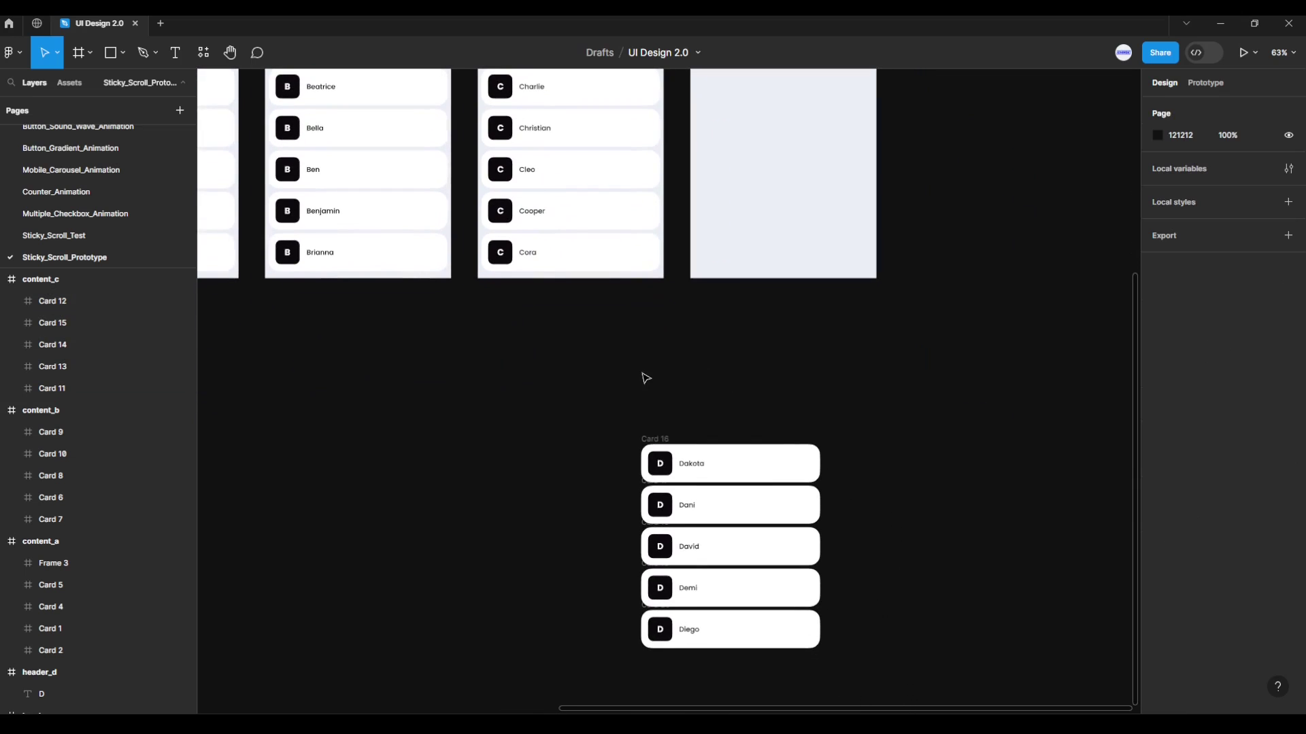
Move Cards 16–20 into content_d, centred with 8 px sides and 16 px top and bottom.
{"action": "left_click_drag", "start_coordinate": [627, 411], "coordinate": [854, 684]}
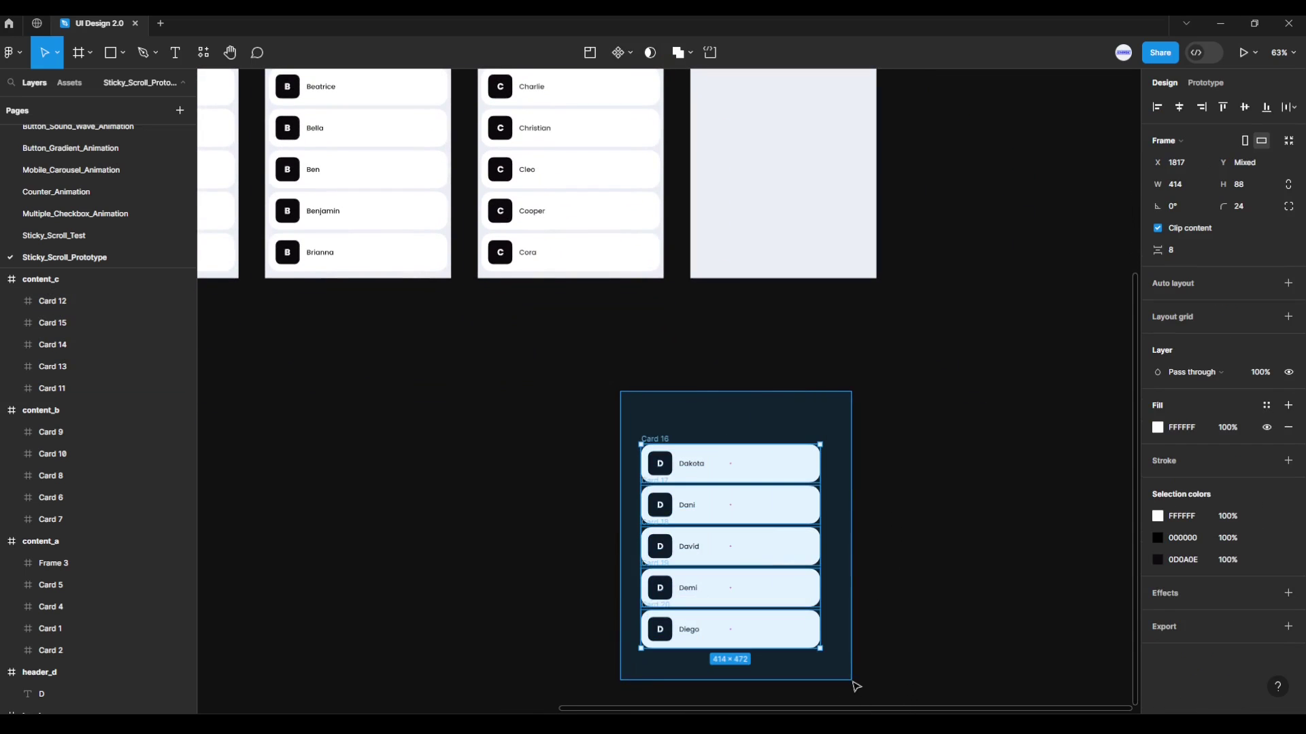
{"action": "mouse_move", "coordinate": [763, 453]}
{"action": "left_mouse_down"}
{"action": "mouse_move", "coordinate": [809, 355]}
{"action": "mouse_move", "coordinate": [813, 290]}
{"action": "left_mouse_up"}
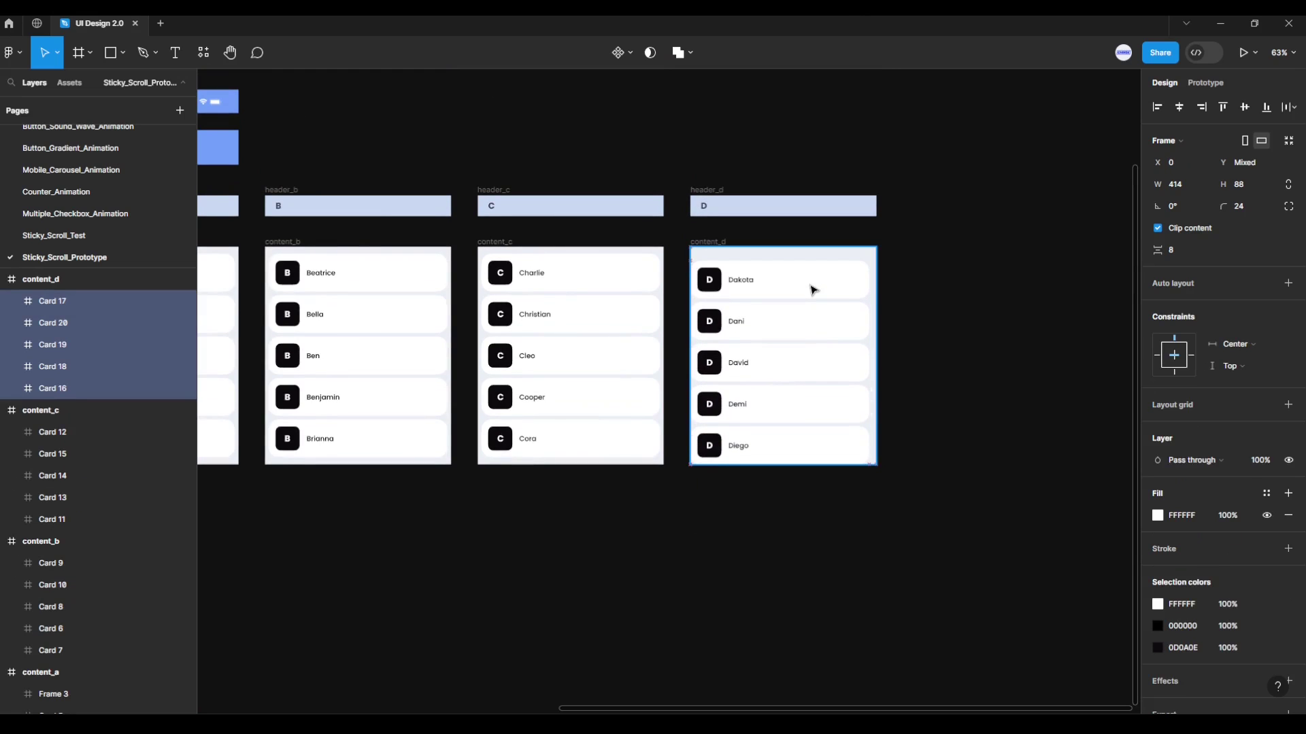
{"action": "scroll", "coordinate": [813, 289], "scroll_direction": "up", "scroll_amount": 5, "text": "ctrl"}
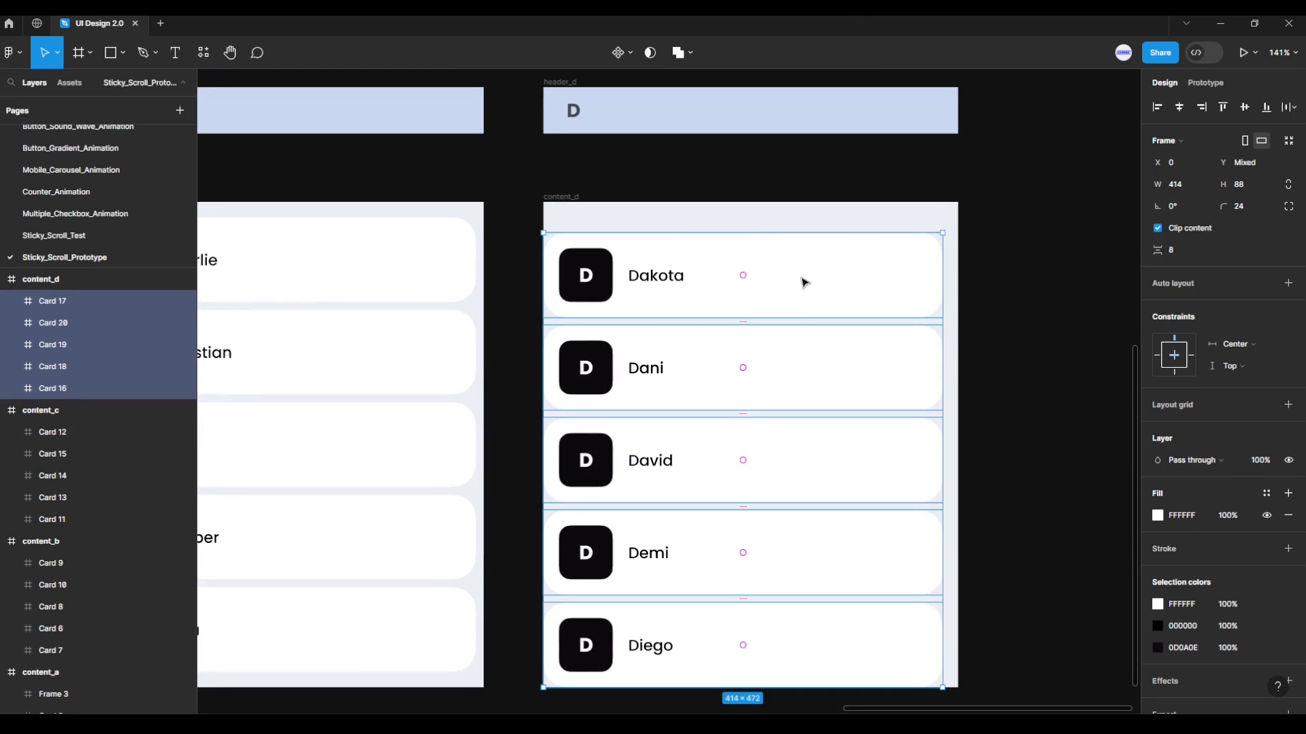
{"action": "left_click_drag", "start_coordinate": [802, 282], "coordinate": [811, 263]}
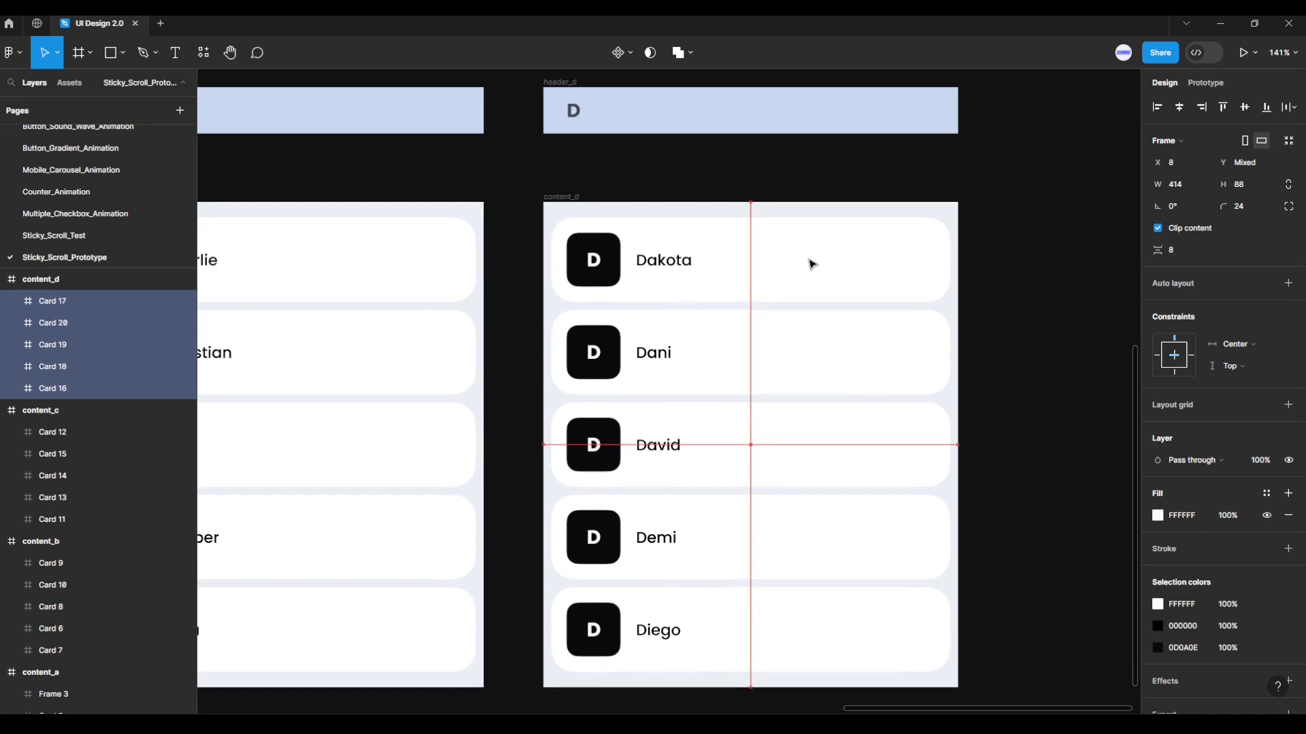
{"action": "key", "text": "alt"}
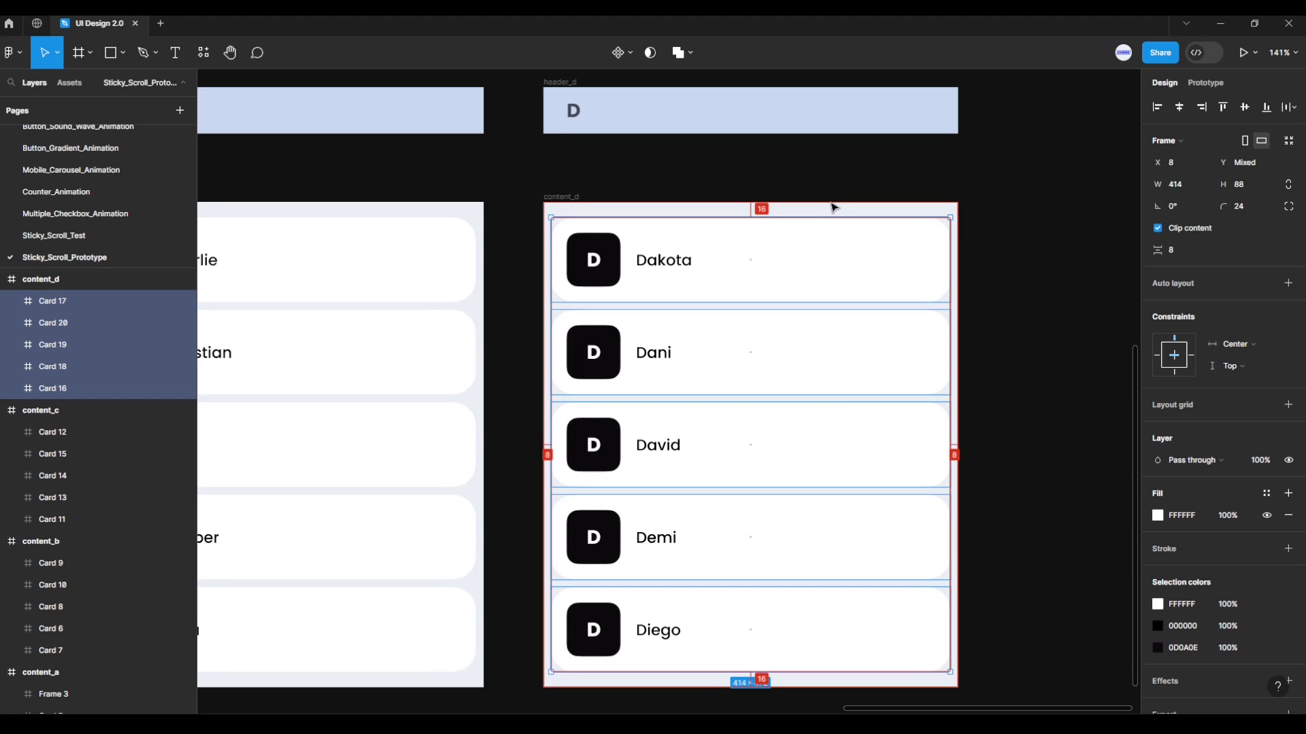
{"action": "left_click", "coordinate": [844, 185]}
{"action": "scroll", "coordinate": [845, 183], "scroll_direction": "down", "scroll_amount": 5}
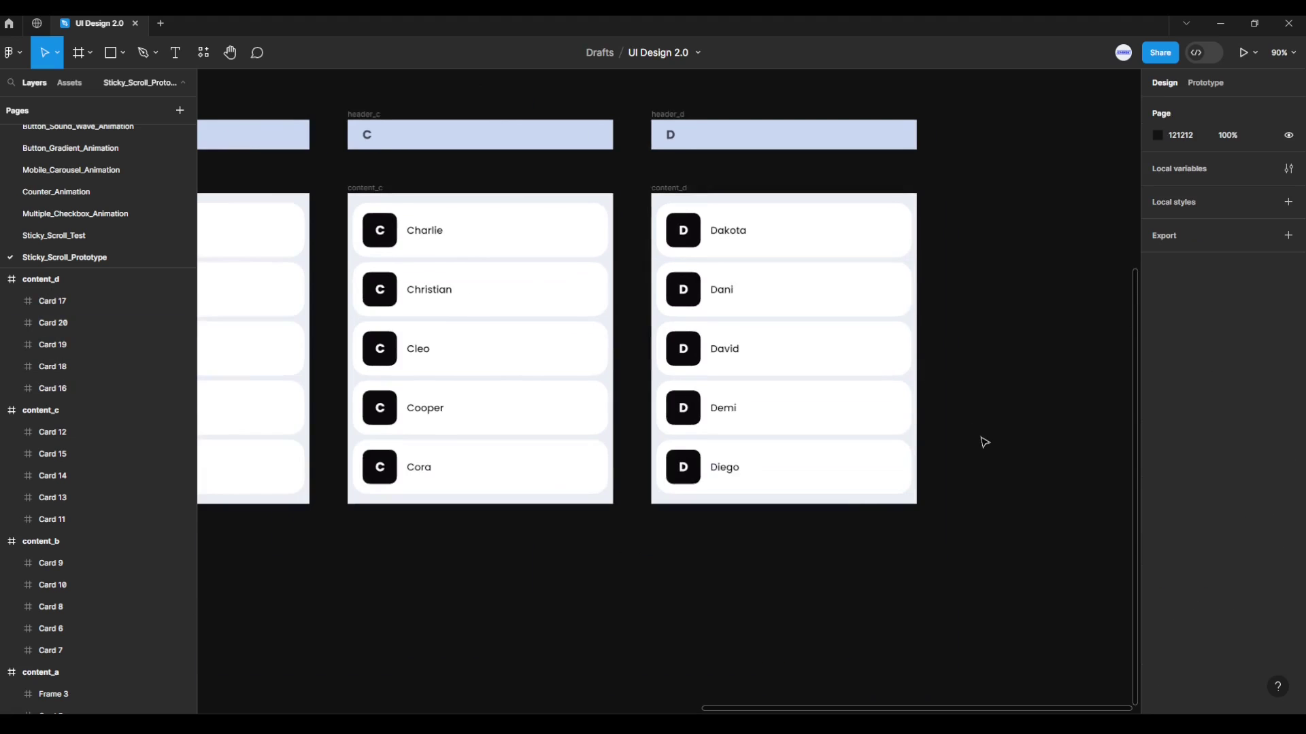
{"action": "scroll", "coordinate": [766, 556], "scroll_direction": "down", "scroll_amount": 2}
{"action": "scroll", "coordinate": [930, 554], "scroll_direction": "down", "scroll_amount": 1}
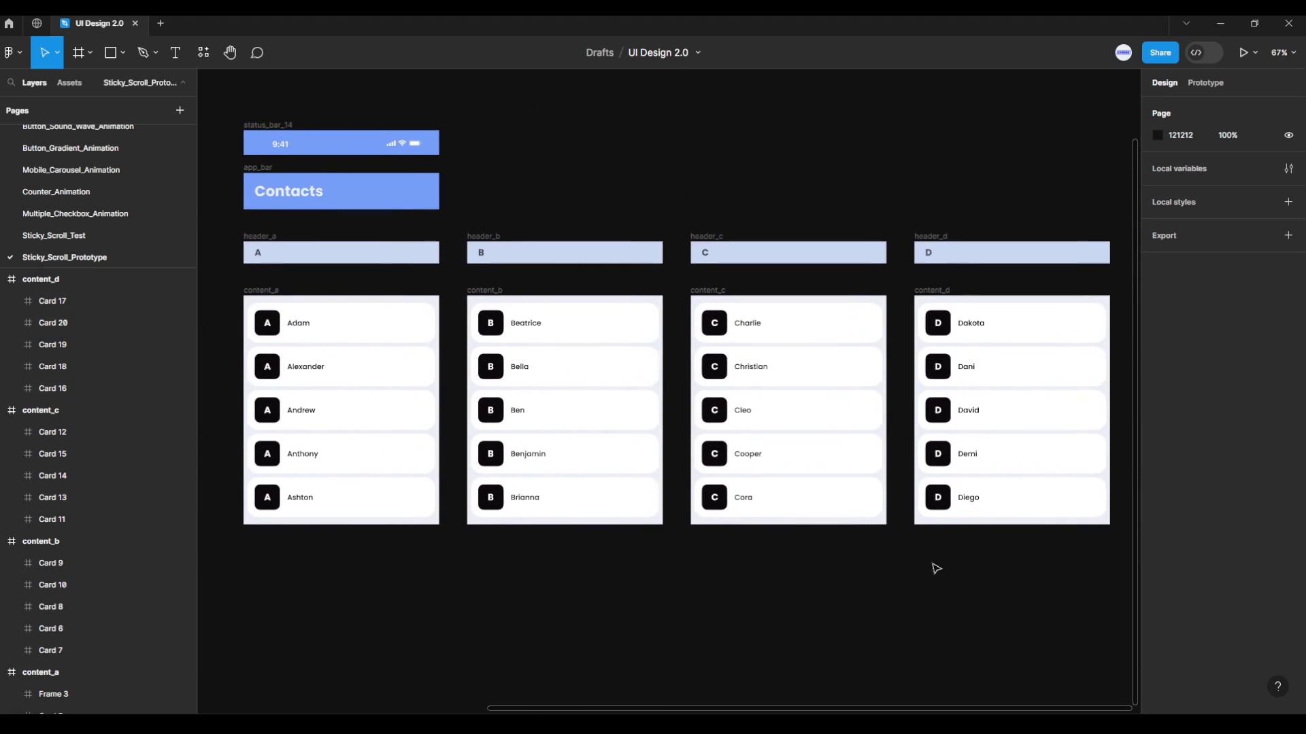
Collapse the content_a–d and header_a–d layer groups in the Layers panel.
{"action": "left_click", "coordinate": [280, 294]}
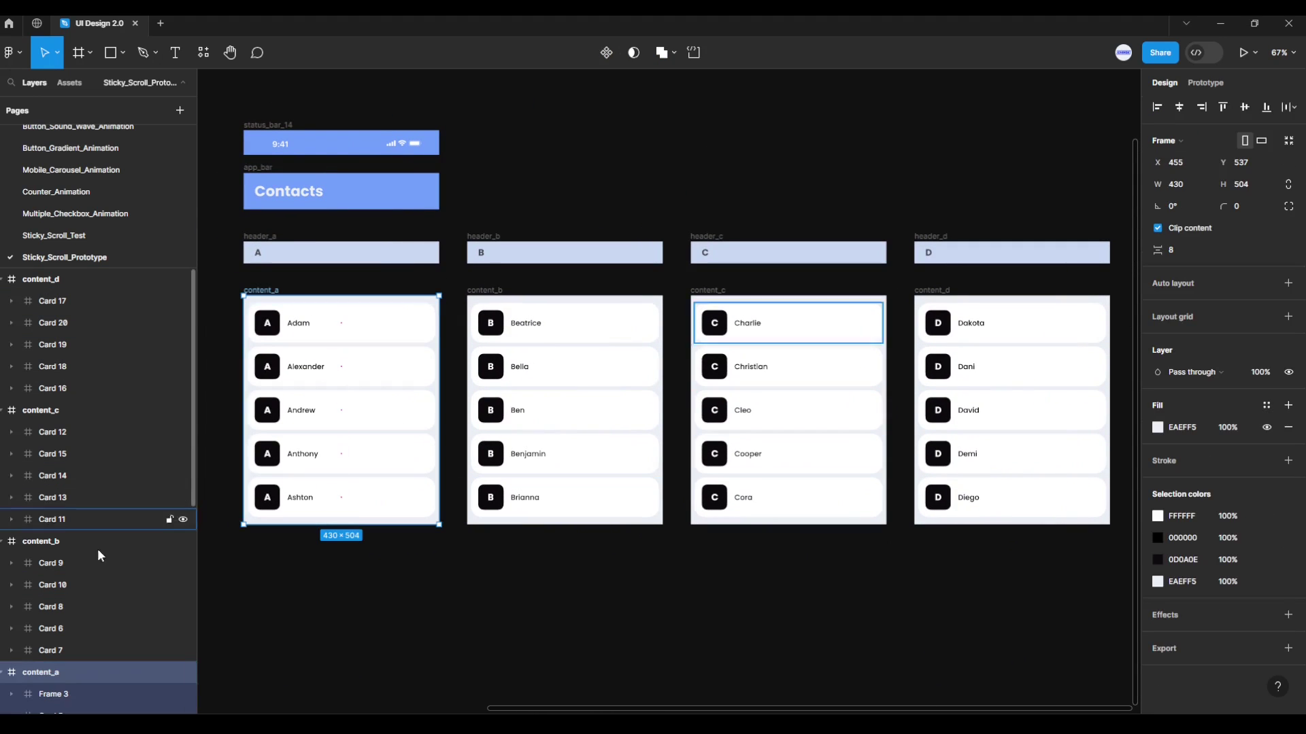
{"action": "left_click", "coordinate": [3, 674]}
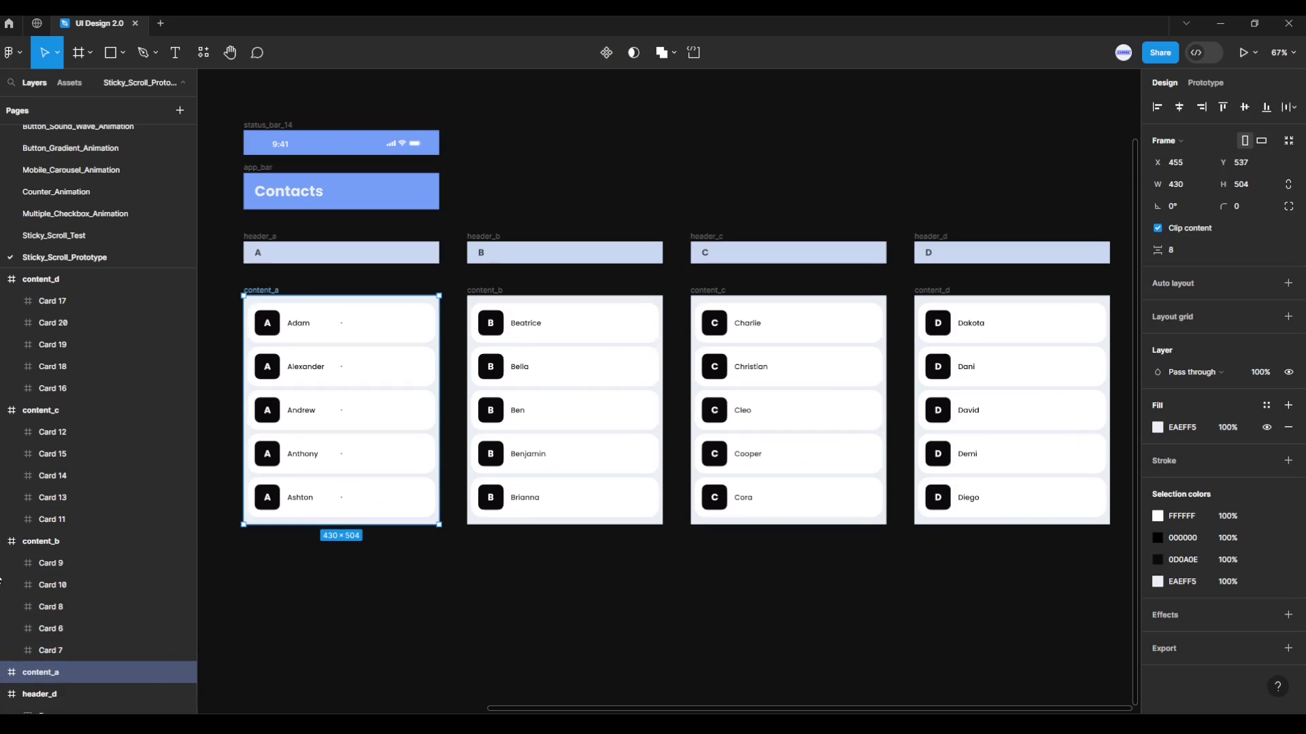
{"action": "left_click", "coordinate": [3, 542]}
{"action": "left_click", "coordinate": [2, 411]}
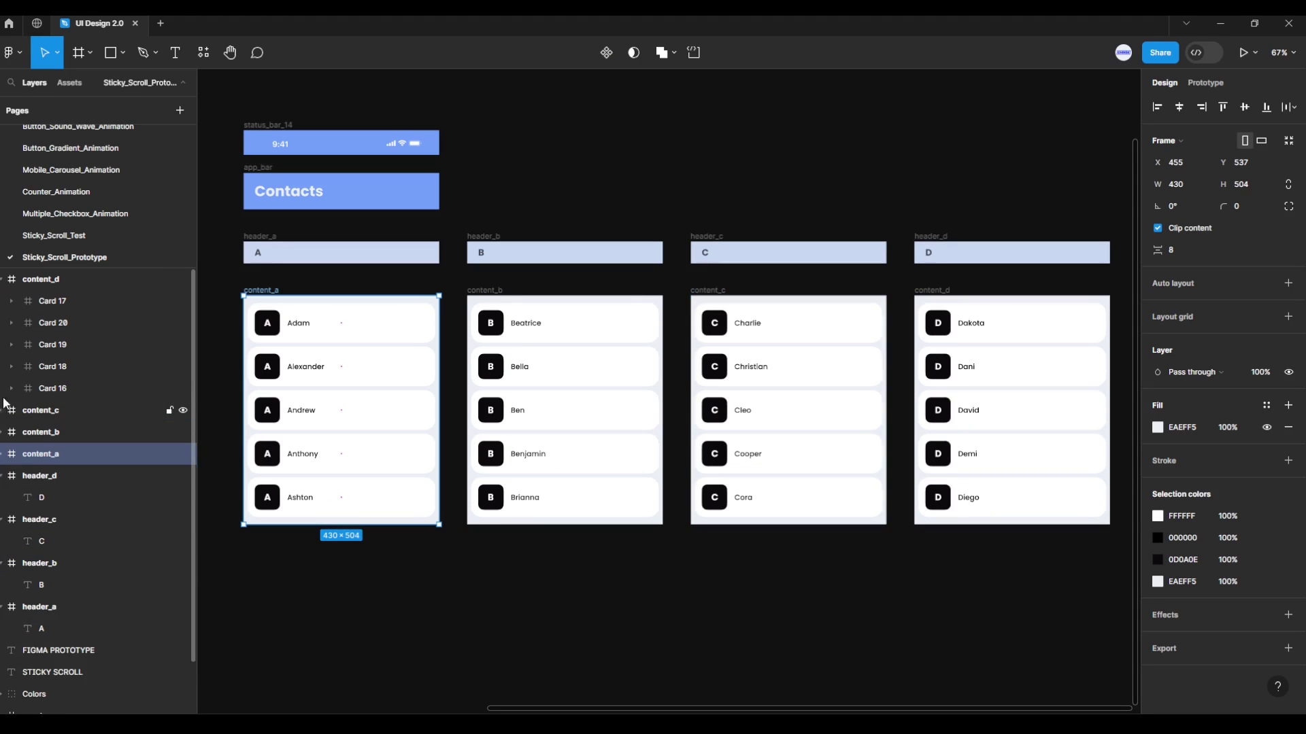
{"action": "left_click", "coordinate": [2, 279]}
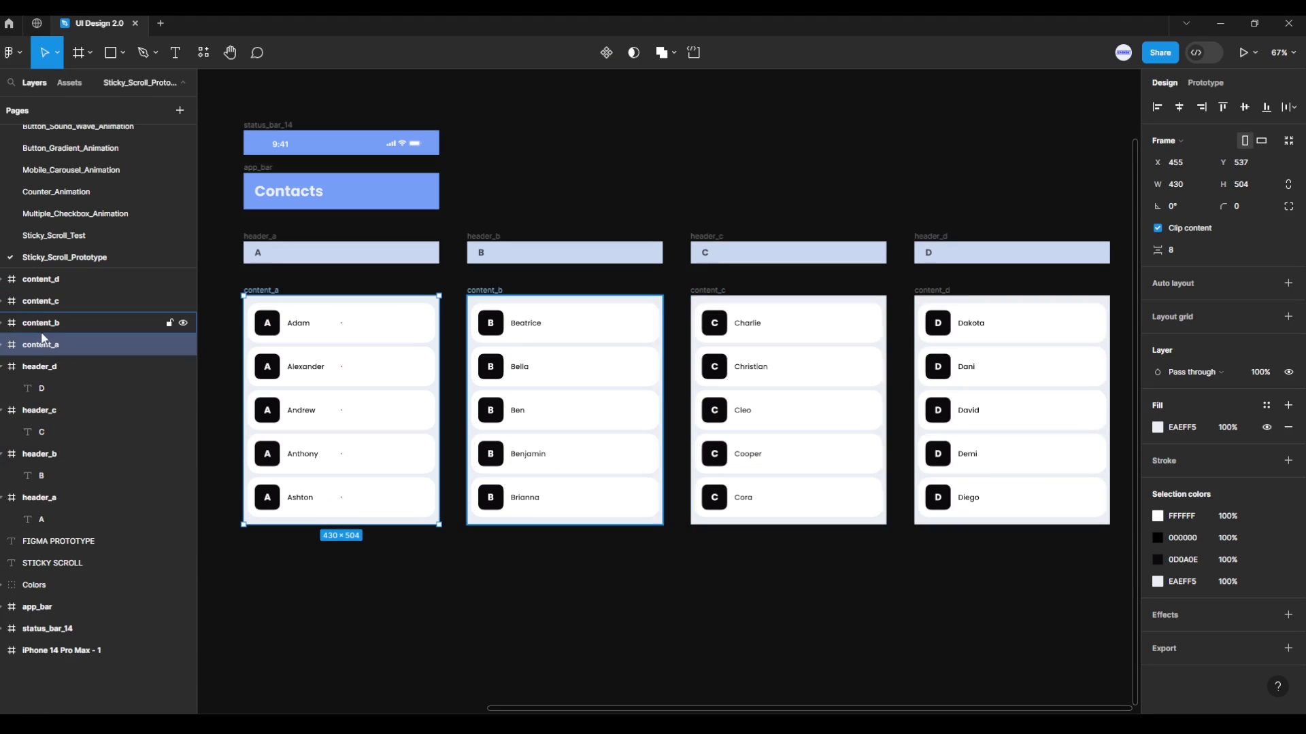
{"action": "left_click", "coordinate": [3, 366]}
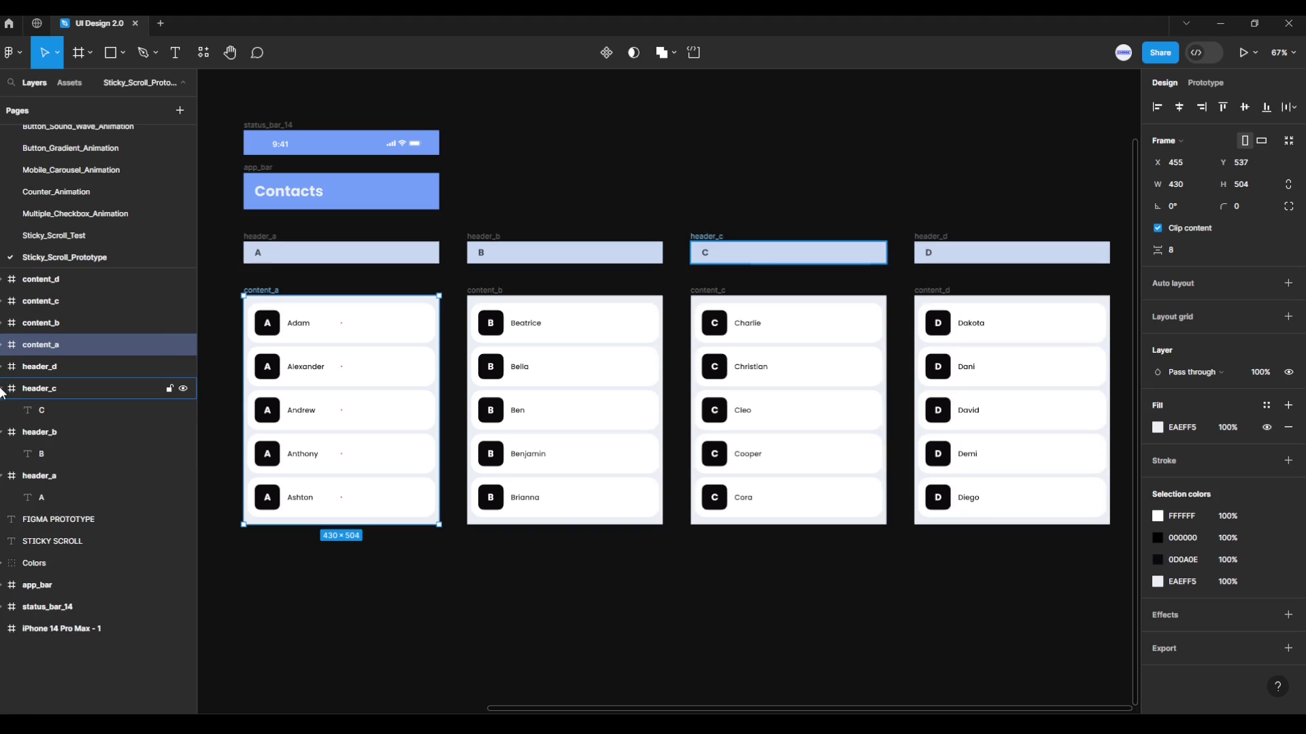
{"action": "left_click", "coordinate": [2, 388]}
{"action": "left_click", "coordinate": [4, 434]}
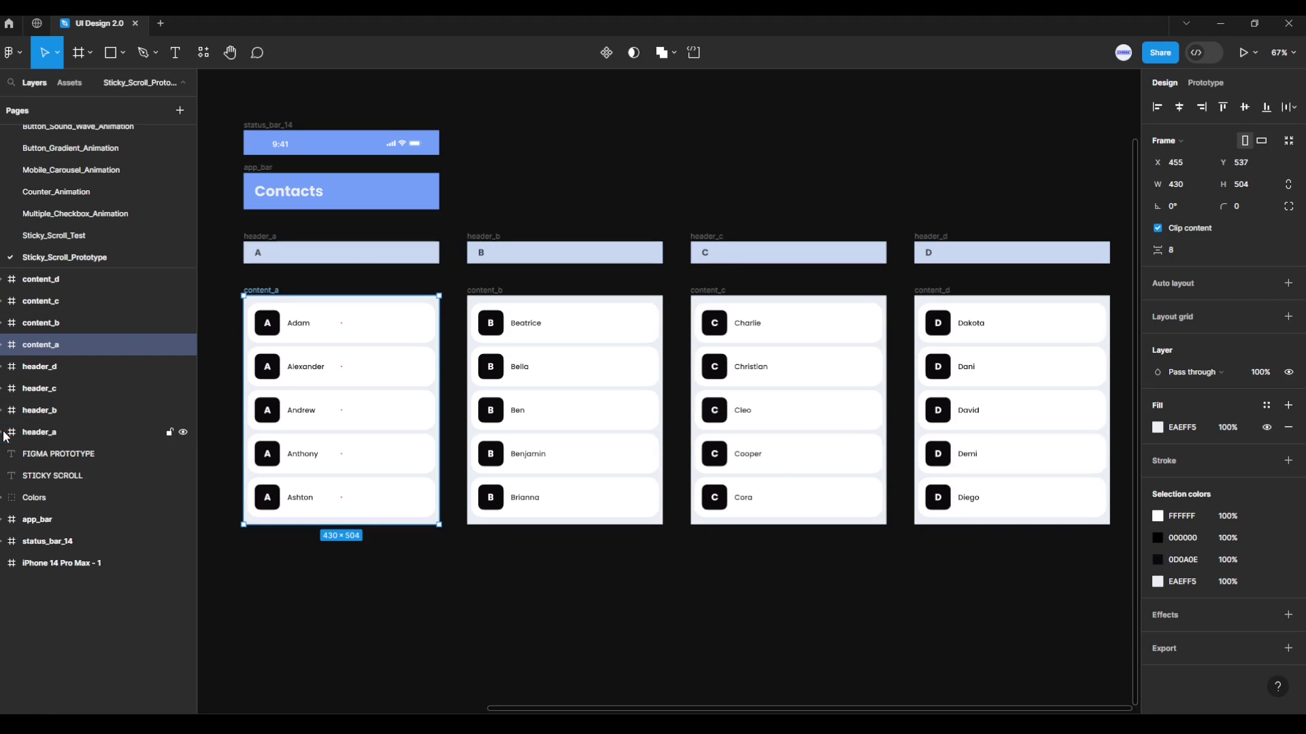
Check the header_a, header_c, header_d, content_b and content_d frames, then clear the selection.
{"action": "left_click", "coordinate": [24, 434]}
{"action": "left_click", "coordinate": [38, 411]}
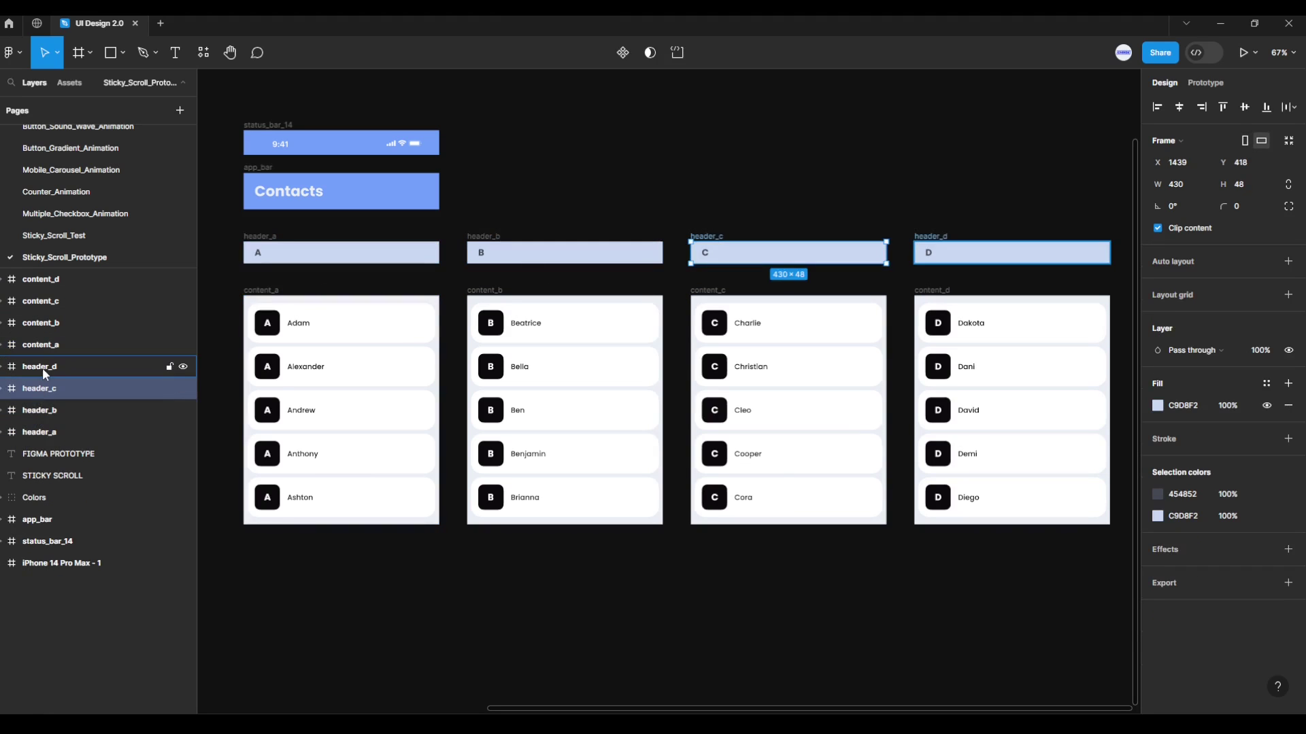
{"action": "left_click", "coordinate": [43, 367]}
{"action": "left_click", "coordinate": [46, 339]}
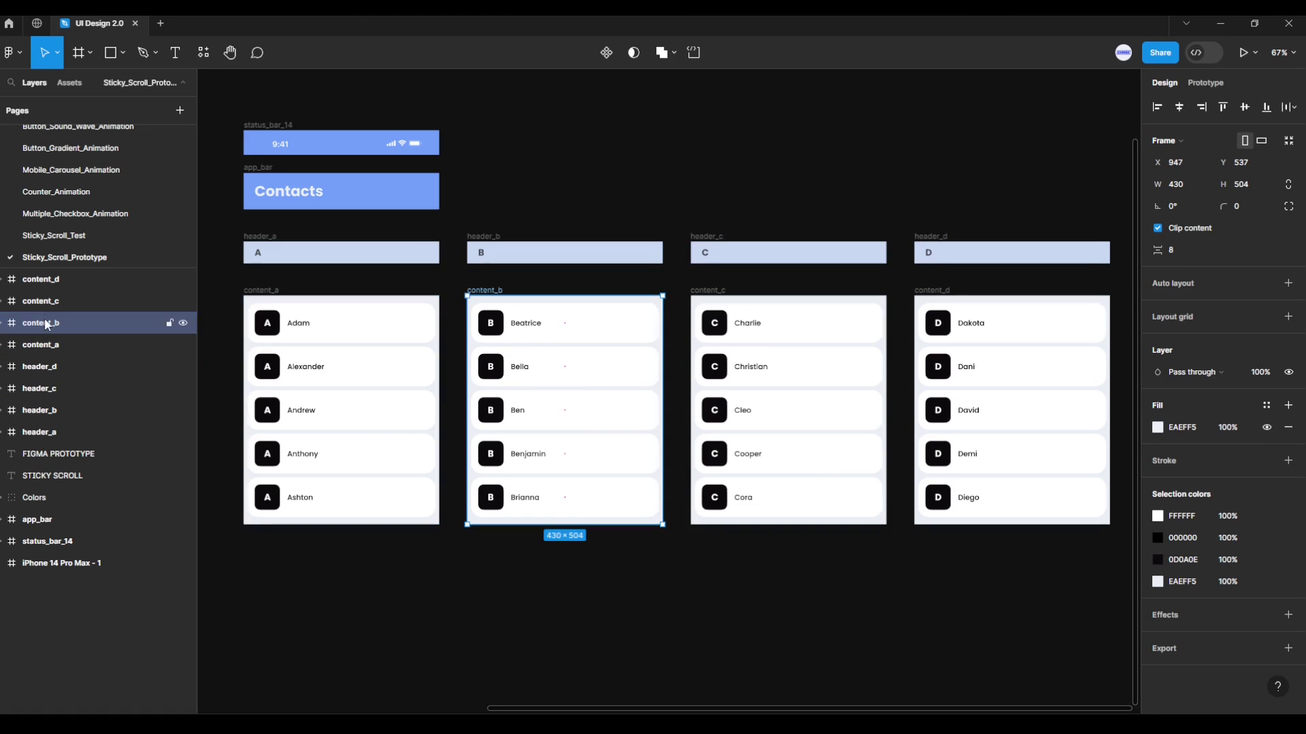
{"action": "left_click", "coordinate": [44, 303]}
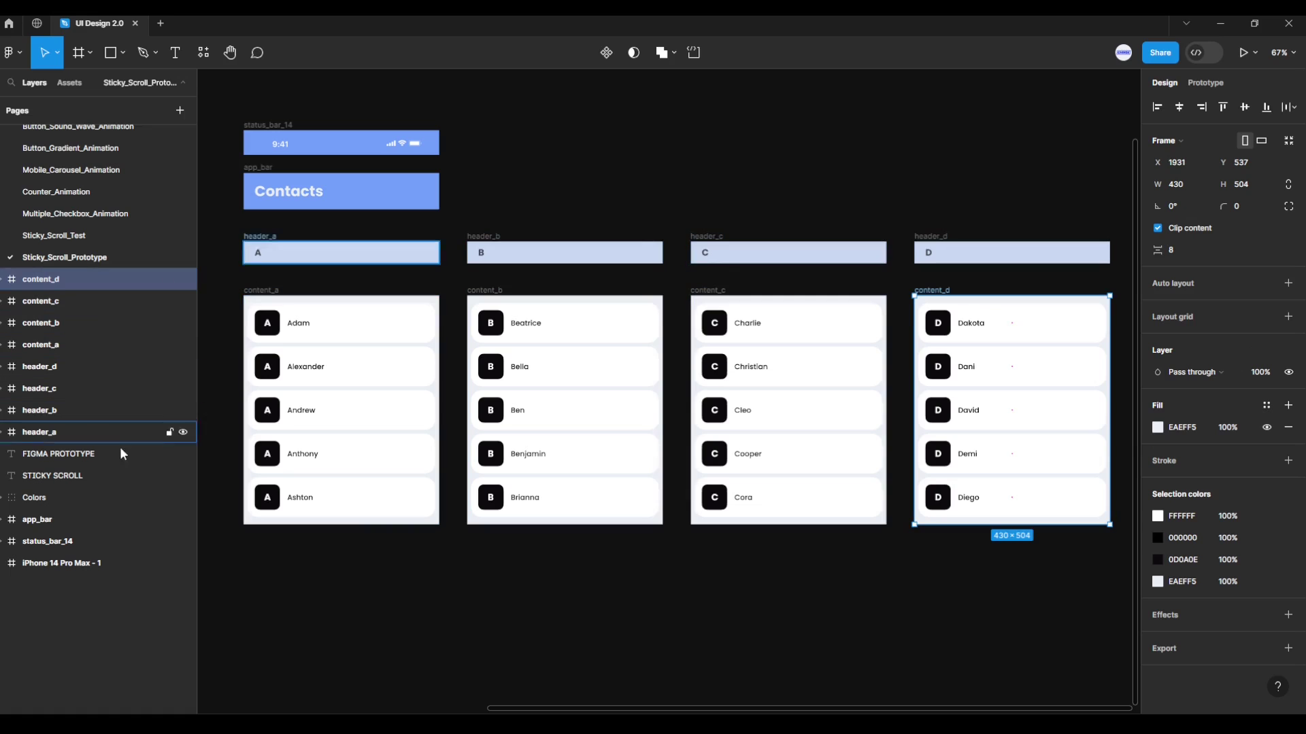
{"action": "left_click", "coordinate": [299, 546]}
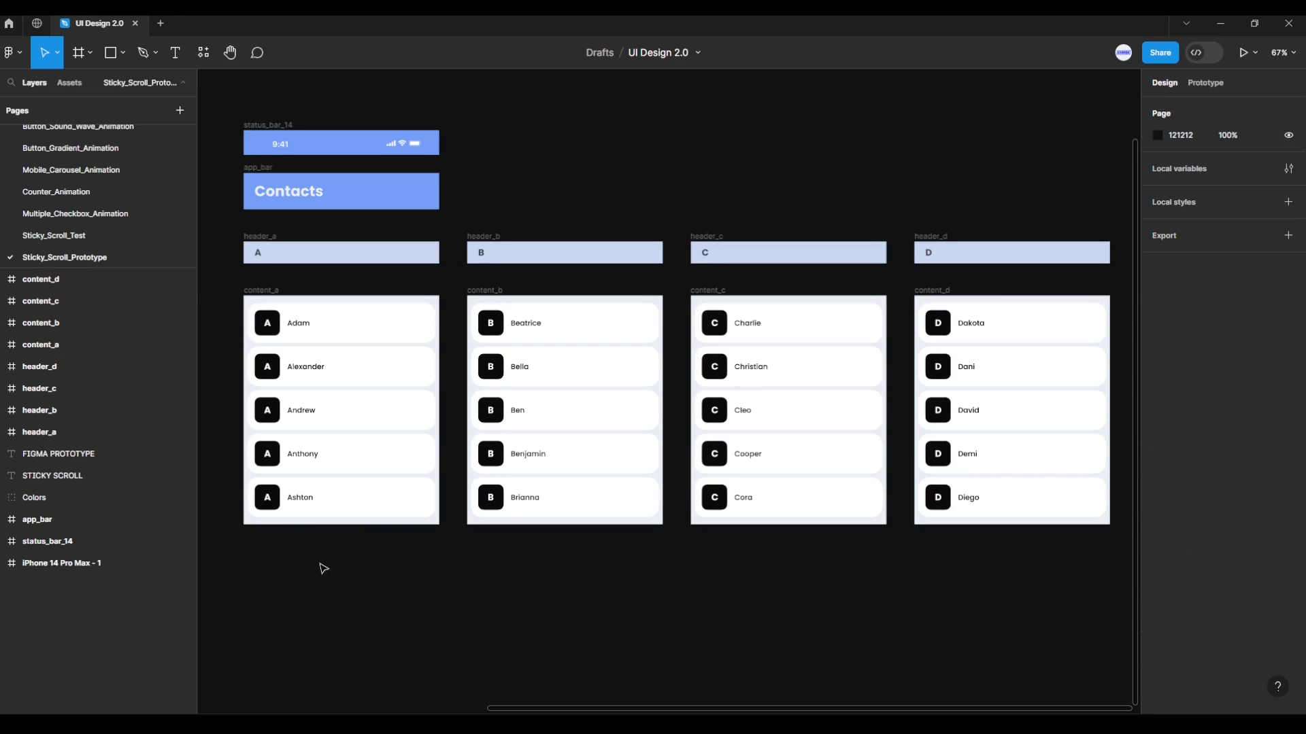
Move all eight header and content frames together further right, clear of the iPhone frame.
{"action": "scroll", "coordinate": [324, 569], "scroll_direction": "down", "scroll_amount": 3}
{"action": "scroll", "coordinate": [388, 580], "scroll_direction": "down", "scroll_amount": 1}
{"action": "scroll", "coordinate": [417, 583], "scroll_direction": "down", "scroll_amount": 1}
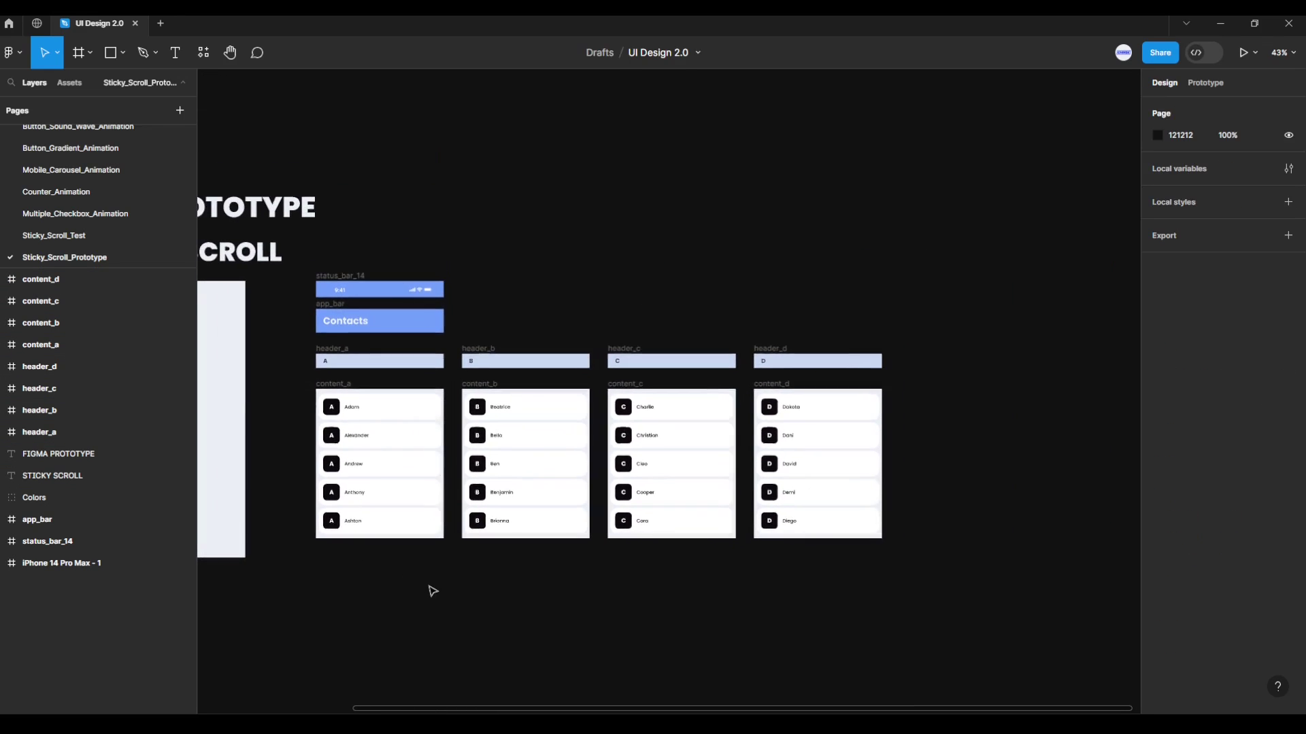
{"action": "scroll", "coordinate": [433, 591], "scroll_direction": "left", "scroll_amount": 2}
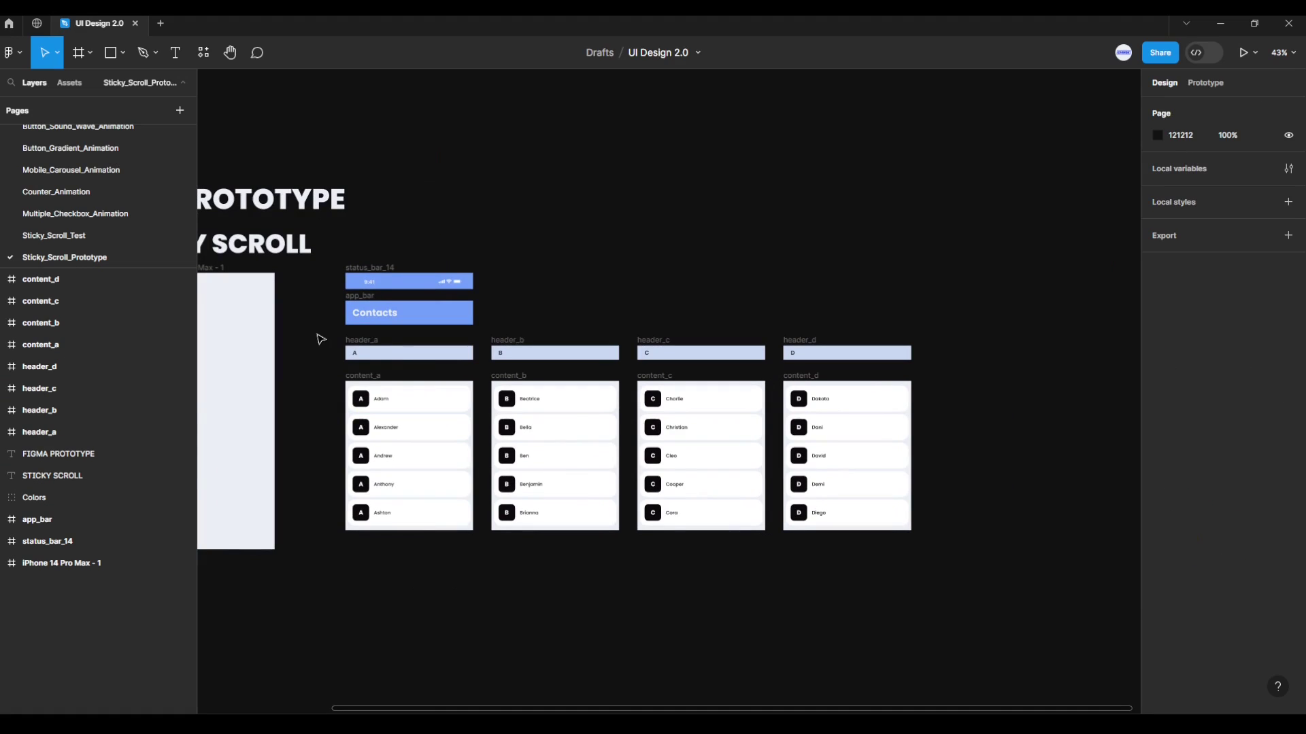
{"action": "left_click_drag", "start_coordinate": [320, 339], "coordinate": [991, 618]}
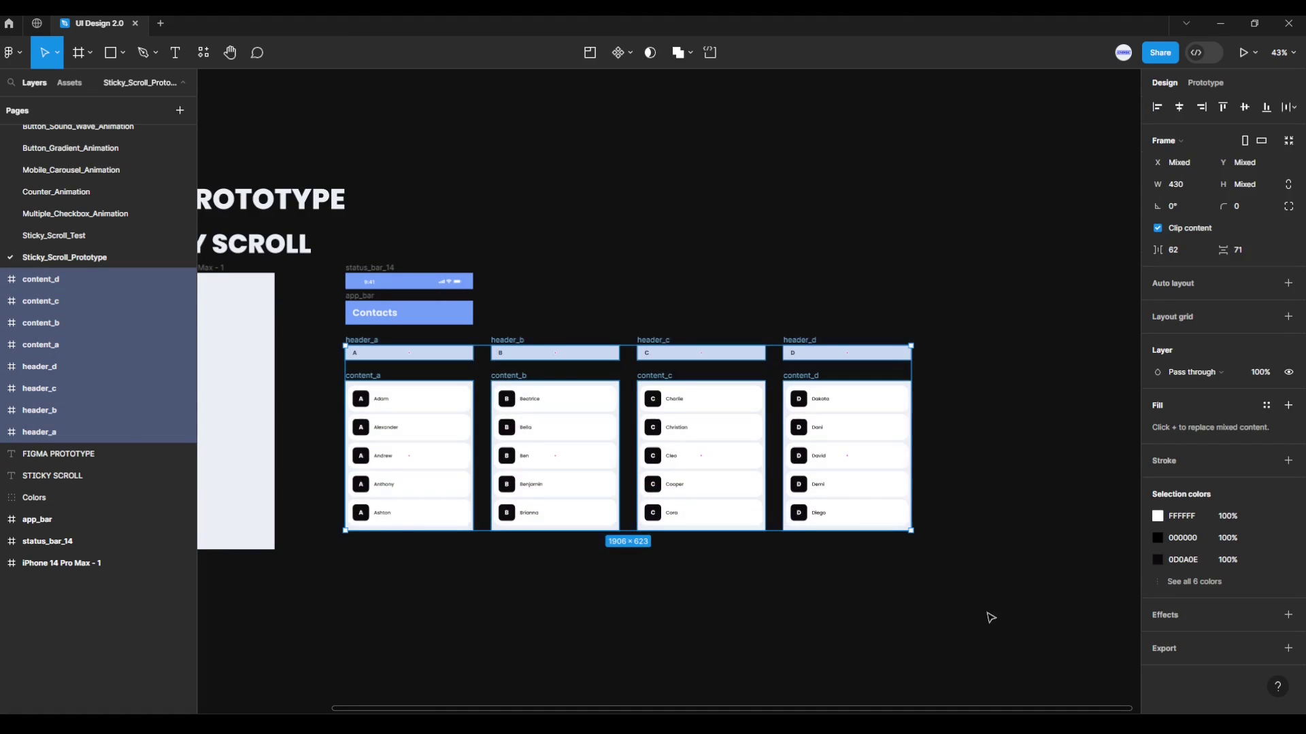
{"action": "scroll", "coordinate": [987, 605], "scroll_direction": "down", "scroll_amount": 2}
{"action": "scroll", "coordinate": [994, 600], "scroll_direction": "down", "scroll_amount": 1}
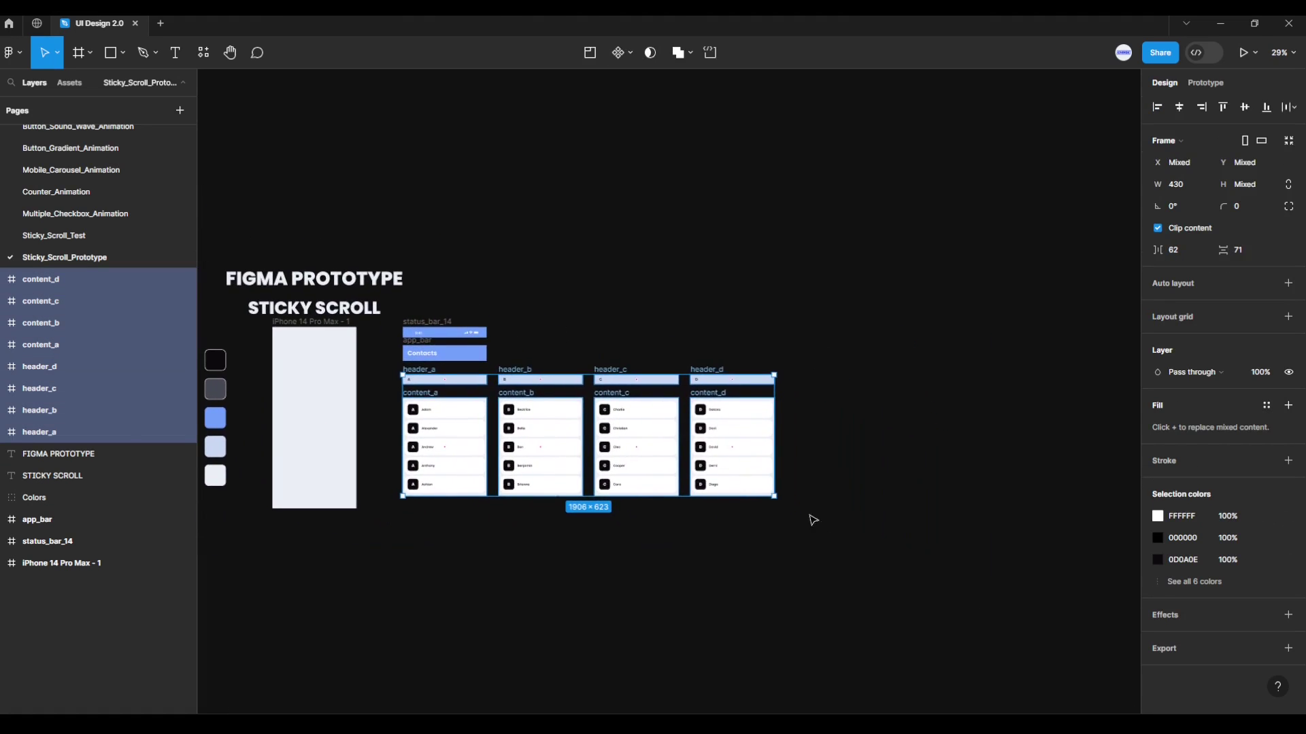
{"action": "mouse_move", "coordinate": [658, 427]}
{"action": "left_mouse_down"}
{"action": "mouse_move", "coordinate": [1045, 412]}
{"action": "mouse_move", "coordinate": [997, 413]}
{"action": "left_mouse_up"}
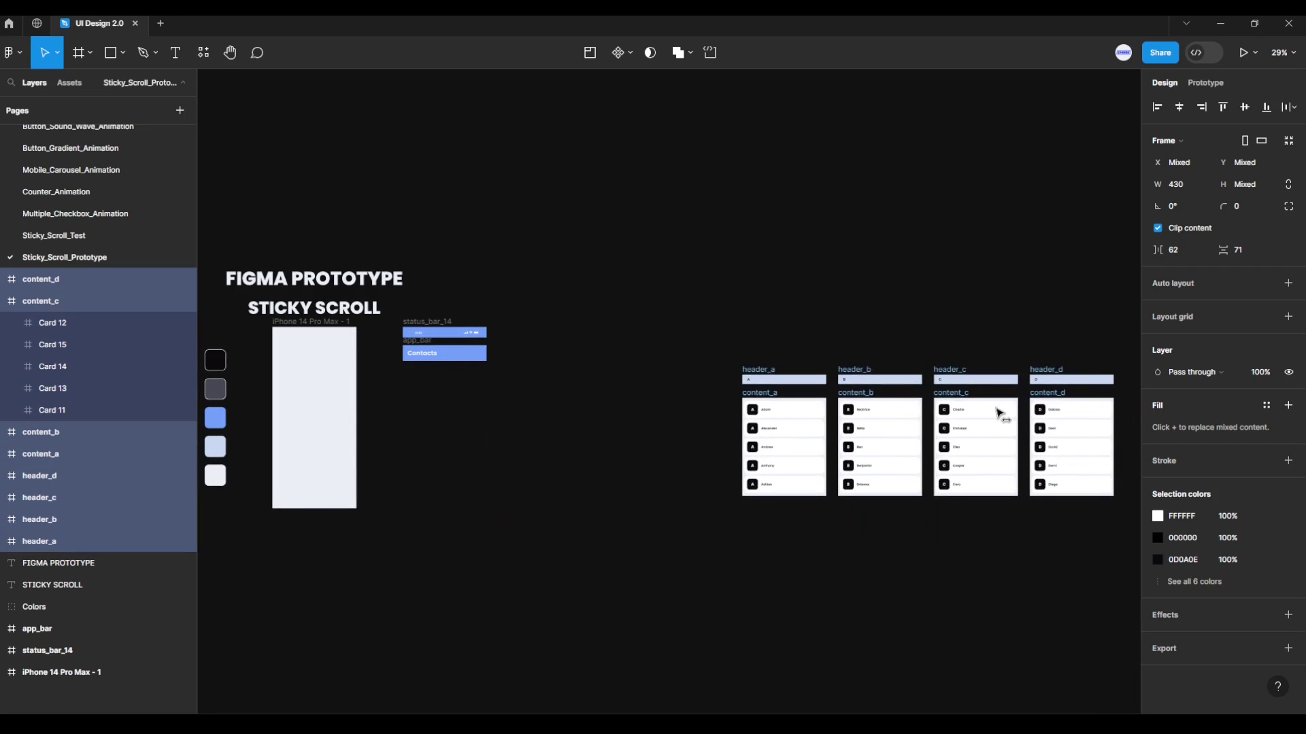
{"action": "left_click", "coordinate": [642, 478]}
{"action": "scroll", "coordinate": [626, 446], "scroll_direction": "up", "scroll_amount": 2}
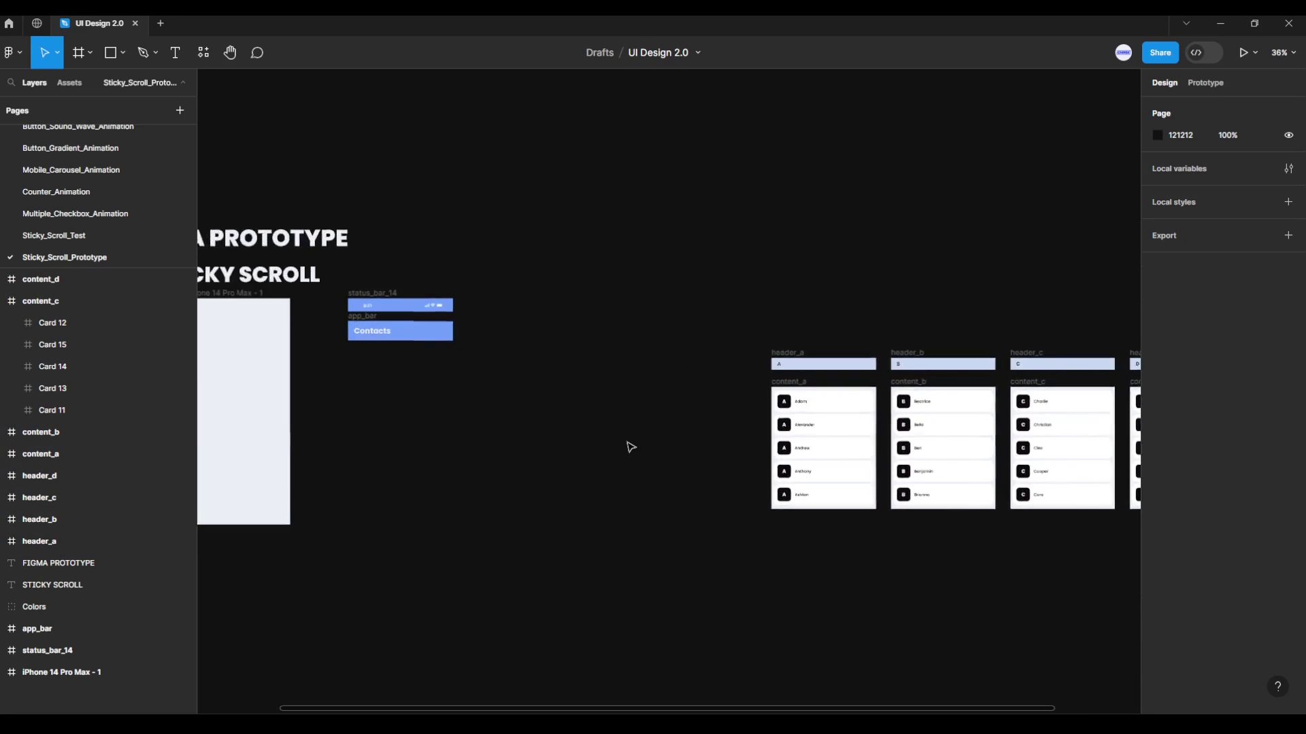
{"action": "left_click_drag", "start_coordinate": [647, 451], "coordinate": [557, 434]}
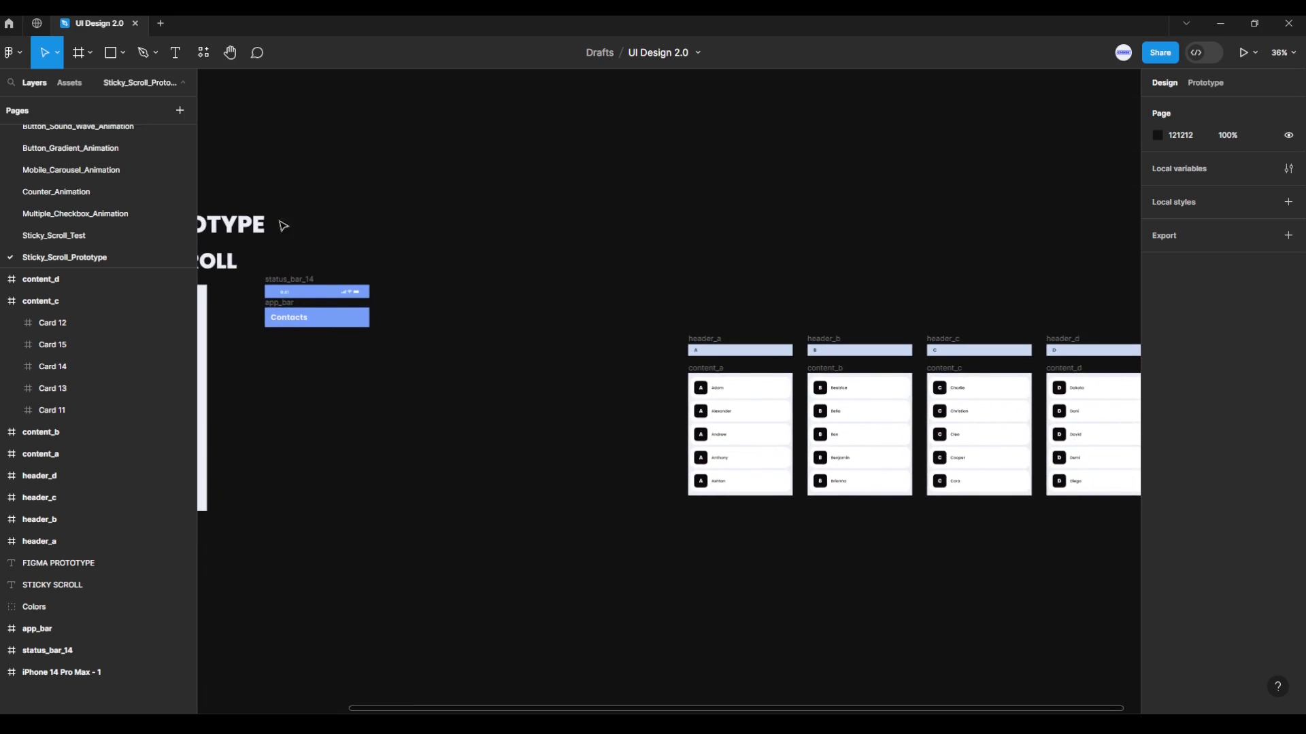
Draw a new frame, Frame 4, sized 430 by 2208.
{"action": "left_click", "coordinate": [87, 55]}
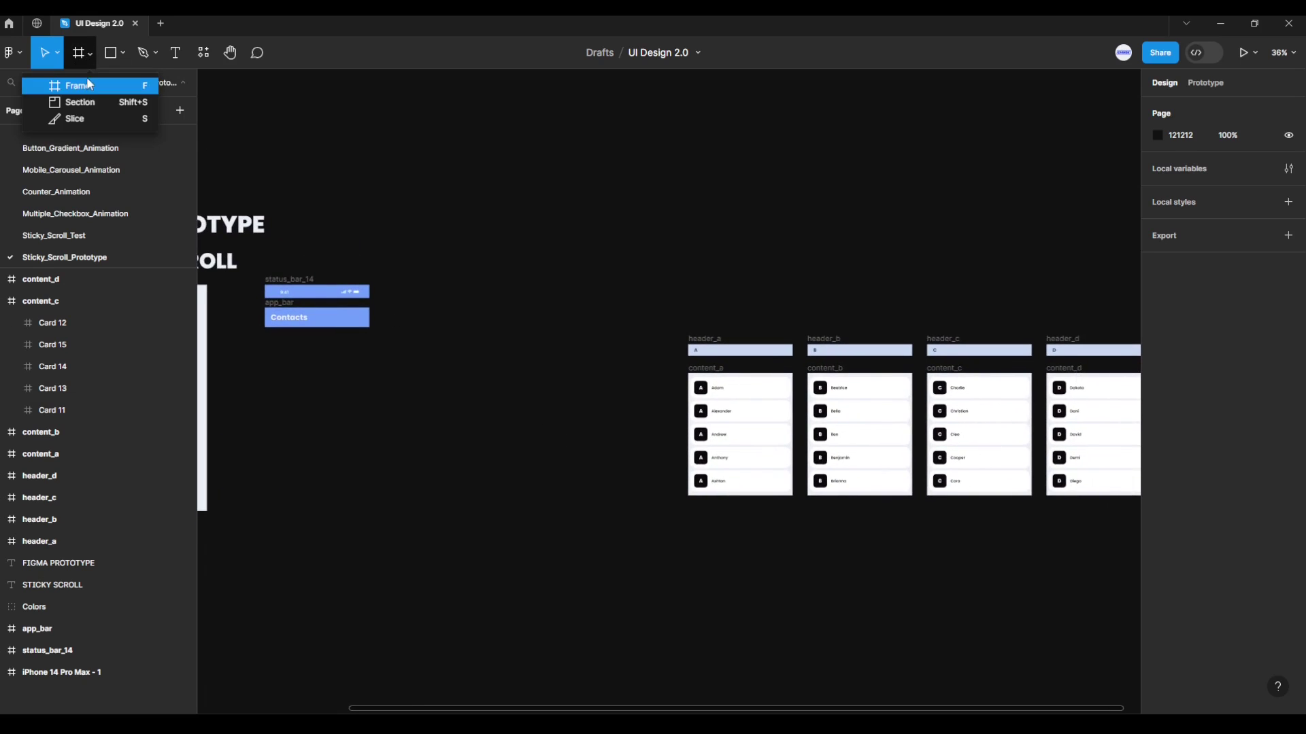
{"action": "left_click", "coordinate": [99, 84]}
{"action": "mouse_move", "coordinate": [470, 332]}
{"action": "left_mouse_down"}
{"action": "mouse_move", "coordinate": [536, 429]}
{"action": "mouse_move", "coordinate": [602, 585]}
{"action": "left_mouse_up"}
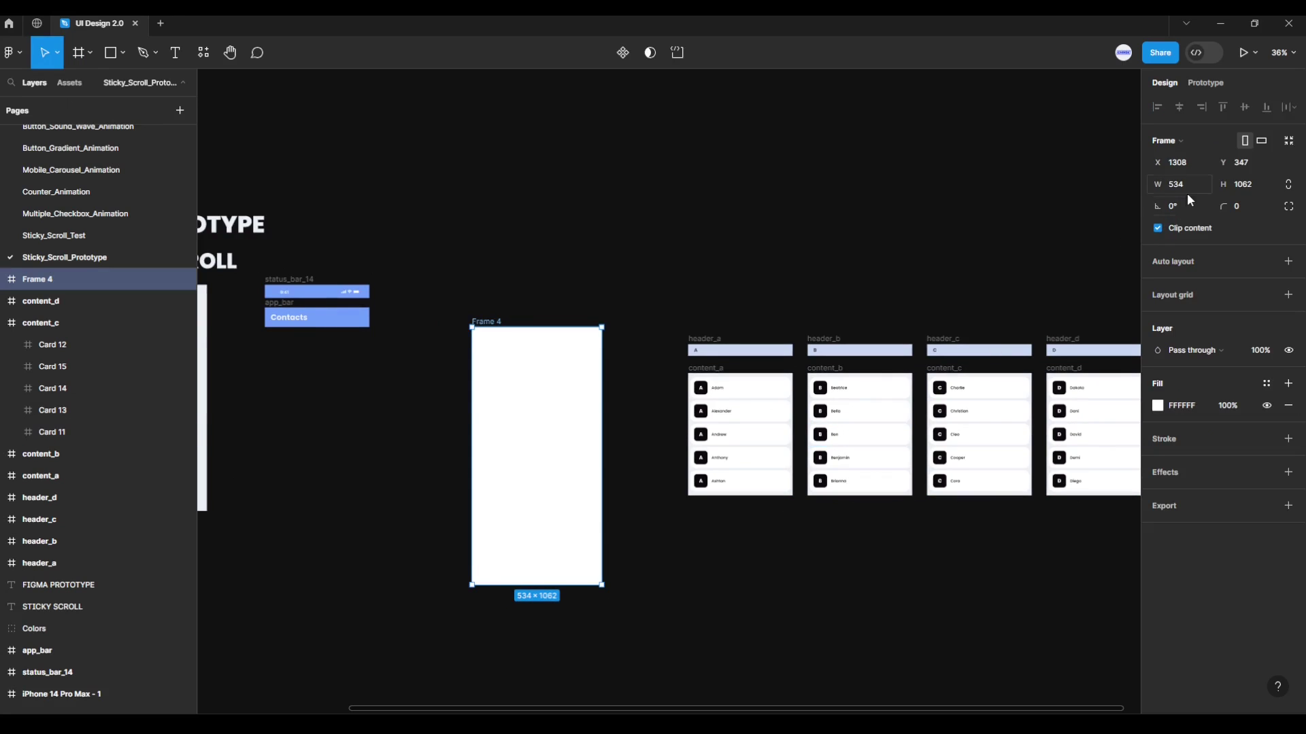
{"action": "type", "text": "0"}
{"action": "key", "text": "Return"}
{"action": "type", "text": "2208"}
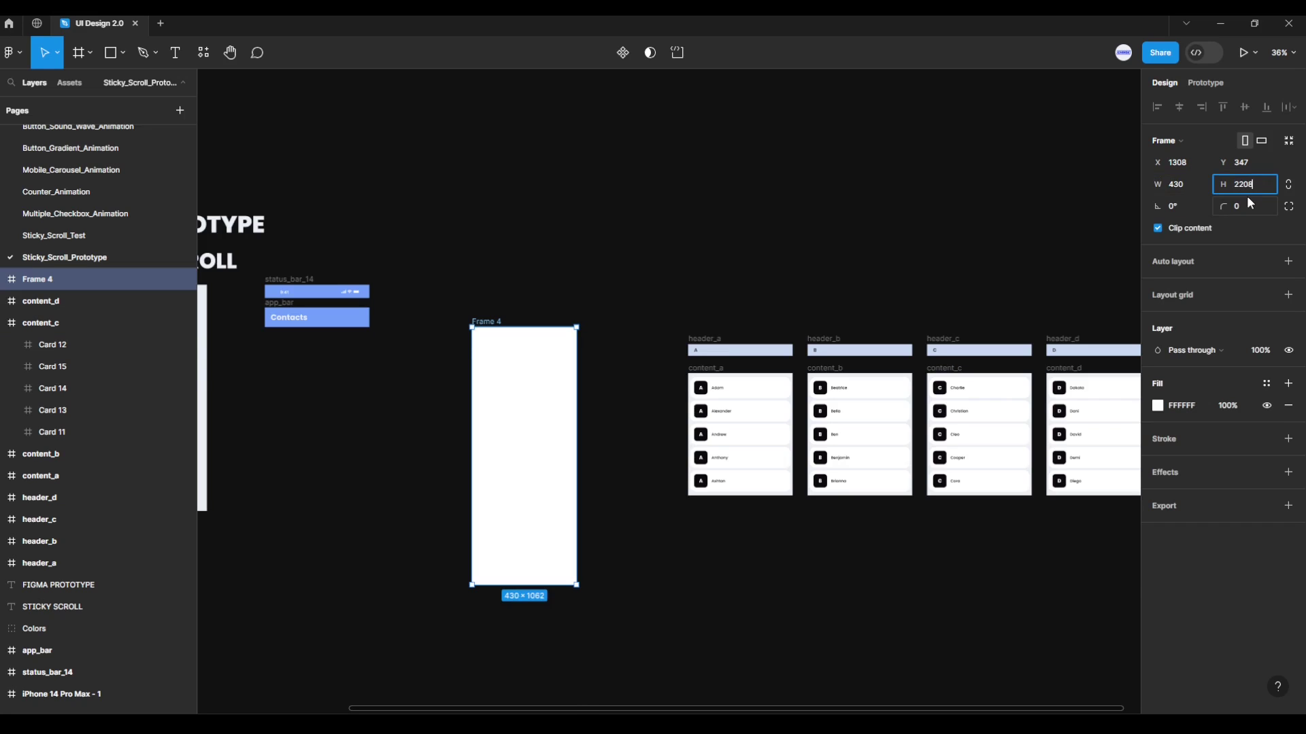
{"action": "key", "text": "Return"}
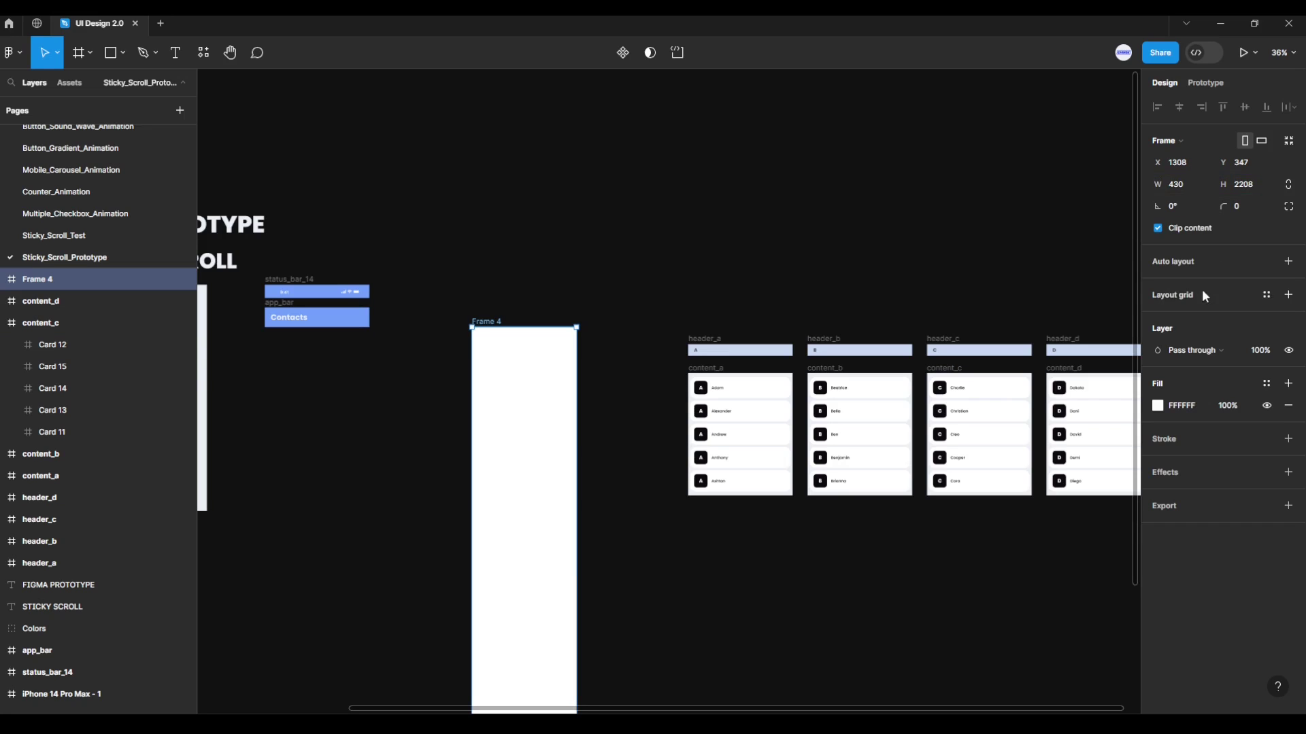
Fill Frame 4 with the iPhone frame's light grey EAEFF5 using the eyedropper.
{"action": "left_click", "coordinate": [1157, 407]}
{"action": "left_click", "coordinate": [996, 551]}
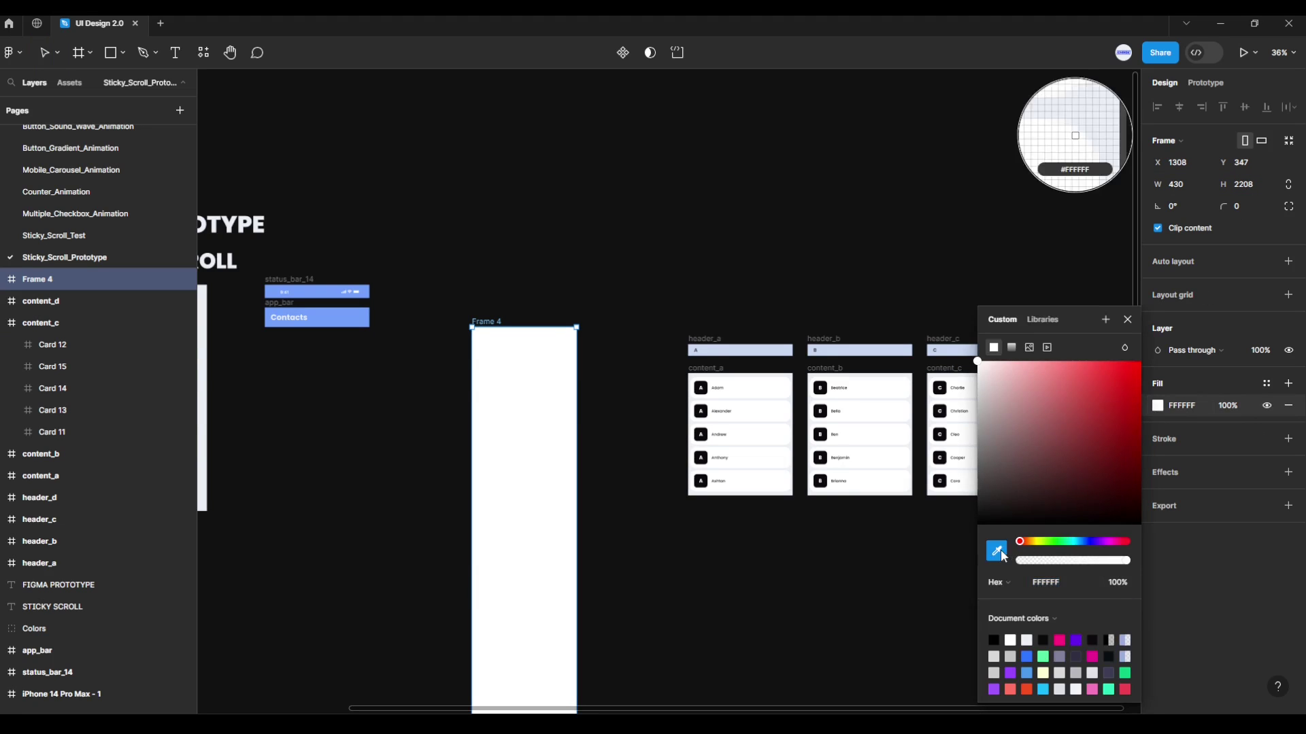
{"action": "scroll", "coordinate": [408, 462], "scroll_direction": "down", "scroll_amount": 2, "text": "ctrl"}
{"action": "scroll", "coordinate": [445, 441], "scroll_direction": "left", "scroll_amount": 2}
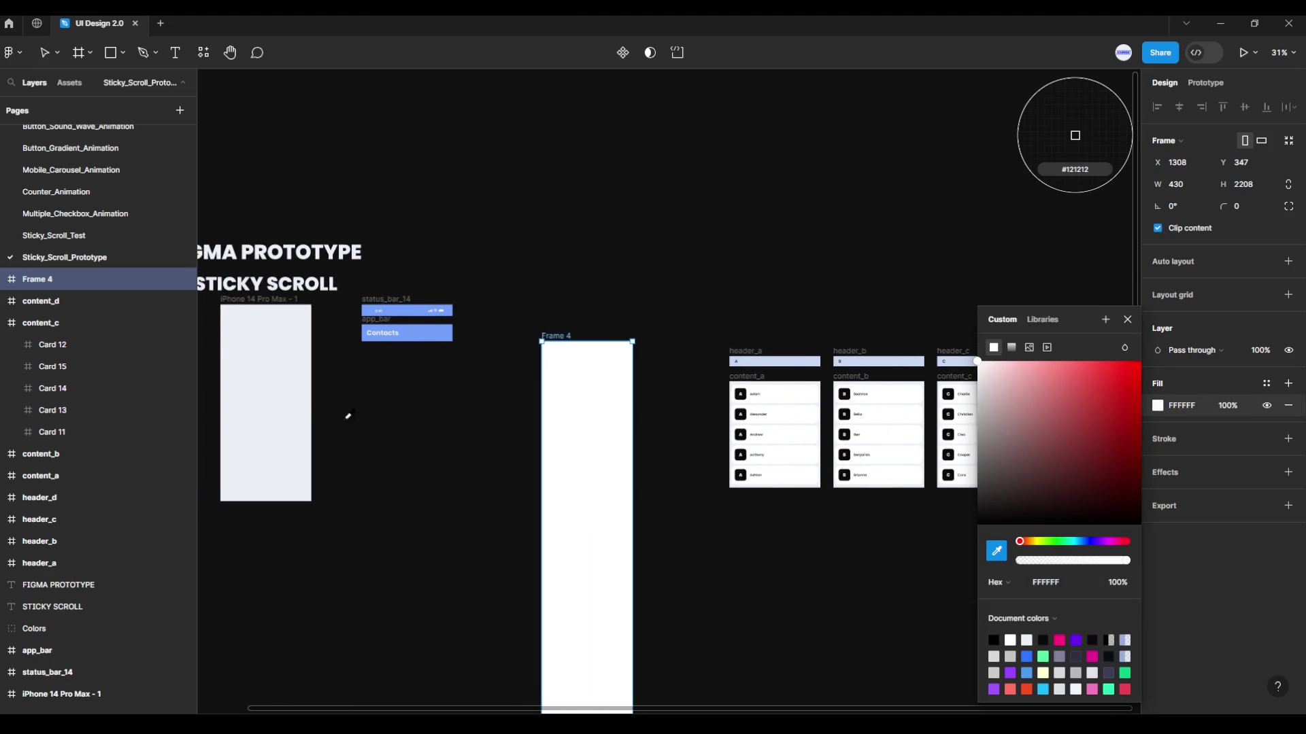
{"action": "left_click", "coordinate": [275, 397]}
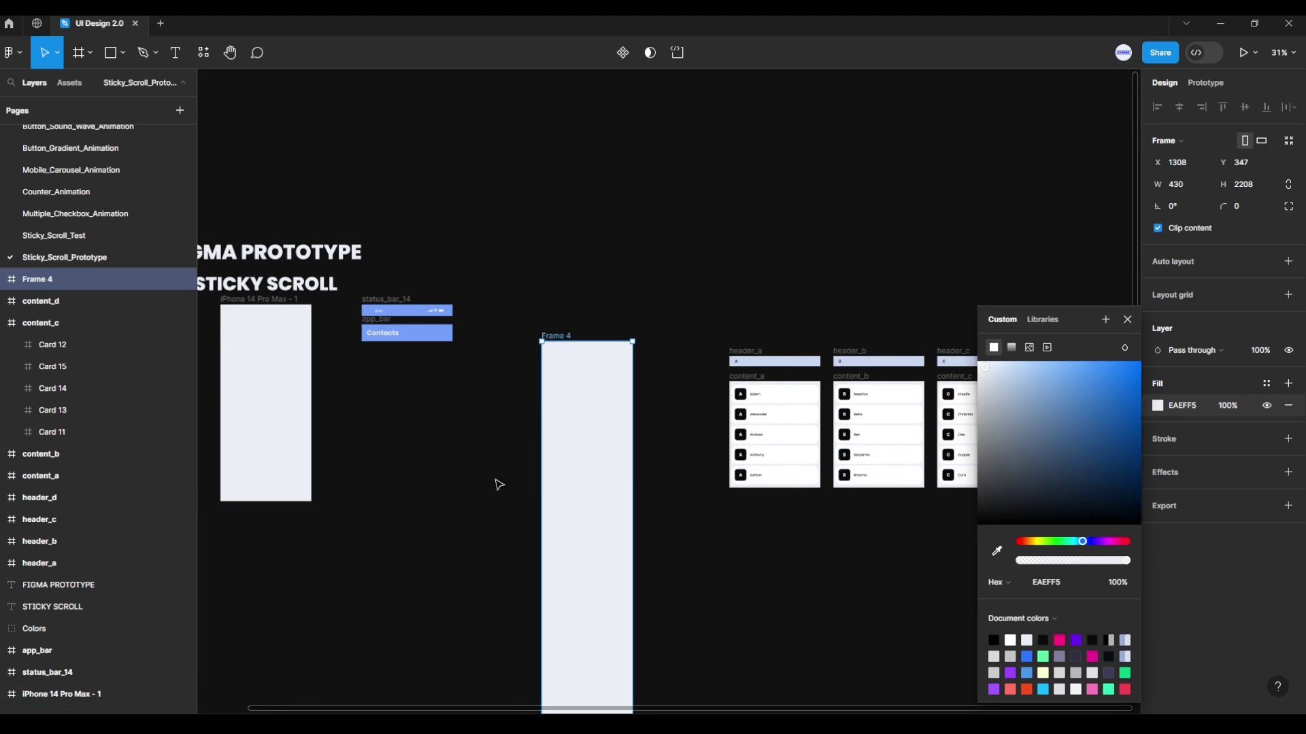
{"action": "left_click", "coordinate": [665, 446]}
{"action": "scroll", "coordinate": [722, 357], "scroll_direction": "up", "scroll_amount": 5, "text": "ctrl"}
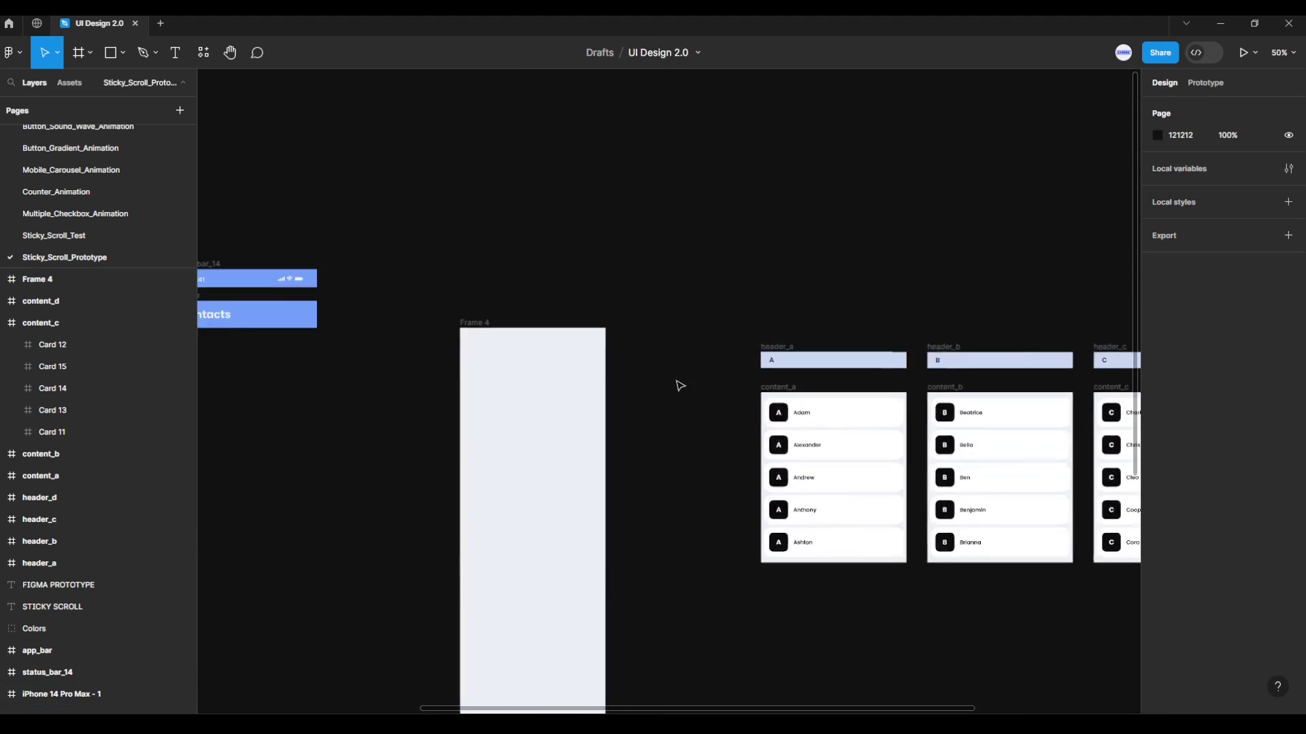
{"action": "scroll", "coordinate": [676, 382], "scroll_direction": "up", "scroll_amount": 2, "text": "ctrl"}
{"action": "scroll", "coordinate": [676, 394], "scroll_direction": "down", "scroll_amount": 2}
{"action": "scroll", "coordinate": [731, 347], "scroll_direction": "left", "scroll_amount": 2}
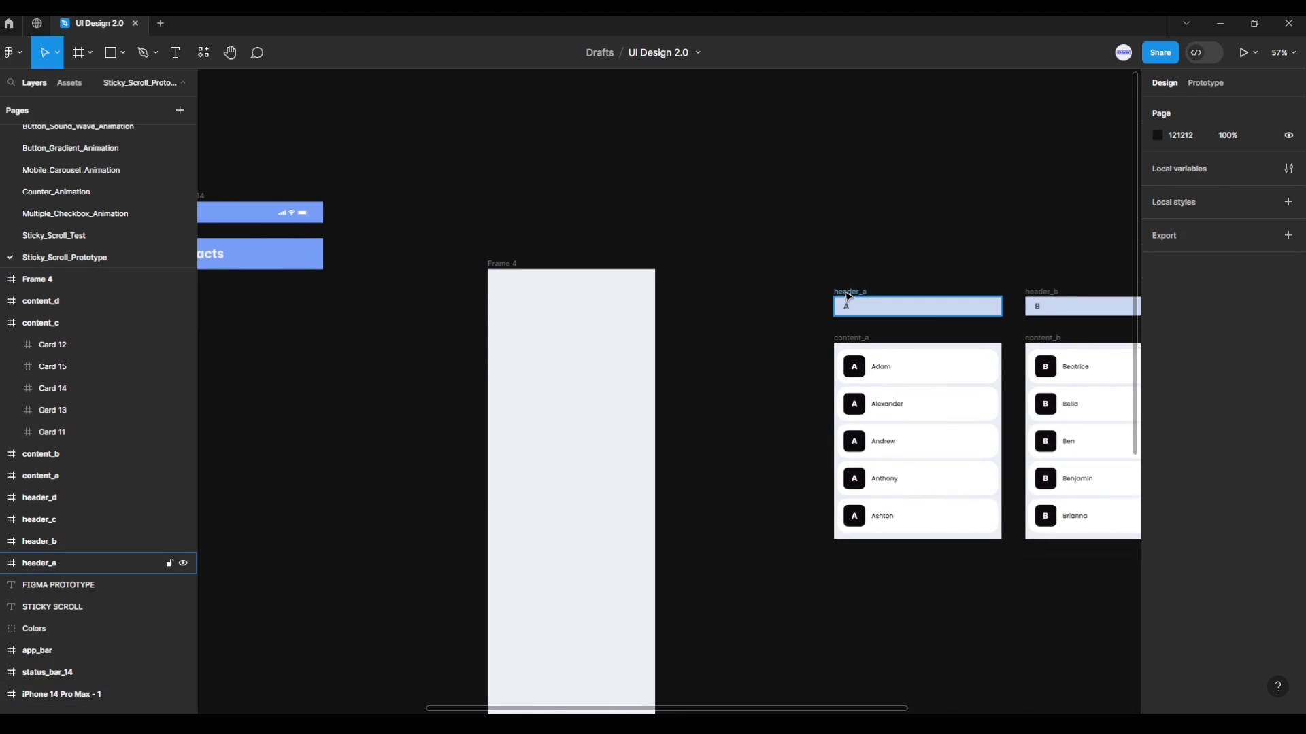
Put header_a in Frame 4 at X 0, aligned to the frame's top.
{"action": "left_click_drag", "start_coordinate": [847, 296], "coordinate": [513, 342]}
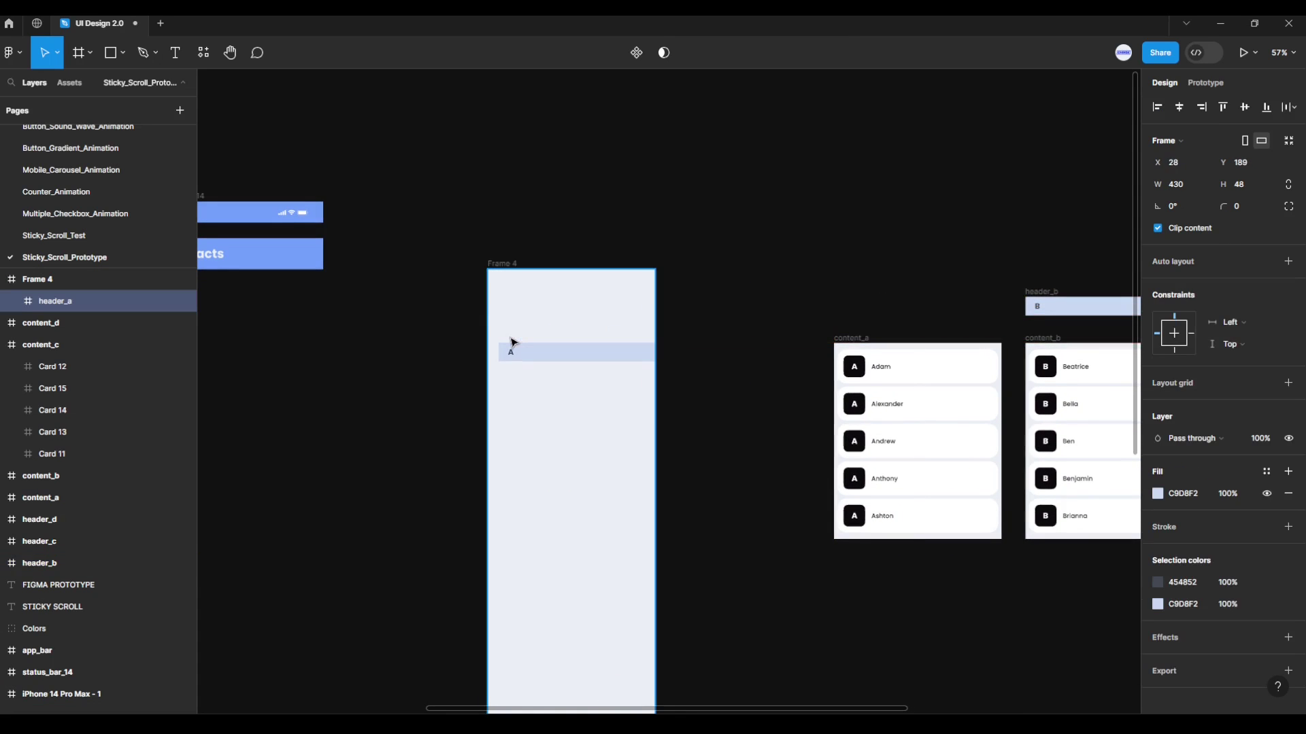
{"action": "left_click_drag", "start_coordinate": [506, 342], "coordinate": [501, 343]}
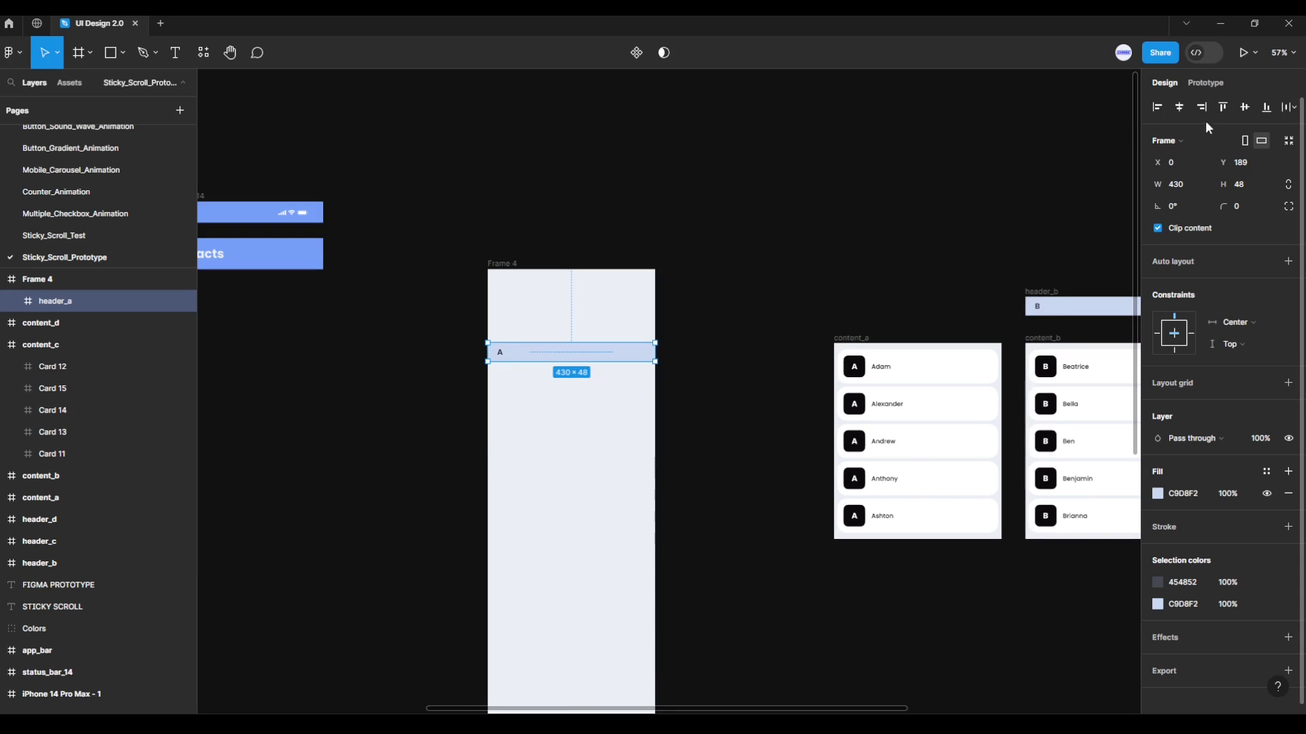
{"action": "left_click", "coordinate": [1220, 108]}
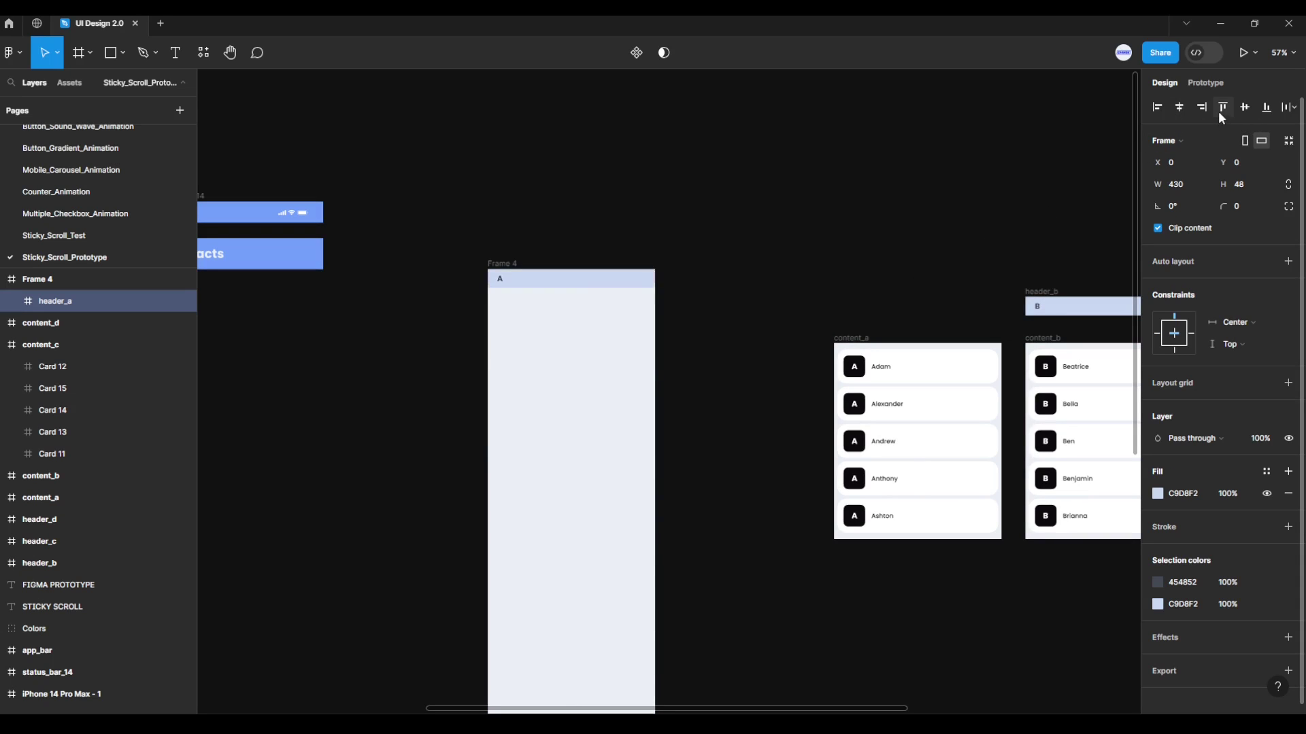
{"action": "left_click", "coordinate": [887, 283]}
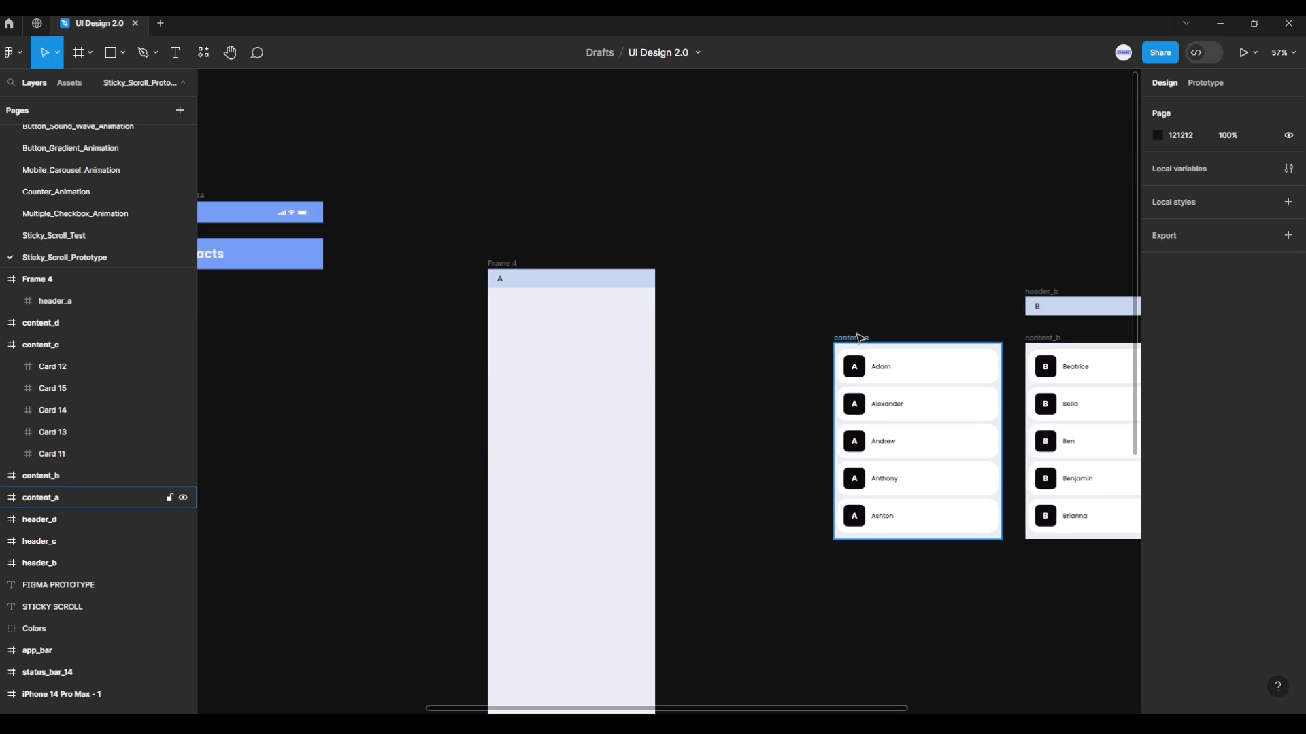
Place content_a in Frame 4 directly under header_a at y 56.
{"action": "left_click_drag", "start_coordinate": [862, 336], "coordinate": [513, 338]}
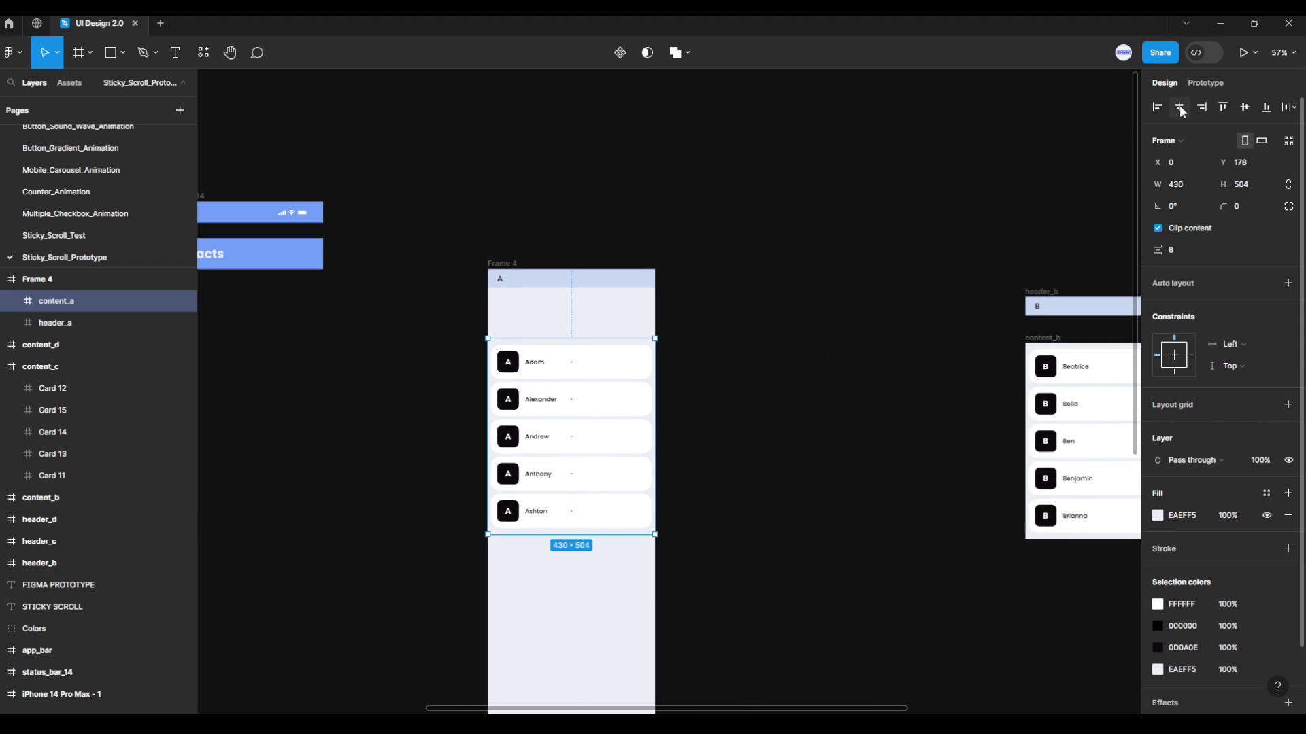
{"action": "scroll", "coordinate": [521, 359], "scroll_direction": "up", "scroll_amount": 3, "text": "ctrl"}
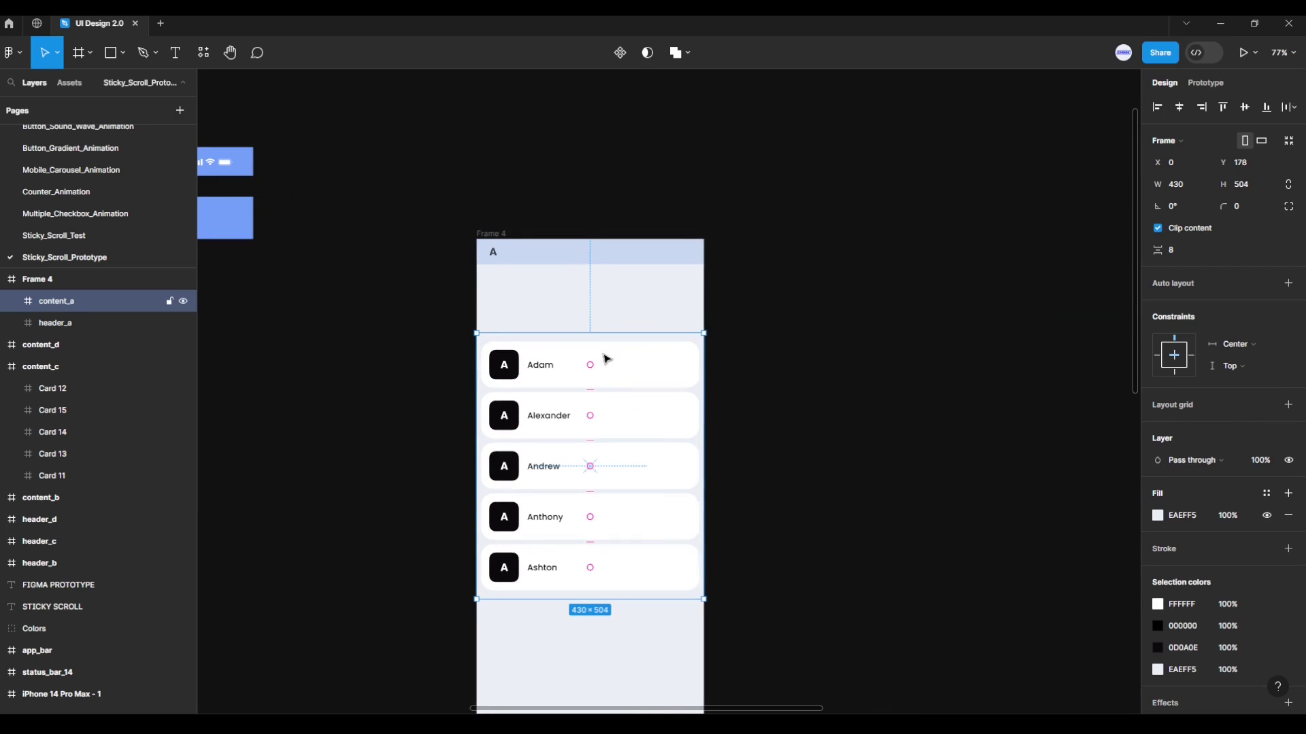
{"action": "left_click_drag", "start_coordinate": [617, 361], "coordinate": [614, 308]}
{"action": "left_click", "coordinate": [806, 402]}
{"action": "scroll", "coordinate": [814, 405], "scroll_direction": "down", "scroll_amount": 5, "text": "ctrl"}
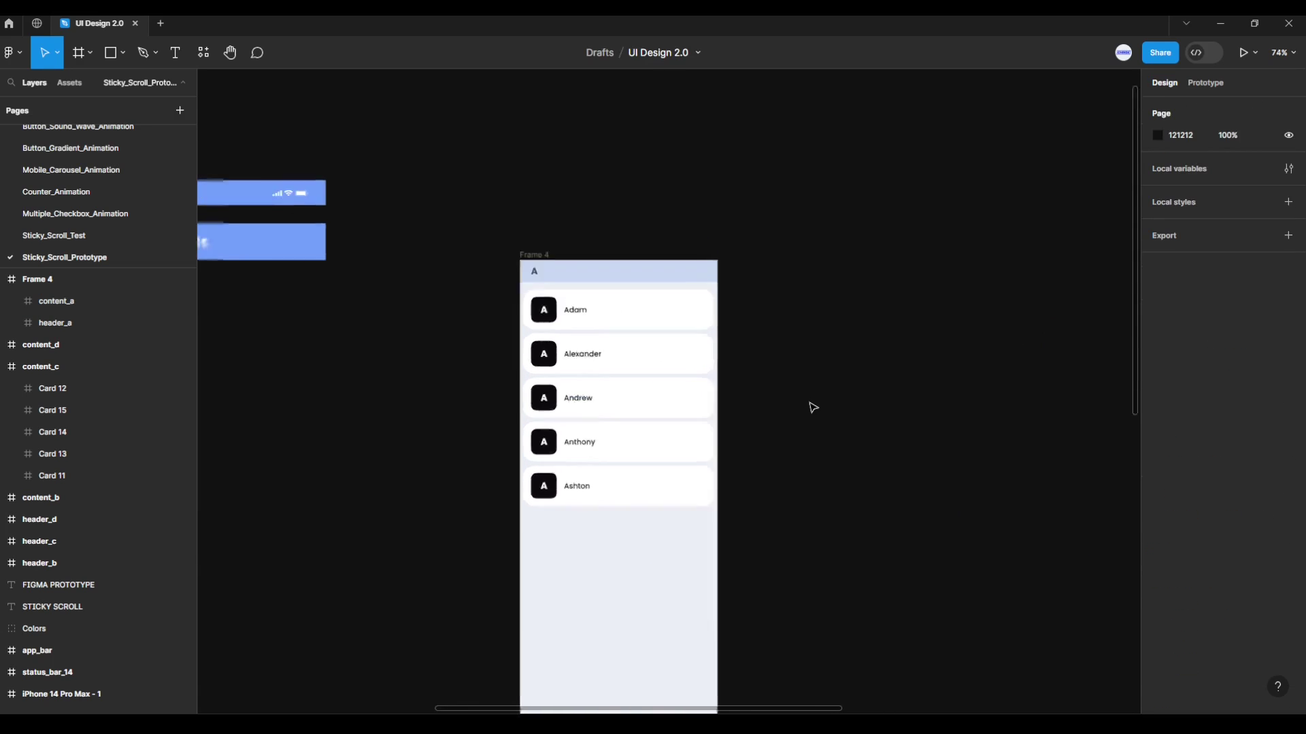
{"action": "scroll", "coordinate": [822, 304], "scroll_direction": "up", "scroll_amount": 3, "text": "ctrl"}
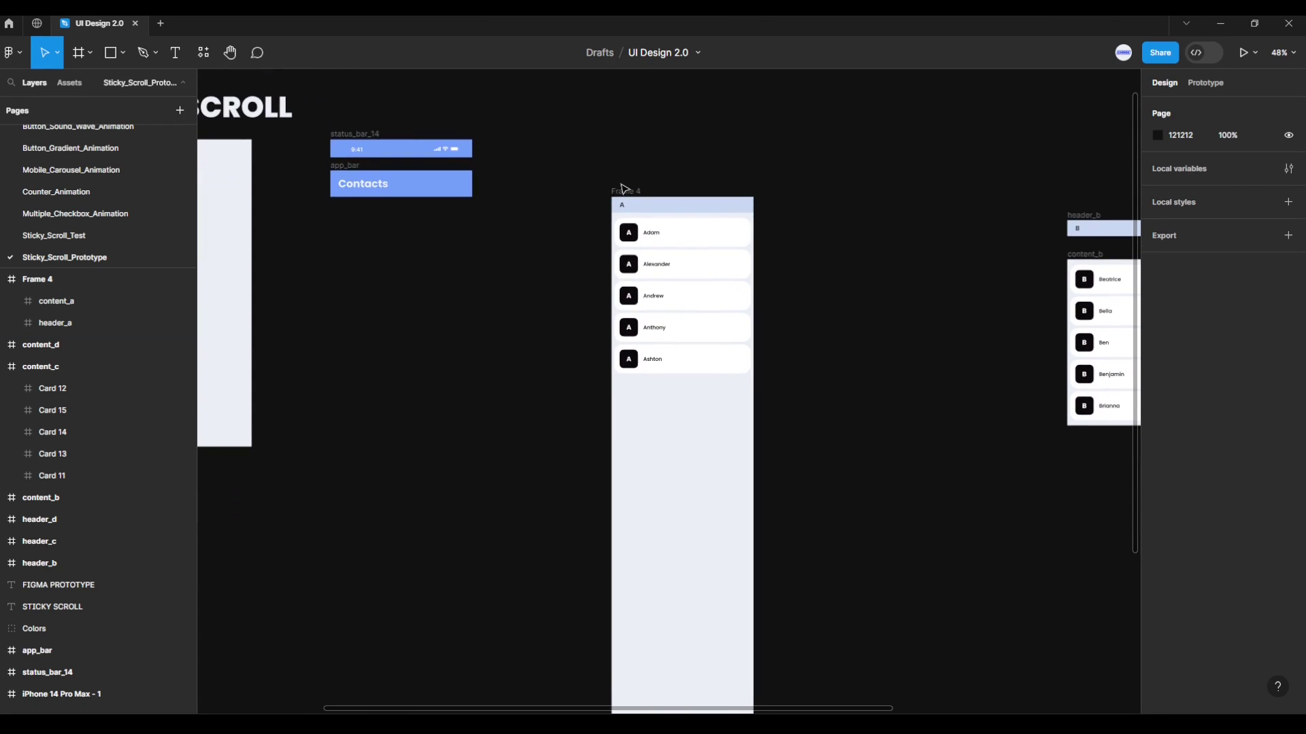
Move Frame 4 nearer the columns and snap header_b inside it below the A cards.
{"action": "mouse_move", "coordinate": [621, 188]}
{"action": "left_mouse_down"}
{"action": "mouse_move", "coordinate": [882, 235]}
{"action": "mouse_move", "coordinate": [866, 219]}
{"action": "left_mouse_up"}
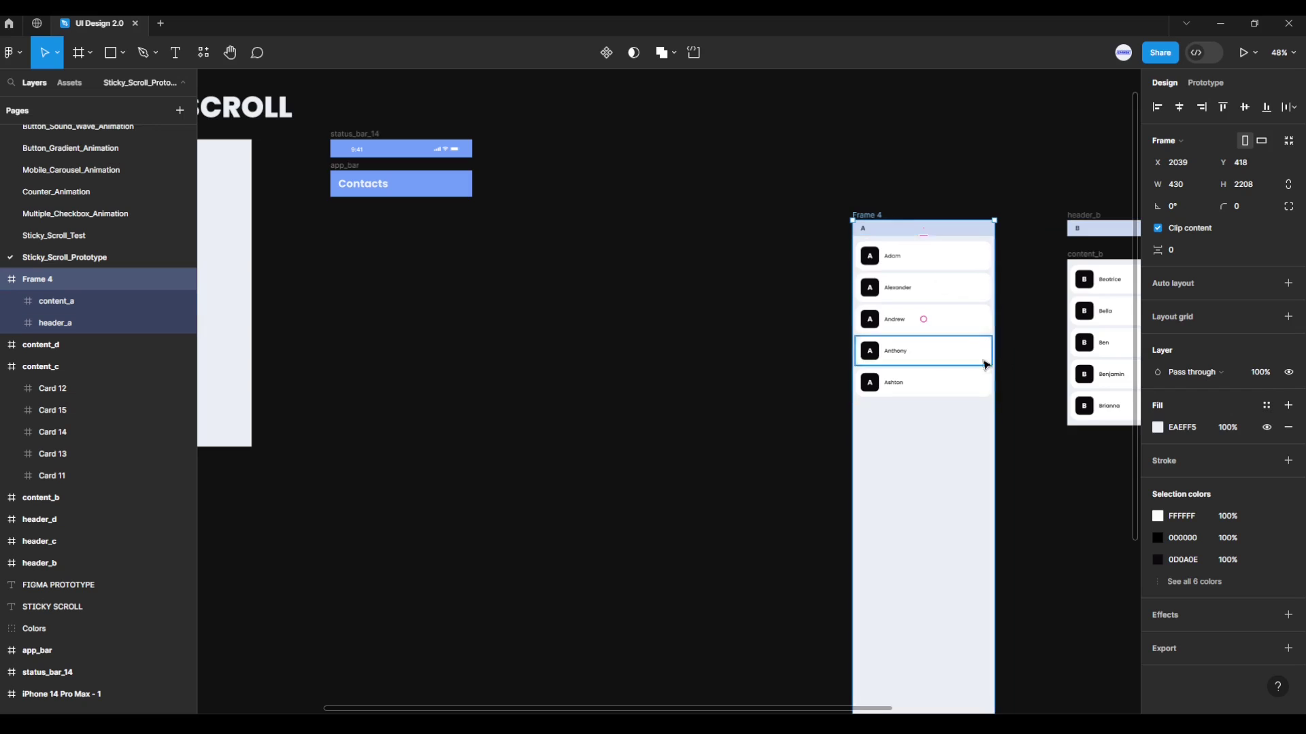
{"action": "scroll", "coordinate": [1025, 370], "scroll_direction": "right", "scroll_amount": 5}
{"action": "scroll", "coordinate": [792, 382], "scroll_direction": "up", "scroll_amount": 1, "text": "ctrl"}
{"action": "left_click", "coordinate": [856, 204]}
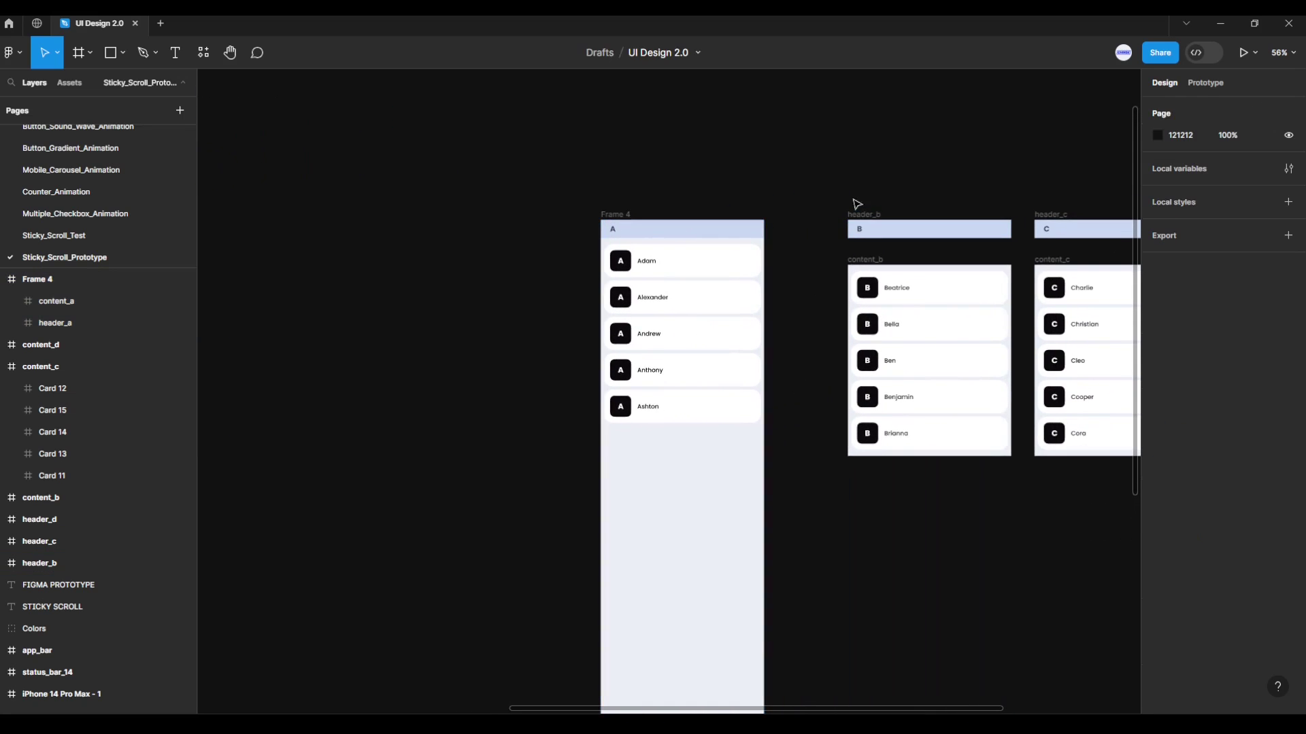
{"action": "mouse_move", "coordinate": [878, 217]}
{"action": "left_mouse_down"}
{"action": "mouse_move", "coordinate": [643, 457]}
{"action": "mouse_move", "coordinate": [634, 438]}
{"action": "left_mouse_up"}
{"action": "scroll", "coordinate": [647, 468], "scroll_direction": "up", "scroll_amount": 5, "text": "ctrl"}
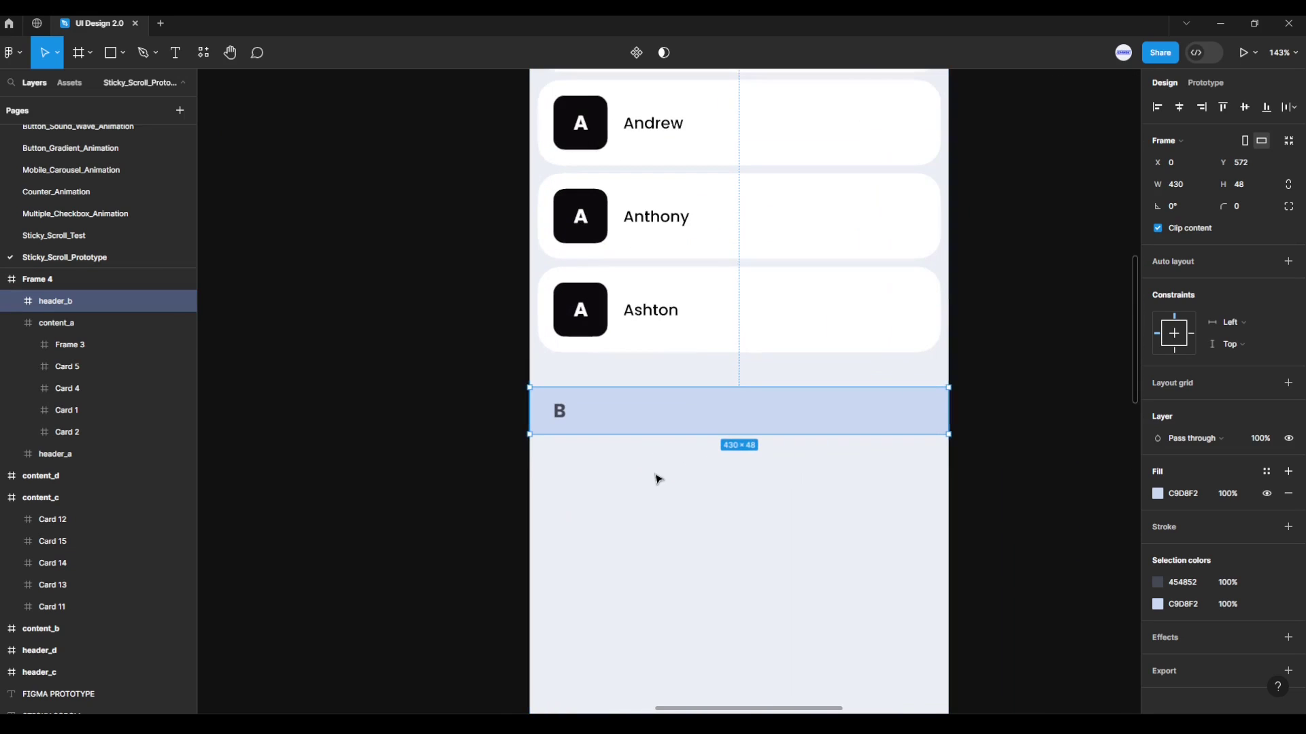
{"action": "left_click_drag", "start_coordinate": [733, 421], "coordinate": [739, 420]}
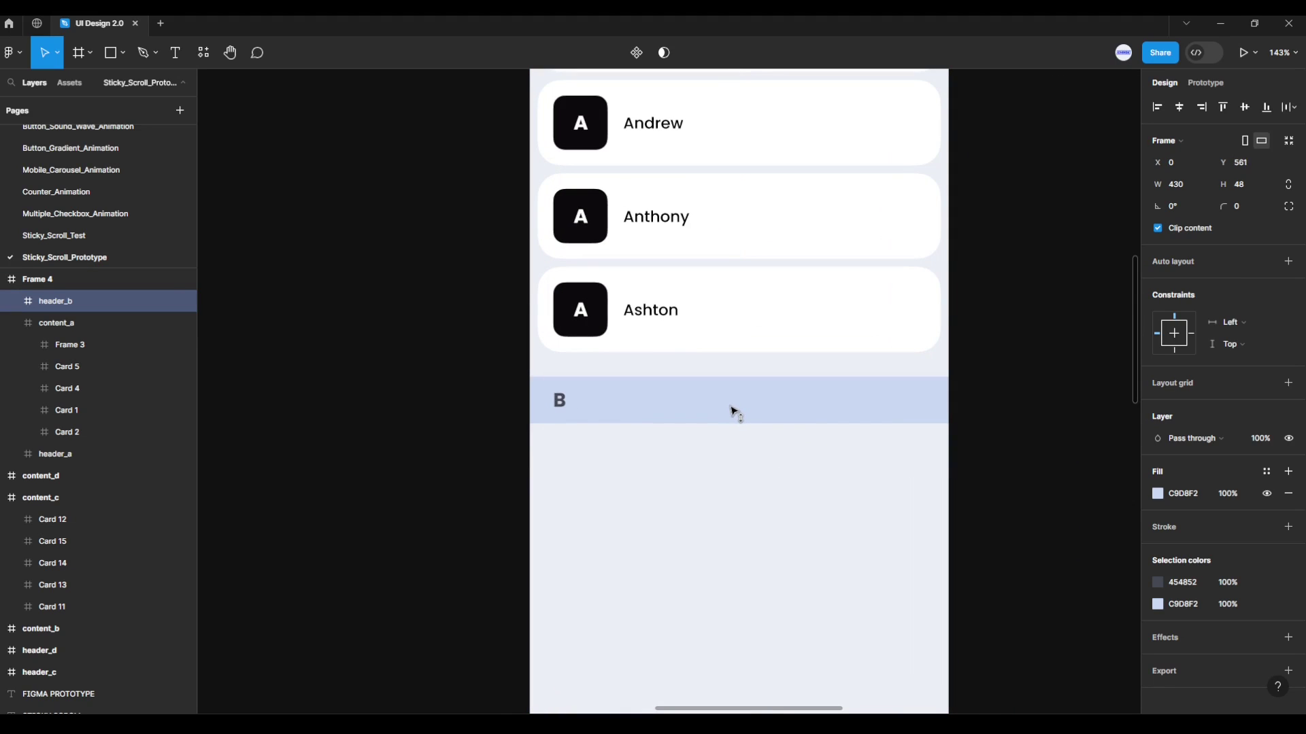
{"action": "left_click_drag", "start_coordinate": [735, 411], "coordinate": [726, 402]}
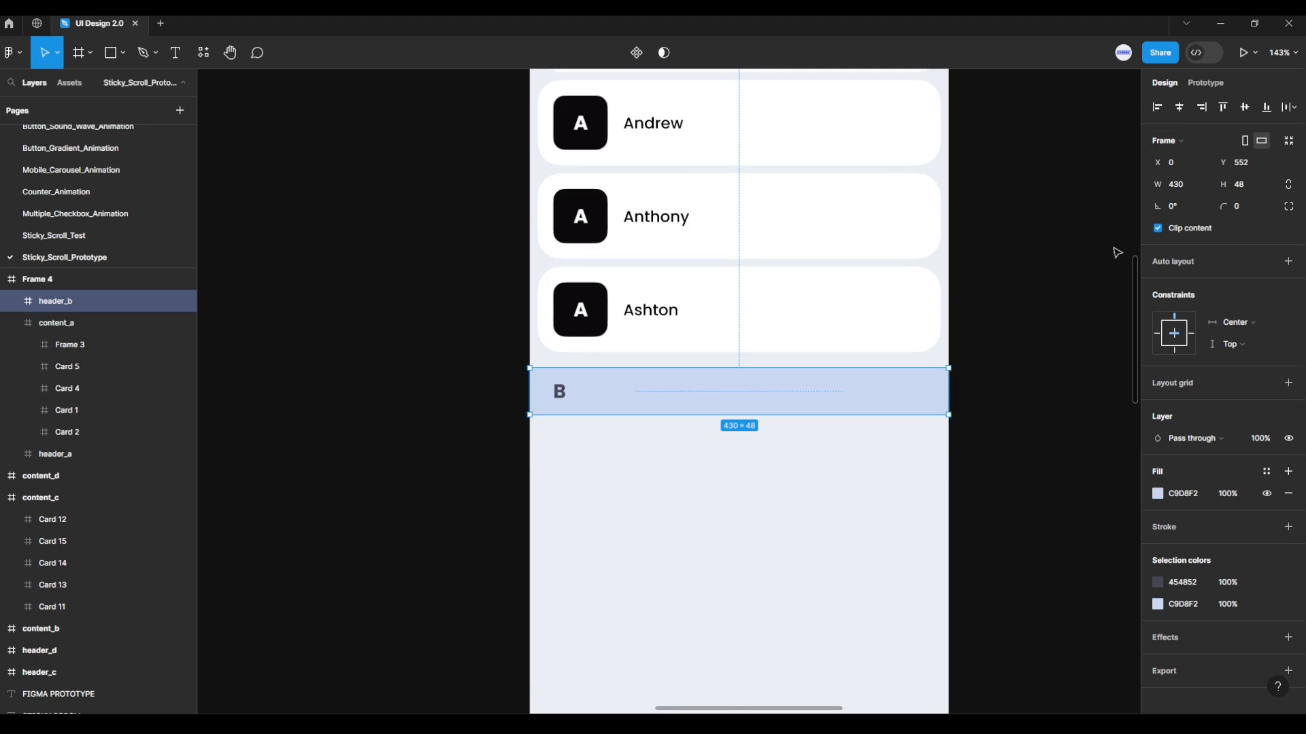
{"action": "left_click", "coordinate": [1066, 350]}
Place content_b's five B cards in Frame 4 directly under header_b.
{"action": "scroll", "coordinate": [962, 338], "scroll_direction": "down", "scroll_amount": 3}
{"action": "scroll", "coordinate": [970, 331], "scroll_direction": "down", "scroll_amount": 2}
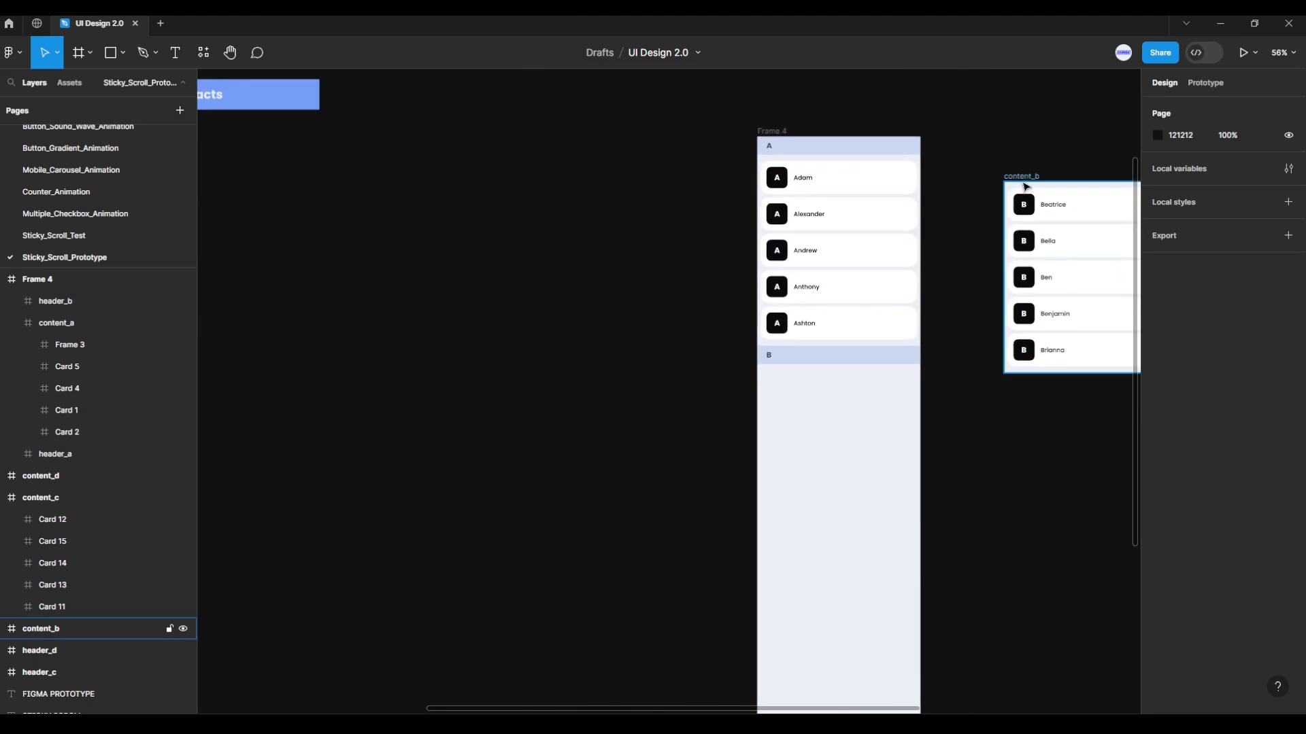
{"action": "left_click_drag", "start_coordinate": [1027, 178], "coordinate": [780, 383]}
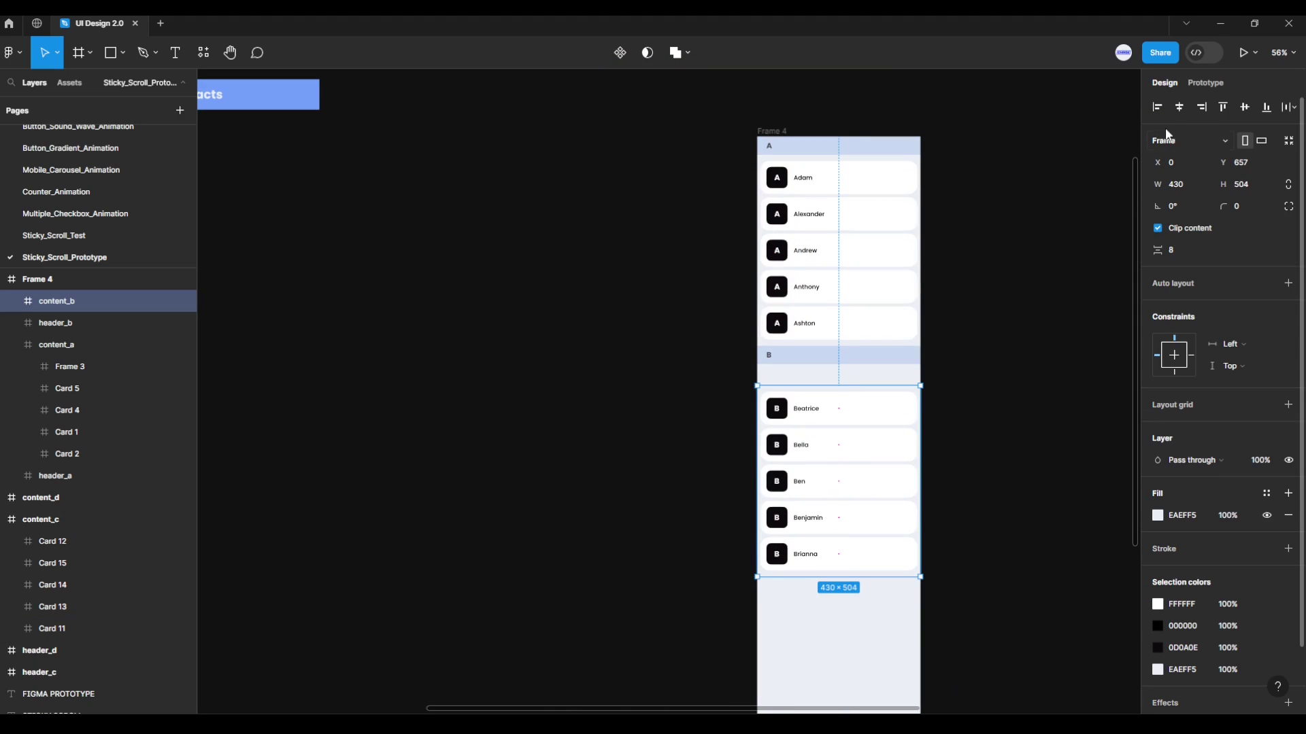
{"action": "scroll", "coordinate": [839, 408], "scroll_direction": "up", "scroll_amount": 2}
{"action": "scroll", "coordinate": [839, 408], "scroll_direction": "up", "scroll_amount": 2}
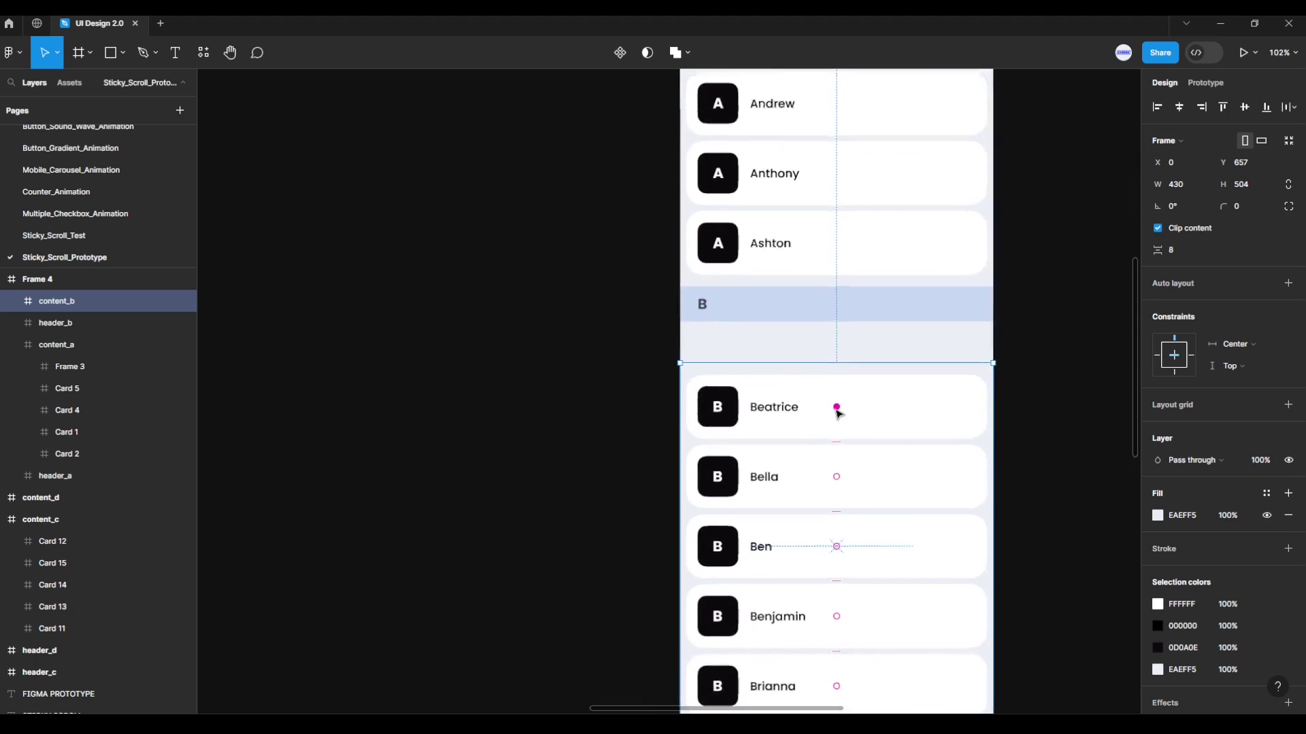
{"action": "scroll", "coordinate": [865, 417], "scroll_direction": "up", "scroll_amount": 2}
{"action": "left_click_drag", "start_coordinate": [866, 417], "coordinate": [861, 366]}
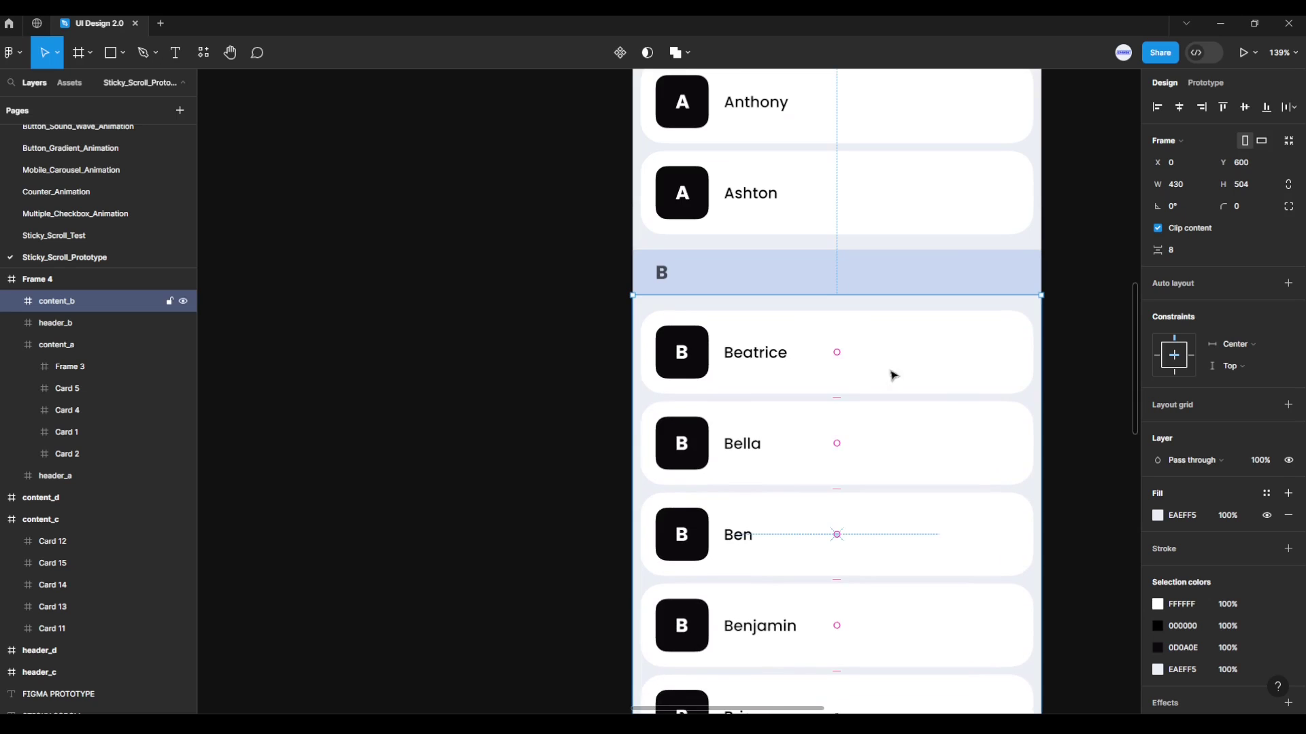
{"action": "left_click", "coordinate": [1074, 395]}
{"action": "scroll", "coordinate": [1074, 408], "scroll_direction": "down", "scroll_amount": 5}
{"action": "scroll", "coordinate": [952, 391], "scroll_direction": "right", "scroll_amount": 3}
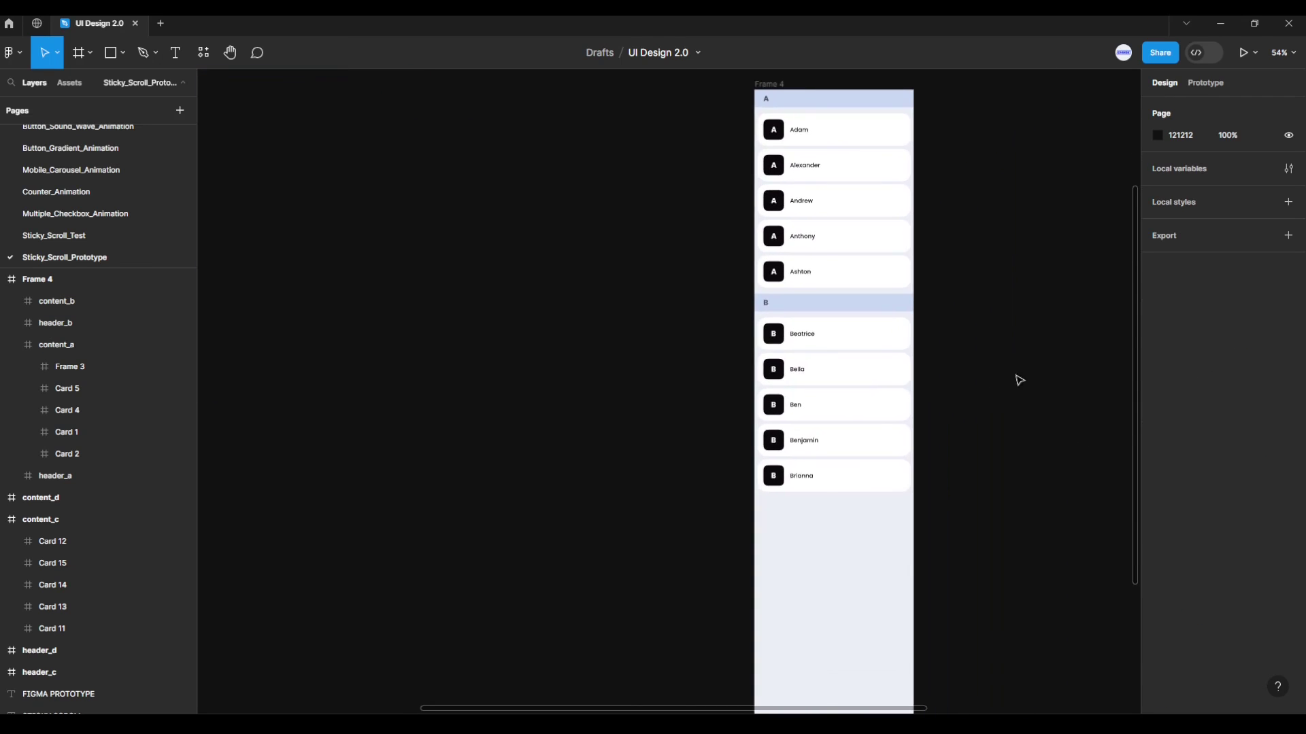
{"action": "scroll", "coordinate": [1006, 374], "scroll_direction": "down", "scroll_amount": 2}
{"action": "scroll", "coordinate": [972, 292], "scroll_direction": "right", "scroll_amount": 1}
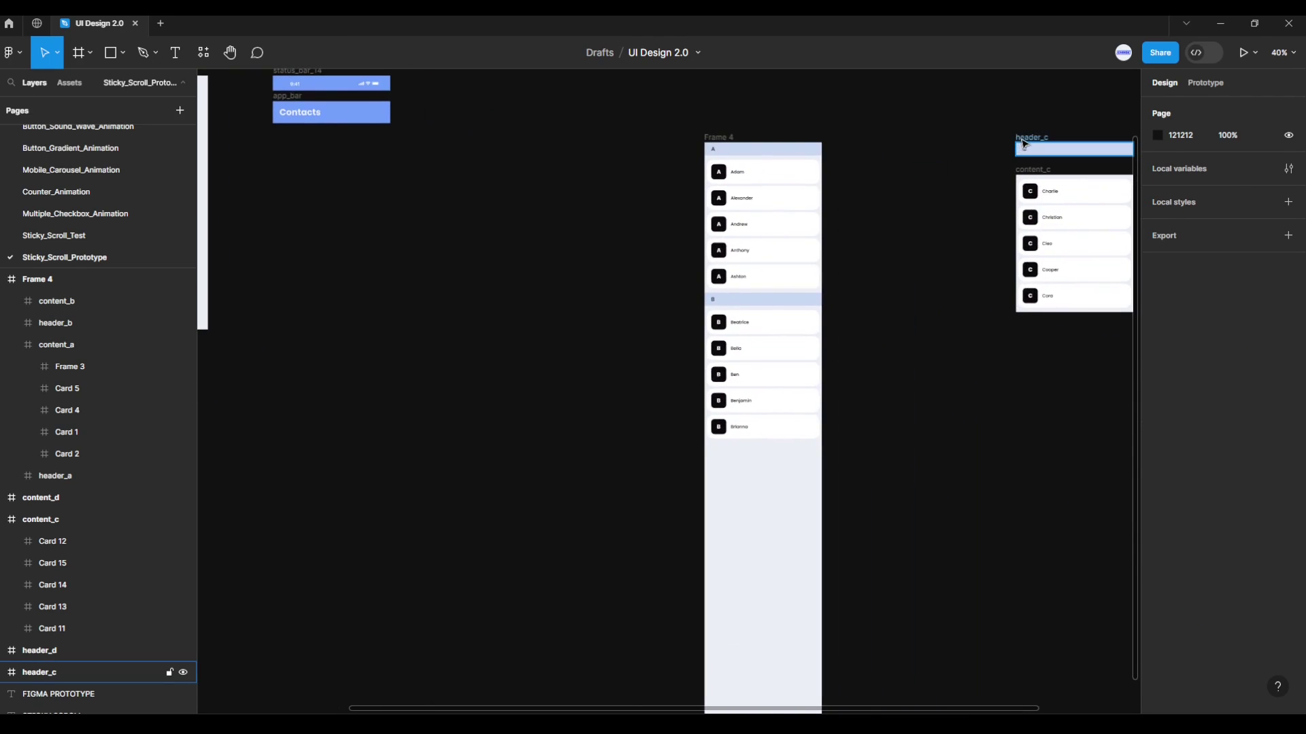
Place header_c in Frame 4 directly below the Brianna card.
{"action": "mouse_move", "coordinate": [1024, 144]}
{"action": "left_mouse_down"}
{"action": "mouse_move", "coordinate": [744, 456]}
{"action": "mouse_move", "coordinate": [716, 457]}
{"action": "left_mouse_up"}
{"action": "scroll", "coordinate": [717, 457], "scroll_direction": "up", "scroll_amount": 5}
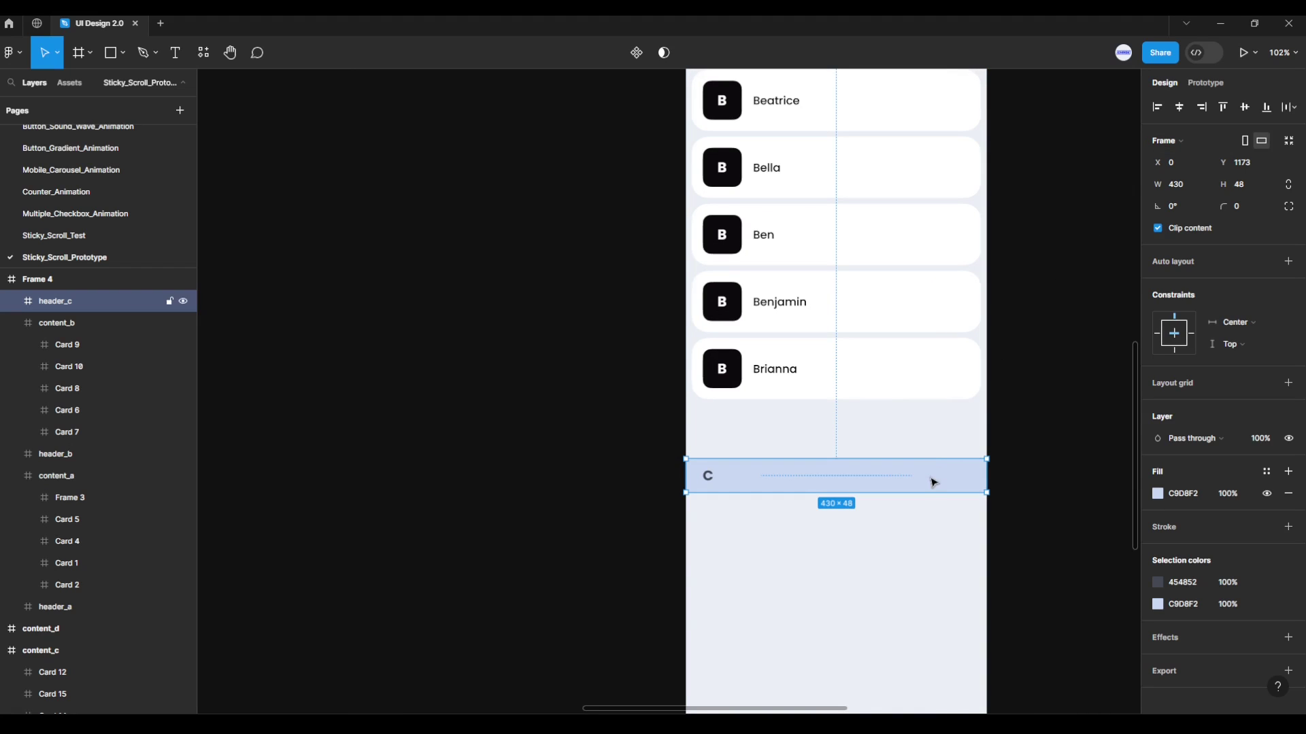
{"action": "left_click_drag", "start_coordinate": [932, 482], "coordinate": [923, 449]}
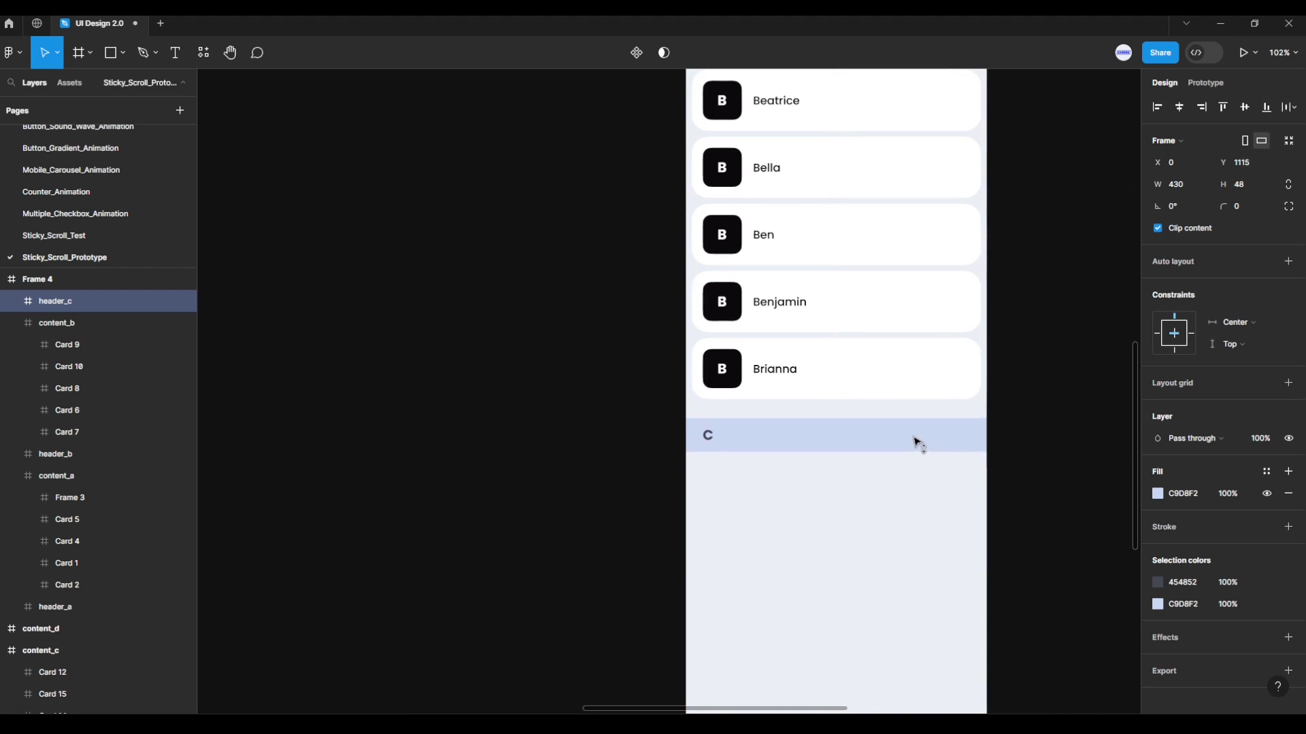
{"action": "left_click", "coordinate": [1020, 436]}
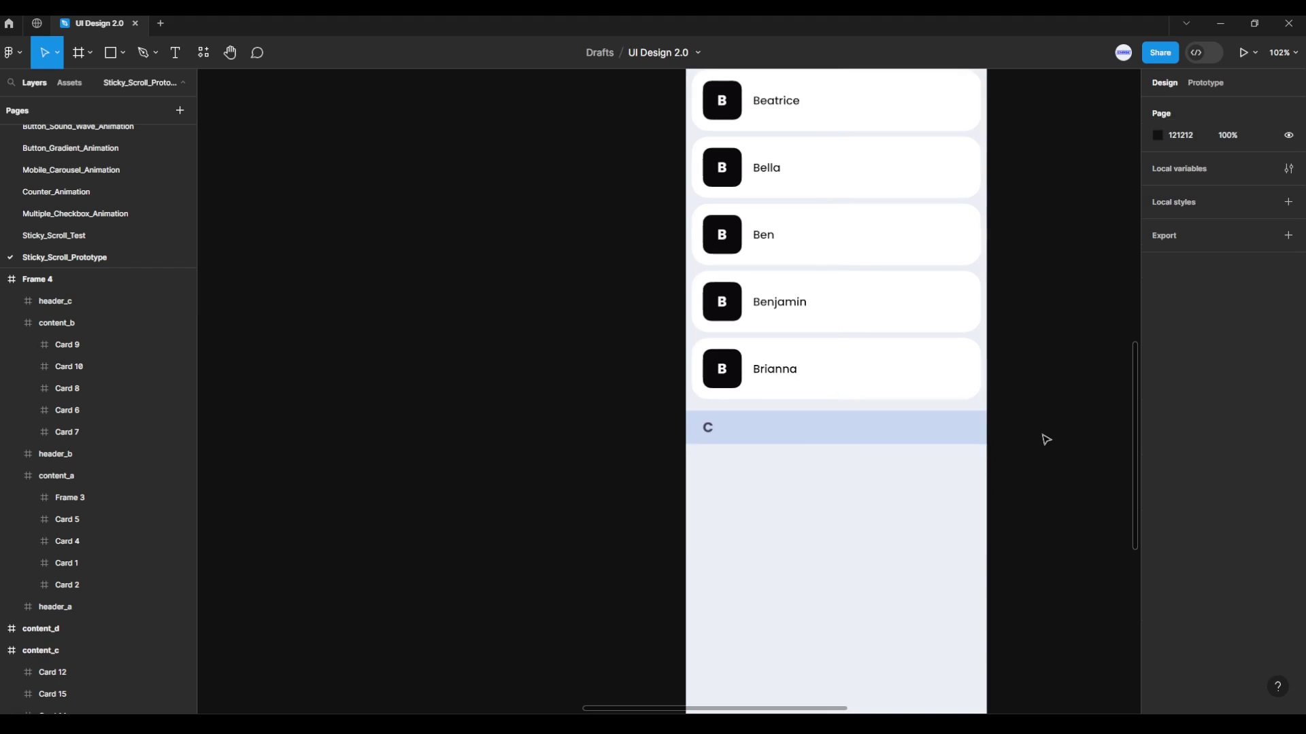
{"action": "scroll", "coordinate": [1059, 475], "scroll_direction": "down", "scroll_amount": 5}
Move the C cards into Frame 4, centred horizontally and snug under header C.
{"action": "left_click_drag", "start_coordinate": [981, 467], "coordinate": [838, 440]}
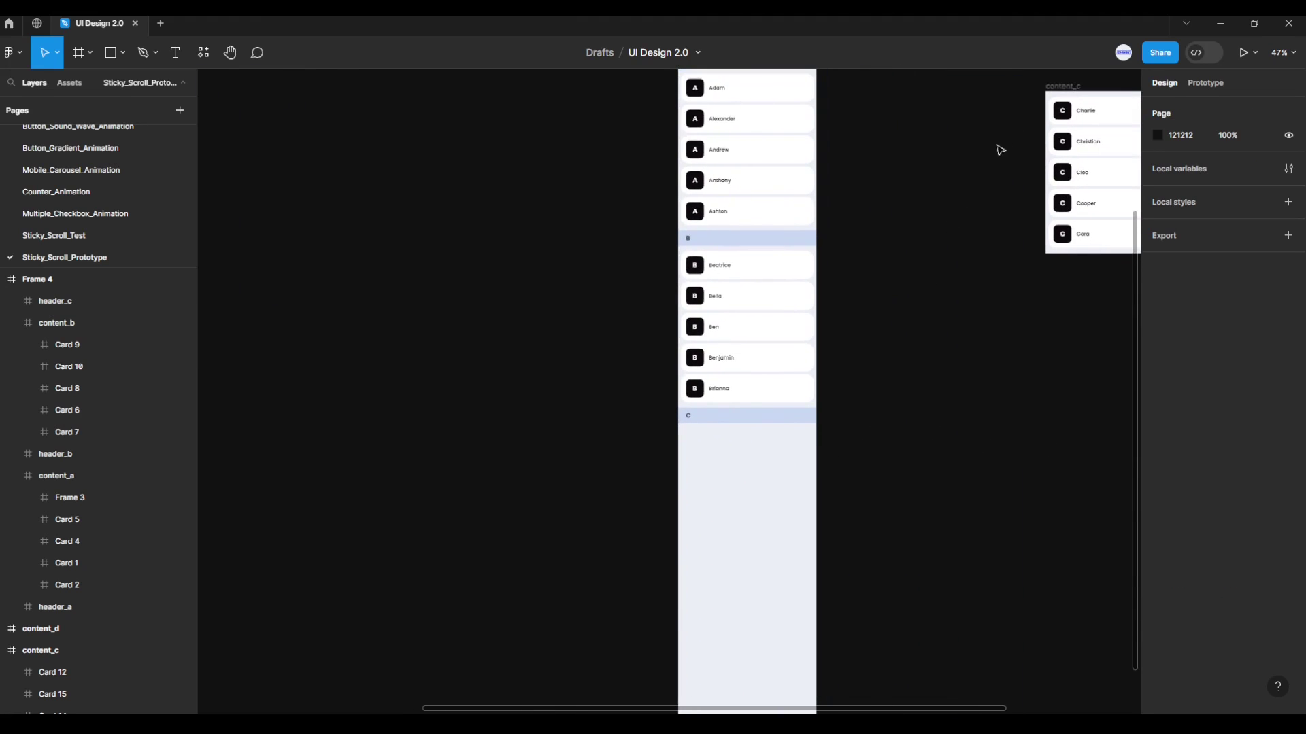
{"action": "left_click_drag", "start_coordinate": [1052, 91], "coordinate": [685, 449]}
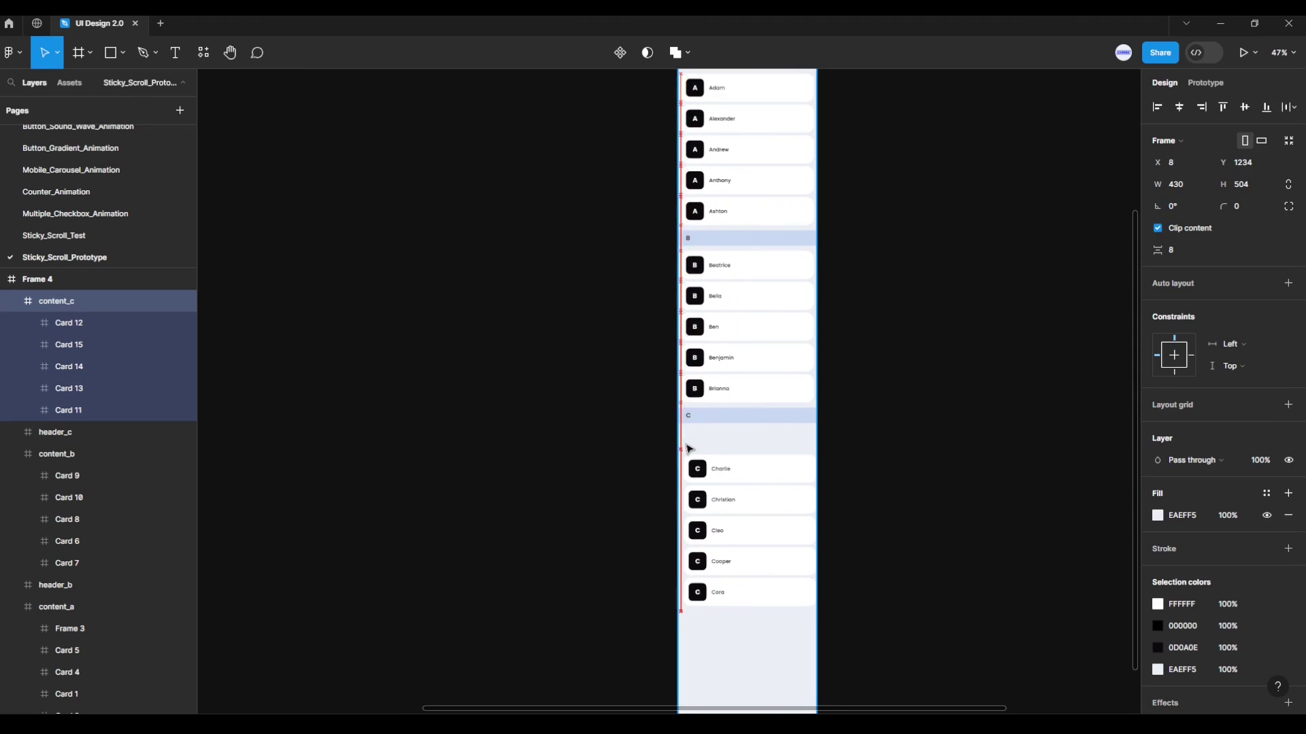
{"action": "left_click", "coordinate": [1174, 111]}
{"action": "scroll", "coordinate": [761, 490], "scroll_direction": "up", "scroll_amount": 3}
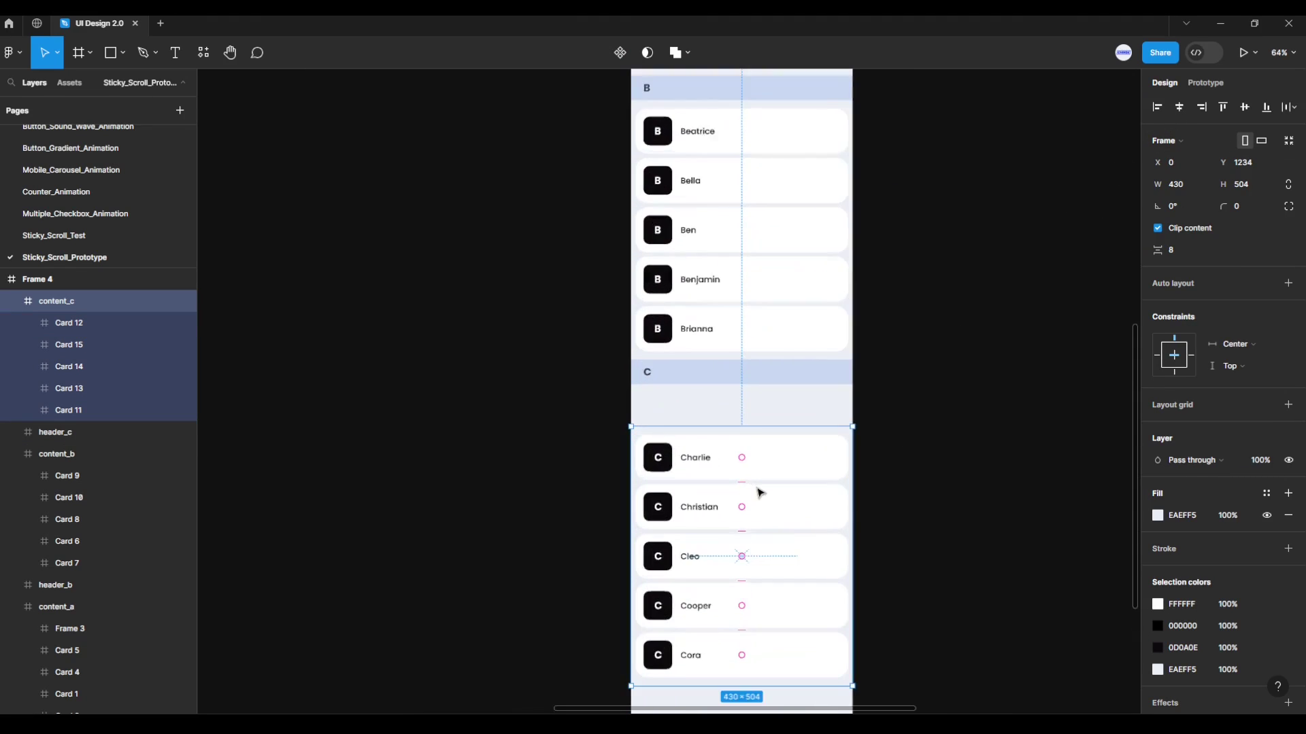
{"action": "scroll", "coordinate": [760, 491], "scroll_direction": "up", "scroll_amount": 3}
{"action": "mouse_move", "coordinate": [773, 461]}
{"action": "left_mouse_down"}
{"action": "mouse_move", "coordinate": [773, 429]}
{"action": "mouse_move", "coordinate": [795, 426]}
{"action": "mouse_move", "coordinate": [793, 397]}
{"action": "left_mouse_up"}
{"action": "scroll", "coordinate": [773, 423], "scroll_direction": "up", "scroll_amount": 4}
{"action": "scroll", "coordinate": [773, 423], "scroll_direction": "up", "scroll_amount": 1}
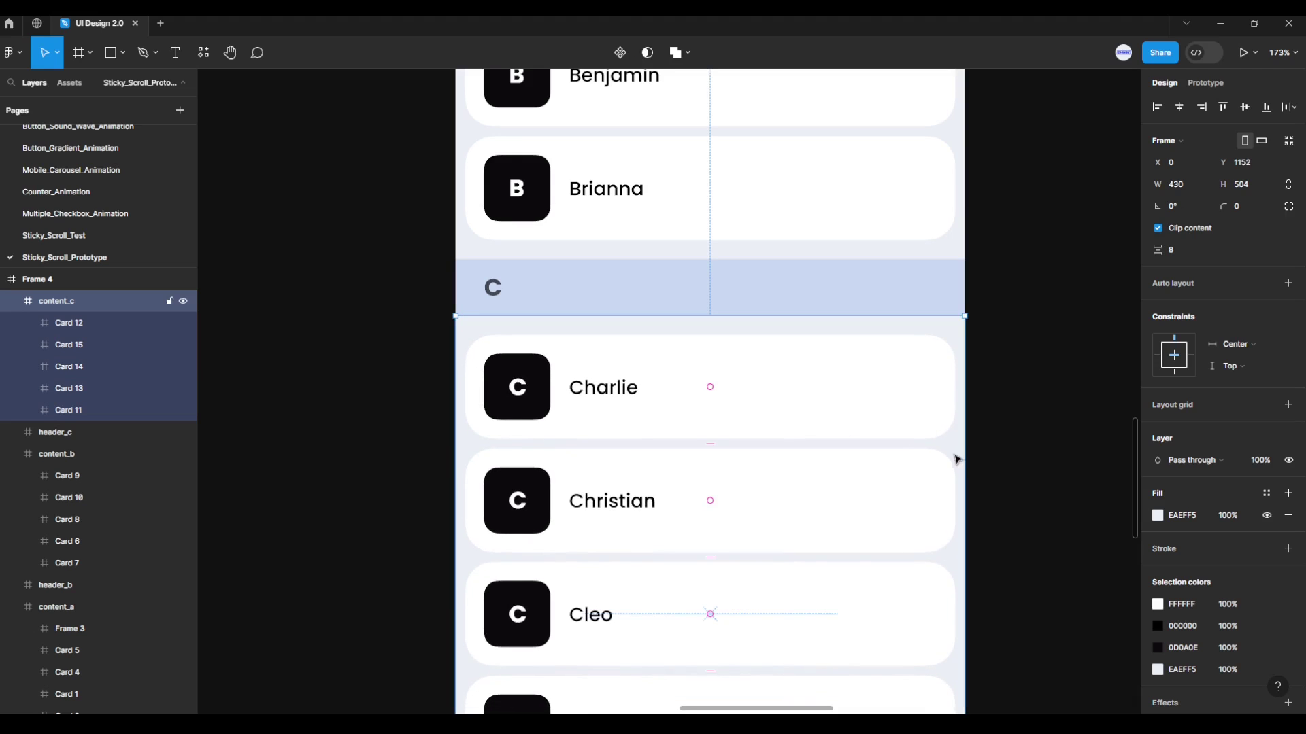
{"action": "left_click", "coordinate": [995, 449]}
{"action": "scroll", "coordinate": [1034, 490], "scroll_direction": "down", "scroll_amount": 5}
{"action": "scroll", "coordinate": [1070, 519], "scroll_direction": "down", "scroll_amount": 5}
Select header_d and content_d together and move them beside the bottom of the list.
{"action": "scroll", "coordinate": [1067, 519], "scroll_direction": "down", "scroll_amount": 2}
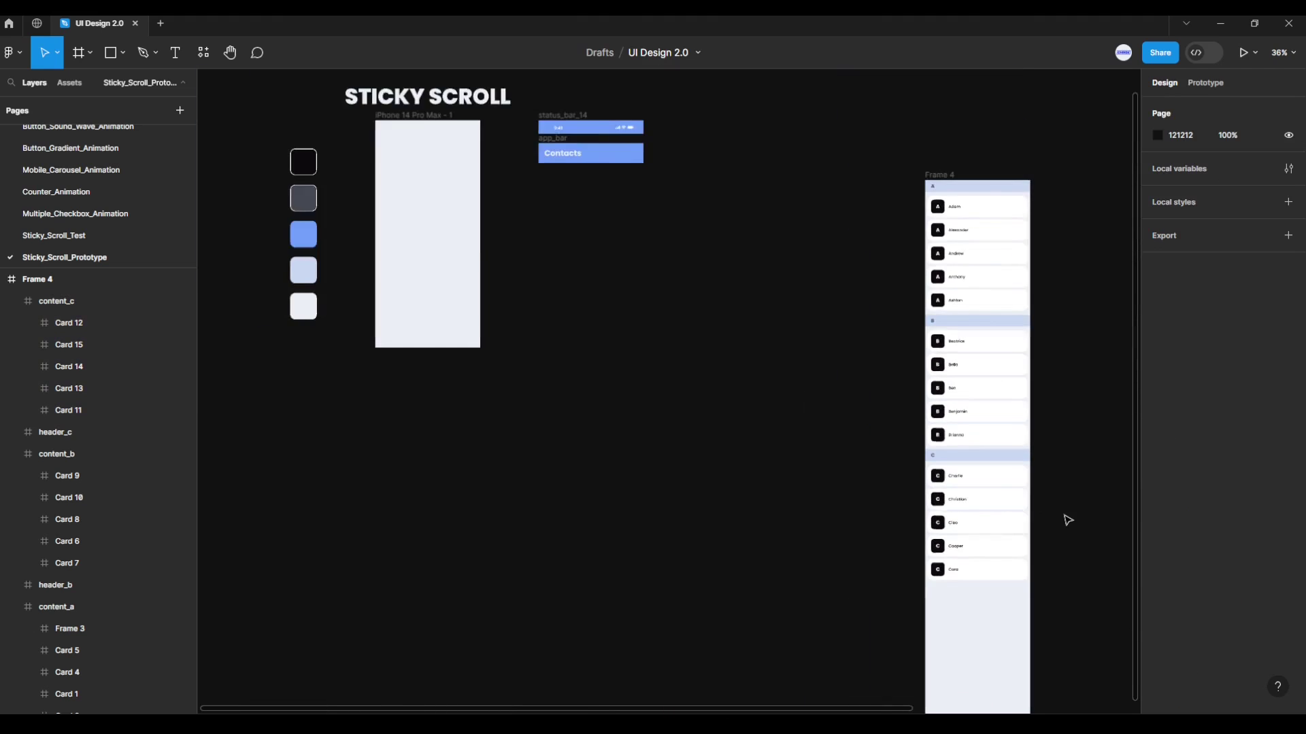
{"action": "left_click_drag", "start_coordinate": [1067, 519], "coordinate": [885, 465]}
{"action": "scroll", "coordinate": [886, 465], "scroll_direction": "down", "scroll_amount": 1}
{"action": "left_click_drag", "start_coordinate": [984, 457], "coordinate": [775, 420]}
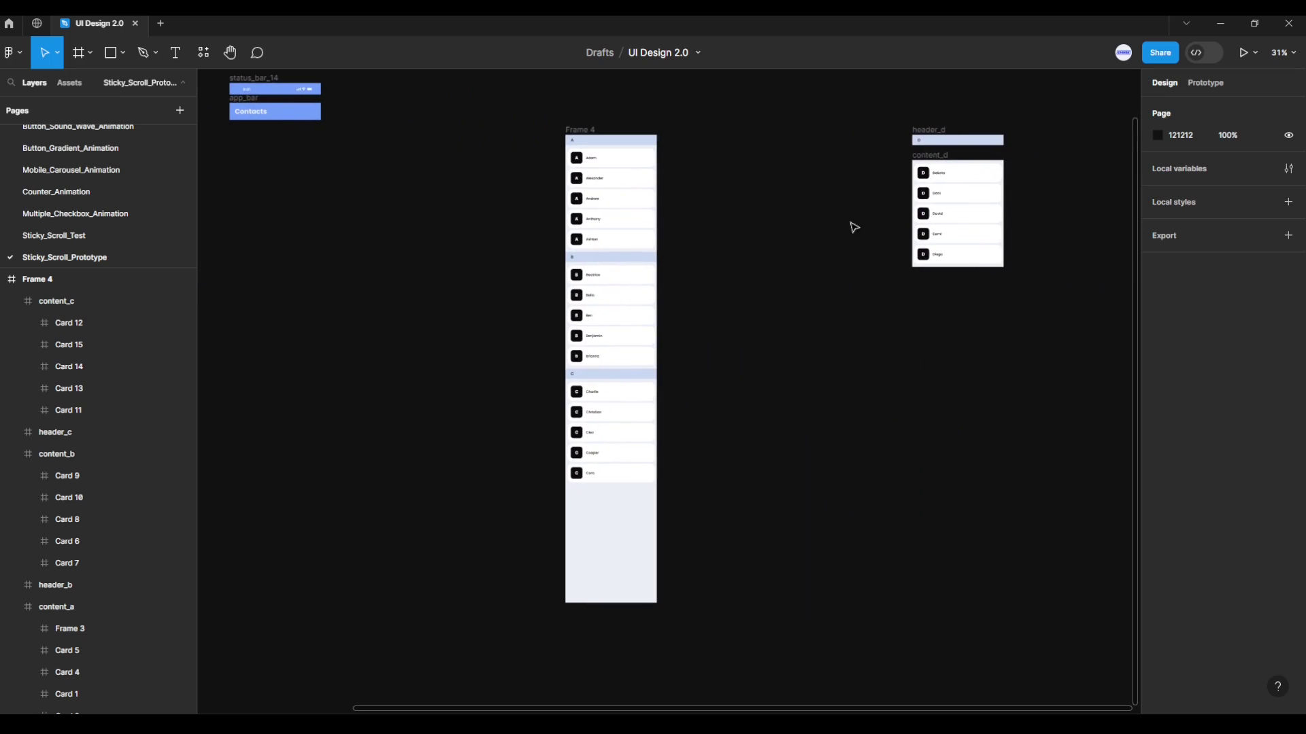
{"action": "left_click_drag", "start_coordinate": [871, 93], "coordinate": [1020, 257]}
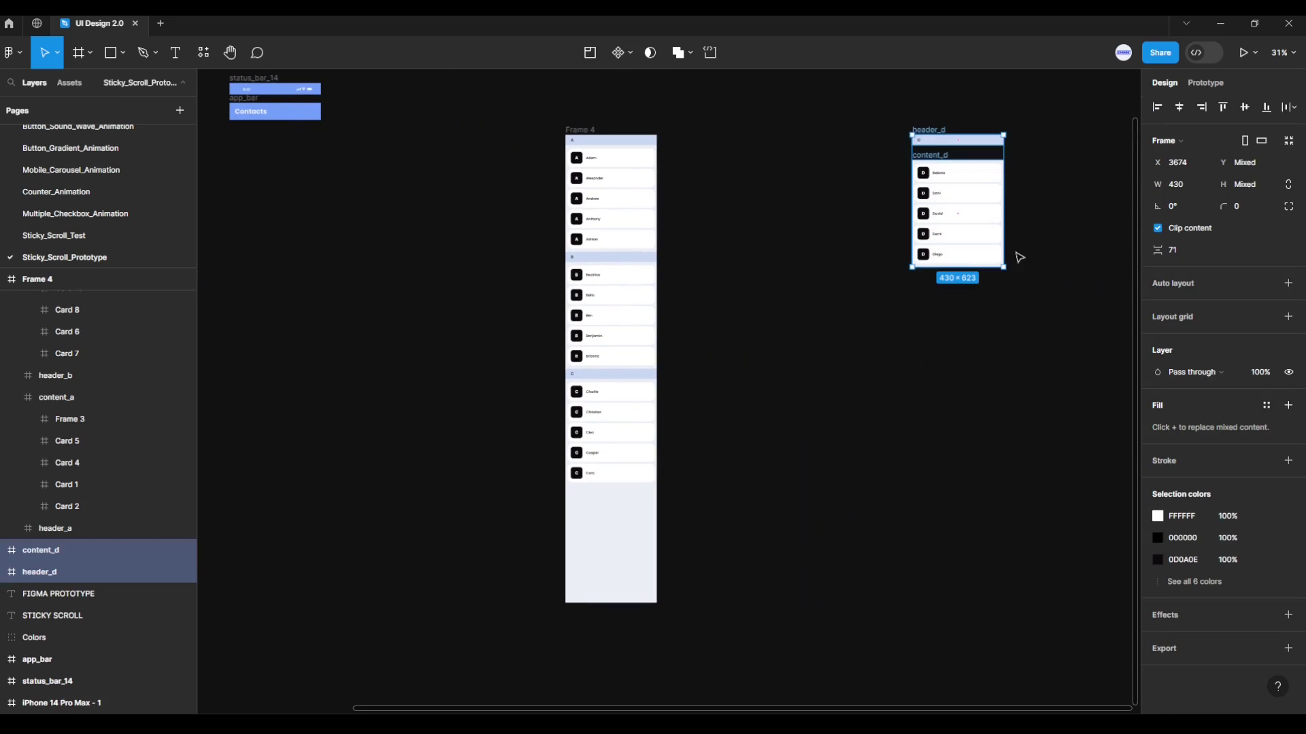
{"action": "left_click_drag", "start_coordinate": [993, 182], "coordinate": [753, 535]}
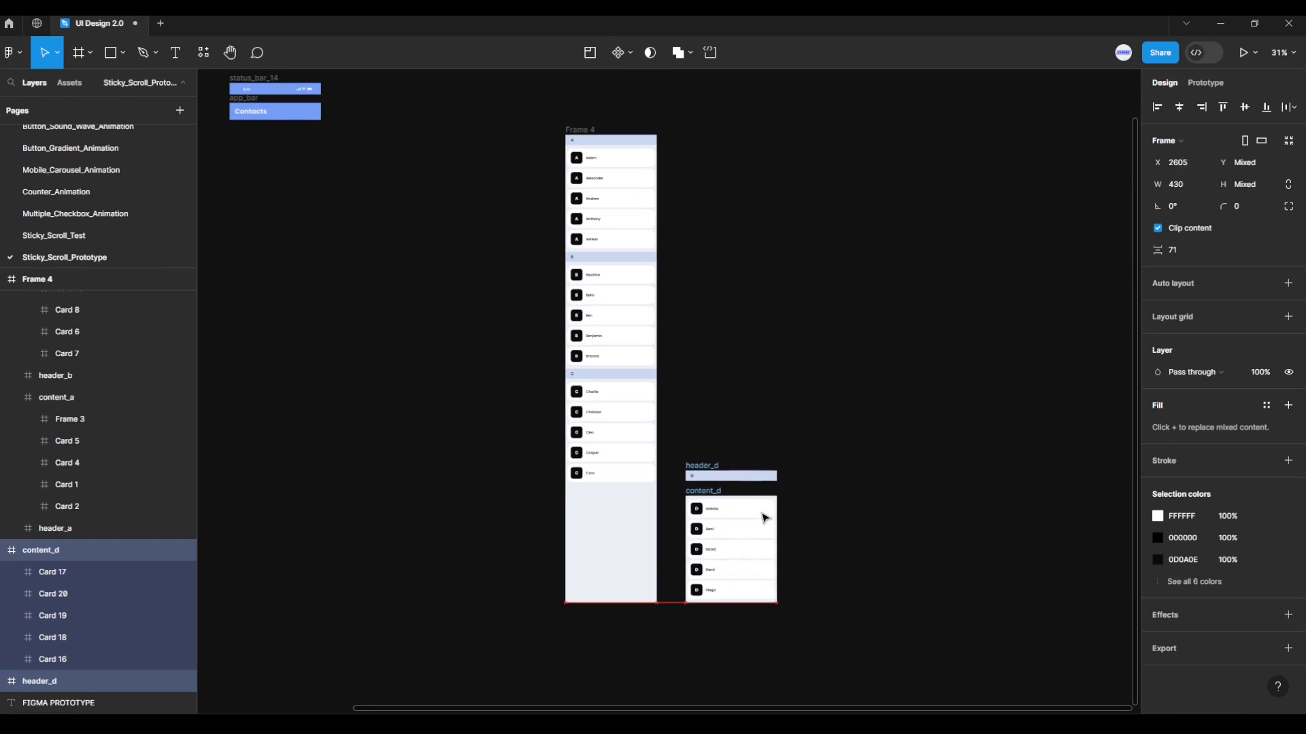
{"action": "scroll", "coordinate": [680, 533], "scroll_direction": "up", "scroll_amount": 3}
{"action": "scroll", "coordinate": [629, 531], "scroll_direction": "up", "scroll_amount": 3}
{"action": "scroll", "coordinate": [735, 368], "scroll_direction": "up", "scroll_amount": 1}
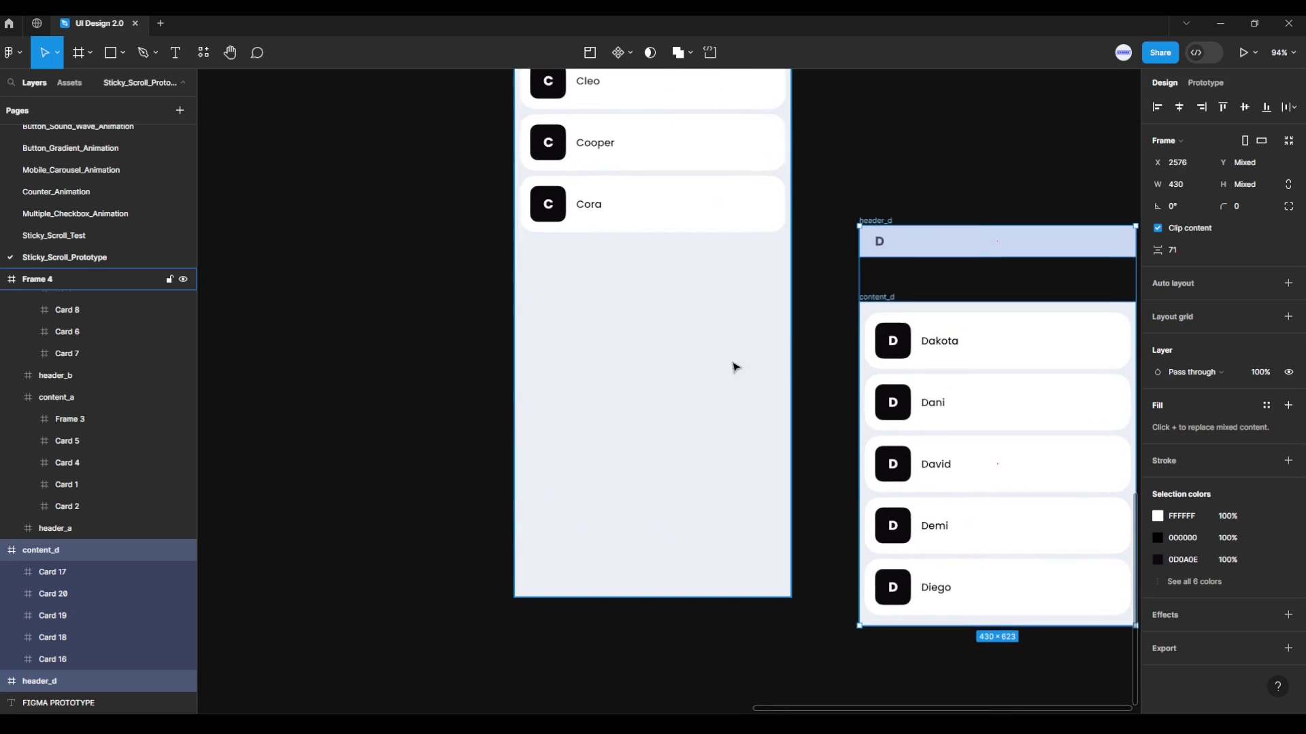
{"action": "left_click", "coordinate": [843, 265]}
Place header_d in Frame 4, centred horizontally right under the C cards.
{"action": "left_click_drag", "start_coordinate": [870, 221], "coordinate": [526, 293]}
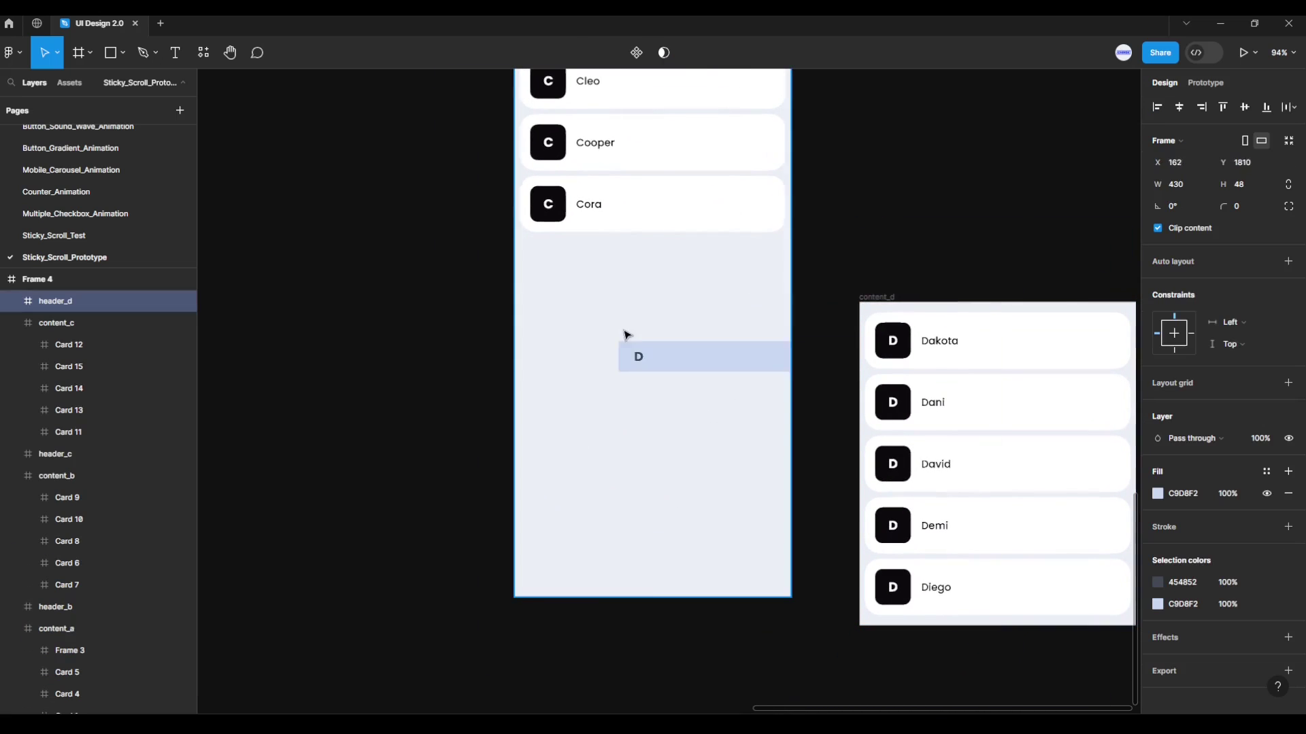
{"action": "left_click", "coordinate": [1172, 108]}
{"action": "scroll", "coordinate": [700, 293], "scroll_direction": "left", "scroll_amount": 3}
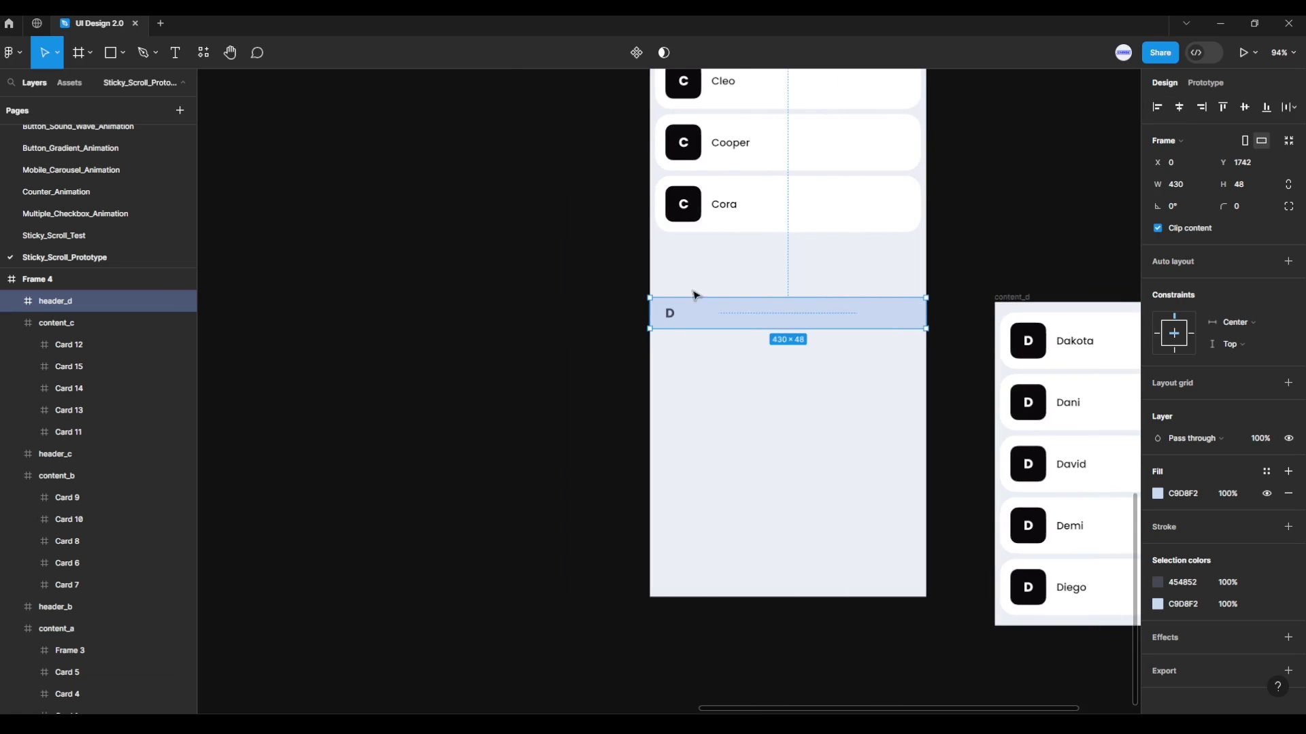
{"action": "scroll", "coordinate": [851, 297], "scroll_direction": "up", "scroll_amount": 3}
{"action": "left_click_drag", "start_coordinate": [856, 315], "coordinate": [854, 230]}
{"action": "left_click", "coordinate": [1038, 320]}
Place the D cards, Dakota to Diego, centred horizontally directly under header D.
{"action": "scroll", "coordinate": [1038, 319], "scroll_direction": "down", "scroll_amount": 3}
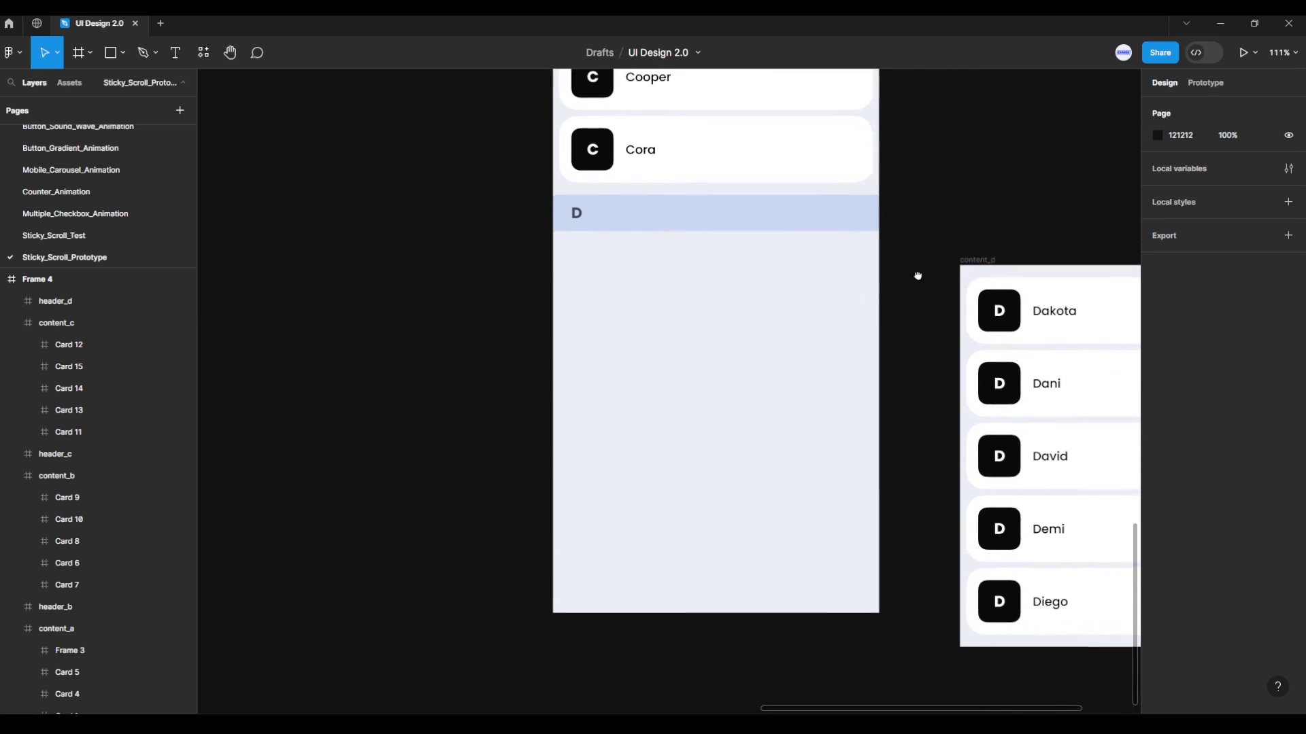
{"action": "mouse_move", "coordinate": [955, 263]}
{"action": "left_mouse_down"}
{"action": "mouse_move", "coordinate": [779, 291]}
{"action": "mouse_move", "coordinate": [572, 254]}
{"action": "left_mouse_up"}
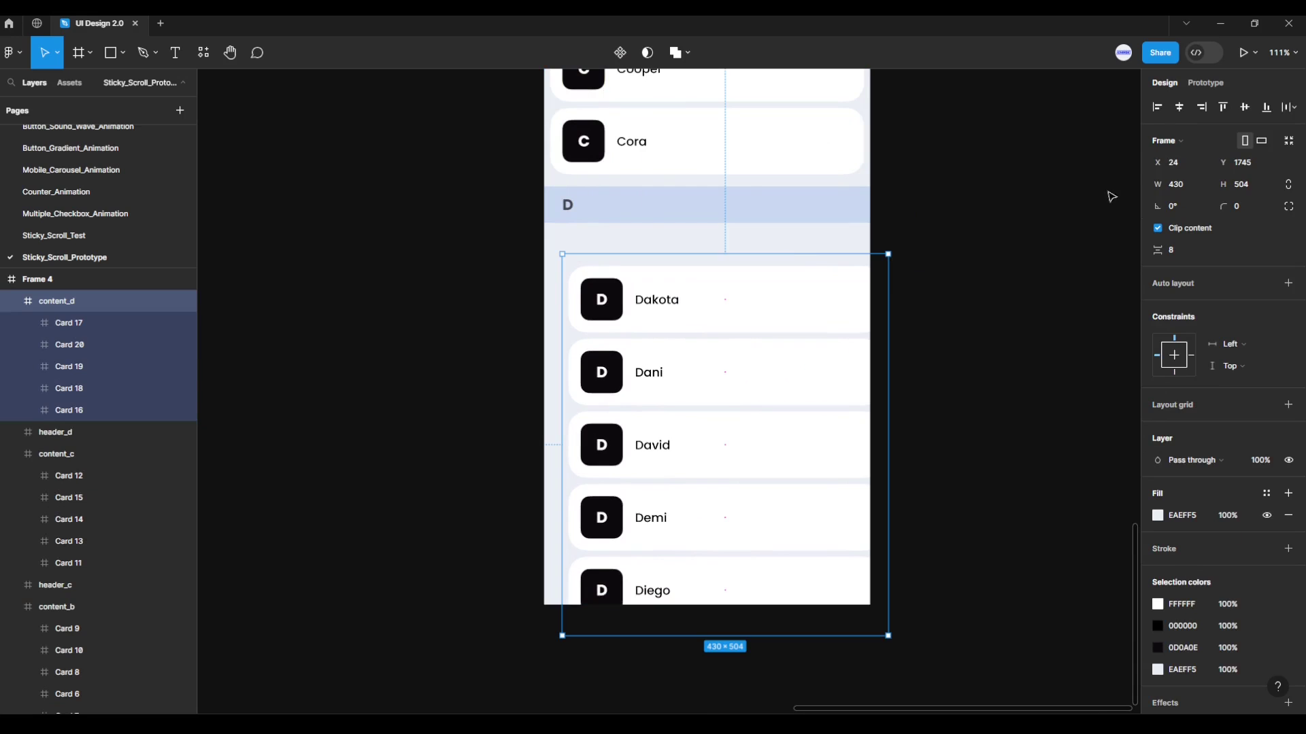
{"action": "left_click", "coordinate": [1180, 107]}
{"action": "scroll", "coordinate": [758, 283], "scroll_direction": "up", "scroll_amount": 1}
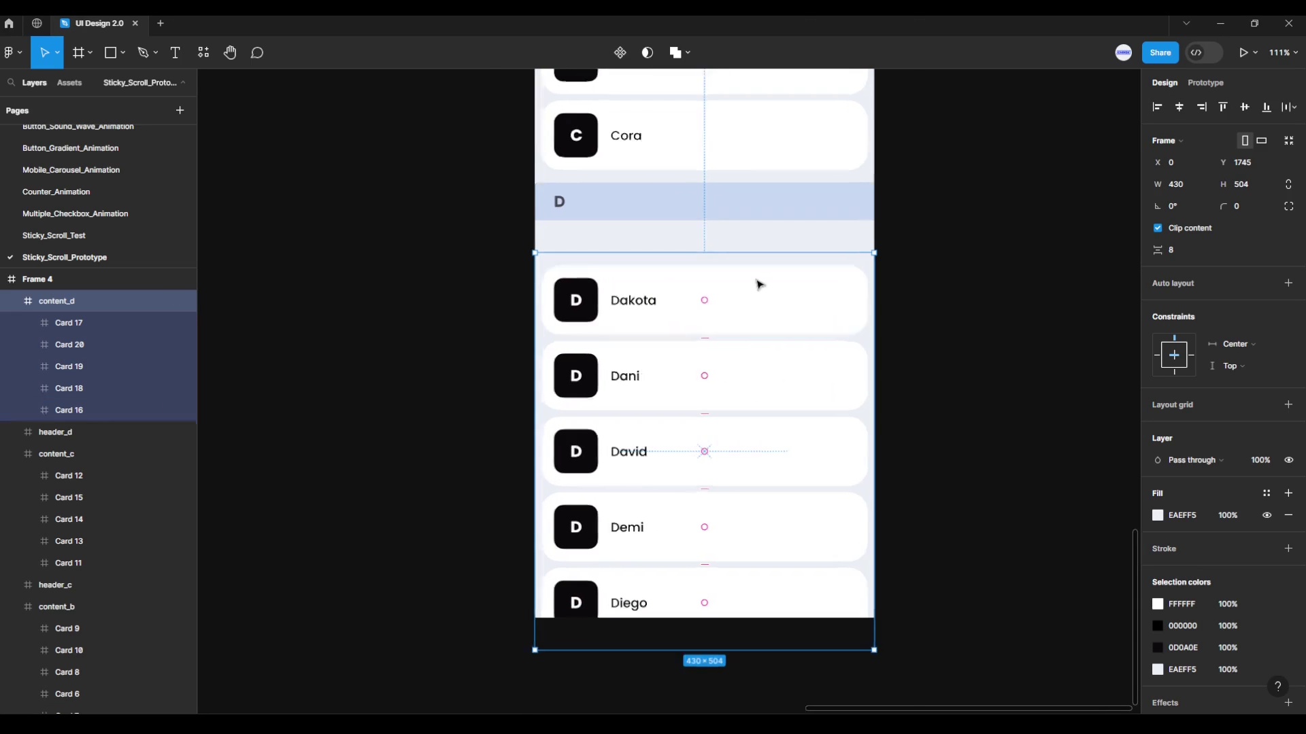
{"action": "scroll", "coordinate": [748, 289], "scroll_direction": "up", "scroll_amount": 3}
{"action": "left_click_drag", "start_coordinate": [744, 299], "coordinate": [736, 263]}
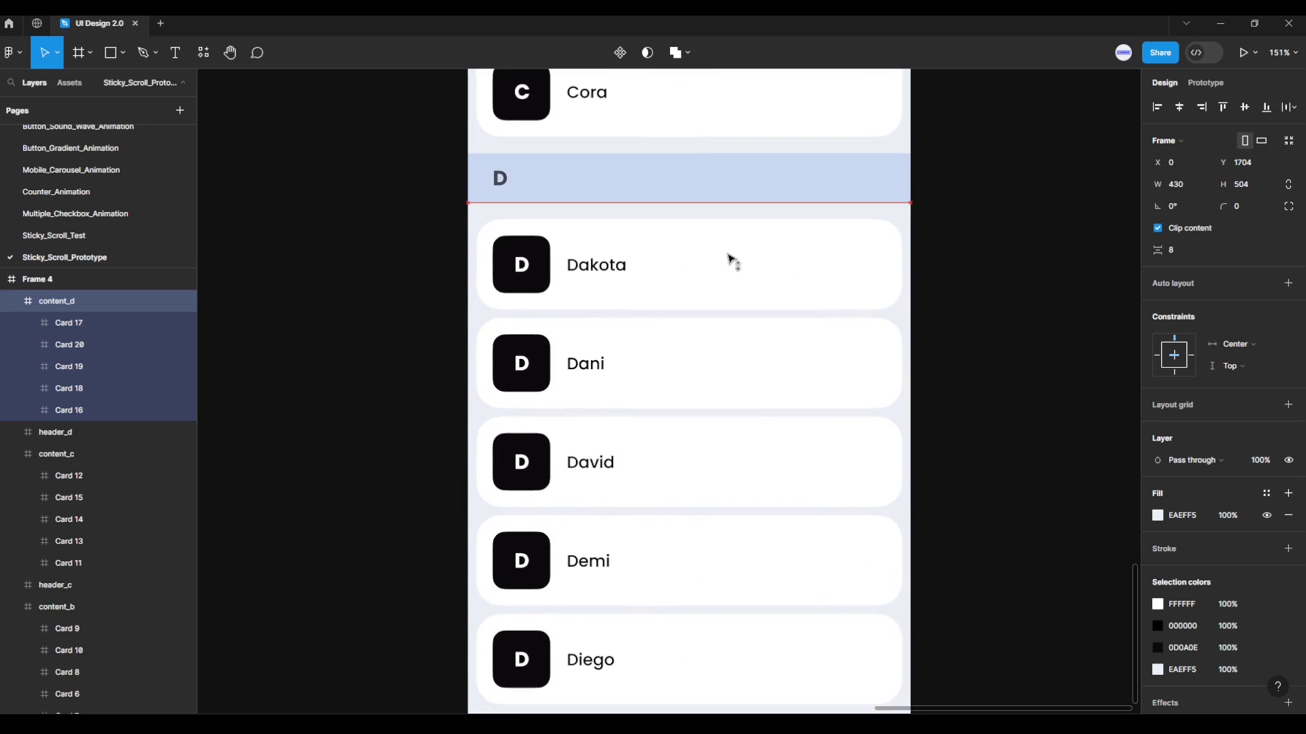
{"action": "scroll", "coordinate": [986, 398], "scroll_direction": "down", "scroll_amount": 2}
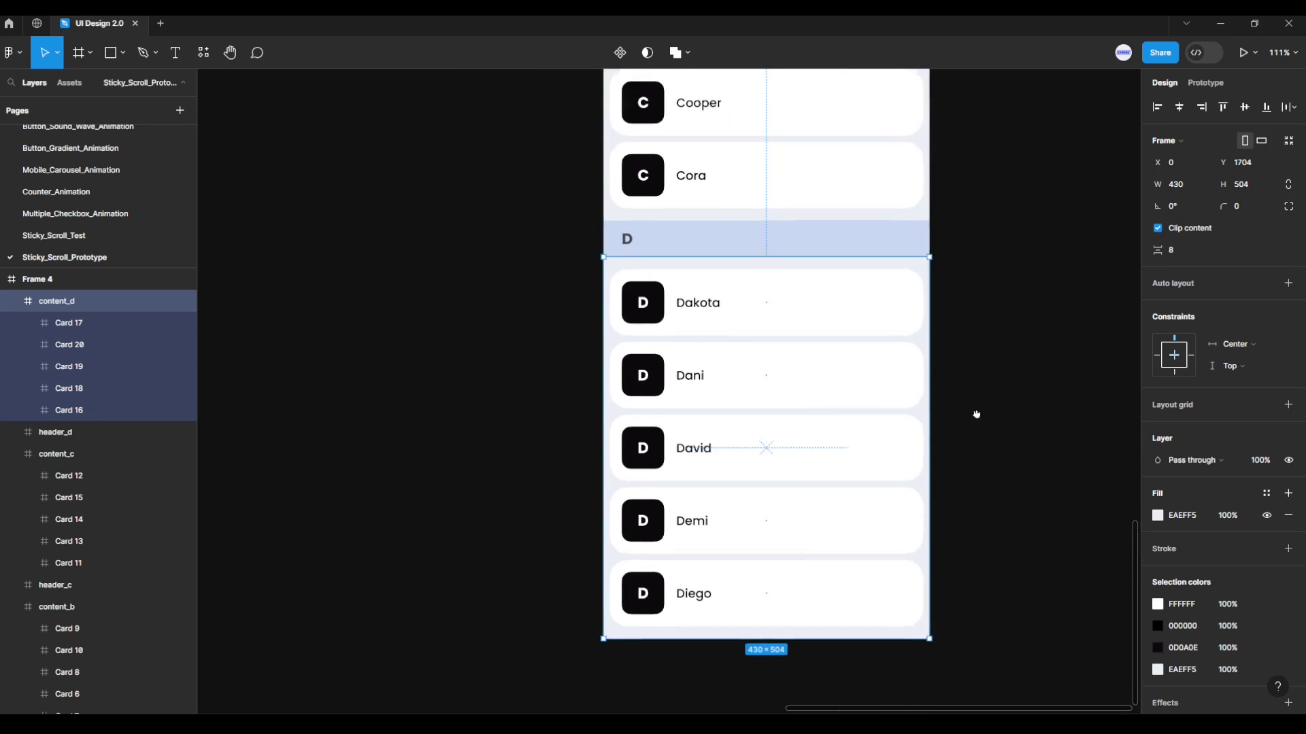
{"action": "scroll", "coordinate": [939, 436], "scroll_direction": "down", "scroll_amount": 1}
{"action": "scroll", "coordinate": [766, 558], "scroll_direction": "up", "scroll_amount": 2}
{"action": "scroll", "coordinate": [767, 558], "scroll_direction": "up", "scroll_amount": 4}
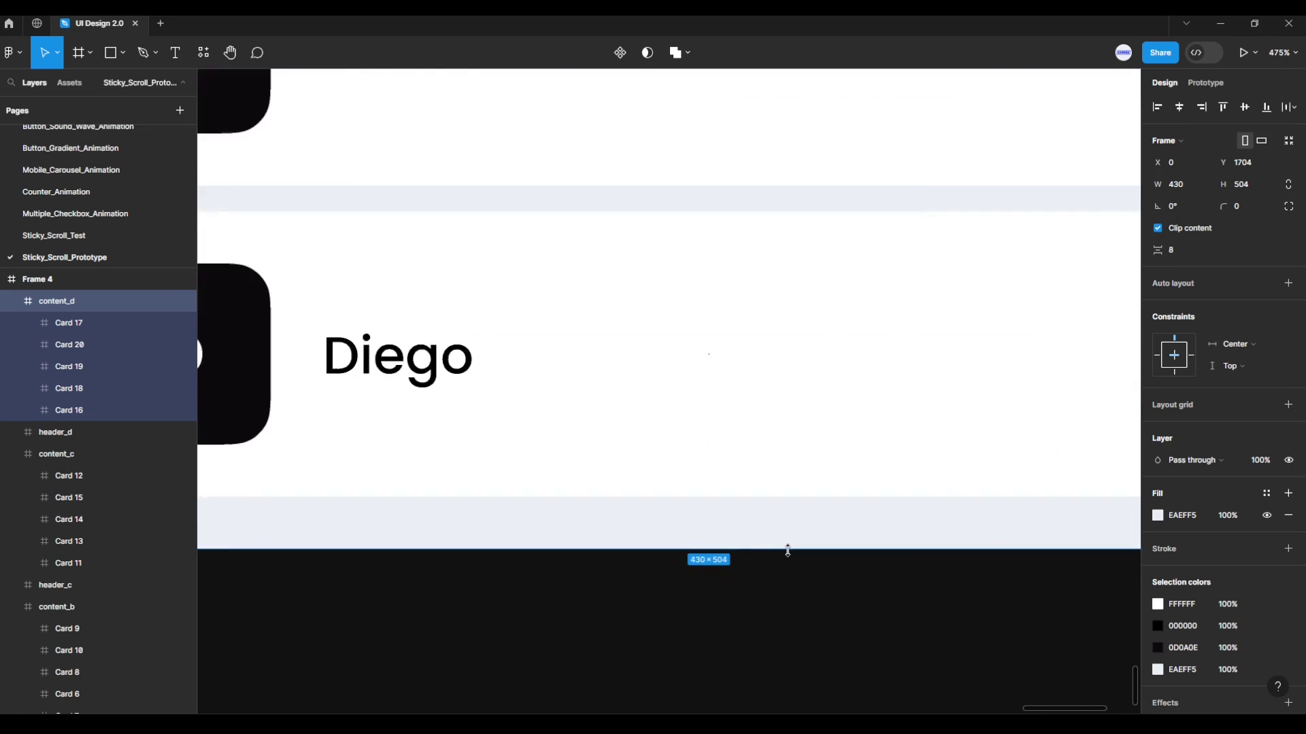
{"action": "scroll", "coordinate": [782, 548], "scroll_direction": "down", "scroll_amount": 5}
{"action": "scroll", "coordinate": [863, 451], "scroll_direction": "down", "scroll_amount": 2}
{"action": "scroll", "coordinate": [945, 281], "scroll_direction": "down", "scroll_amount": 1}
Drag Frame 4 left so the A–D list sits directly under the Contacts app bar.
{"action": "left_click", "coordinate": [943, 272]}
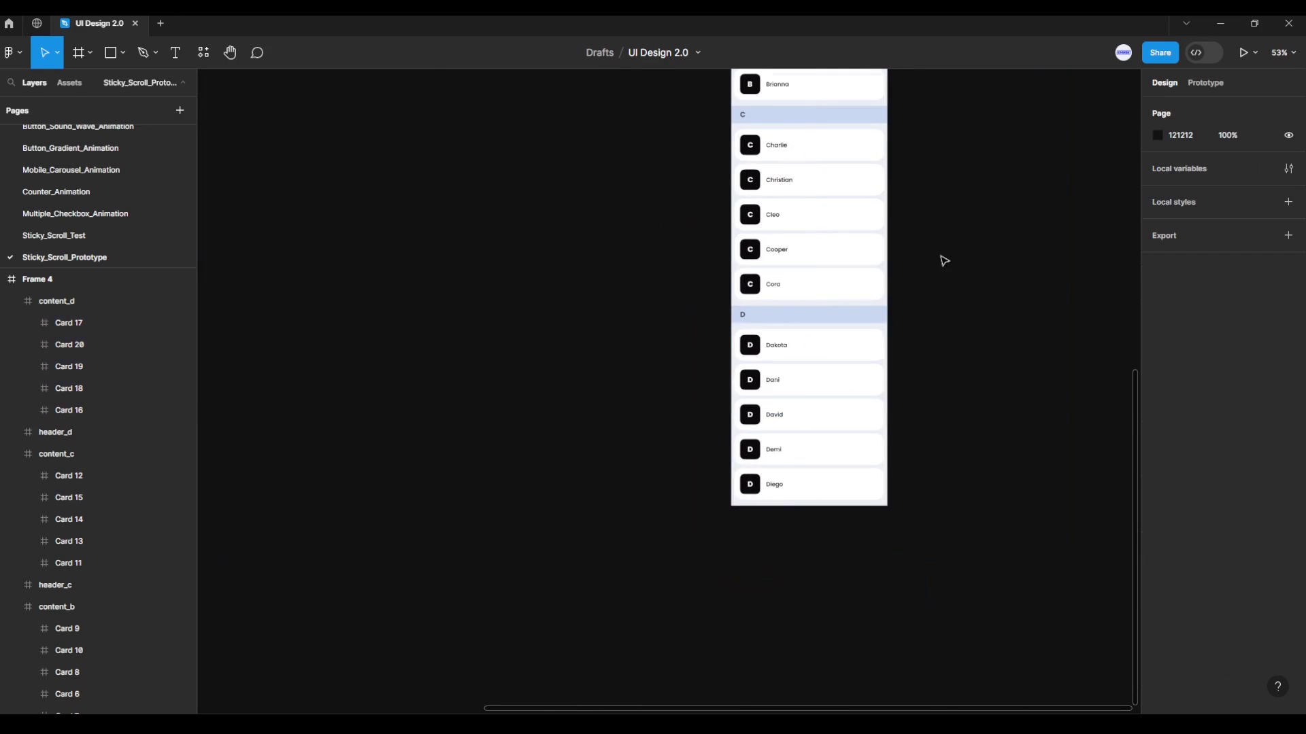
{"action": "scroll", "coordinate": [941, 312], "scroll_direction": "down", "scroll_amount": 2}
{"action": "scroll", "coordinate": [918, 435], "scroll_direction": "up", "scroll_amount": 1}
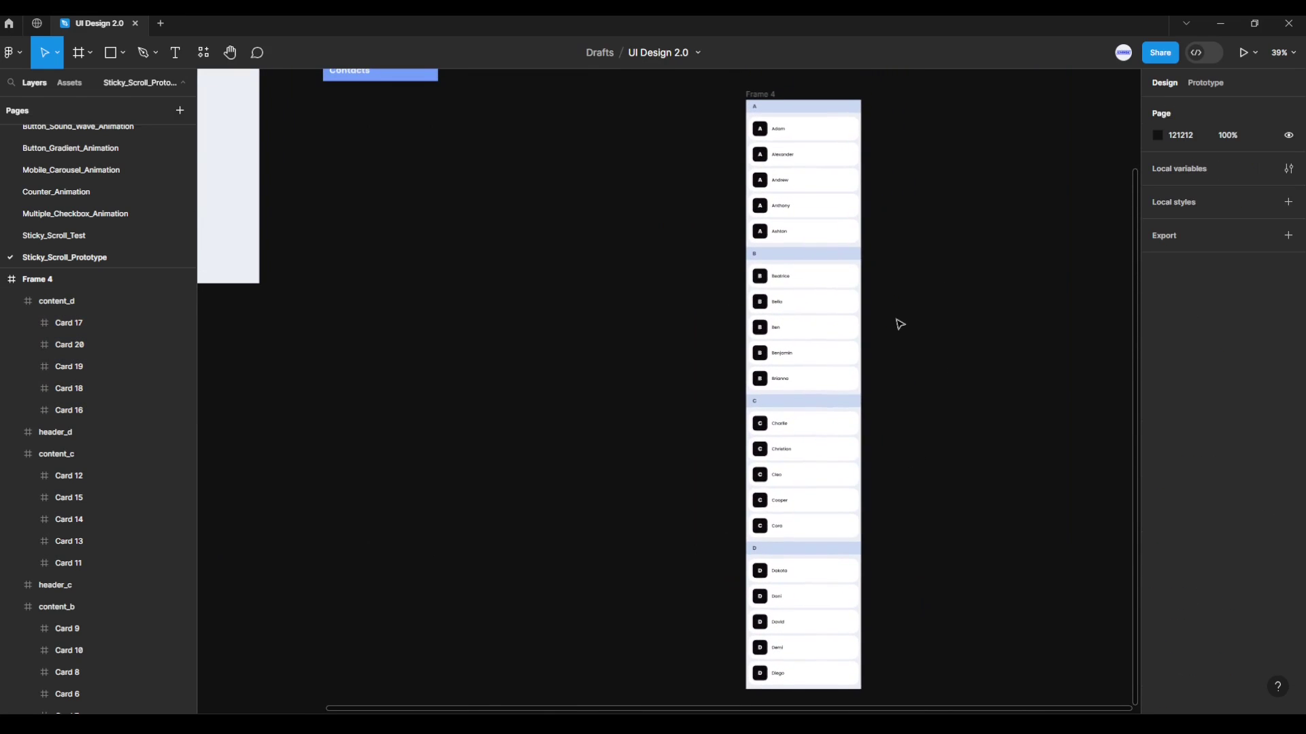
{"action": "scroll", "coordinate": [938, 340], "scroll_direction": "up", "scroll_amount": 3}
{"action": "mouse_move", "coordinate": [824, 212]}
{"action": "left_mouse_down"}
{"action": "mouse_move", "coordinate": [445, 234]}
{"action": "mouse_move", "coordinate": [419, 220]}
{"action": "left_mouse_up"}
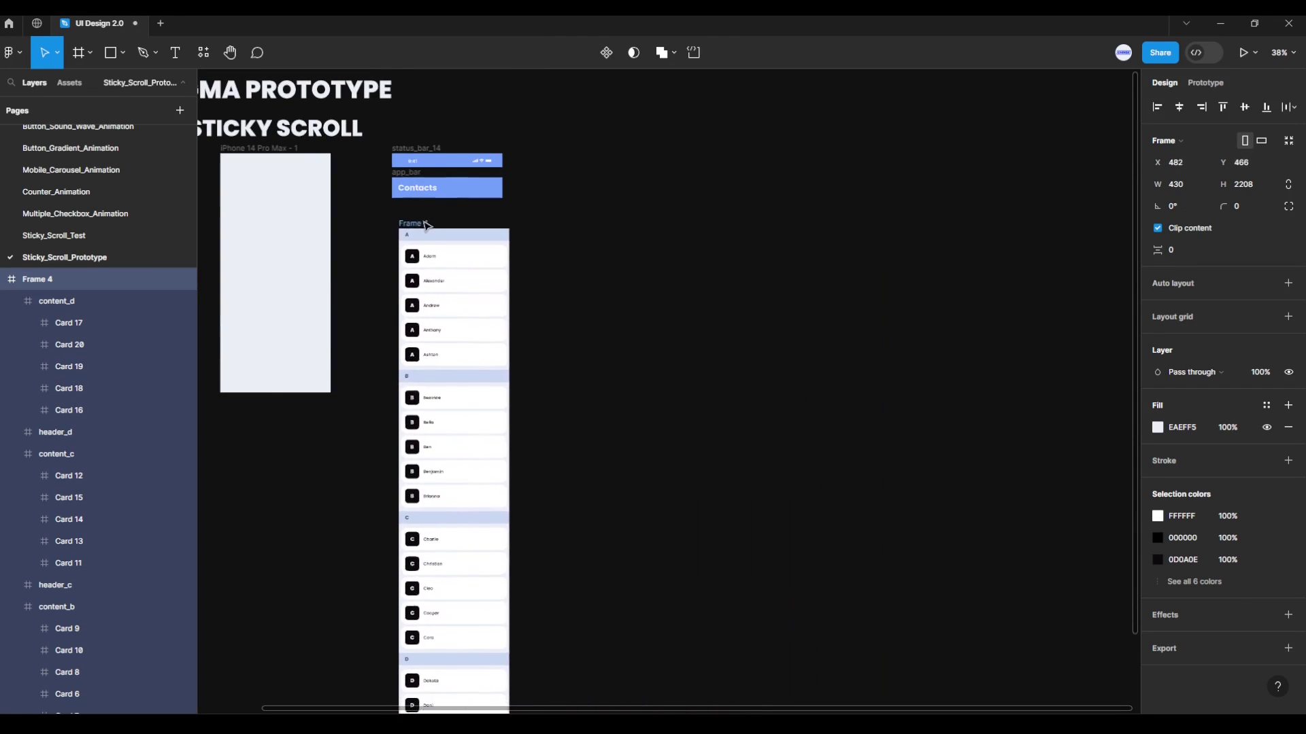
{"action": "left_click_drag", "start_coordinate": [637, 413], "coordinate": [787, 415]}
{"action": "scroll", "coordinate": [787, 414], "scroll_direction": "down", "scroll_amount": 1}
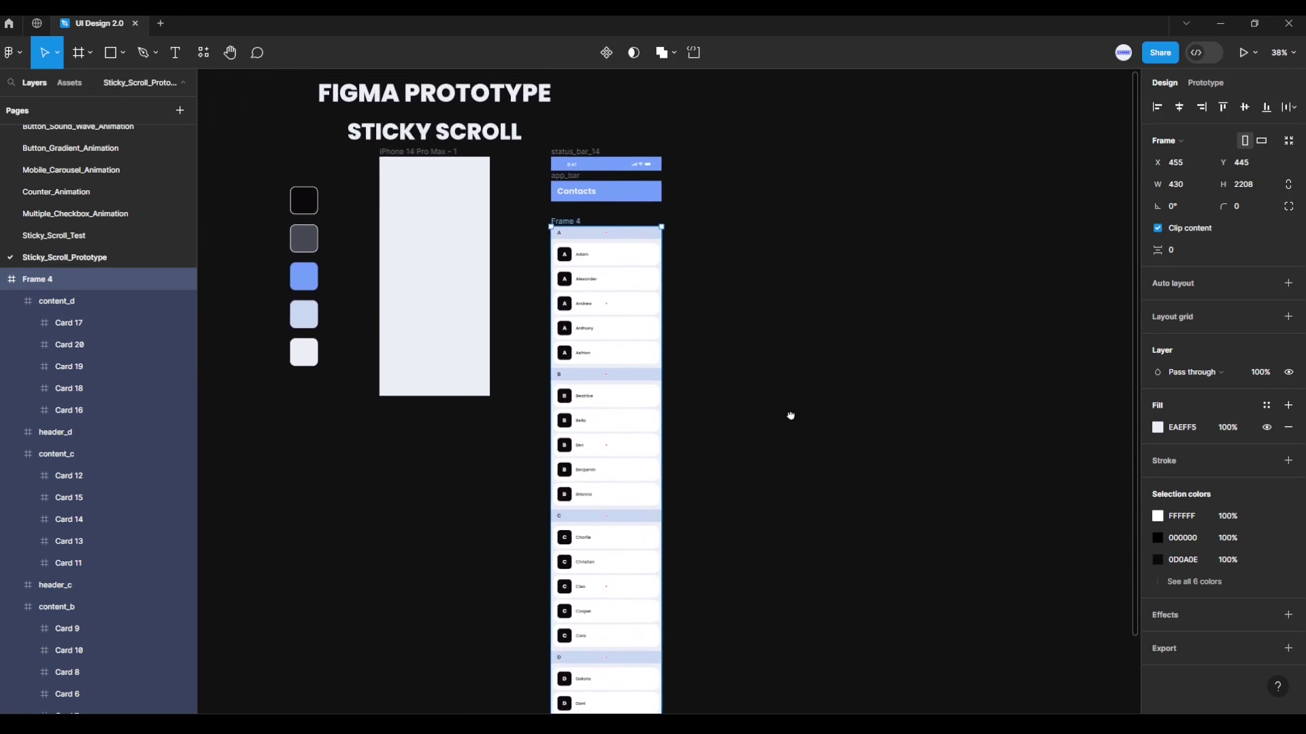
{"action": "left_click_drag", "start_coordinate": [783, 460], "coordinate": [831, 399]}
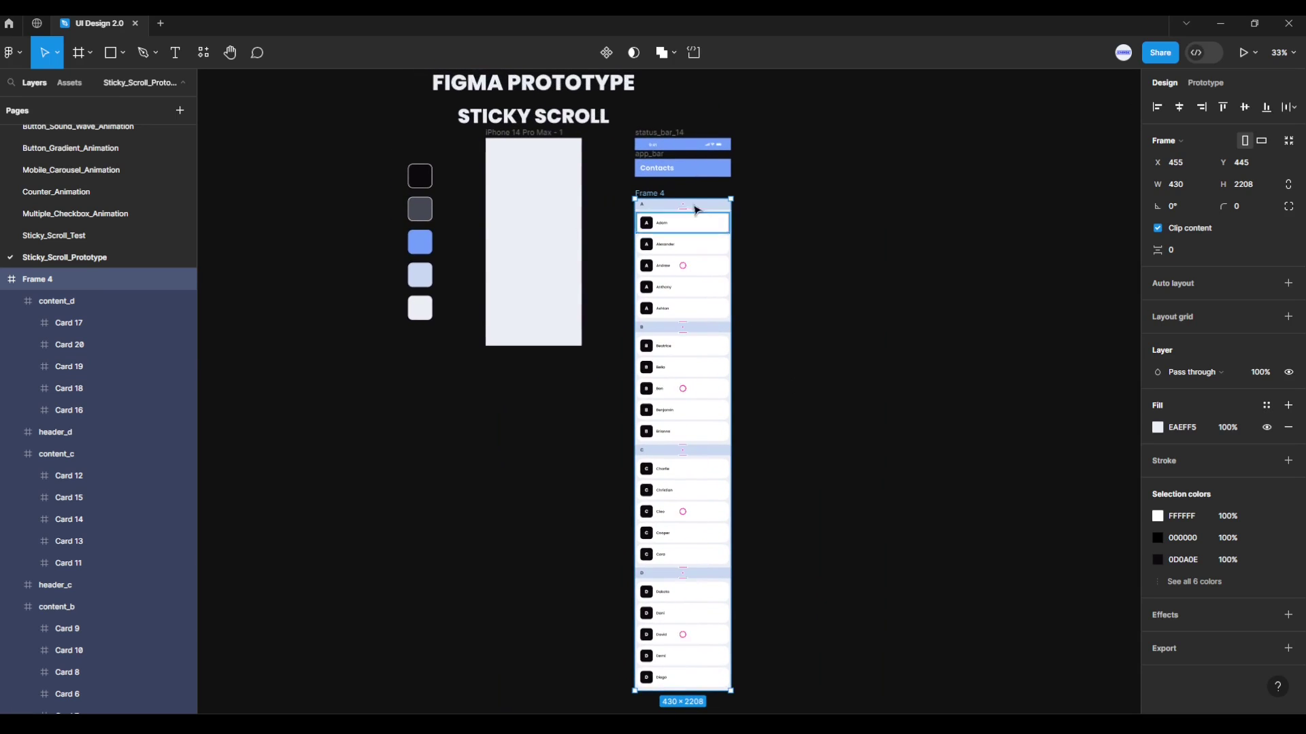
{"action": "scroll", "coordinate": [744, 254], "scroll_direction": "up", "scroll_amount": 2}
{"action": "scroll", "coordinate": [744, 256], "scroll_direction": "up", "scroll_amount": 2}
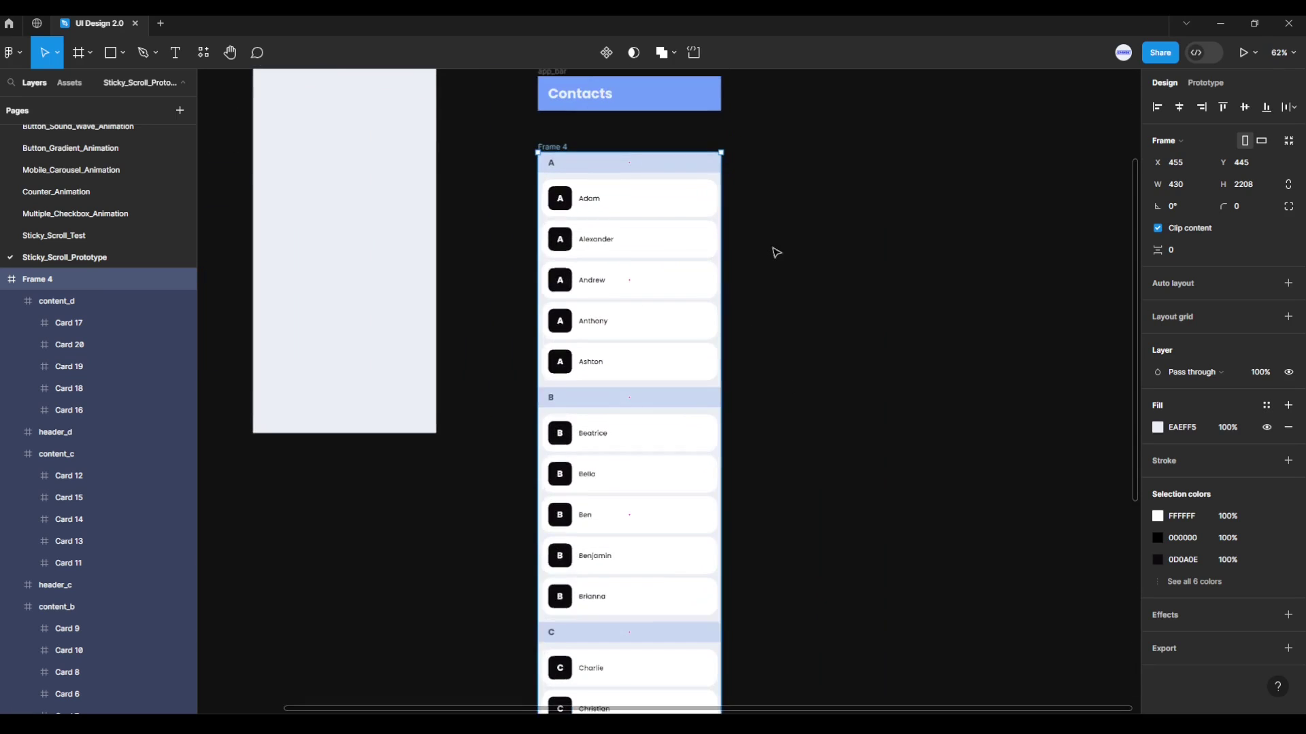
{"action": "scroll", "coordinate": [775, 251], "scroll_direction": "up", "scroll_amount": 2}
{"action": "left_click_drag", "start_coordinate": [845, 363], "coordinate": [912, 446]}
Move the status bar into the iPhone frame and align it to the frame's top.
{"action": "left_click", "coordinate": [912, 446]}
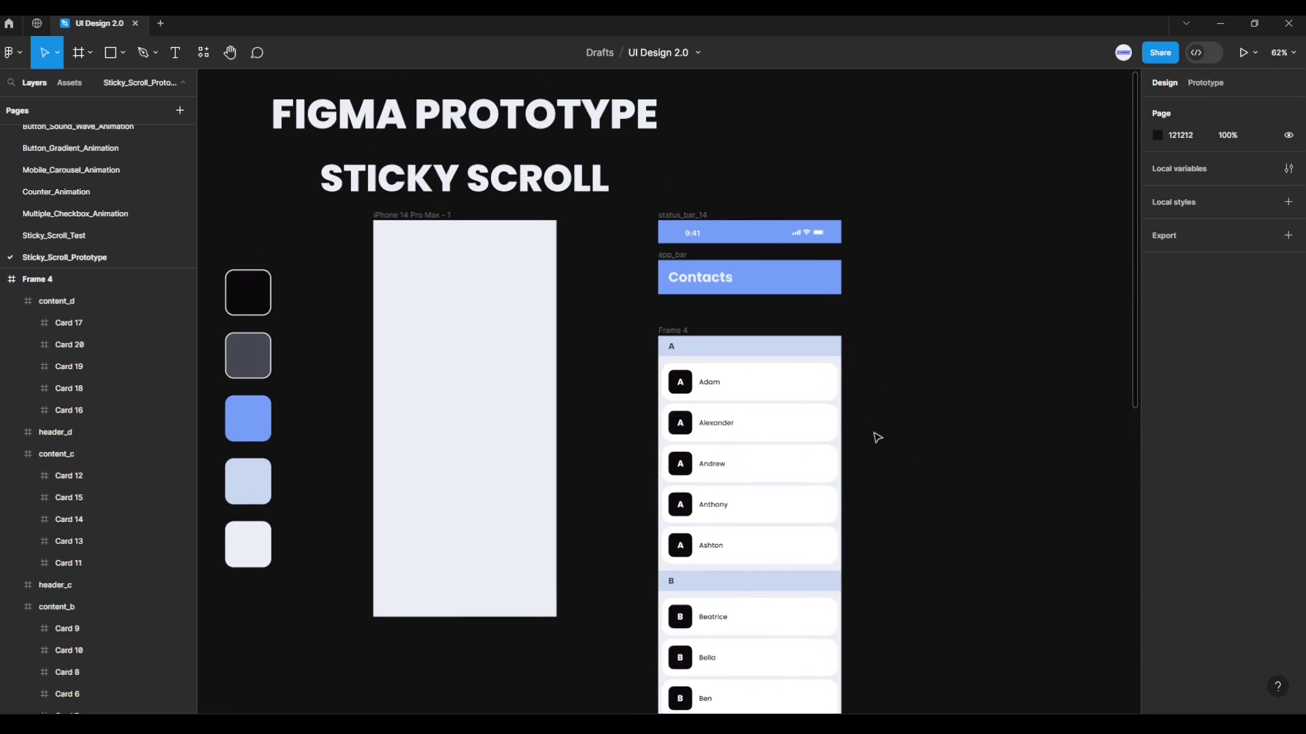
{"action": "left_click_drag", "start_coordinate": [685, 219], "coordinate": [415, 271]}
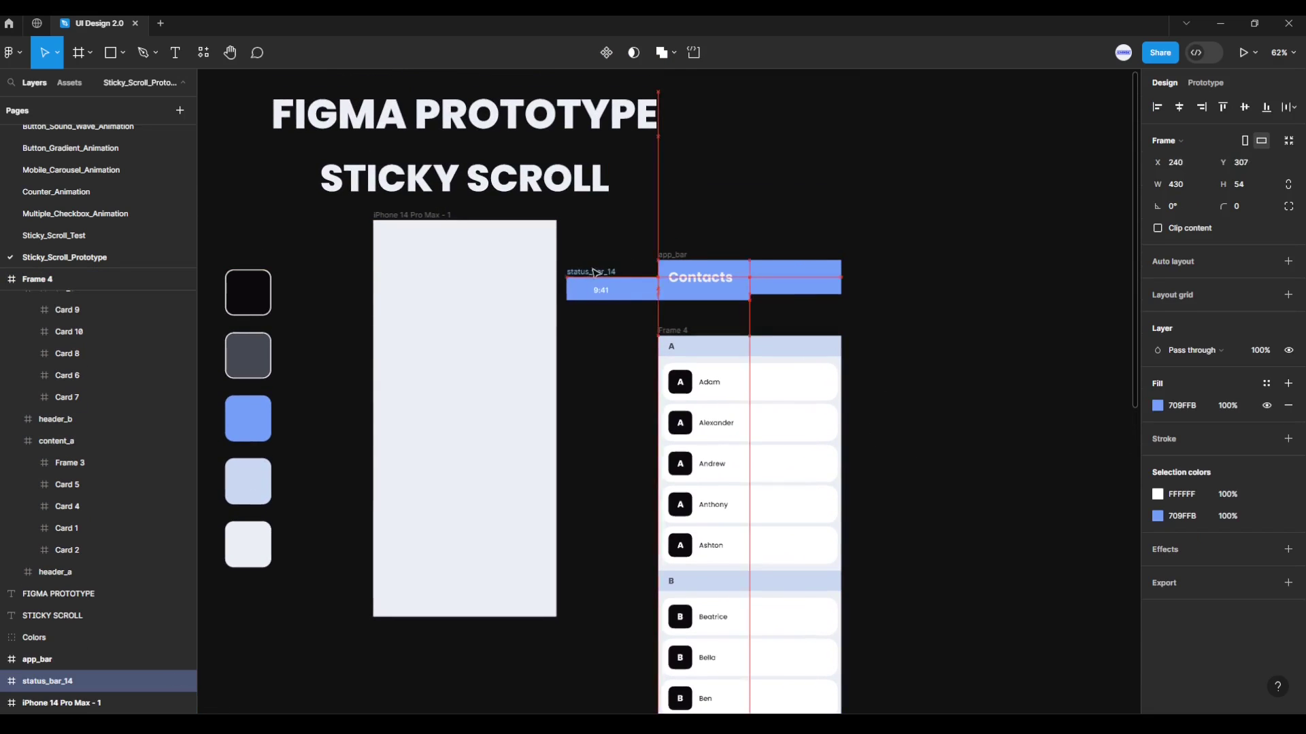
{"action": "left_click", "coordinate": [504, 294]}
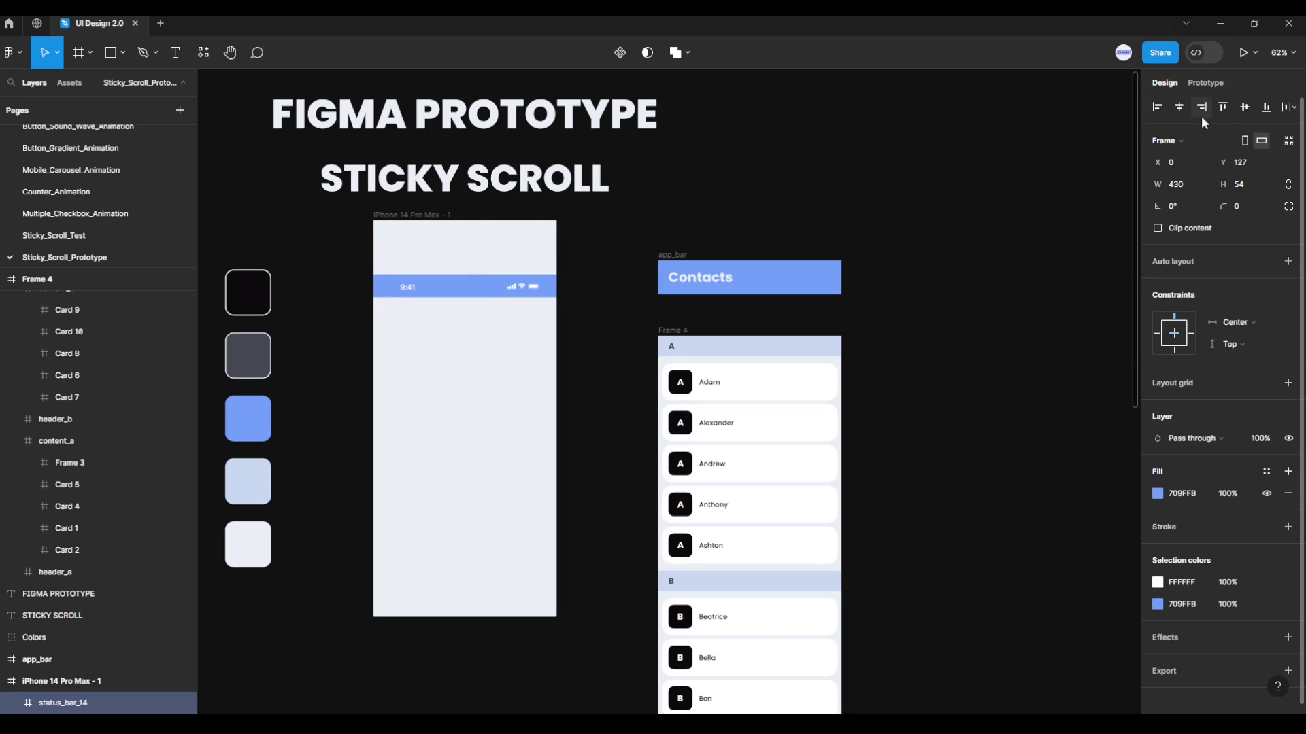
{"action": "left_click", "coordinate": [1227, 109]}
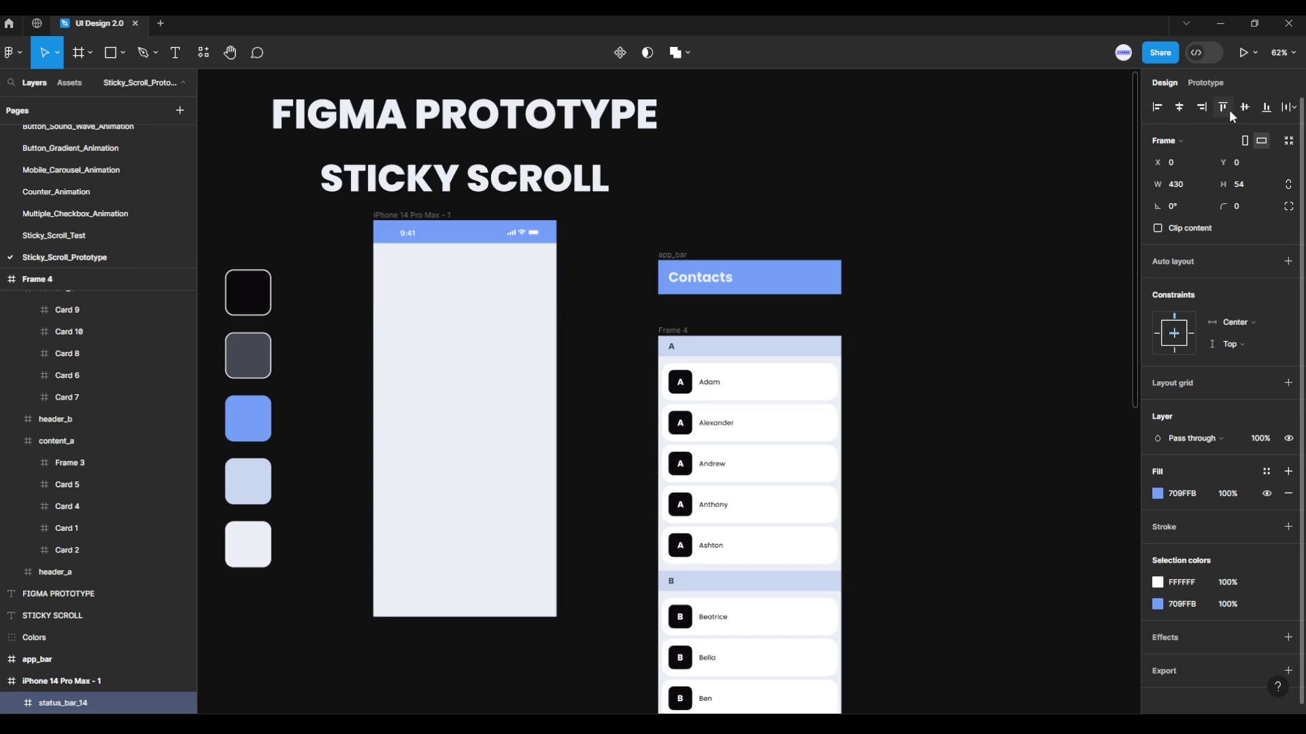
Centre the Contacts app bar horizontally in the phone at x 0, y 62, under the status bar.
{"action": "left_click", "coordinate": [703, 245]}
{"action": "left_click_drag", "start_coordinate": [672, 259], "coordinate": [423, 283]}
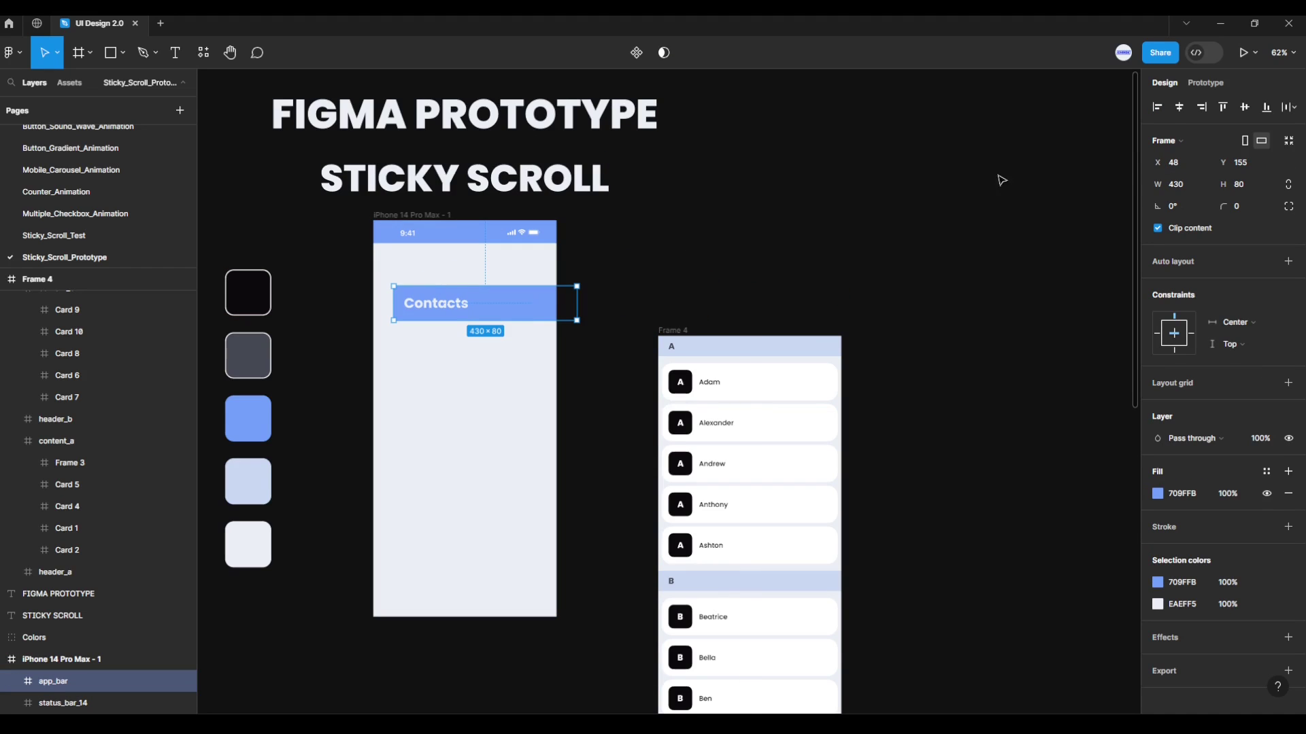
{"action": "left_click", "coordinate": [1179, 108]}
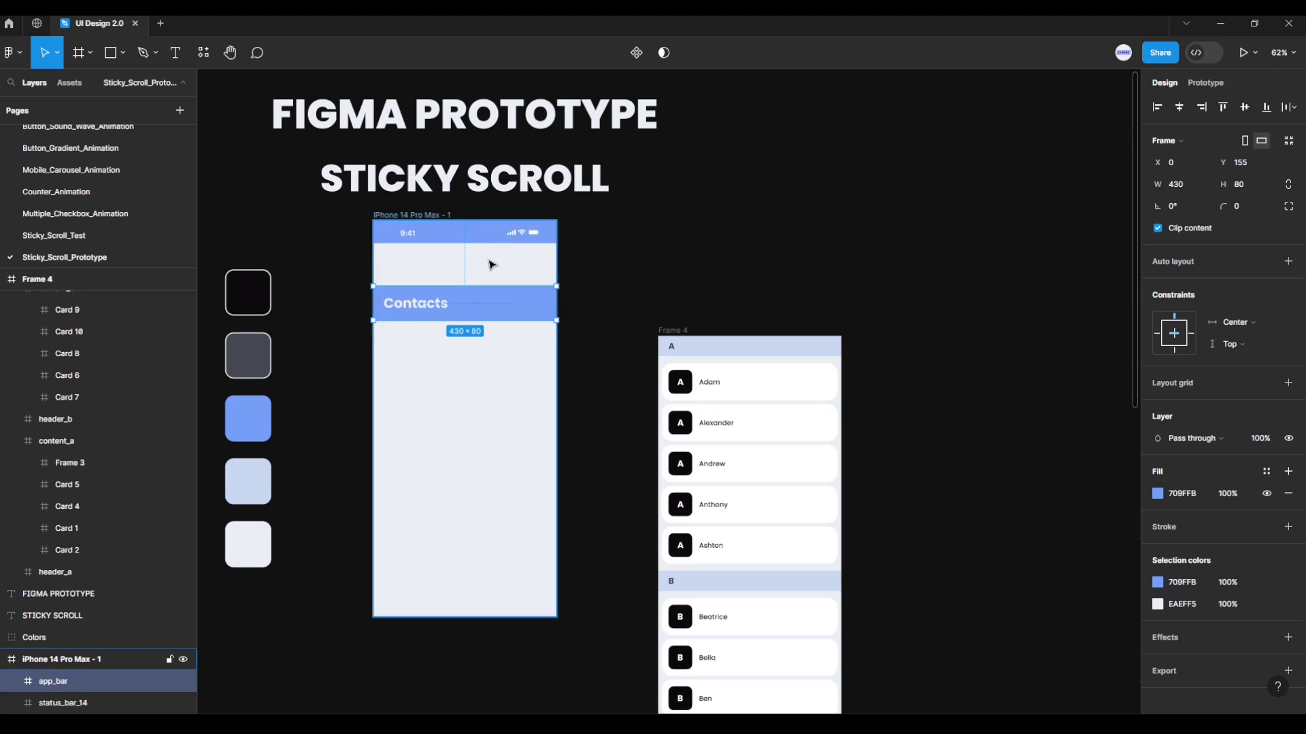
{"action": "scroll", "coordinate": [415, 262], "scroll_direction": "up", "scroll_amount": 2, "text": "ctrl"}
{"action": "scroll", "coordinate": [417, 267], "scroll_direction": "up", "scroll_amount": 4, "text": "ctrl"}
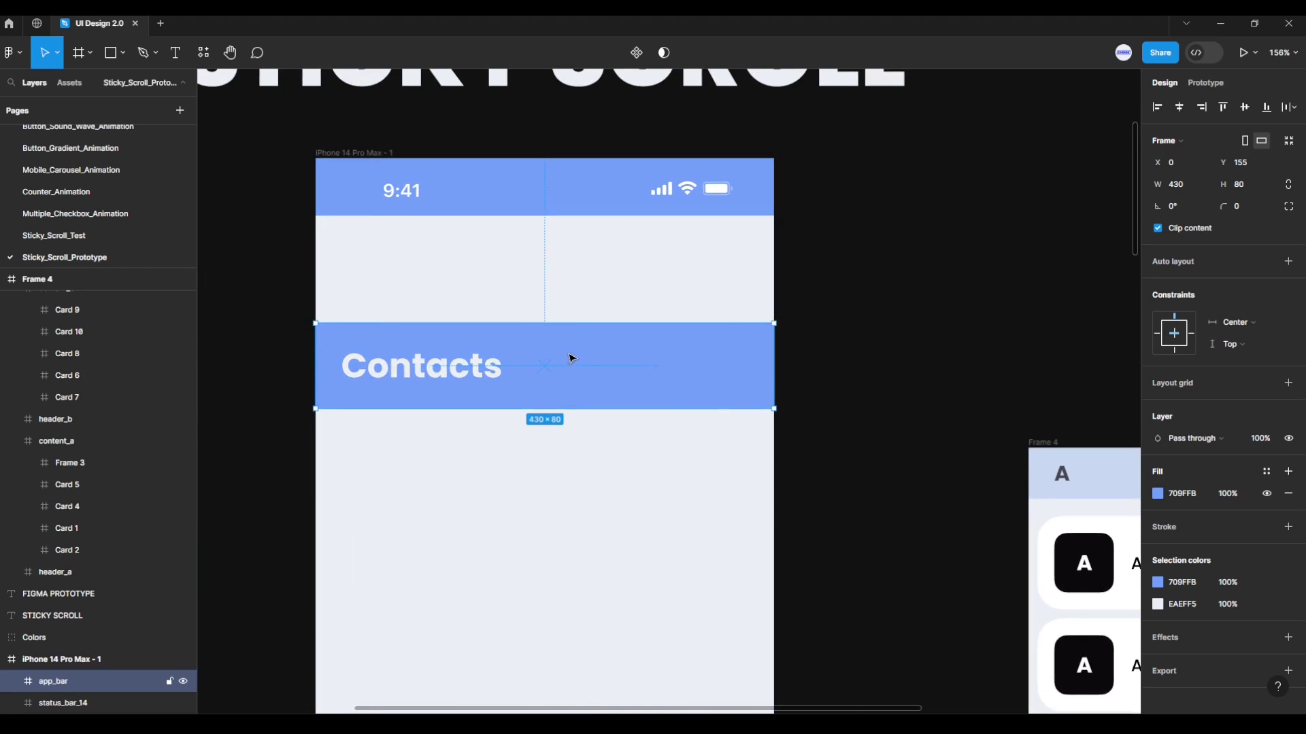
{"action": "left_click_drag", "start_coordinate": [570, 358], "coordinate": [549, 255]}
{"action": "left_click", "coordinate": [643, 414]}
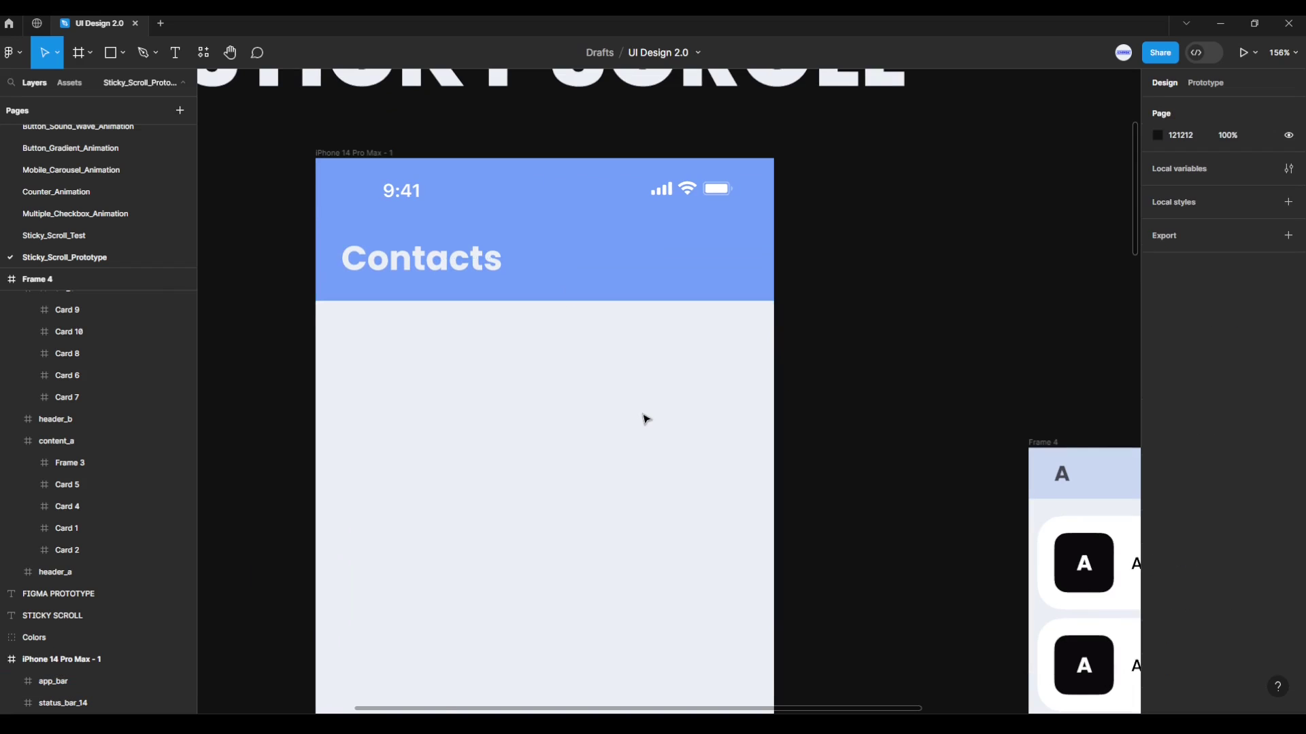
{"action": "scroll", "coordinate": [644, 417], "scroll_direction": "down", "scroll_amount": 2, "text": "ctrl"}
{"action": "scroll", "coordinate": [633, 436], "scroll_direction": "down", "scroll_amount": 2, "text": "ctrl"}
{"action": "scroll", "coordinate": [612, 422], "scroll_direction": "down", "scroll_amount": 2, "text": "ctrl"}
{"action": "scroll", "coordinate": [602, 416], "scroll_direction": "down", "scroll_amount": 2}
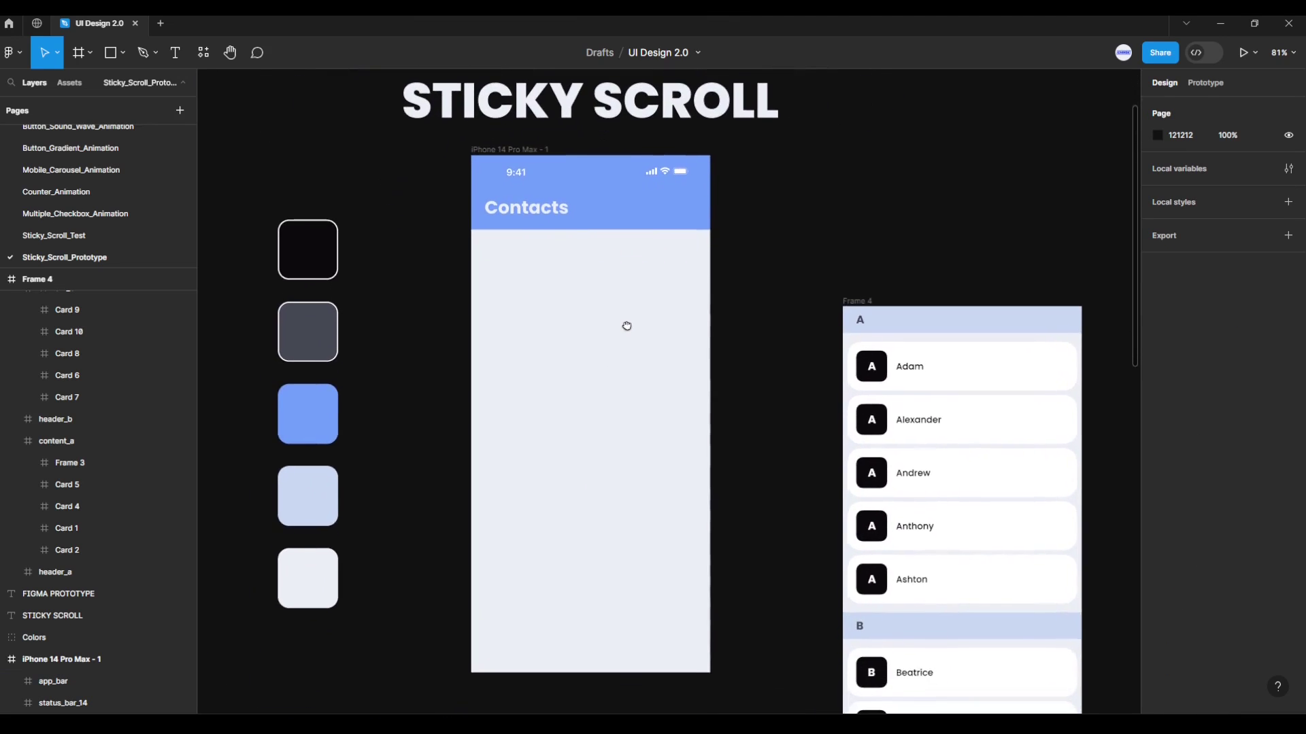
{"action": "scroll", "coordinate": [624, 323], "scroll_direction": "down", "scroll_amount": 2, "text": "ctrl"}
{"action": "scroll", "coordinate": [630, 330], "scroll_direction": "down", "scroll_amount": 1, "text": "ctrl"}
{"action": "scroll", "coordinate": [757, 385], "scroll_direction": "down", "scroll_amount": 2, "text": "ctrl"}
{"action": "left_click_drag", "start_coordinate": [757, 385], "coordinate": [730, 353]}
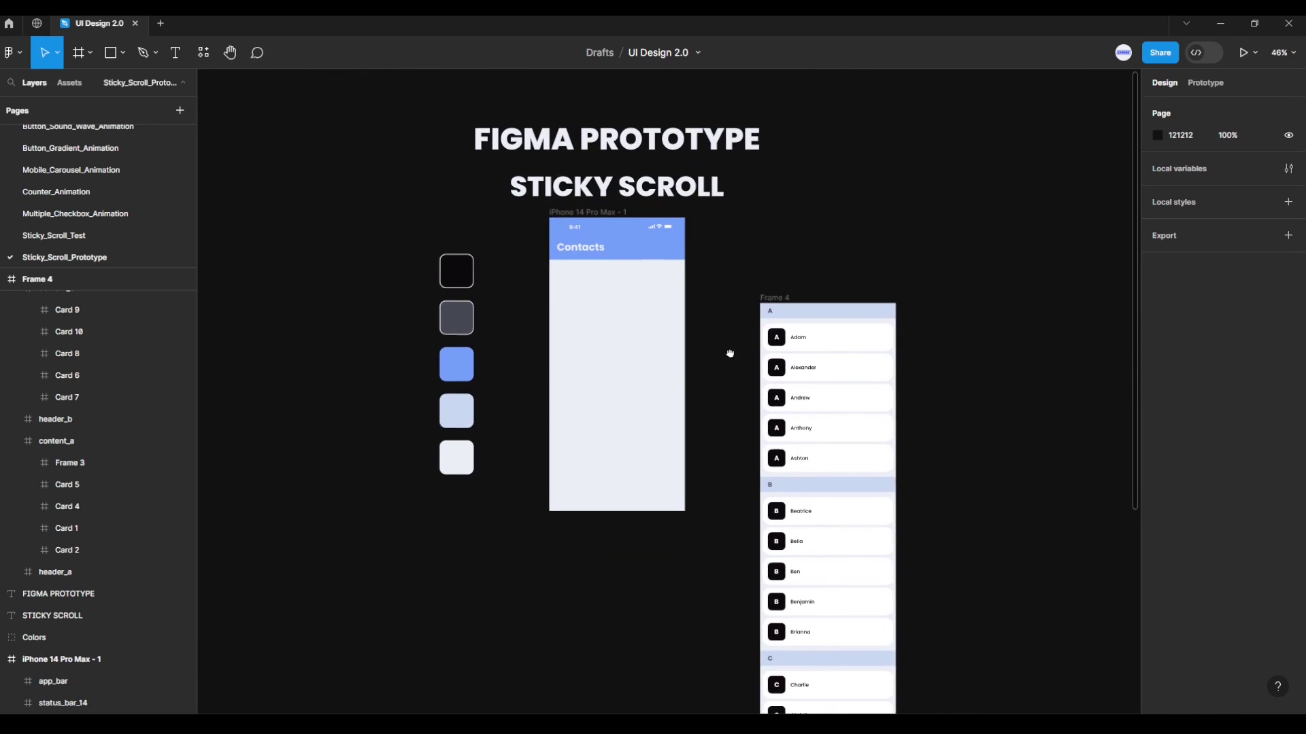
Drop Frame 4 into the iPhone 14 Pro Max - 1 frame at x 0, just below the app bar.
{"action": "mouse_move", "coordinate": [778, 300]}
{"action": "left_mouse_down"}
{"action": "mouse_move", "coordinate": [590, 345]}
{"action": "mouse_move", "coordinate": [563, 259]}
{"action": "mouse_move", "coordinate": [570, 273]}
{"action": "left_mouse_up"}
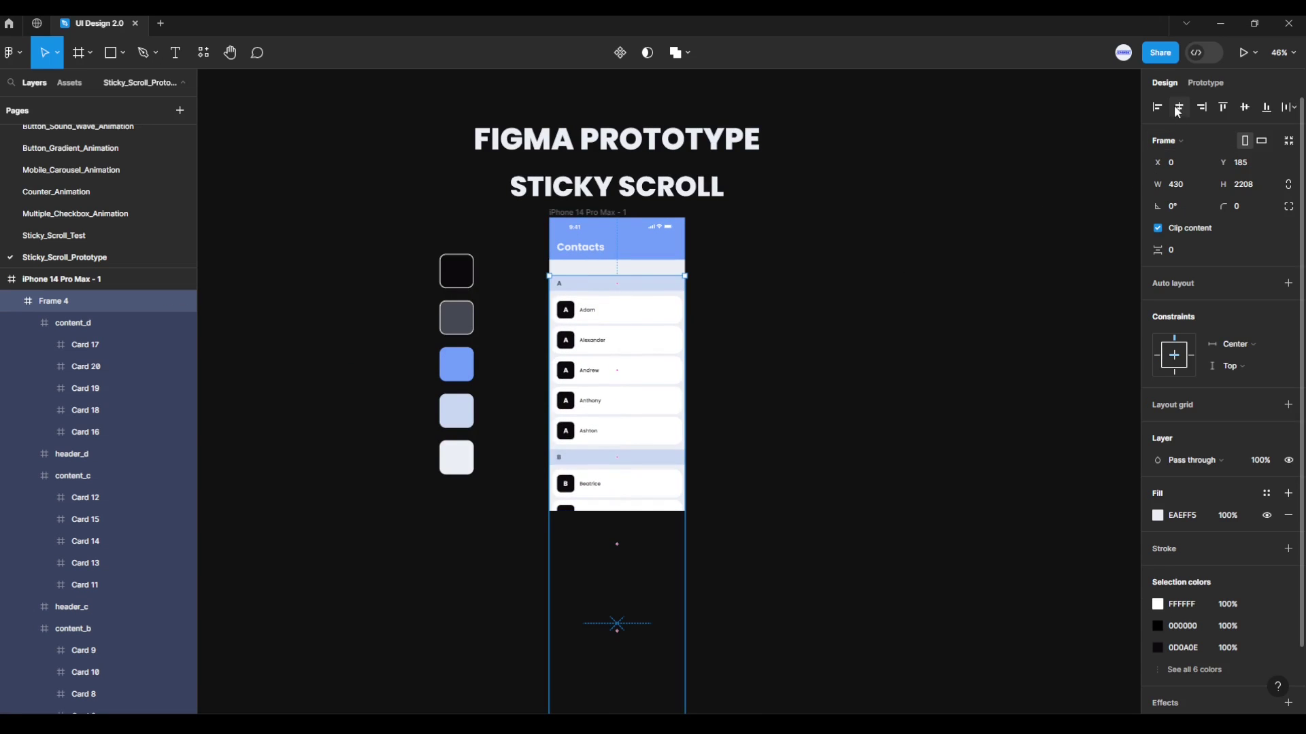
{"action": "scroll", "coordinate": [592, 292], "scroll_direction": "up", "scroll_amount": 1}
{"action": "scroll", "coordinate": [589, 294], "scroll_direction": "up", "scroll_amount": 2}
{"action": "scroll", "coordinate": [592, 292], "scroll_direction": "up", "scroll_amount": 2}
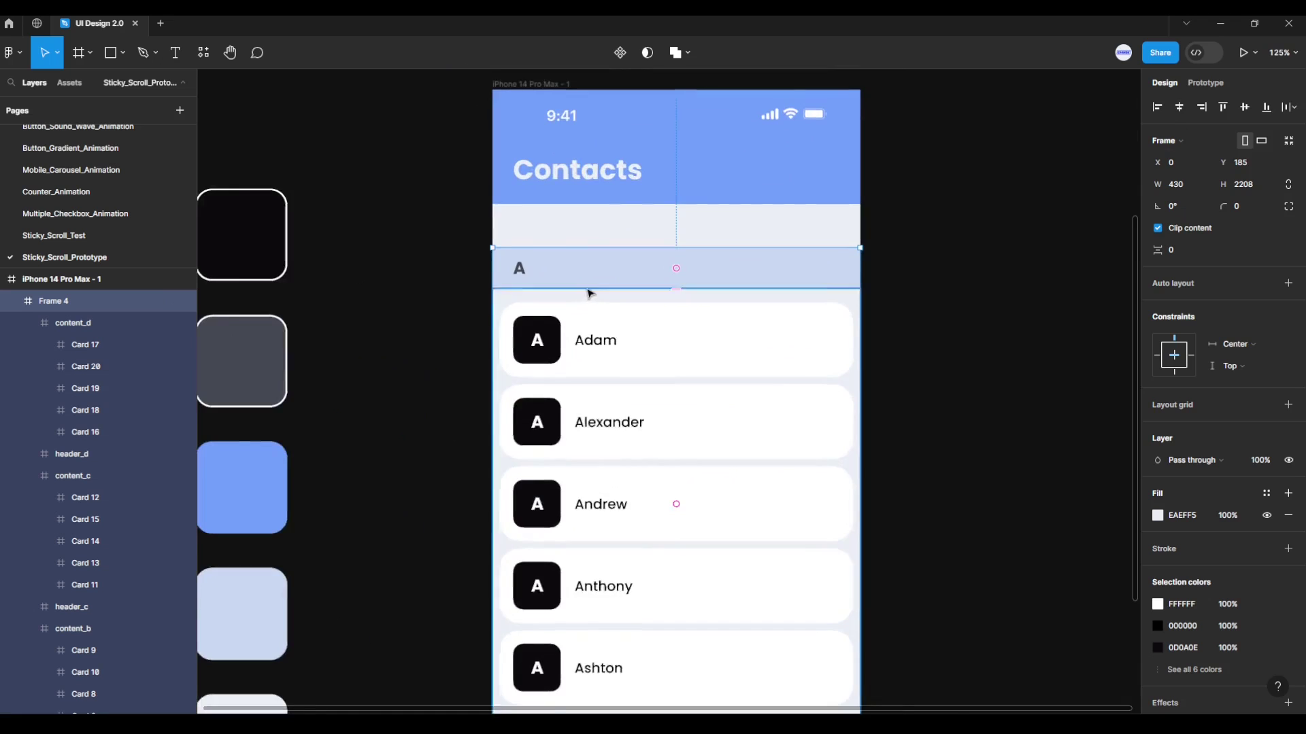
{"action": "scroll", "coordinate": [623, 284], "scroll_direction": "up", "scroll_amount": 1}
{"action": "mouse_move", "coordinate": [623, 285]}
{"action": "left_mouse_down"}
{"action": "mouse_move", "coordinate": [617, 366]}
{"action": "mouse_move", "coordinate": [601, 307]}
{"action": "left_mouse_up"}
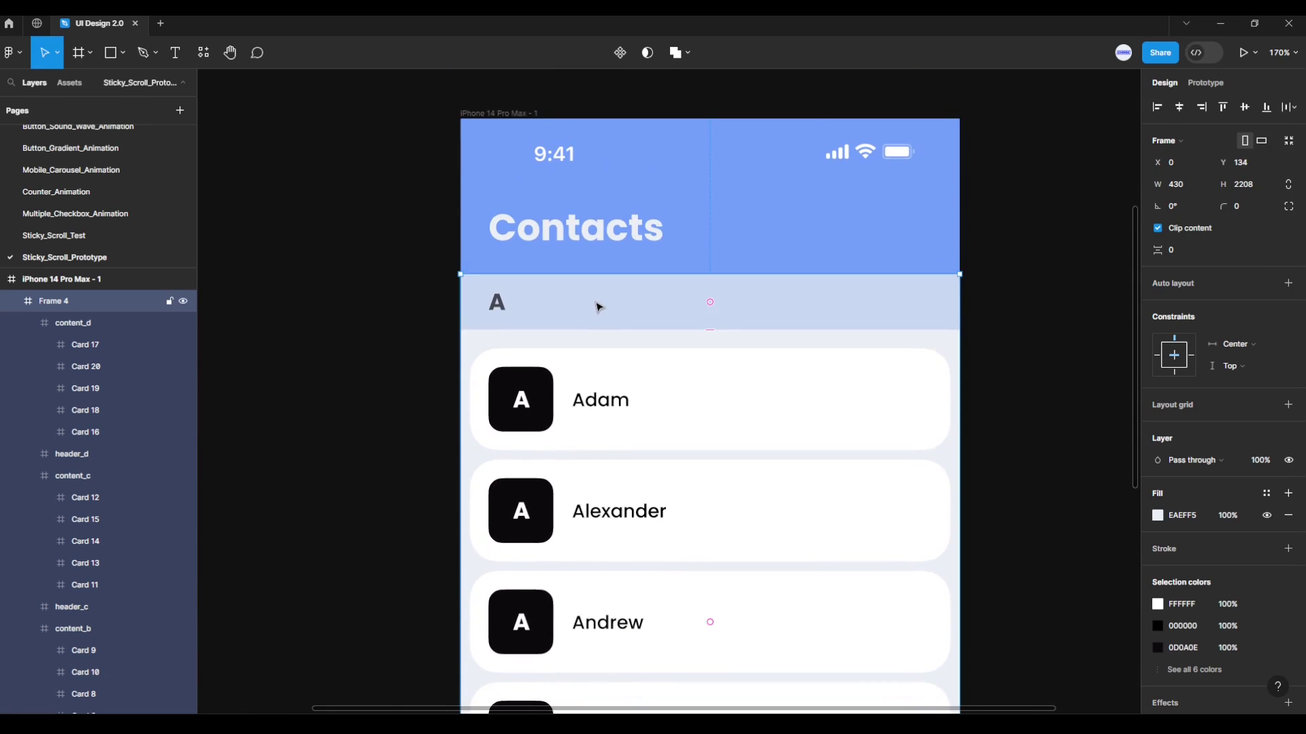
{"action": "scroll", "coordinate": [599, 307], "scroll_direction": "up", "scroll_amount": 1}
Bring app_bar and then status_bar_14 to the front, above the contacts list.
{"action": "left_click", "coordinate": [643, 242]}
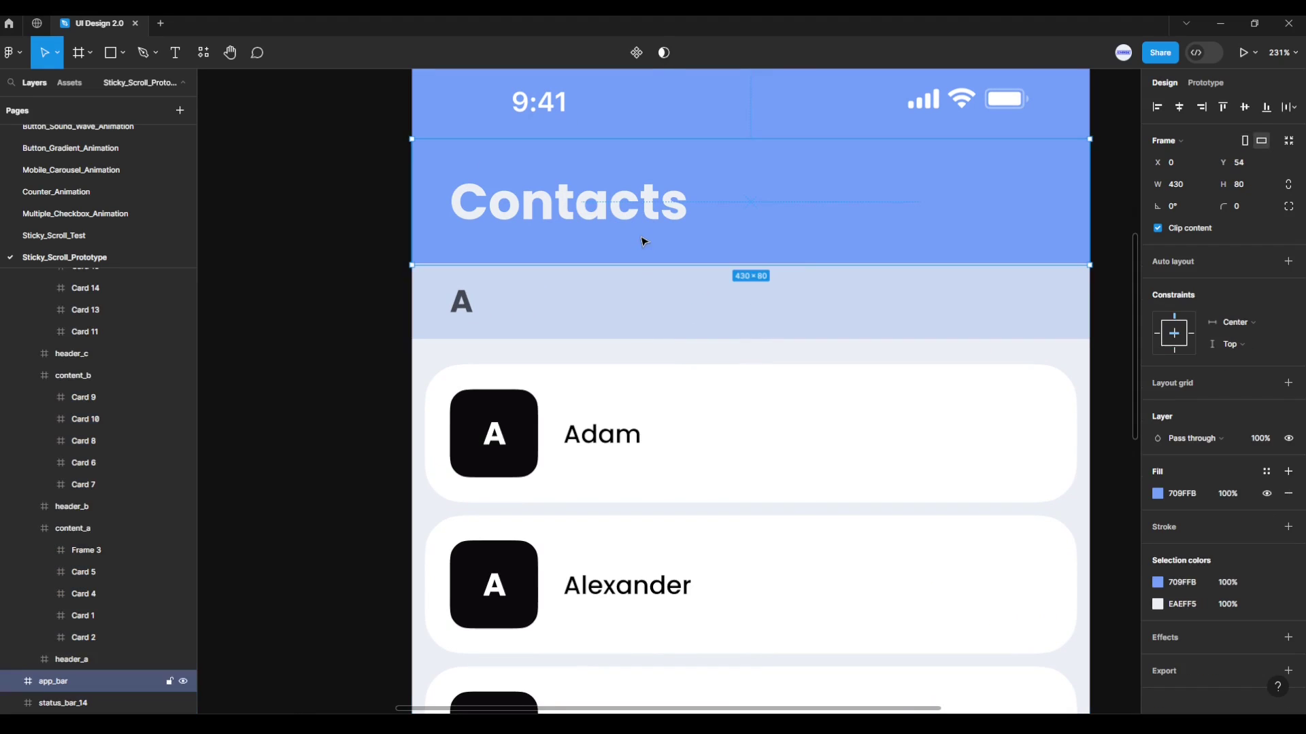
{"action": "right_click", "coordinate": [621, 232]}
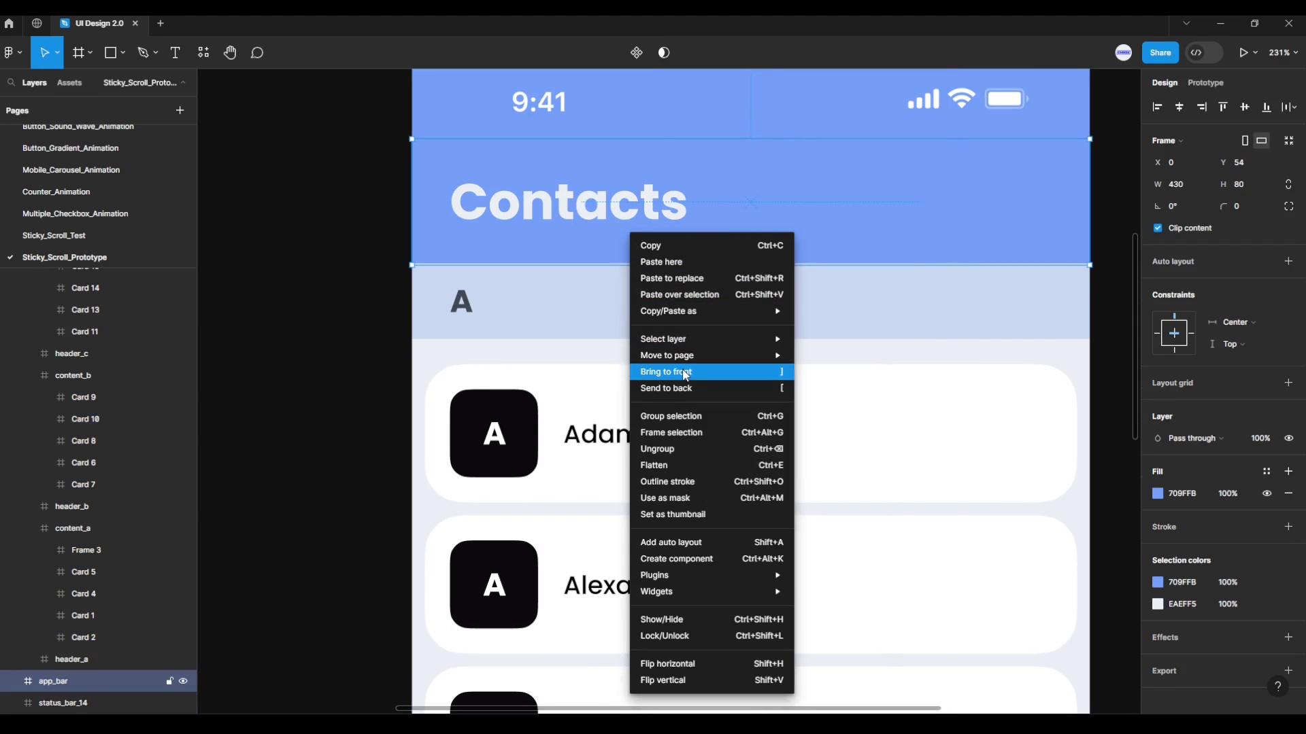
{"action": "left_click", "coordinate": [686, 370]}
{"action": "left_click", "coordinate": [647, 126]}
{"action": "right_click", "coordinate": [636, 121]}
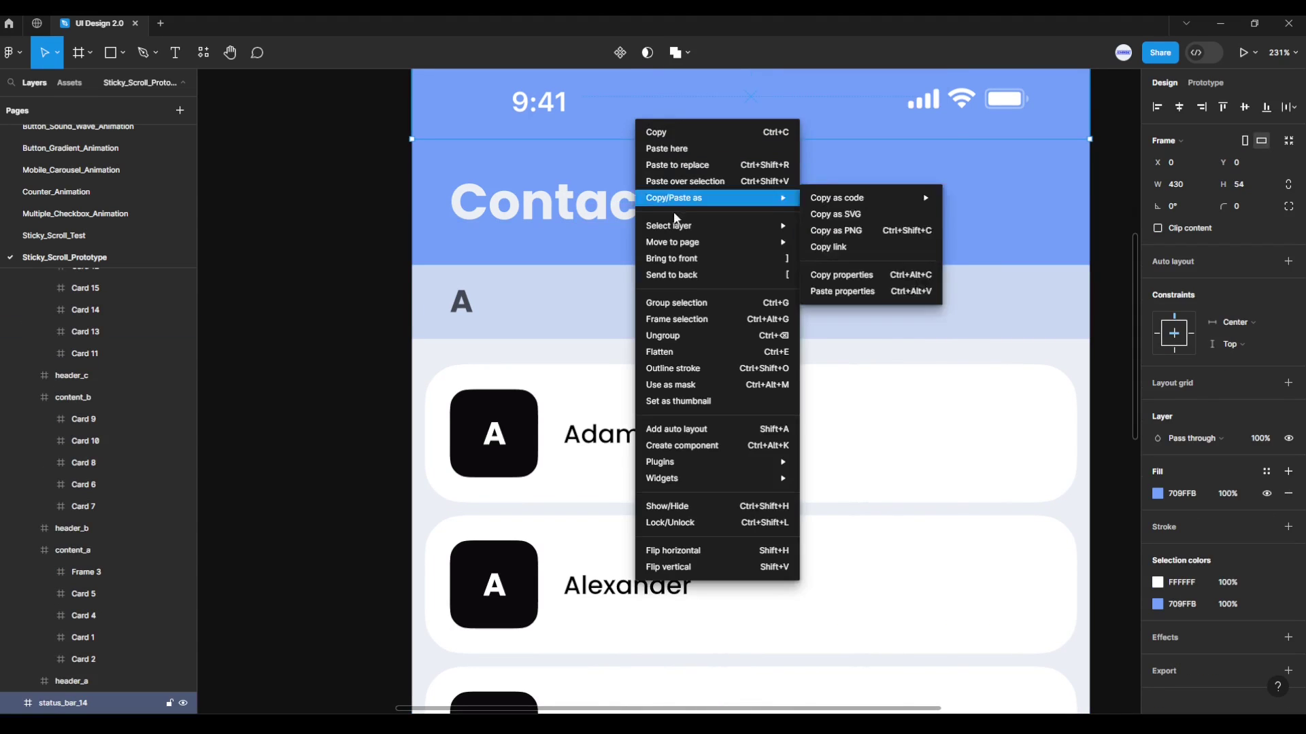
{"action": "left_click", "coordinate": [676, 259]}
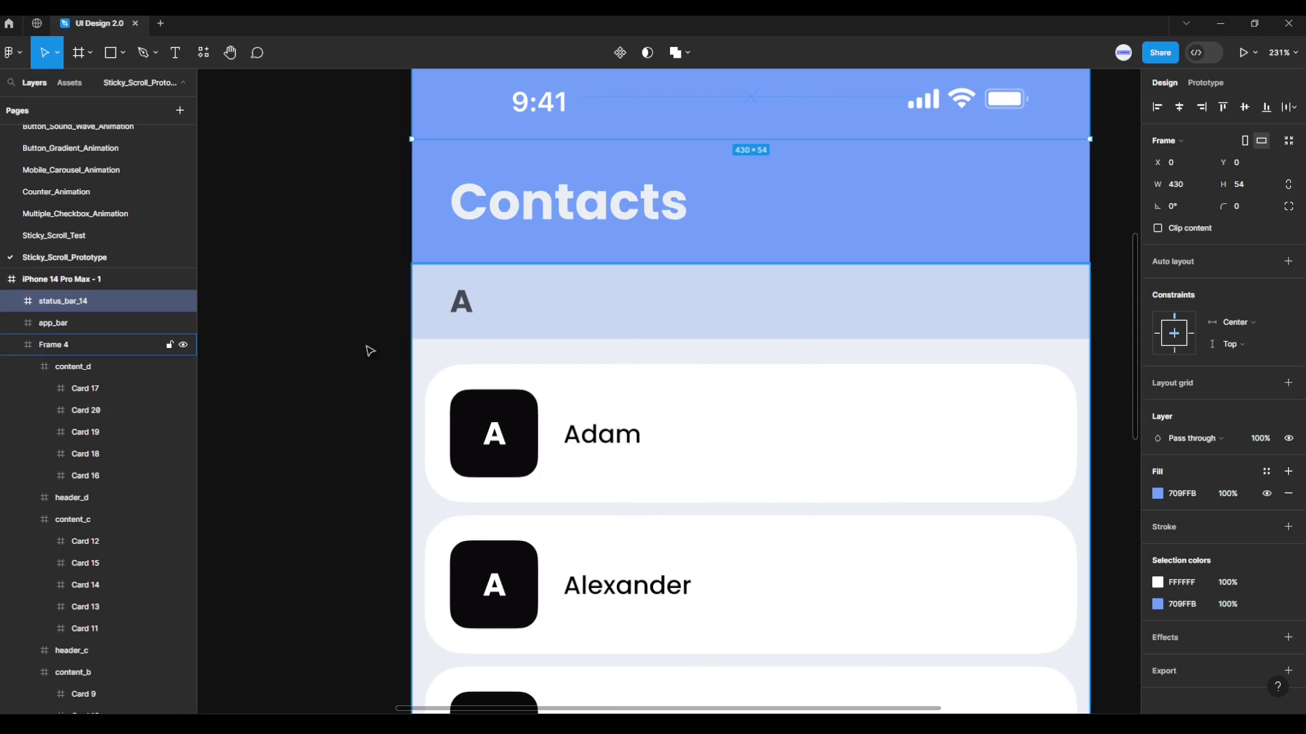
Collapse Frame 4 in the Layers panel and check the status bar, app bar and list order.
{"action": "left_click", "coordinate": [12, 346]}
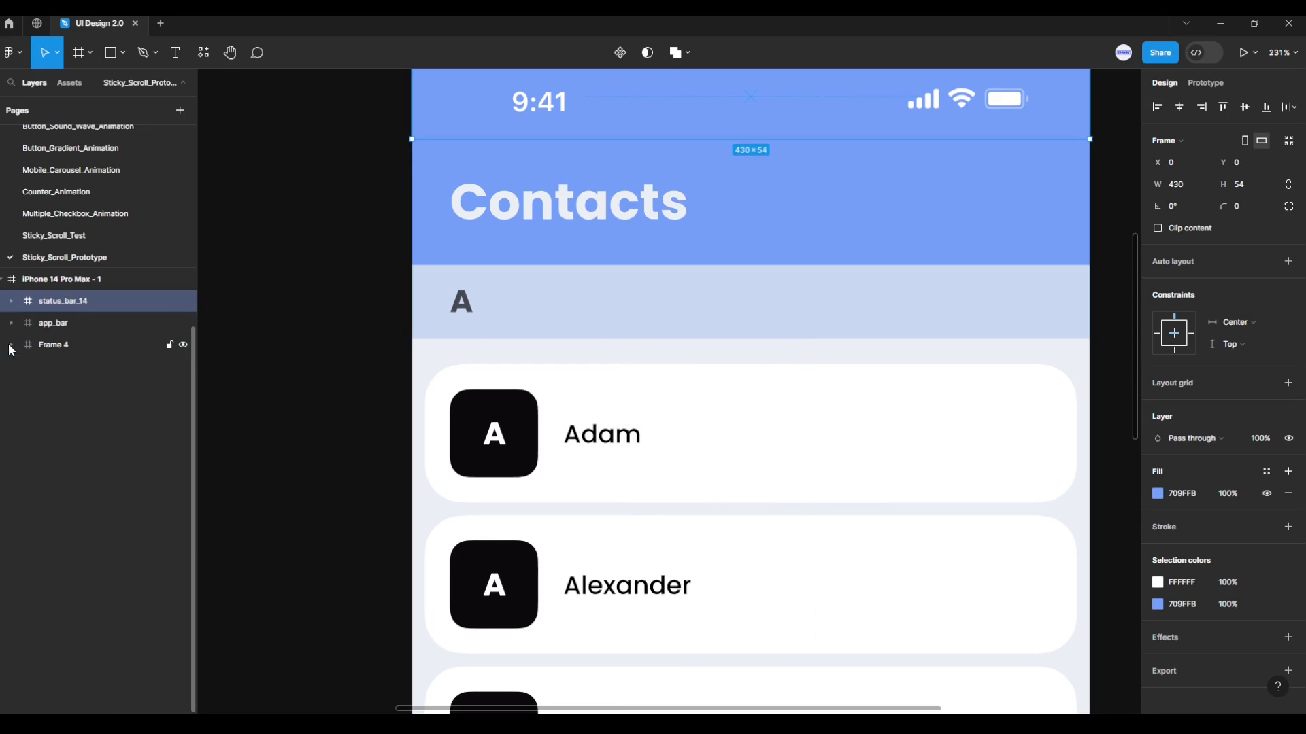
{"action": "left_click", "coordinate": [56, 279]}
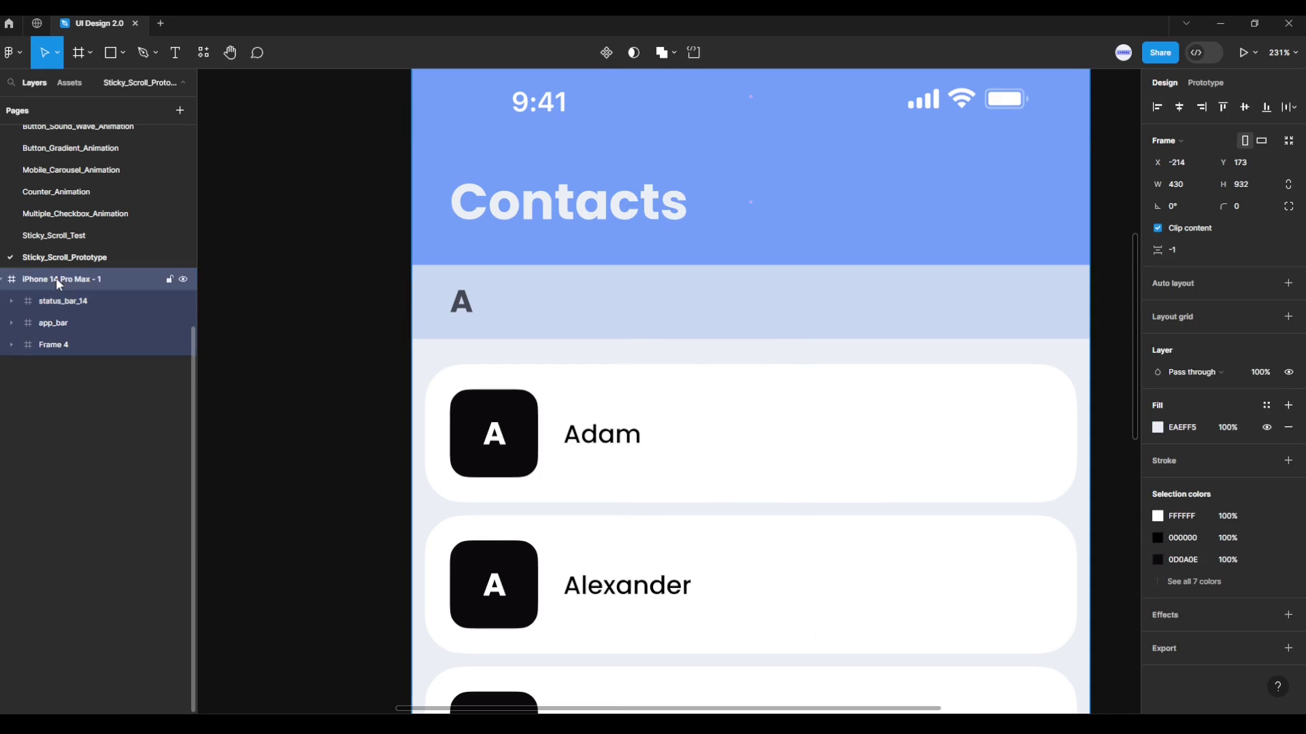
{"action": "left_click", "coordinate": [64, 324]}
{"action": "left_click", "coordinate": [65, 344]}
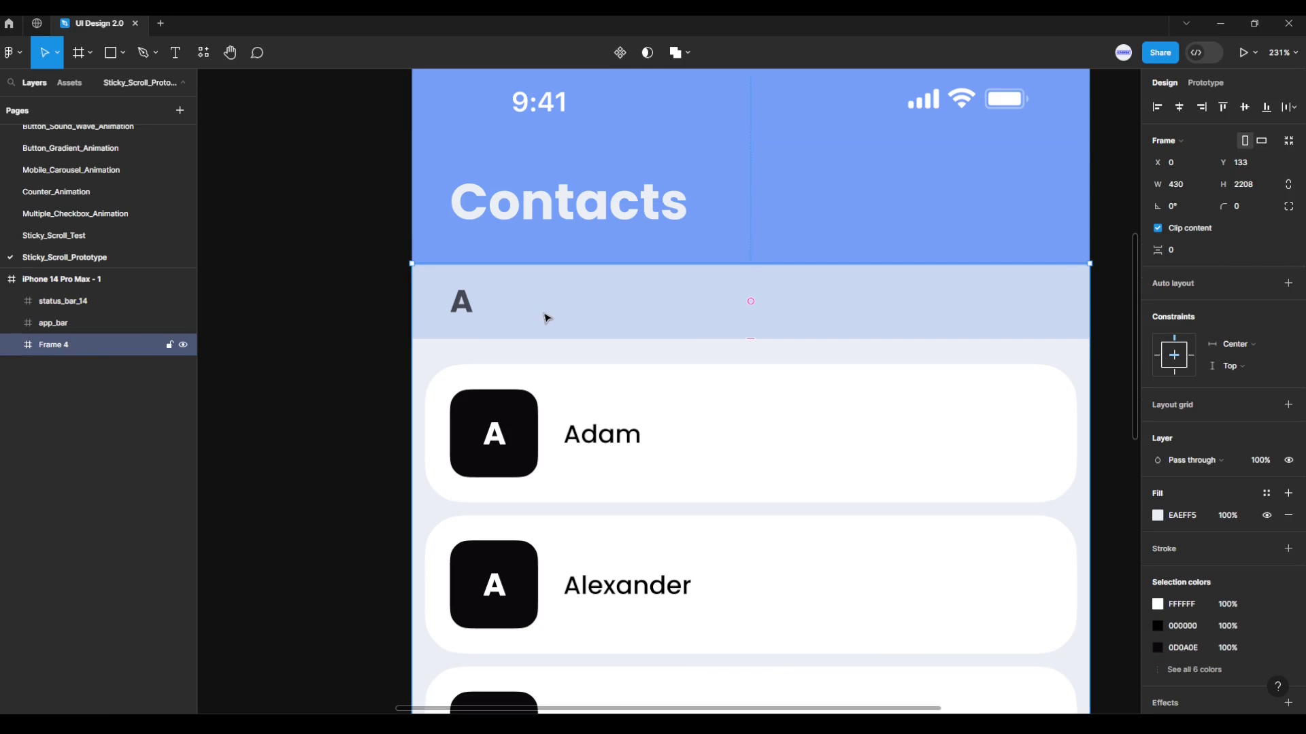
Turn off Clip content on the iPhone 14 Pro Max - 1 frame.
{"action": "left_click", "coordinate": [333, 395]}
{"action": "scroll", "coordinate": [331, 394], "scroll_direction": "down", "scroll_amount": 2}
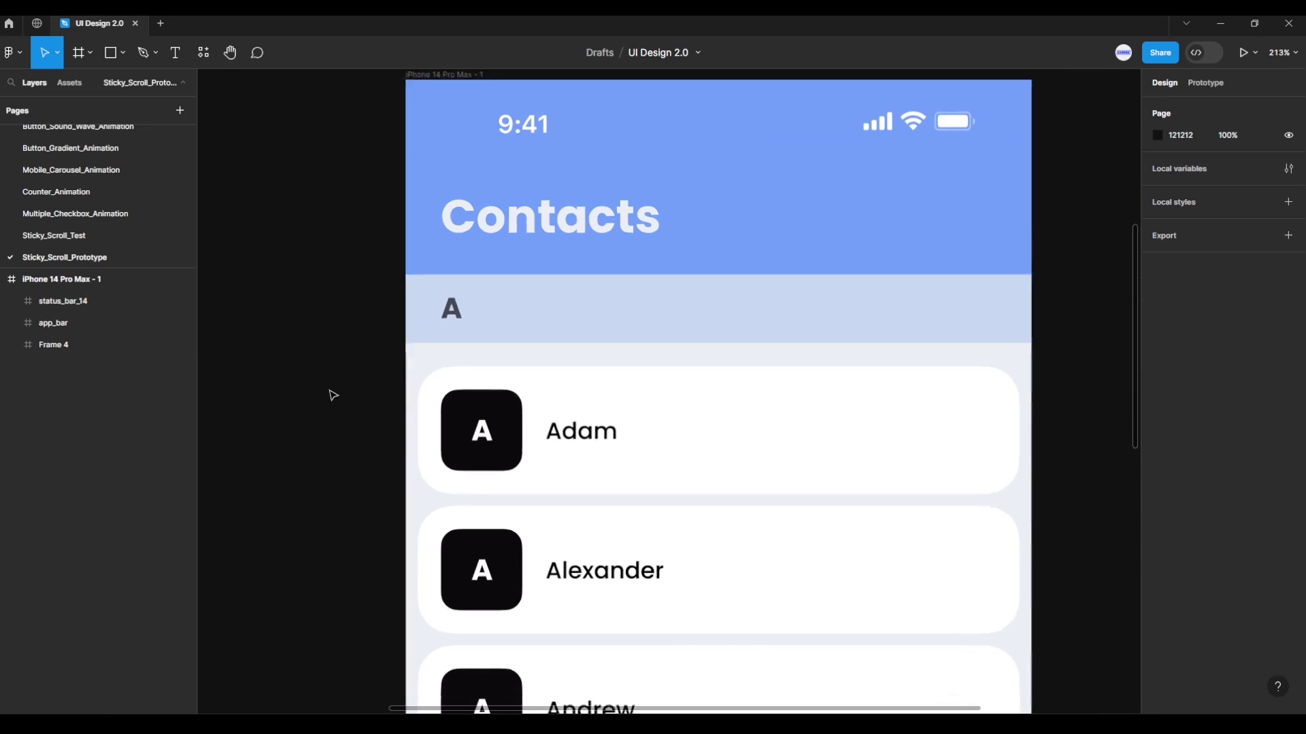
{"action": "scroll", "coordinate": [329, 393], "scroll_direction": "down", "scroll_amount": 2}
{"action": "scroll", "coordinate": [329, 393], "scroll_direction": "down", "scroll_amount": 3}
{"action": "scroll", "coordinate": [344, 393], "scroll_direction": "down", "scroll_amount": 2}
{"action": "scroll", "coordinate": [371, 371], "scroll_direction": "down", "scroll_amount": 2}
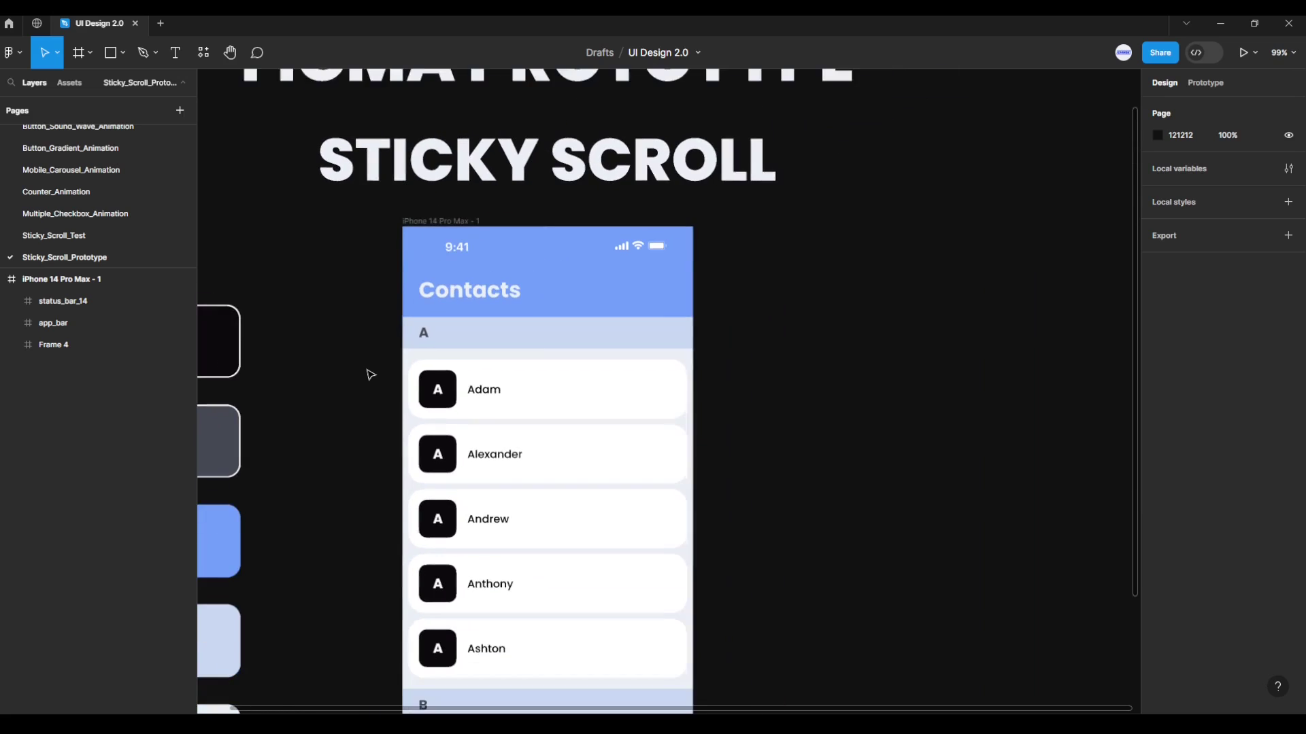
{"action": "scroll", "coordinate": [394, 326], "scroll_direction": "down", "scroll_amount": 2}
{"action": "scroll", "coordinate": [408, 316], "scroll_direction": "down", "scroll_amount": 1}
{"action": "scroll", "coordinate": [374, 352], "scroll_direction": "down", "scroll_amount": 1}
{"action": "scroll", "coordinate": [374, 352], "scroll_direction": "left", "scroll_amount": 1}
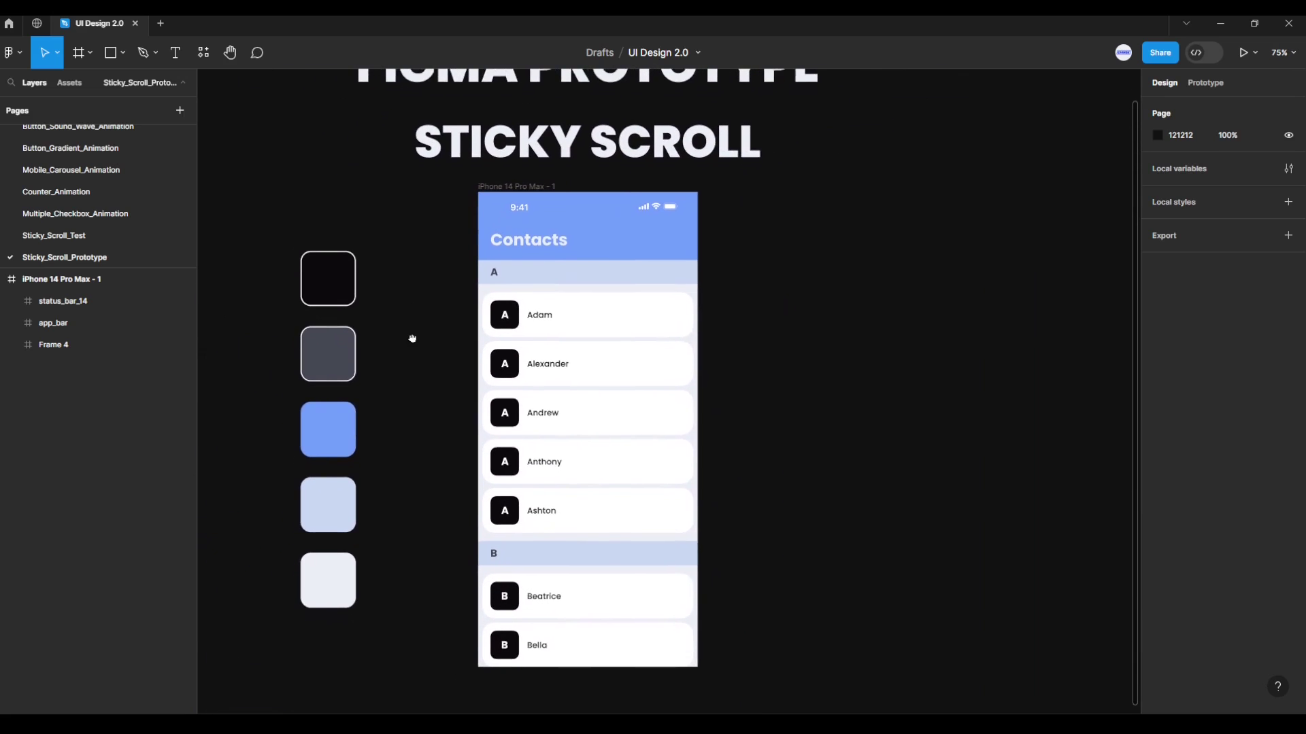
{"action": "scroll", "coordinate": [411, 338], "scroll_direction": "down", "scroll_amount": 1}
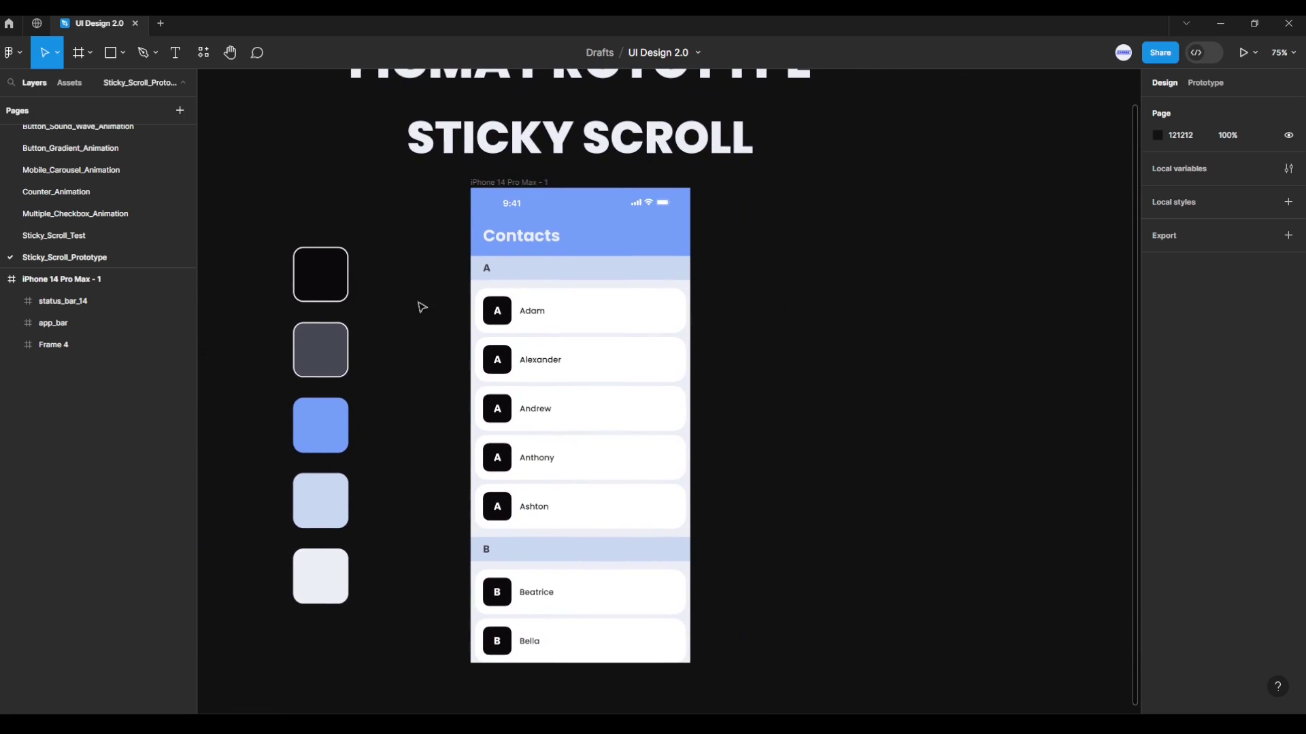
{"action": "left_click", "coordinate": [477, 182]}
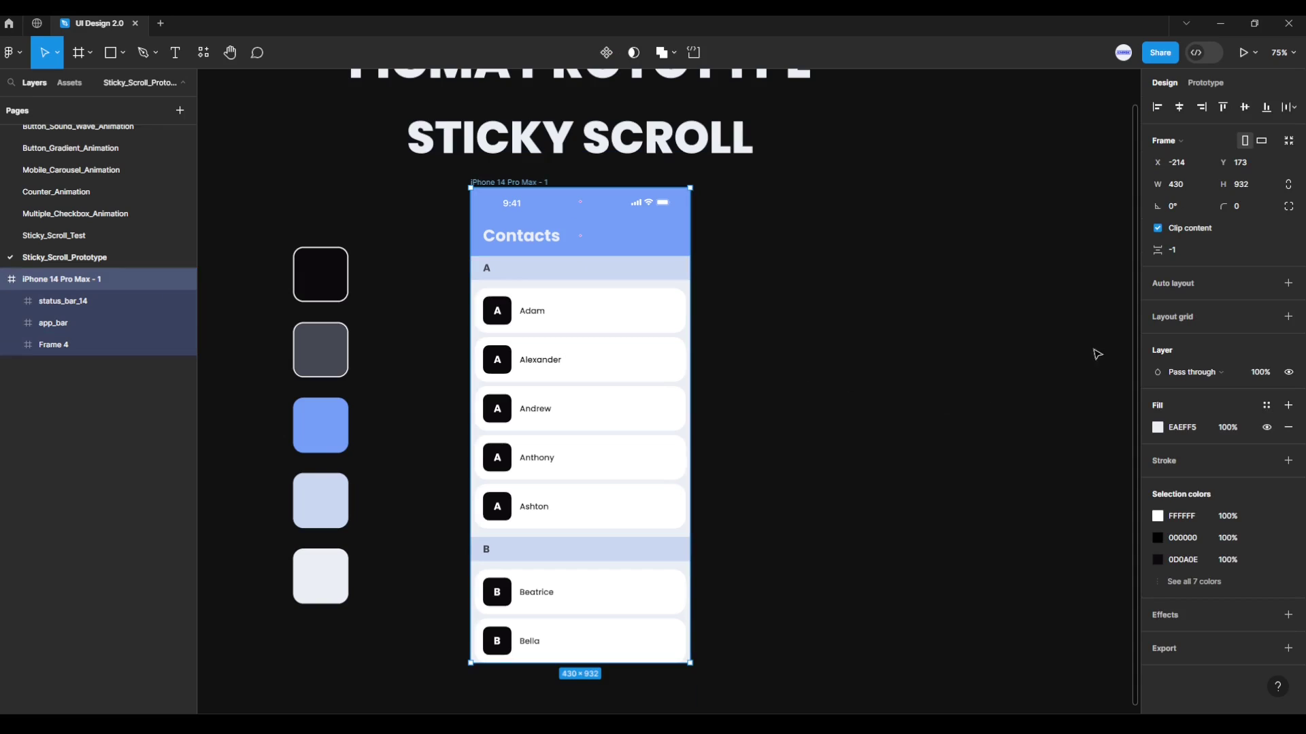
{"action": "left_click", "coordinate": [1158, 228]}
Zoom out to view the full overflowing A–D list and select header_a.
{"action": "scroll", "coordinate": [858, 438], "scroll_direction": "down", "scroll_amount": 3, "text": "ctrl"}
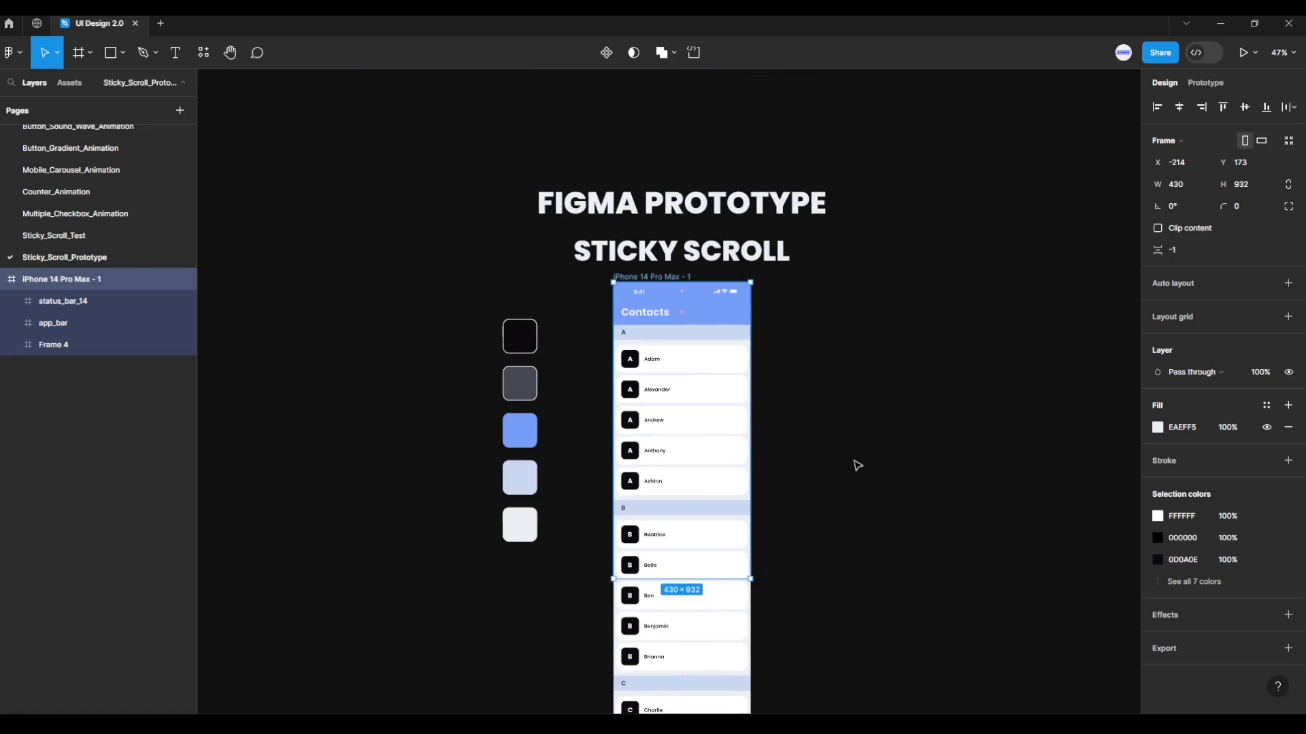
{"action": "scroll", "coordinate": [862, 408], "scroll_direction": "down", "scroll_amount": 3}
{"action": "scroll", "coordinate": [869, 326], "scroll_direction": "down", "scroll_amount": 1}
{"action": "scroll", "coordinate": [869, 318], "scroll_direction": "down", "scroll_amount": 2, "text": "ctrl"}
{"action": "scroll", "coordinate": [873, 340], "scroll_direction": "down", "scroll_amount": 1, "text": "ctrl"}
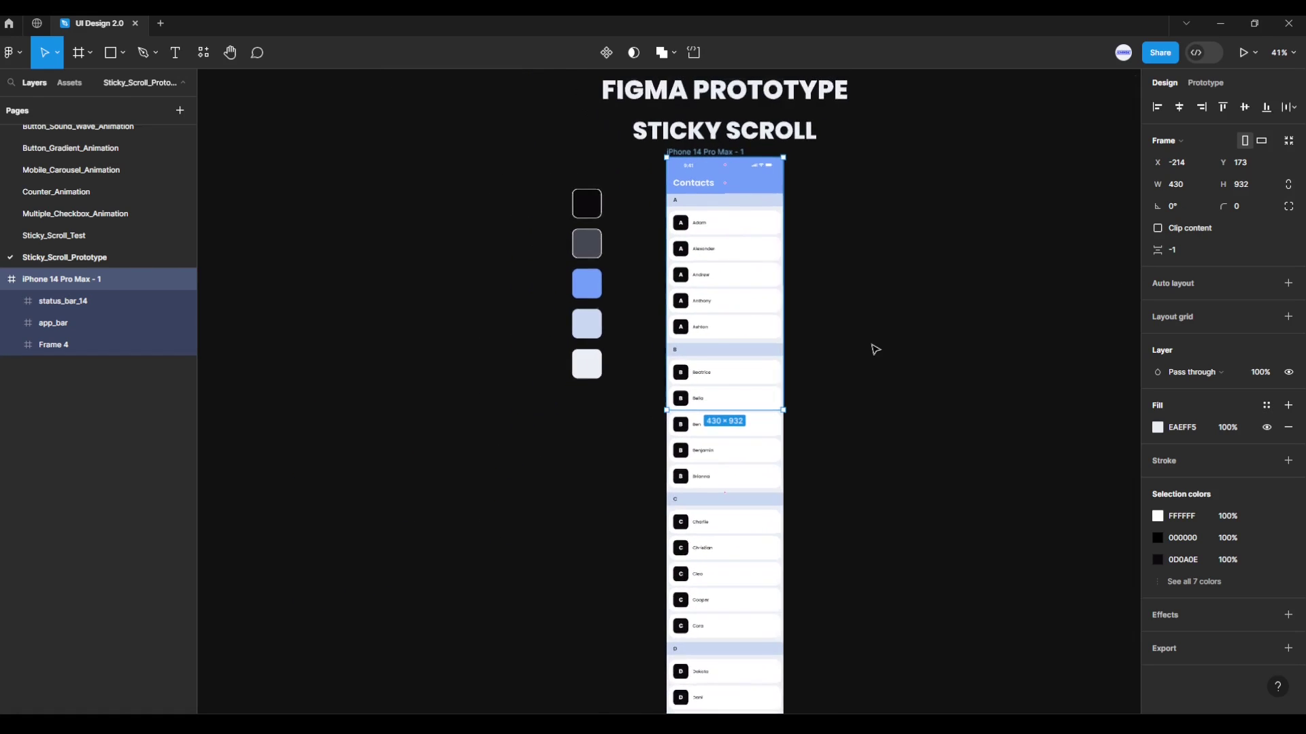
{"action": "scroll", "coordinate": [875, 350], "scroll_direction": "down", "scroll_amount": 1, "text": "ctrl"}
{"action": "mouse_move", "coordinate": [873, 347]}
{"action": "left_mouse_down"}
{"action": "mouse_move", "coordinate": [855, 330]}
{"action": "mouse_move", "coordinate": [847, 277]}
{"action": "left_mouse_up"}
{"action": "left_click", "coordinate": [851, 280]}
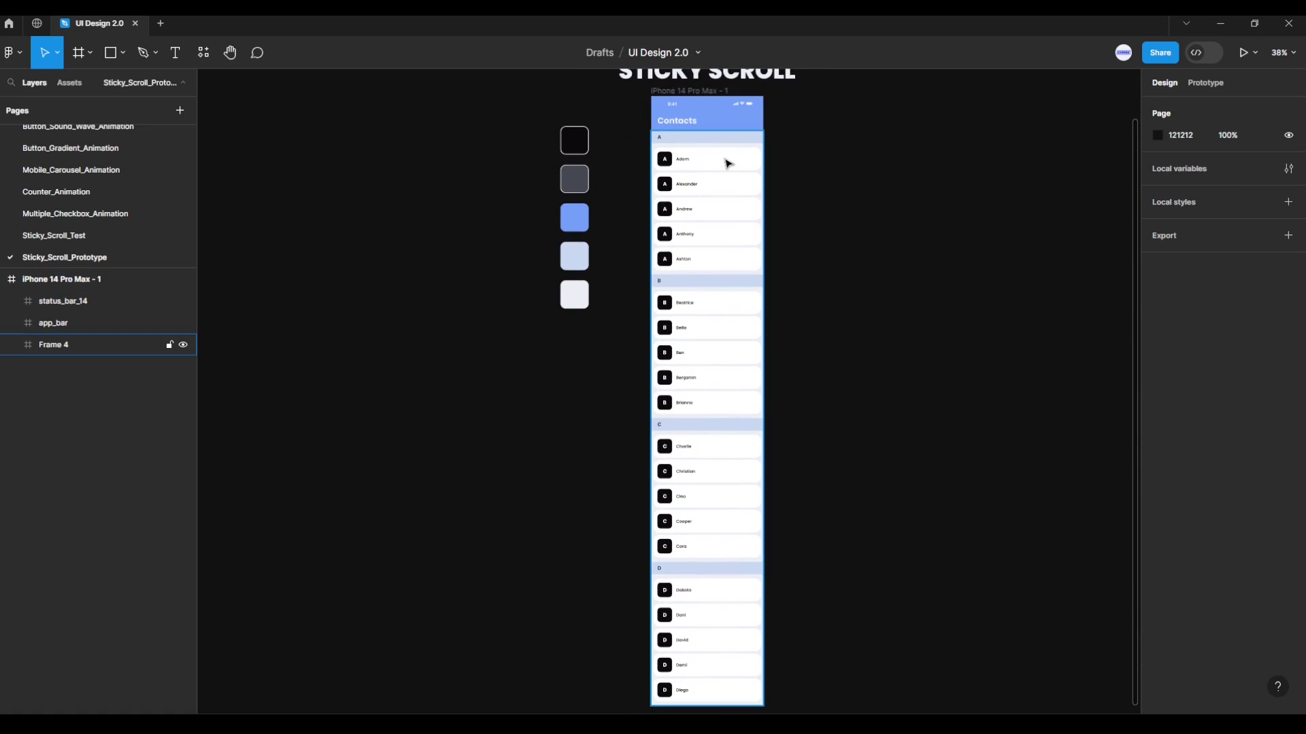
{"action": "left_click", "coordinate": [688, 140]}
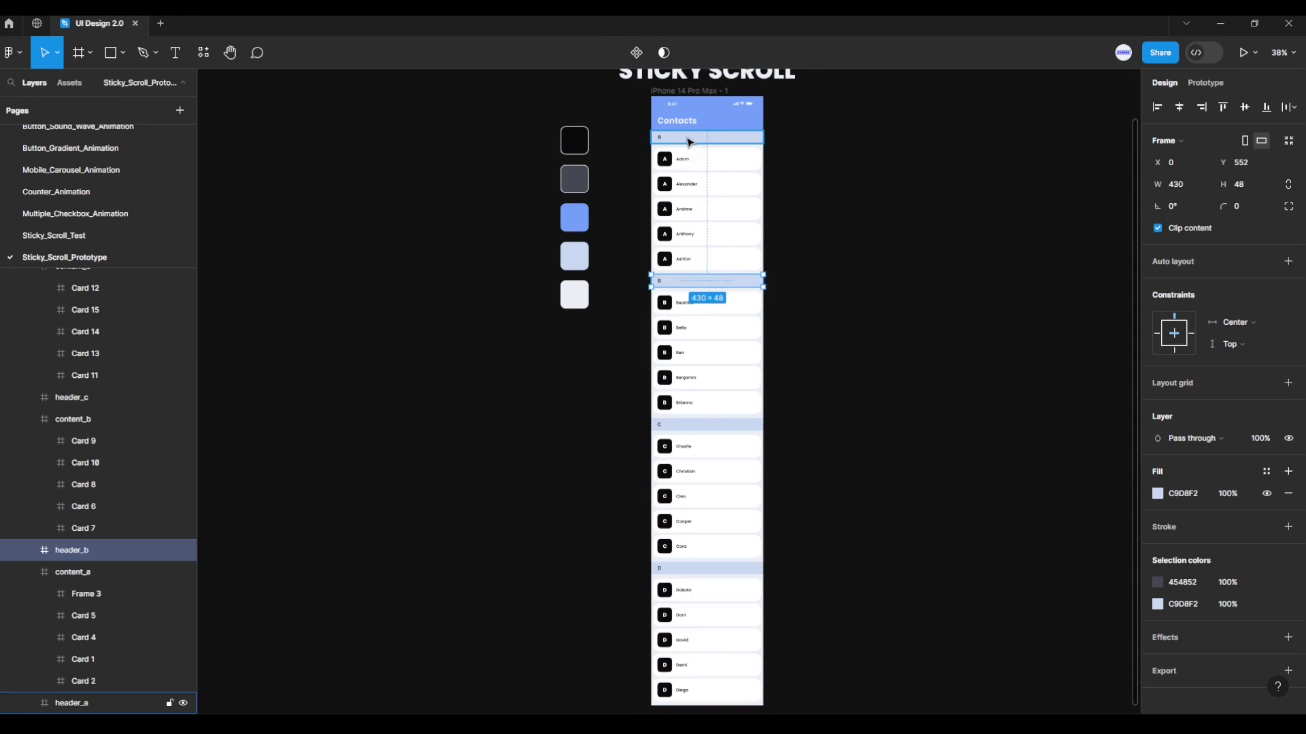
Add header_b, header_c and header_d to header_a and group them as Group 1 (430×1704).
{"action": "left_click", "coordinate": [707, 280], "text": "shift"}
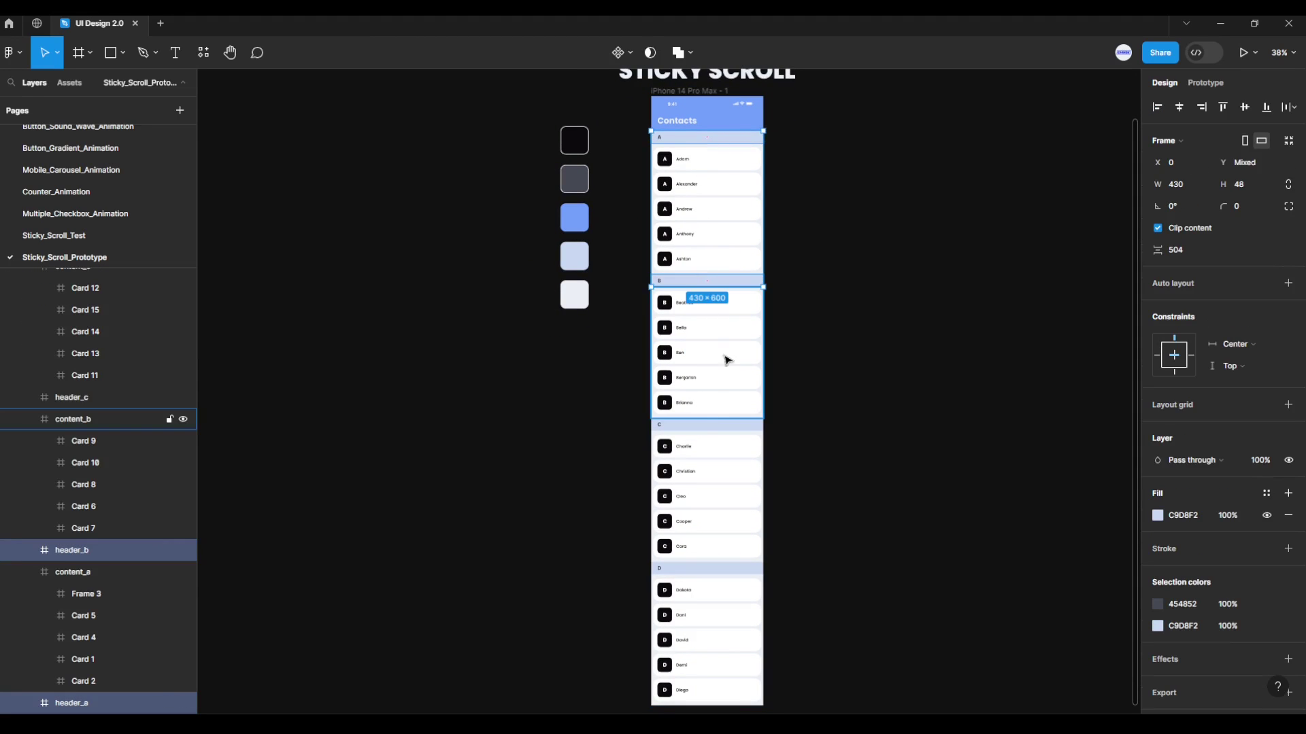
{"action": "left_click", "coordinate": [695, 425], "text": "shift"}
{"action": "left_click", "coordinate": [692, 570], "text": "shift"}
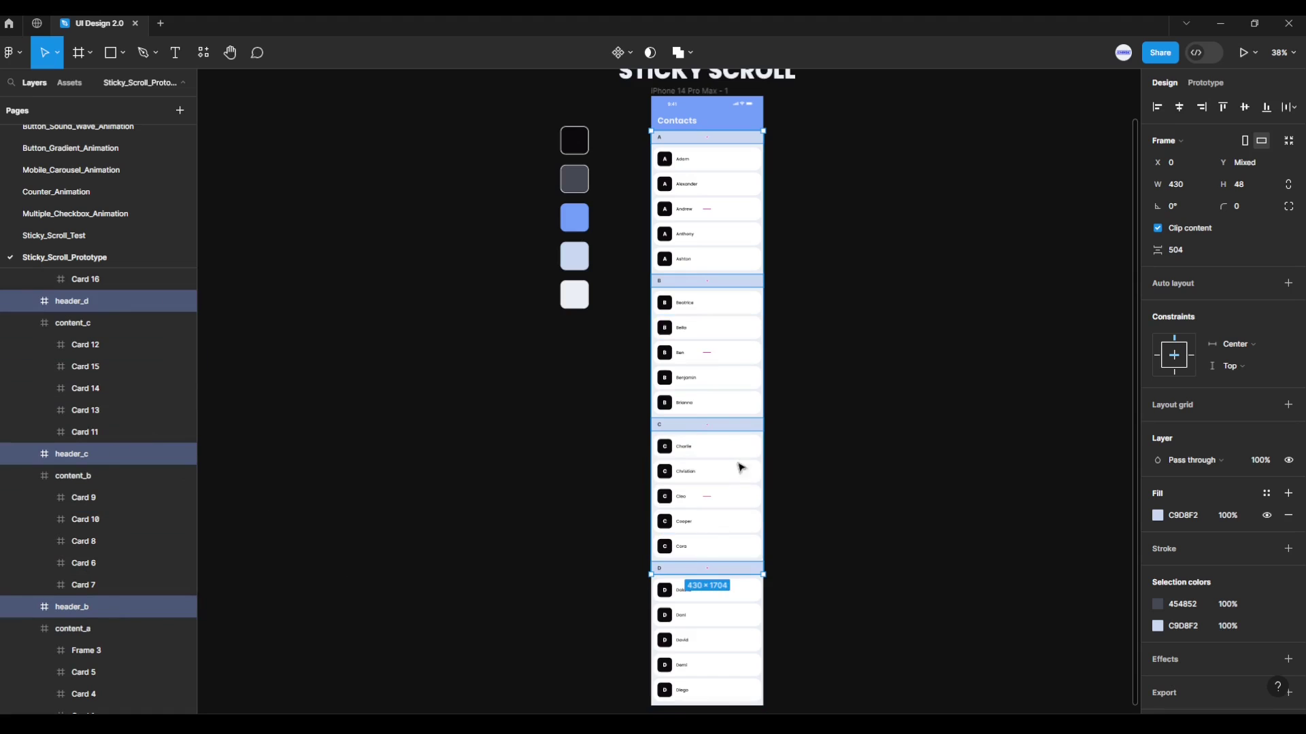
{"action": "right_click", "coordinate": [735, 425]}
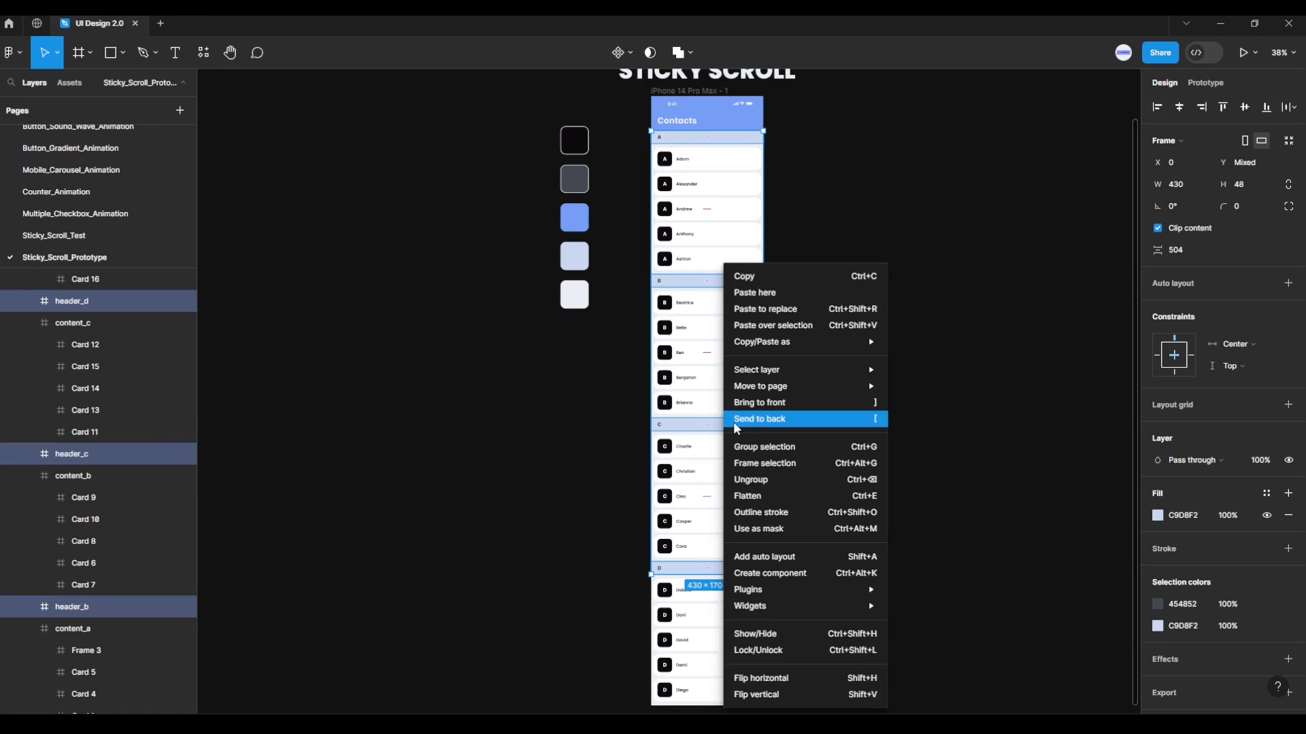
{"action": "left_click", "coordinate": [766, 452]}
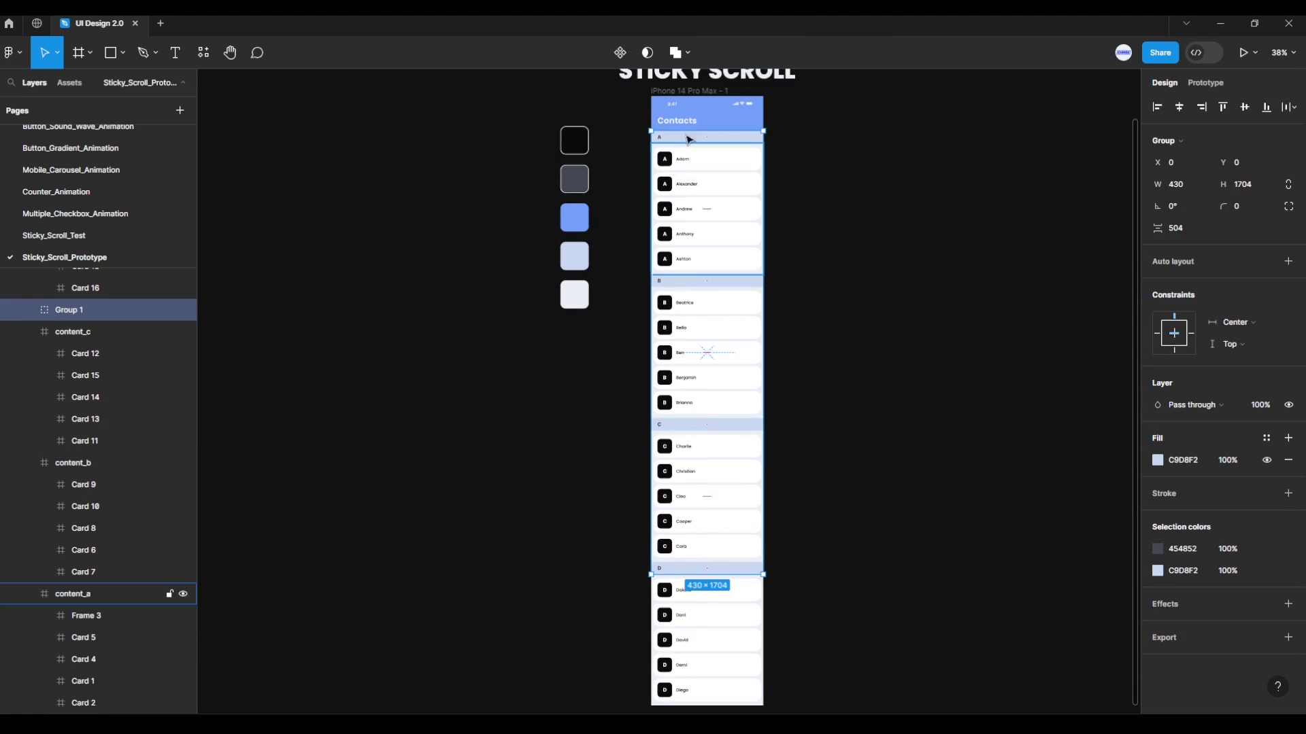
Collapse the content_a to content_d card lists inside Frame 4's layers.
{"action": "left_click", "coordinate": [695, 74]}
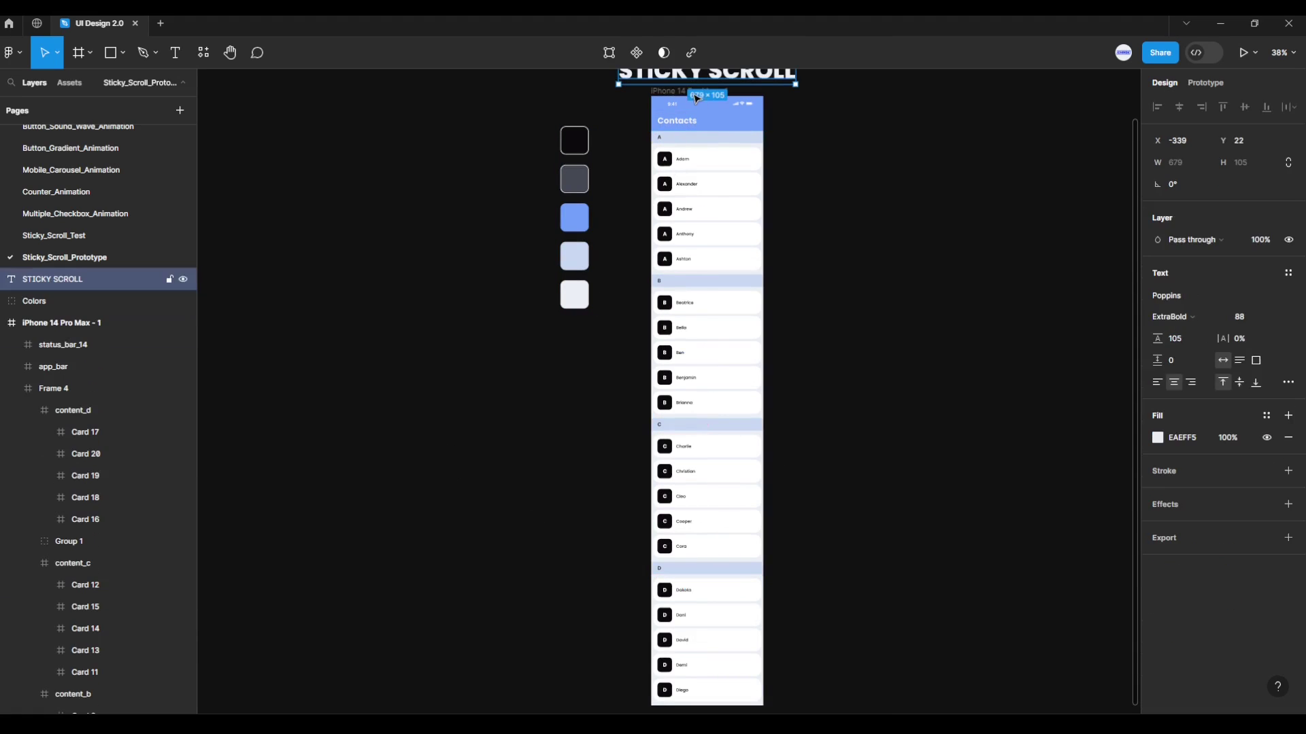
{"action": "left_click", "coordinate": [665, 385]}
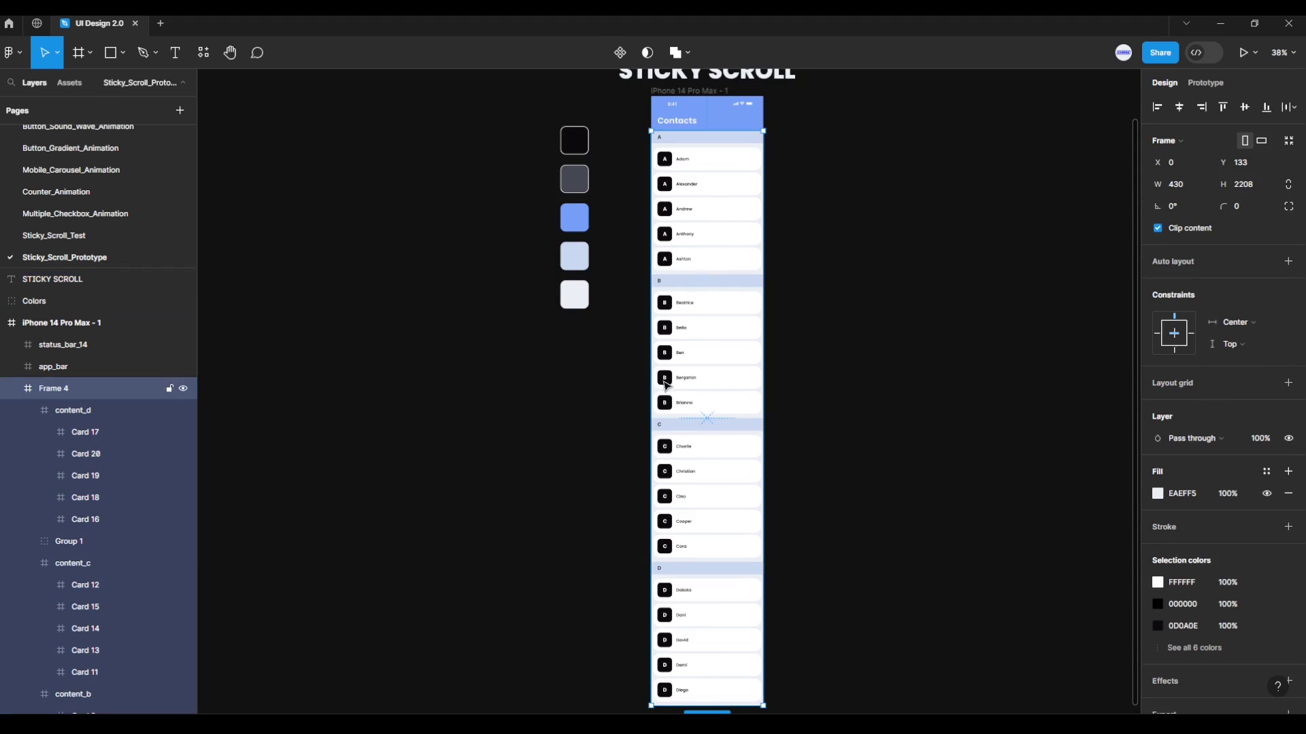
{"action": "left_click", "coordinate": [112, 351]}
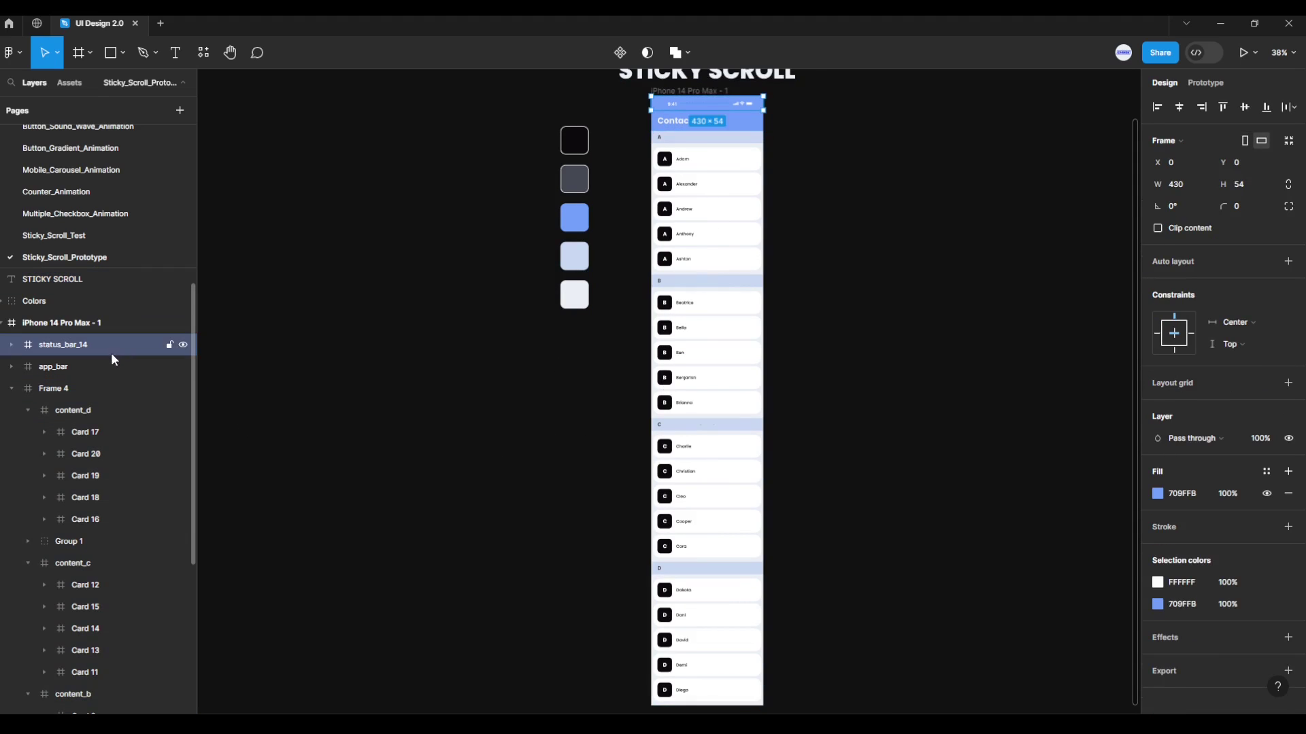
{"action": "left_click", "coordinate": [92, 389]}
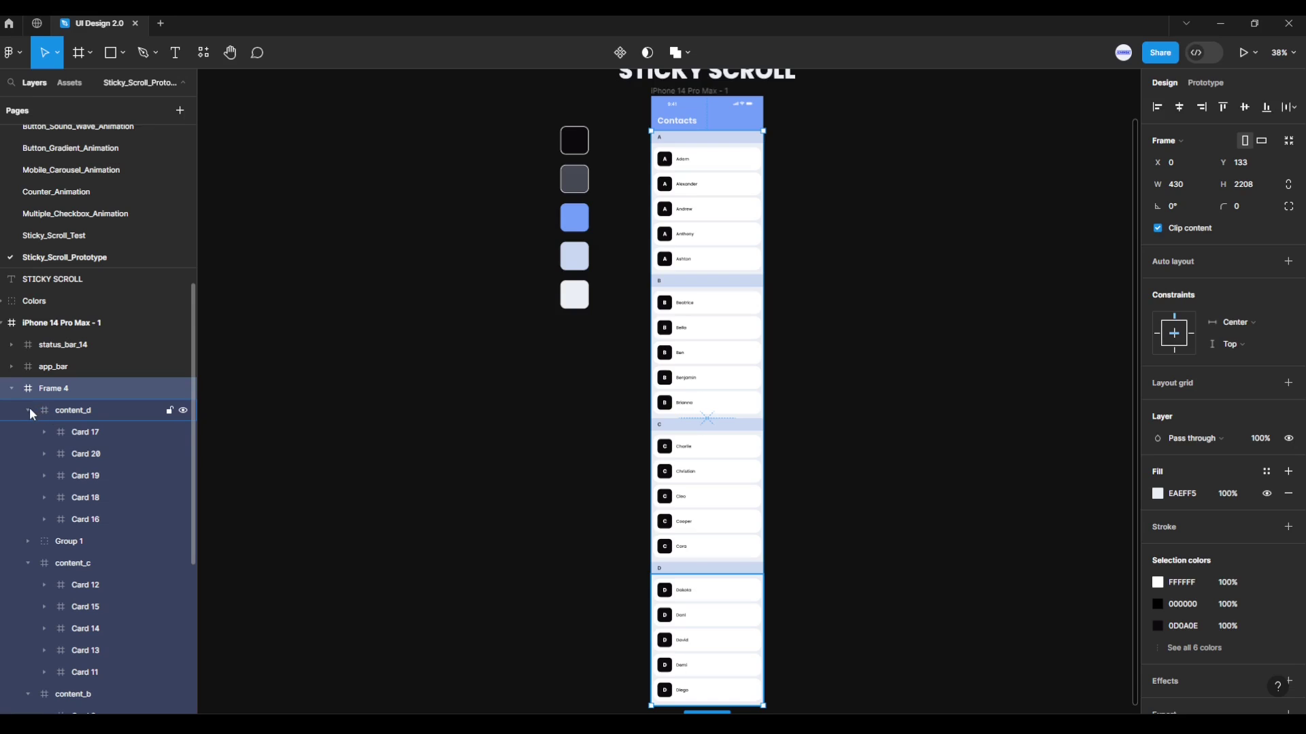
{"action": "left_click", "coordinate": [28, 410]}
{"action": "left_click", "coordinate": [28, 454]}
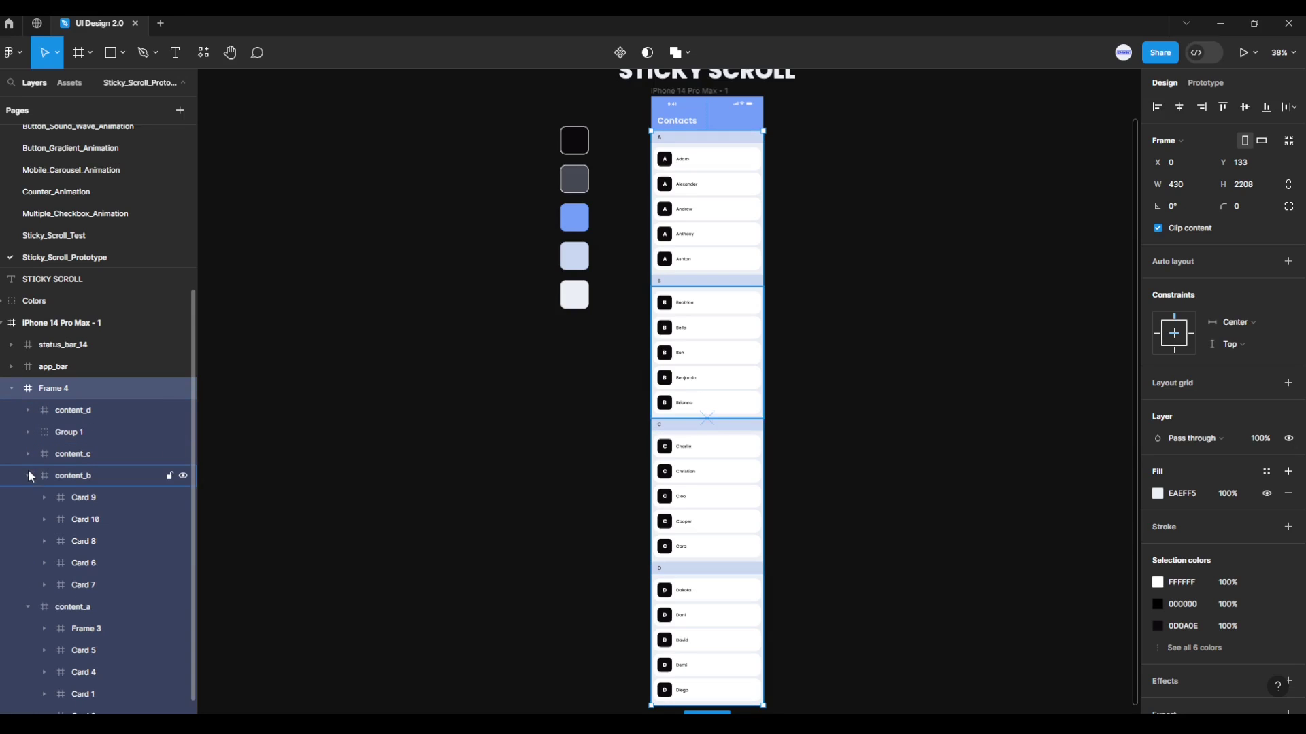
{"action": "left_click", "coordinate": [28, 475]}
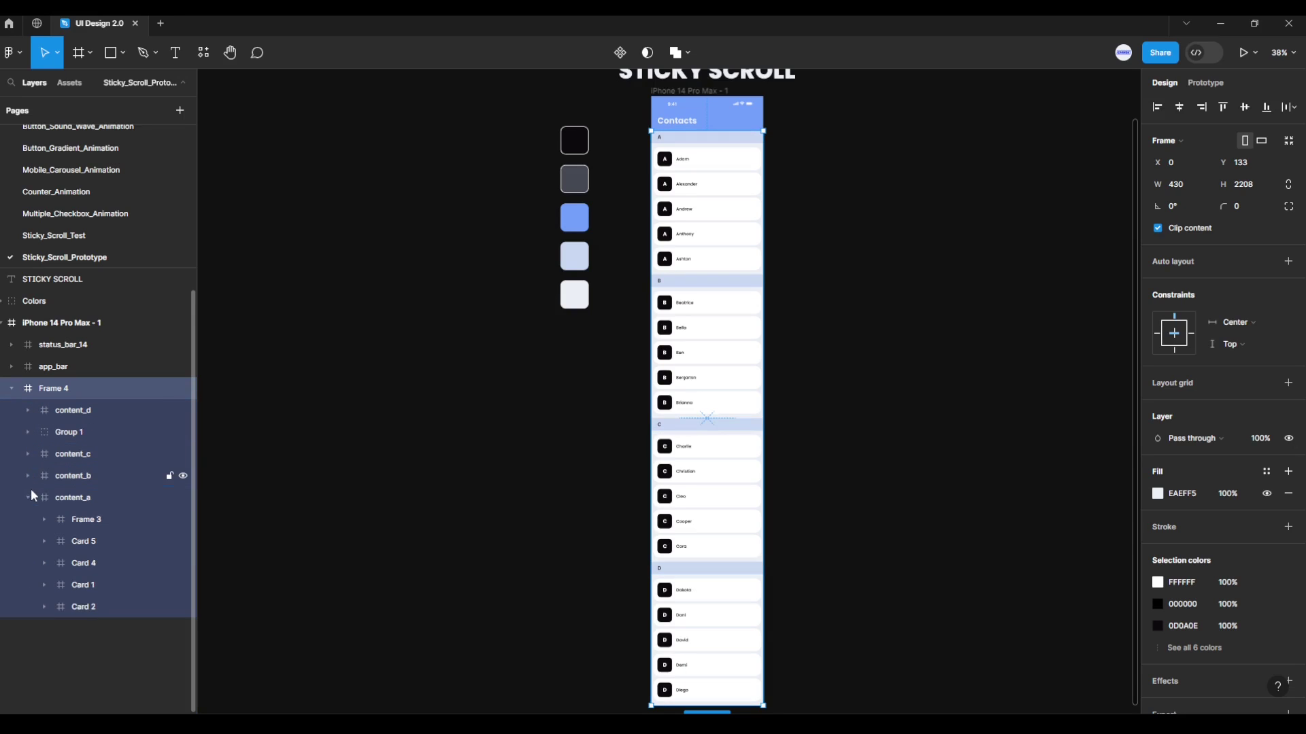
Bring Group 1 above the content blocks, then ungroup it into separate header layers.
{"action": "left_click", "coordinate": [69, 435]}
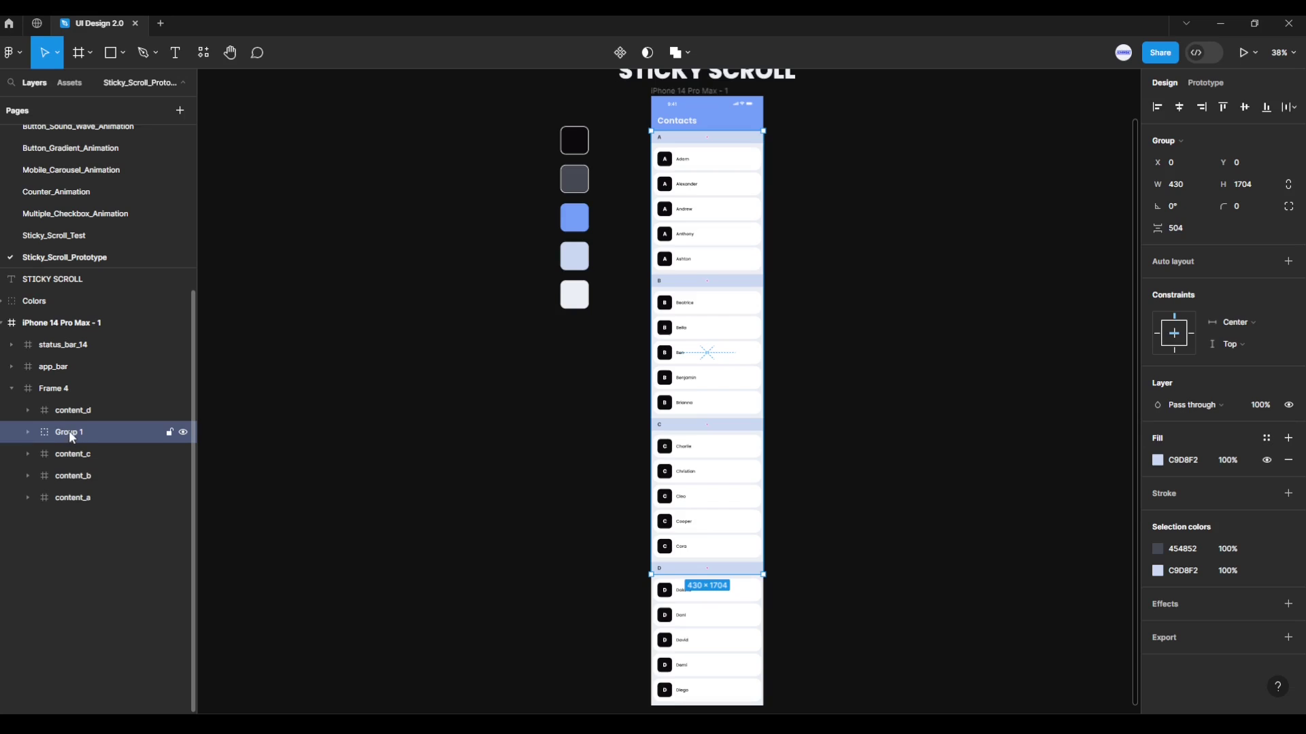
{"action": "right_click", "coordinate": [71, 434]}
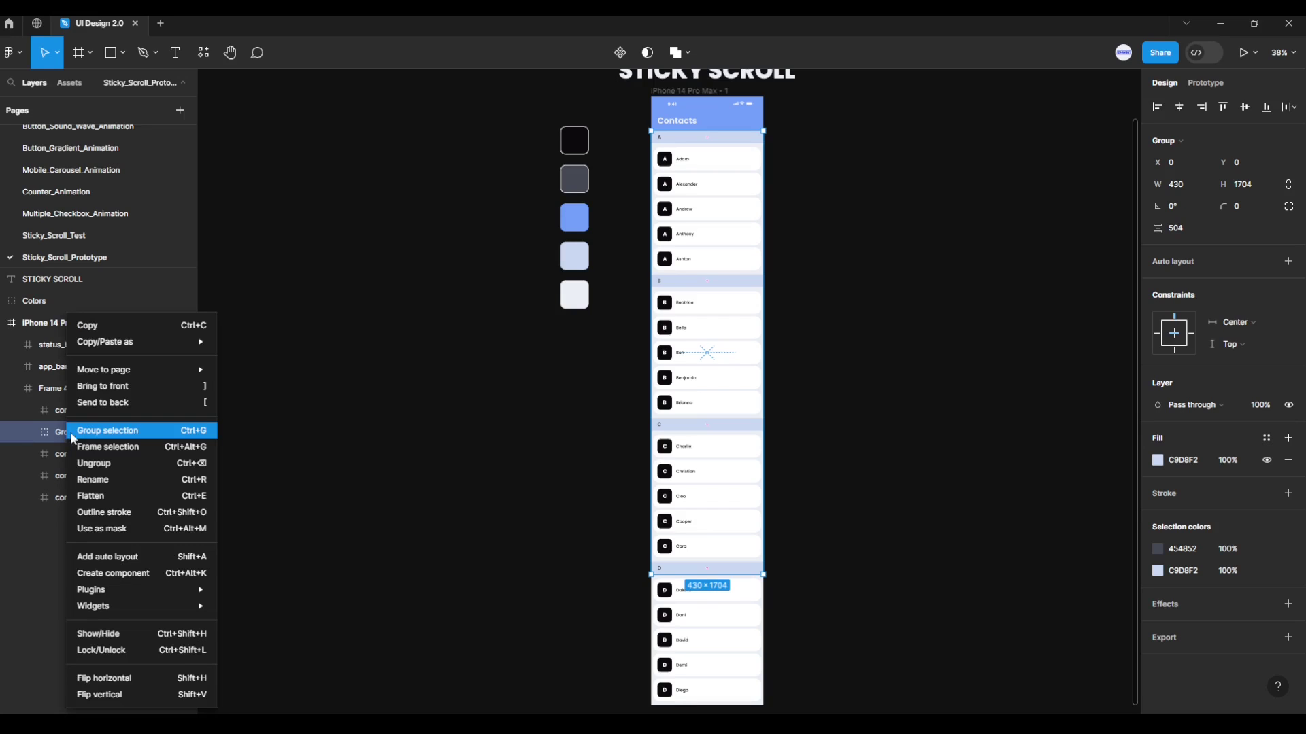
{"action": "left_click", "coordinate": [103, 388]}
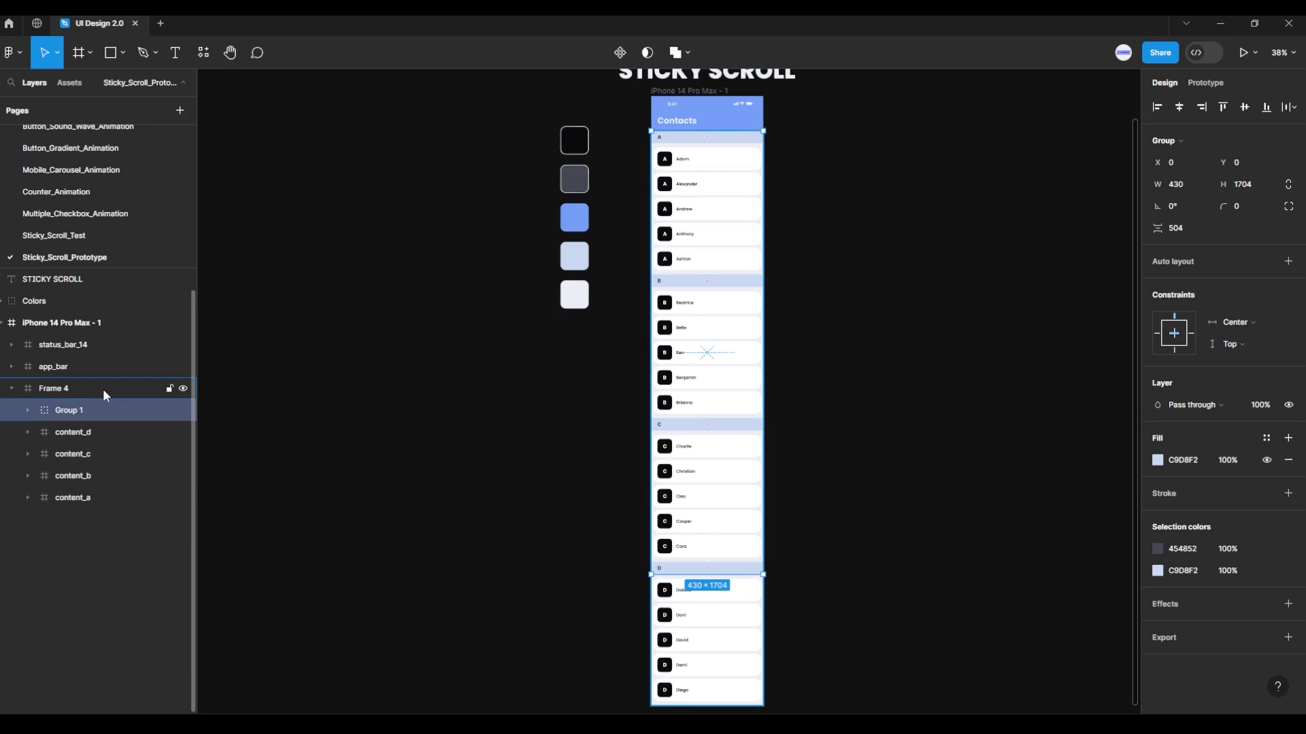
{"action": "left_click", "coordinate": [28, 410]}
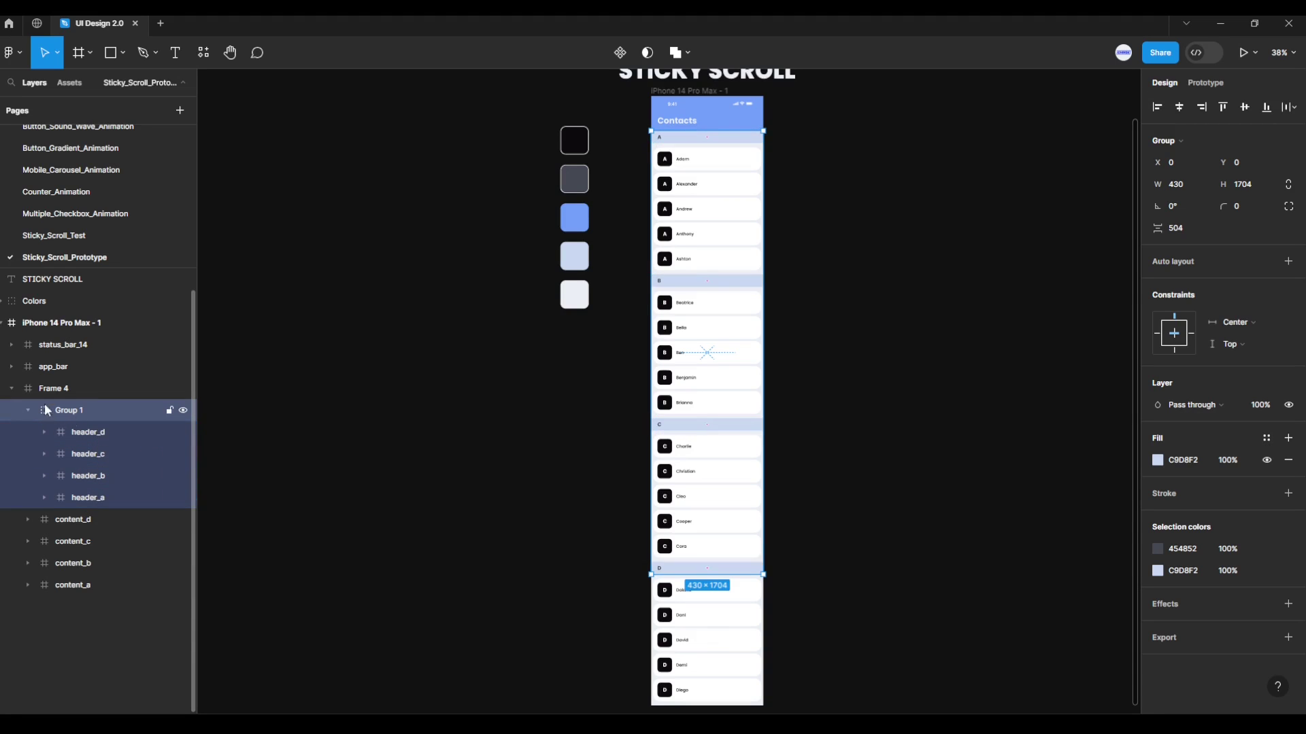
{"action": "left_click", "coordinate": [28, 410]}
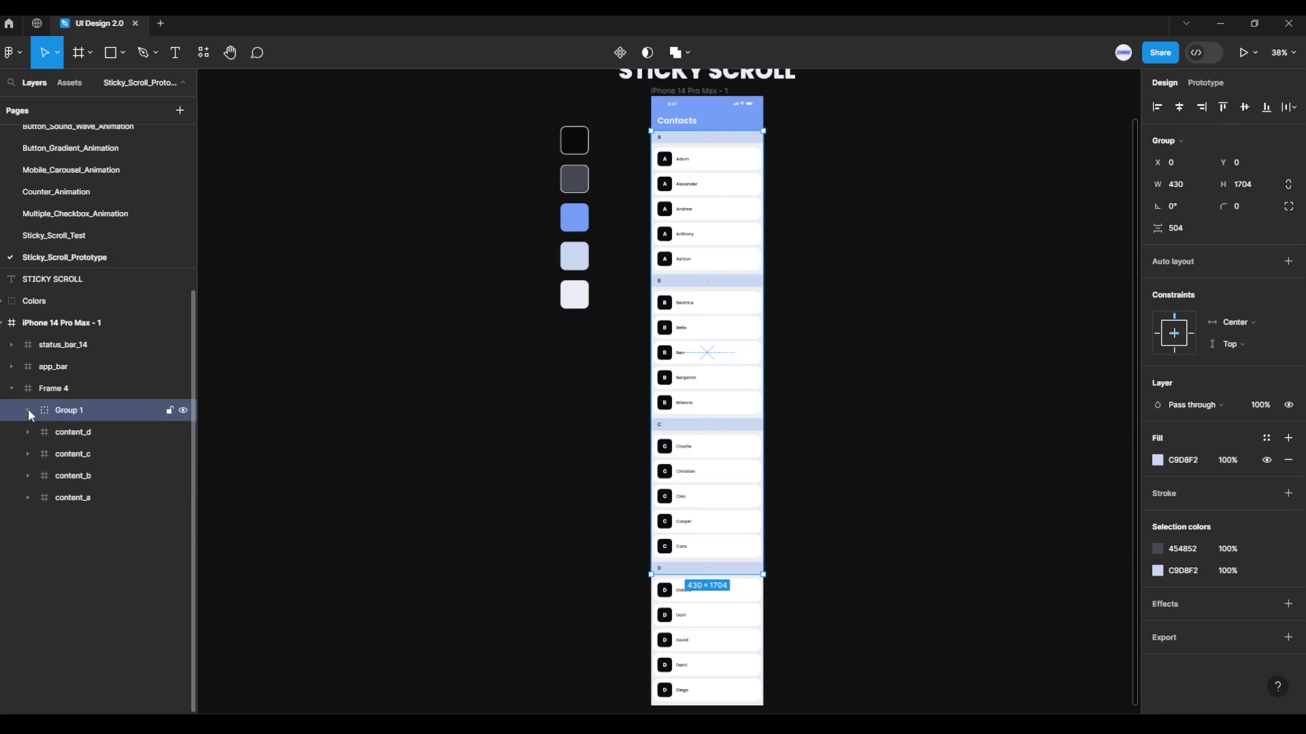
{"action": "right_click", "coordinate": [74, 416]}
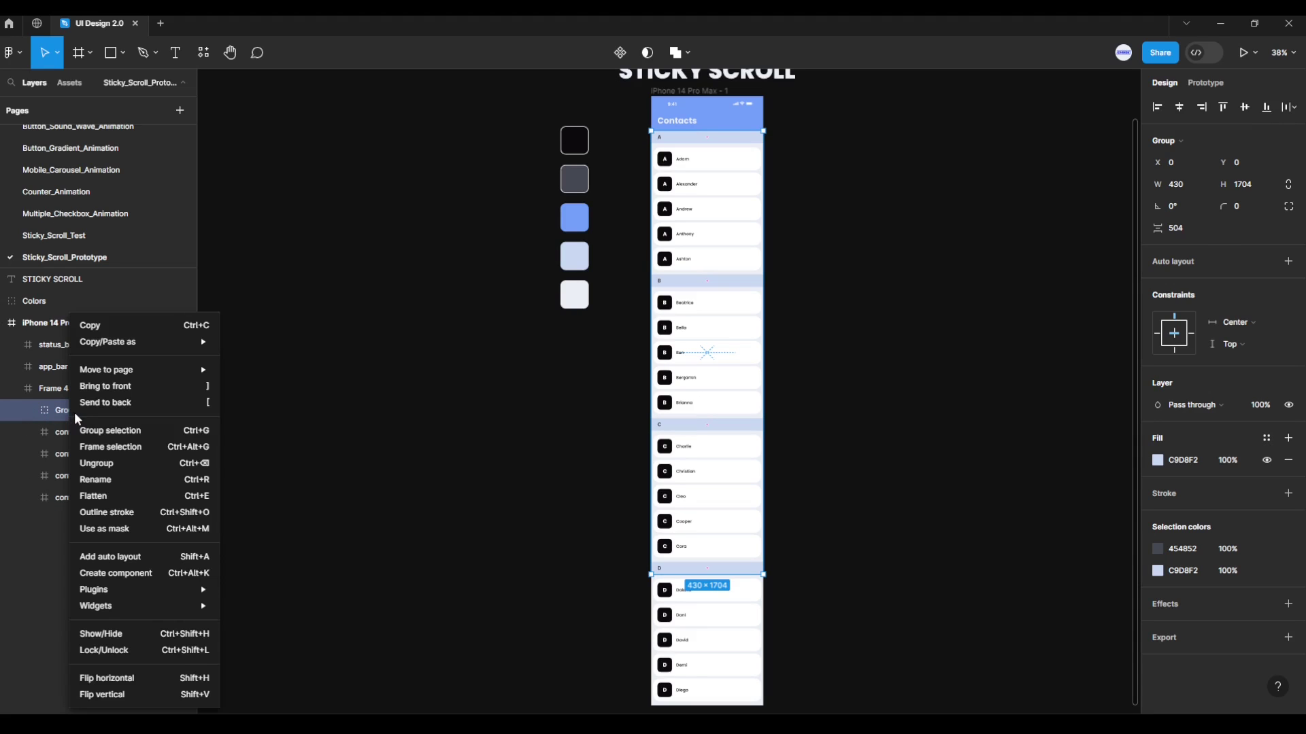
{"action": "left_click", "coordinate": [99, 465]}
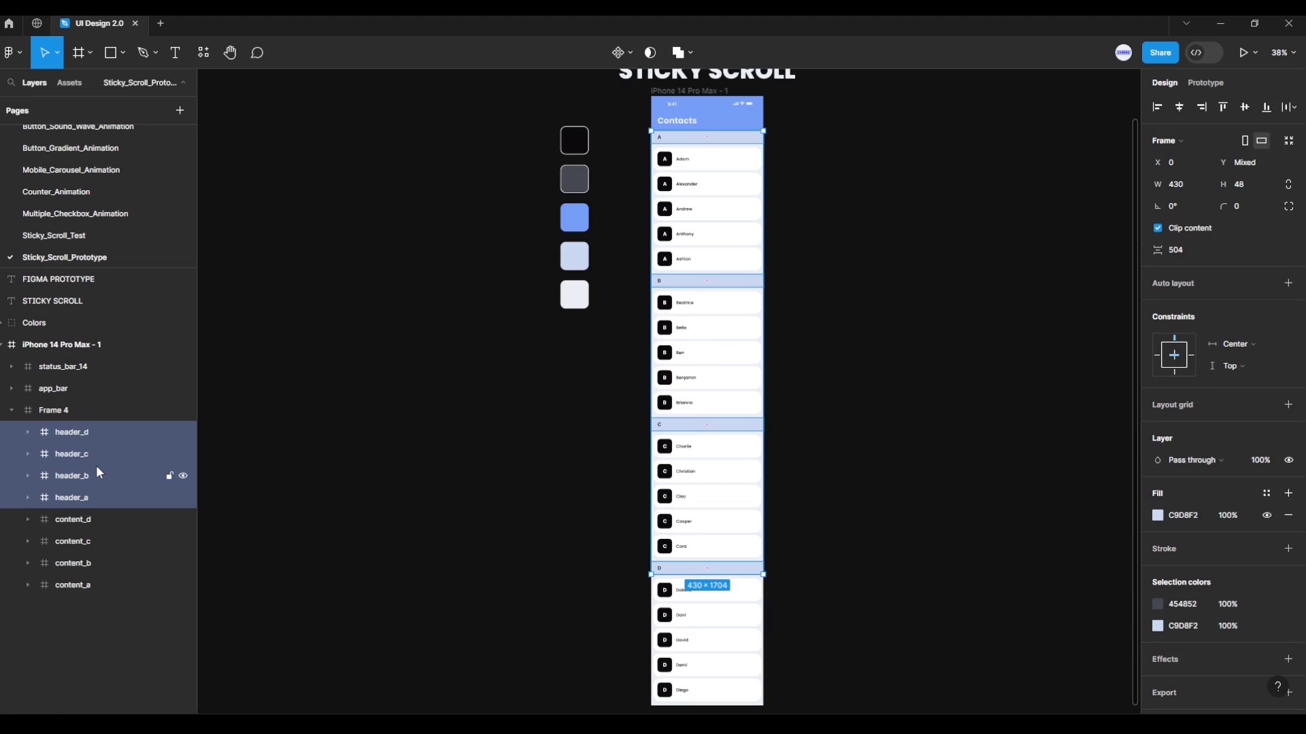
Check that header_a–header_d now sit above content_a–content_d in Frame 4.
{"action": "left_click", "coordinate": [80, 498]}
{"action": "left_click", "coordinate": [76, 479]}
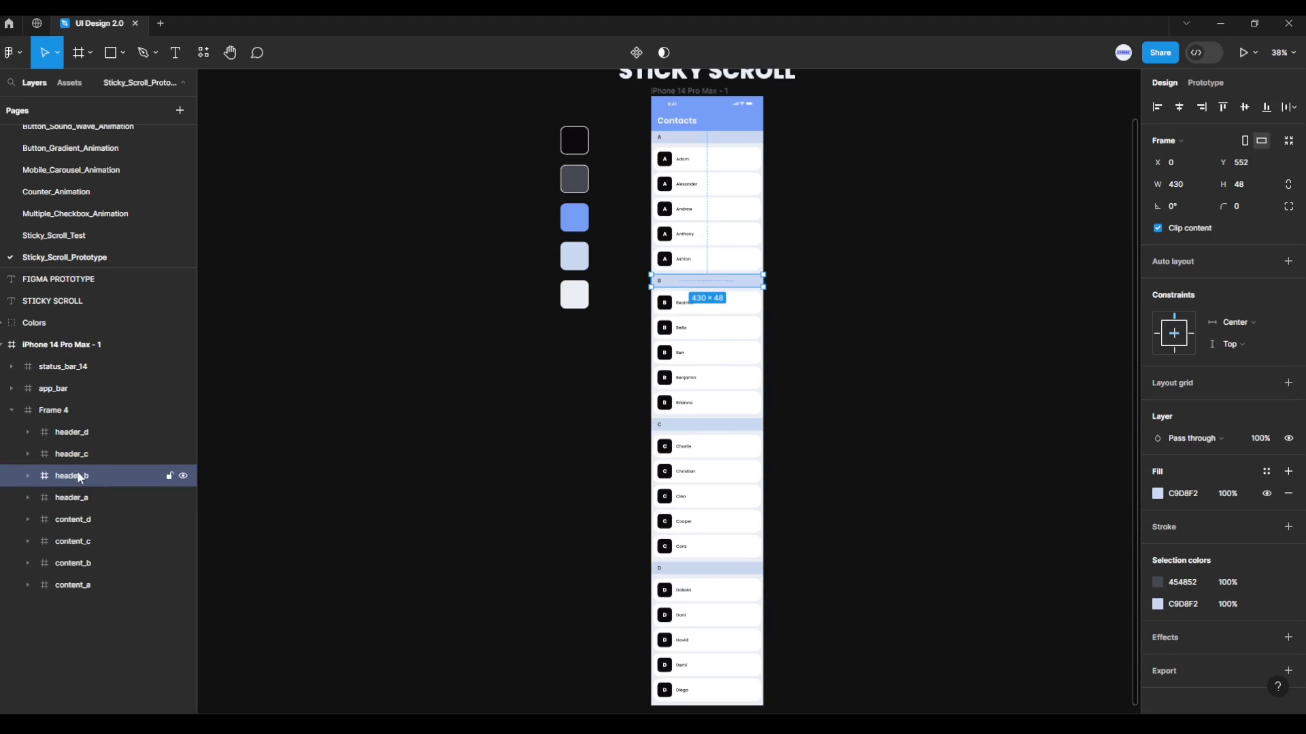
{"action": "left_click", "coordinate": [79, 458]}
{"action": "left_click", "coordinate": [80, 438]}
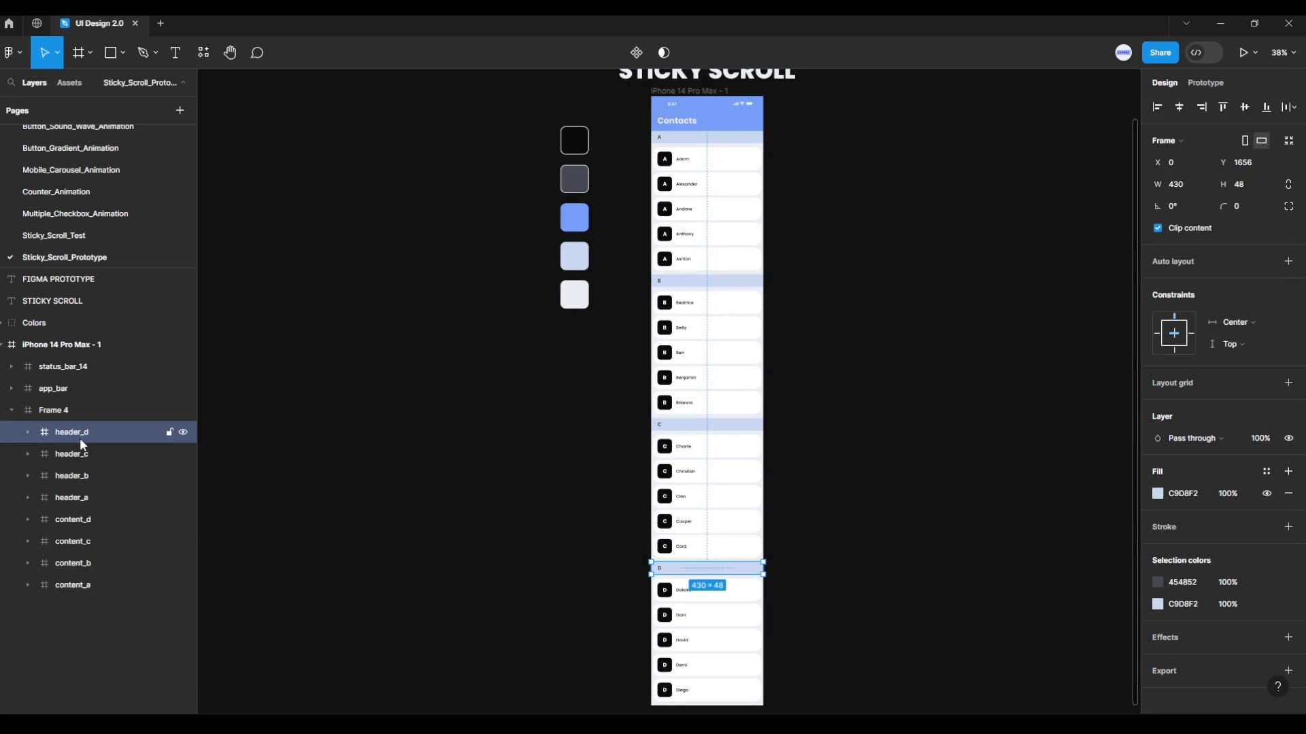
{"action": "left_click", "coordinate": [83, 454]}
{"action": "left_click", "coordinate": [83, 495]}
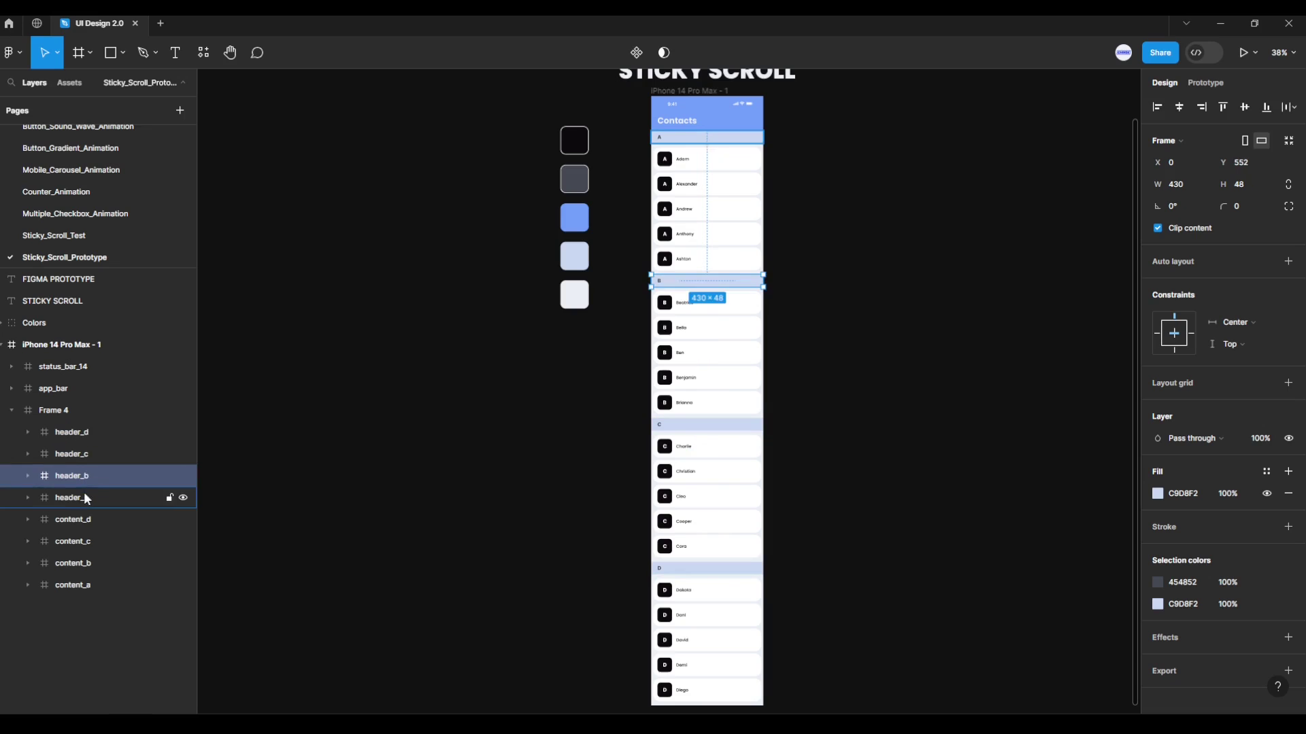
{"action": "left_click", "coordinate": [89, 520]}
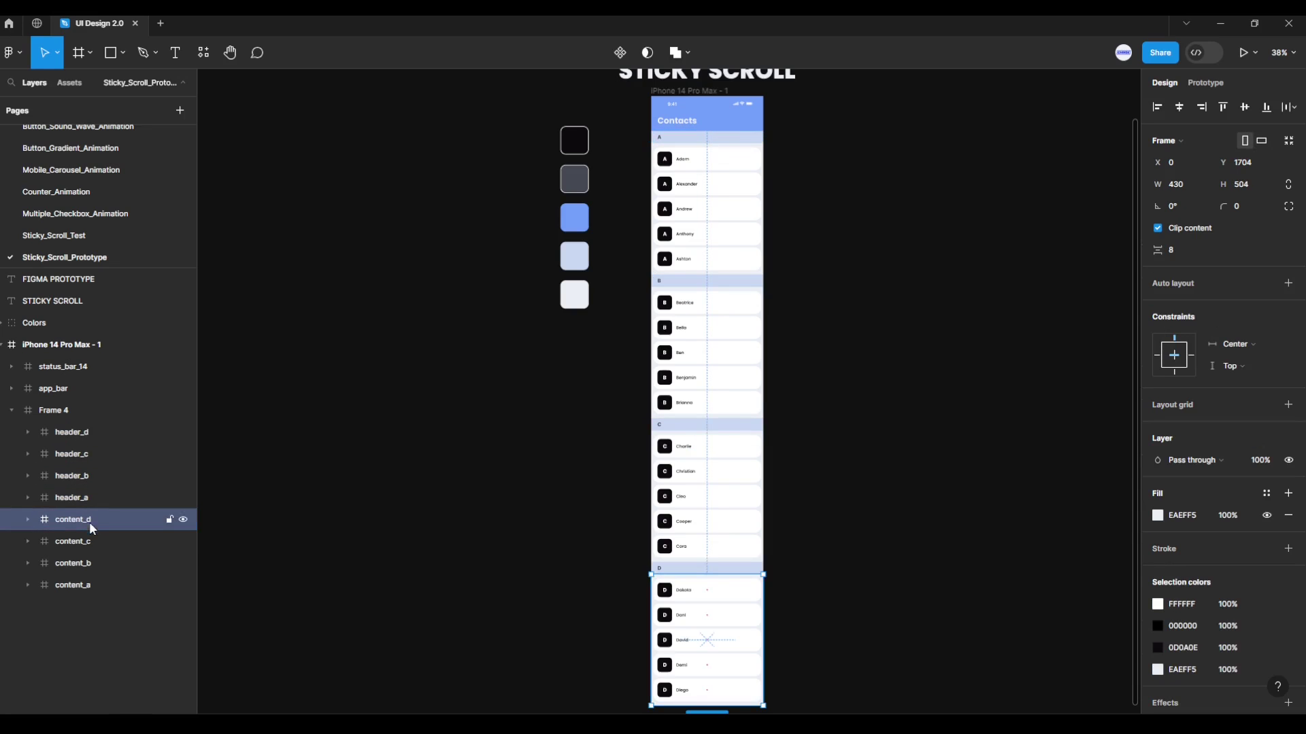
{"action": "left_click", "coordinate": [98, 563]}
{"action": "left_click", "coordinate": [90, 563]}
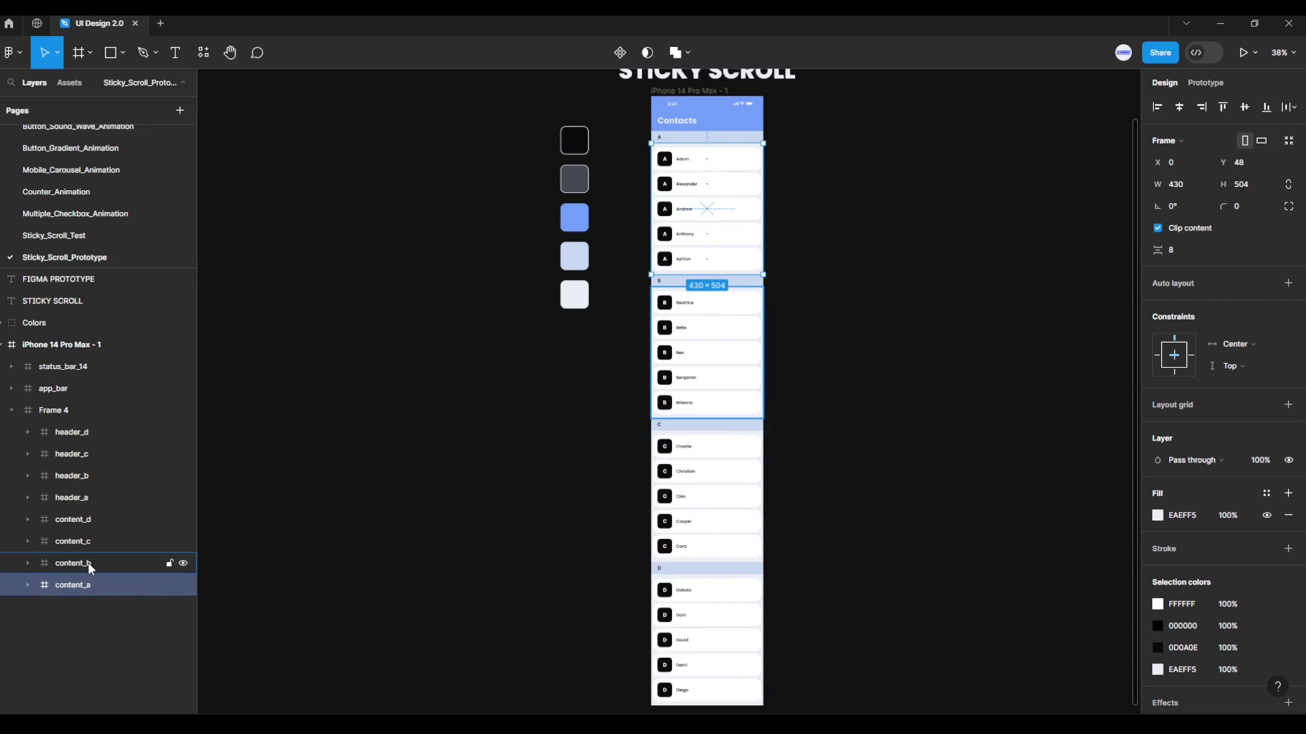
{"action": "left_click", "coordinate": [84, 520]}
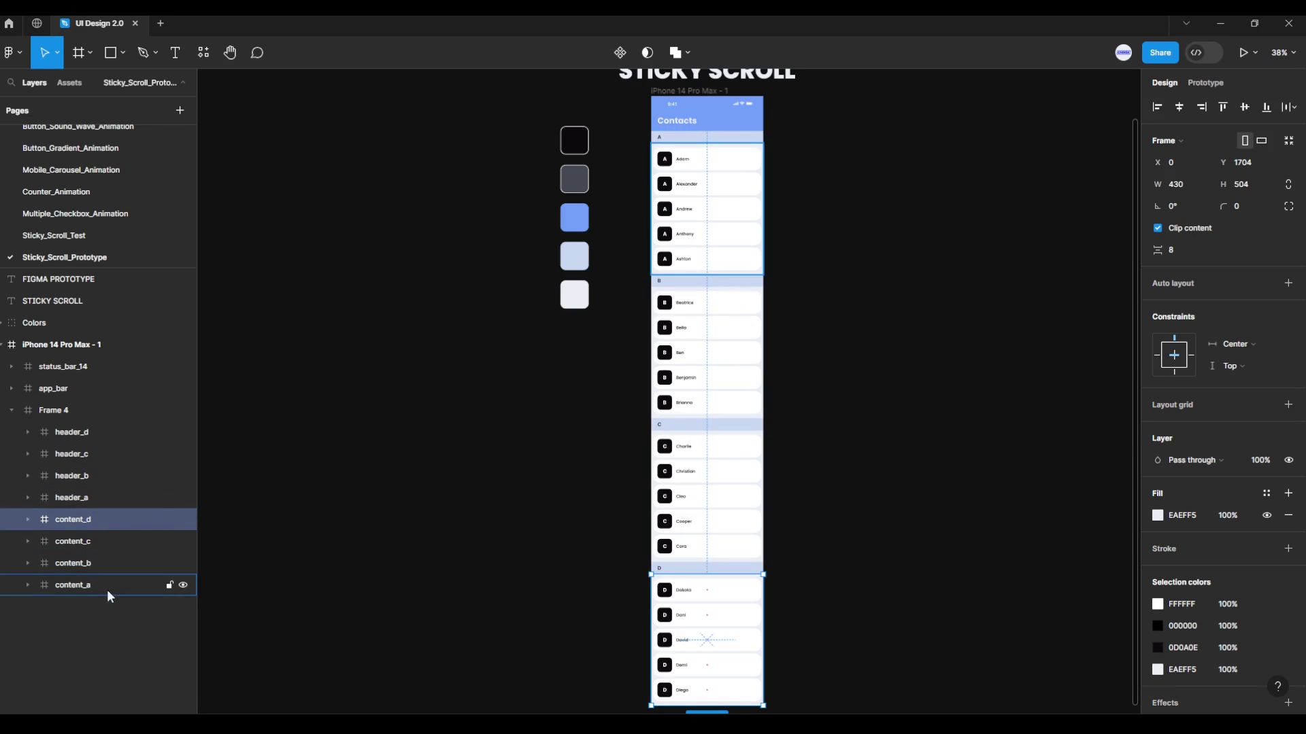
Deselect everything and centre the phone mockup in view.
{"action": "left_click", "coordinate": [471, 530]}
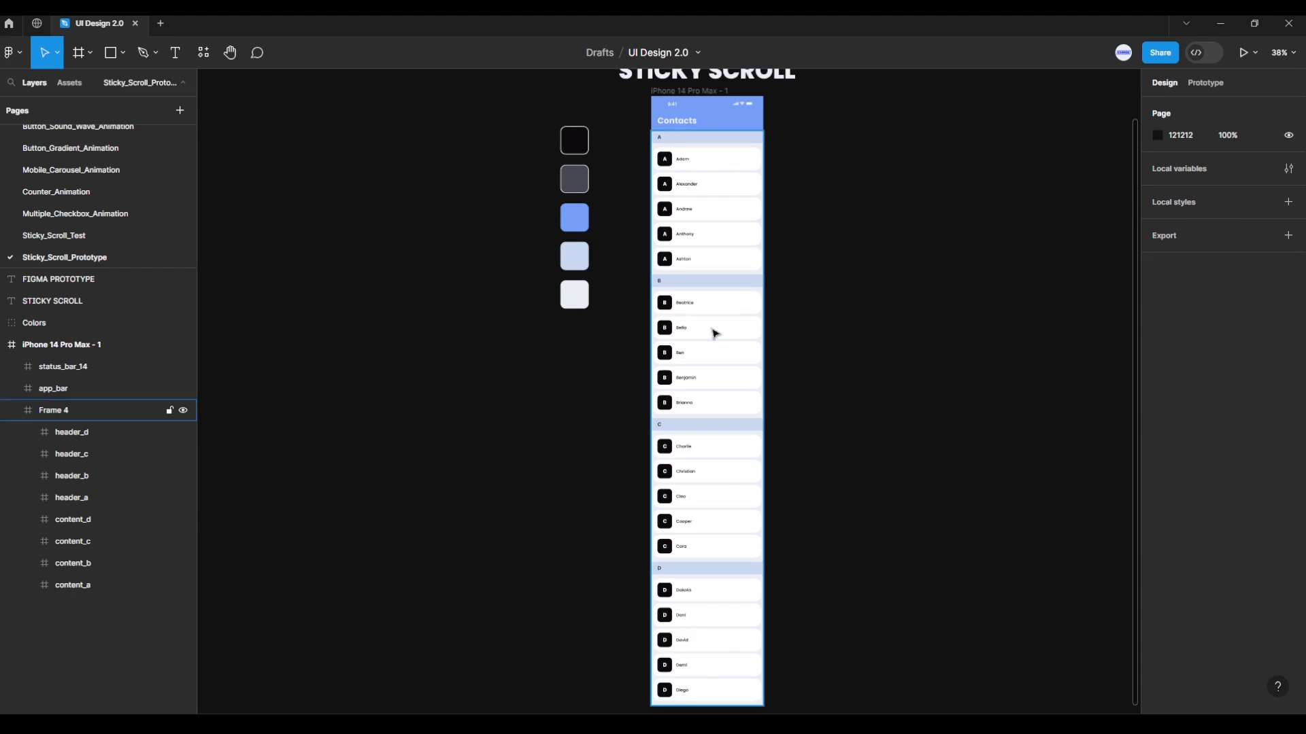
{"action": "scroll", "coordinate": [857, 190], "scroll_direction": "down", "scroll_amount": 1}
{"action": "scroll", "coordinate": [868, 224], "scroll_direction": "up", "scroll_amount": 3}
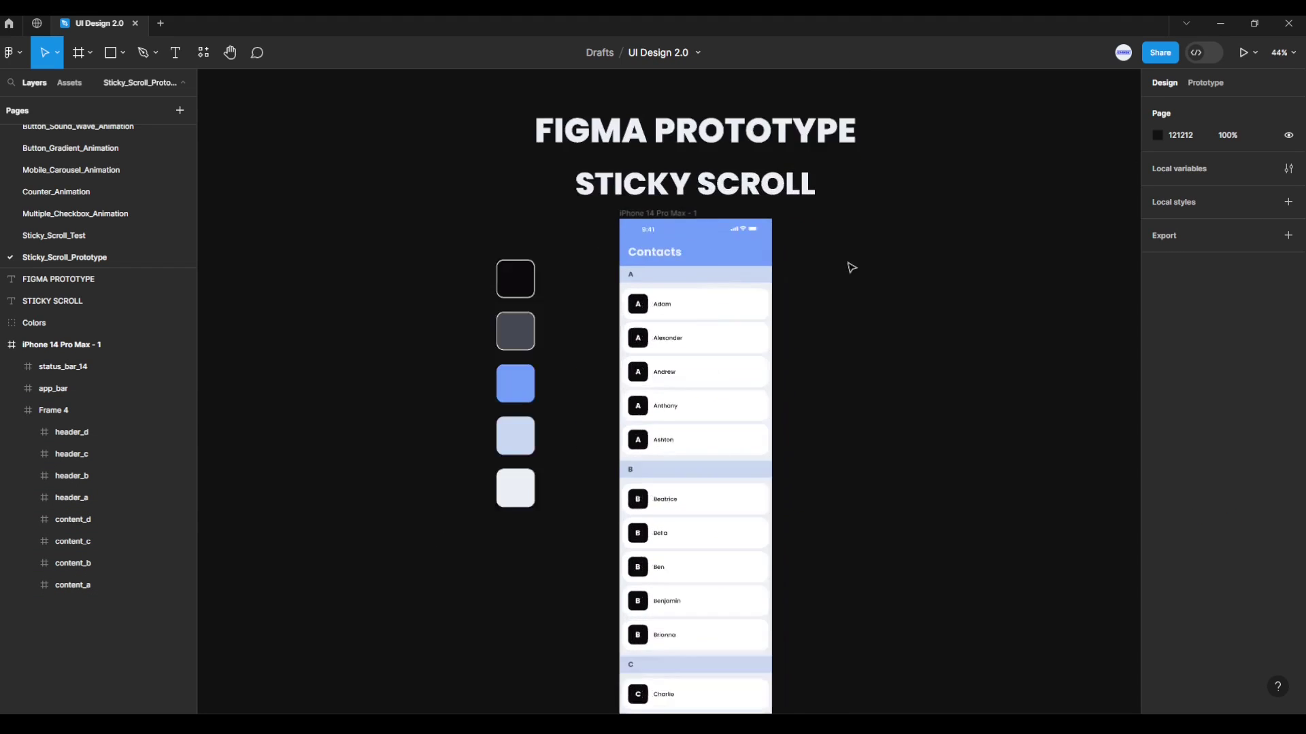
{"action": "scroll", "coordinate": [857, 272], "scroll_direction": "up", "scroll_amount": 5}
{"action": "left_click_drag", "start_coordinate": [869, 283], "coordinate": [964, 344]}
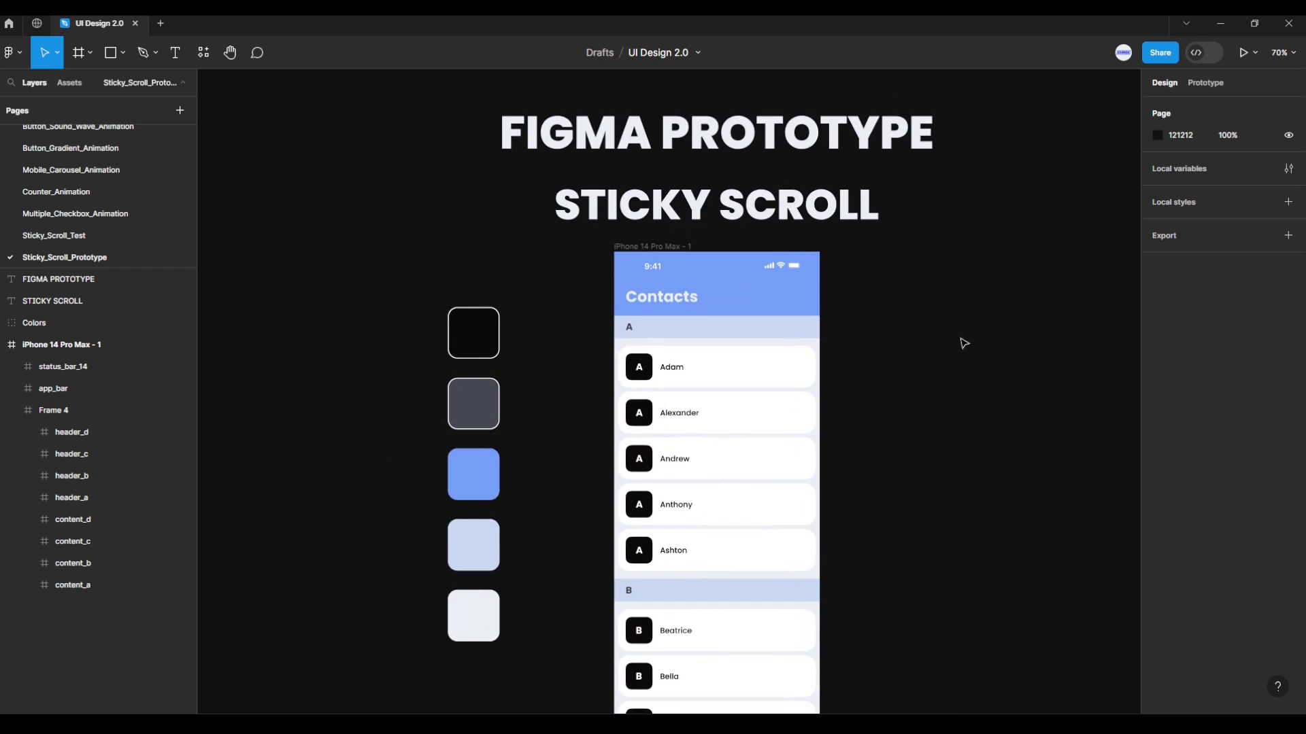
In Prototype settings, keep the iPhone 14 Pro Max - 1 frame at no scrolling overflow.
{"action": "left_click", "coordinate": [1194, 85]}
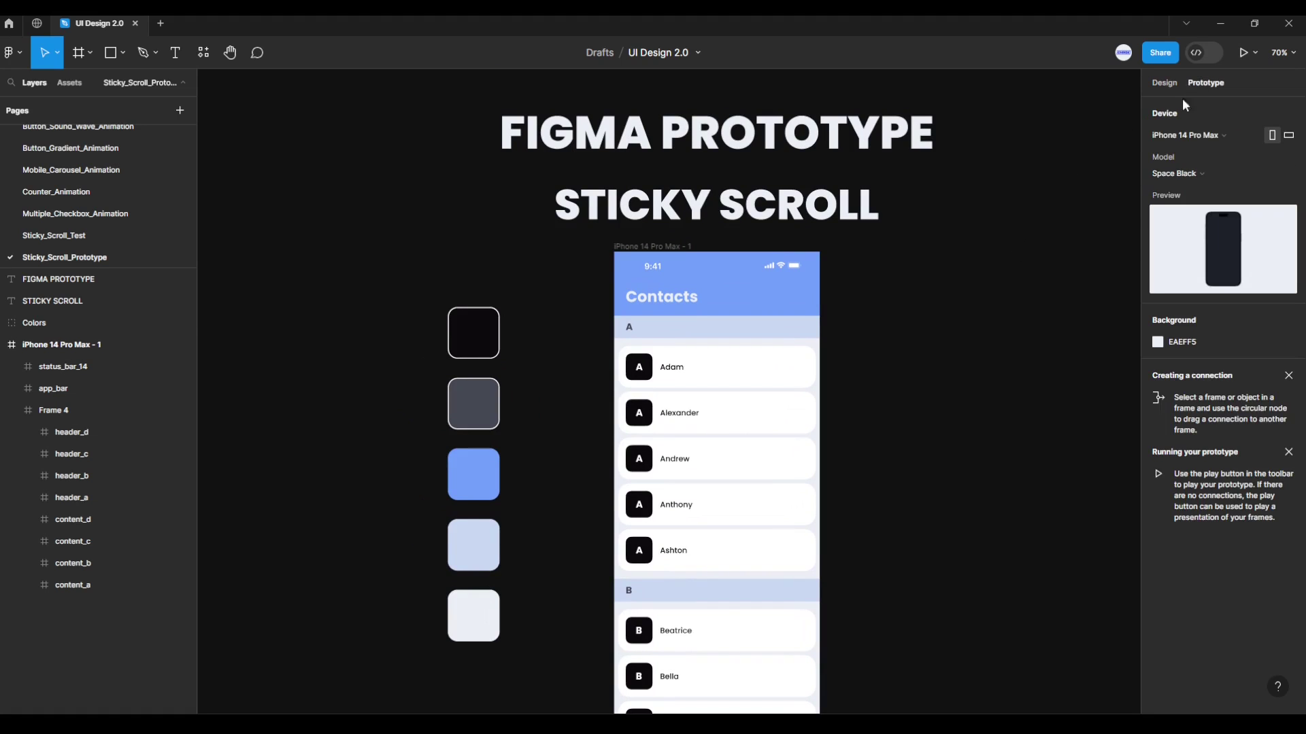
{"action": "left_click", "coordinate": [678, 249]}
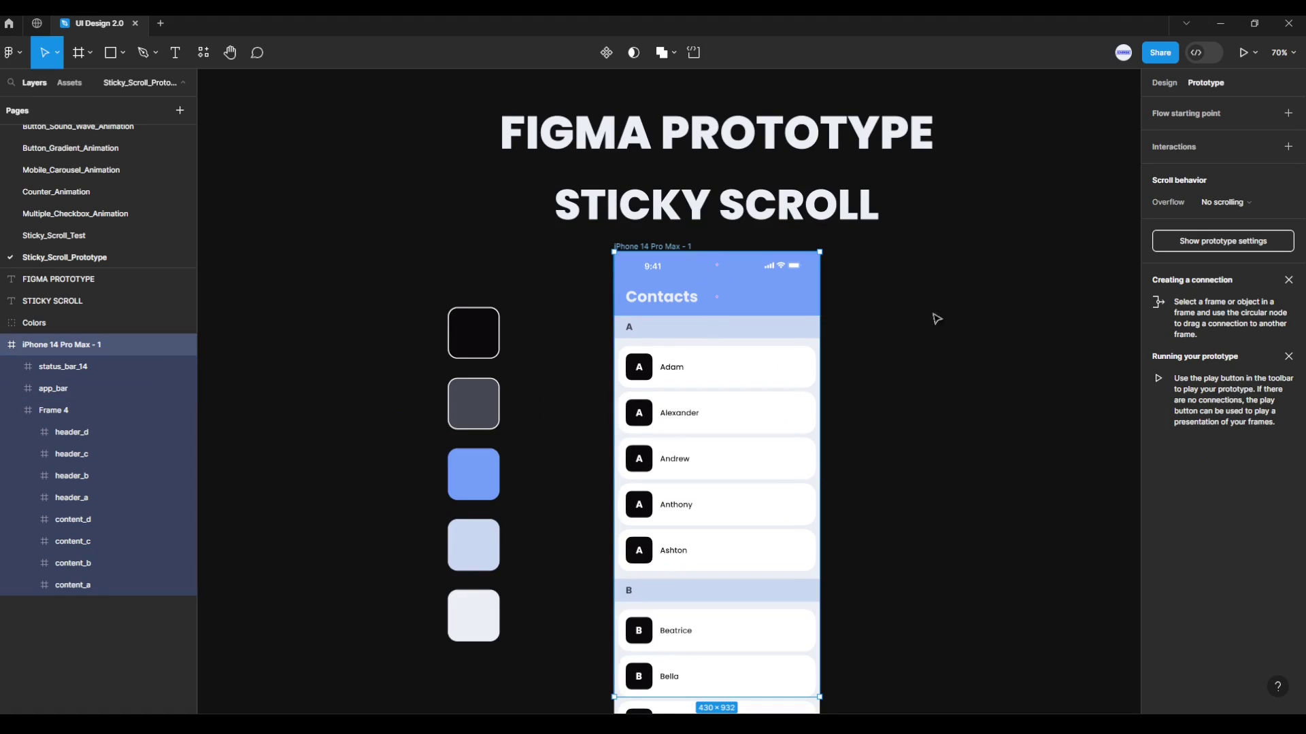
{"action": "left_click", "coordinate": [1233, 206]}
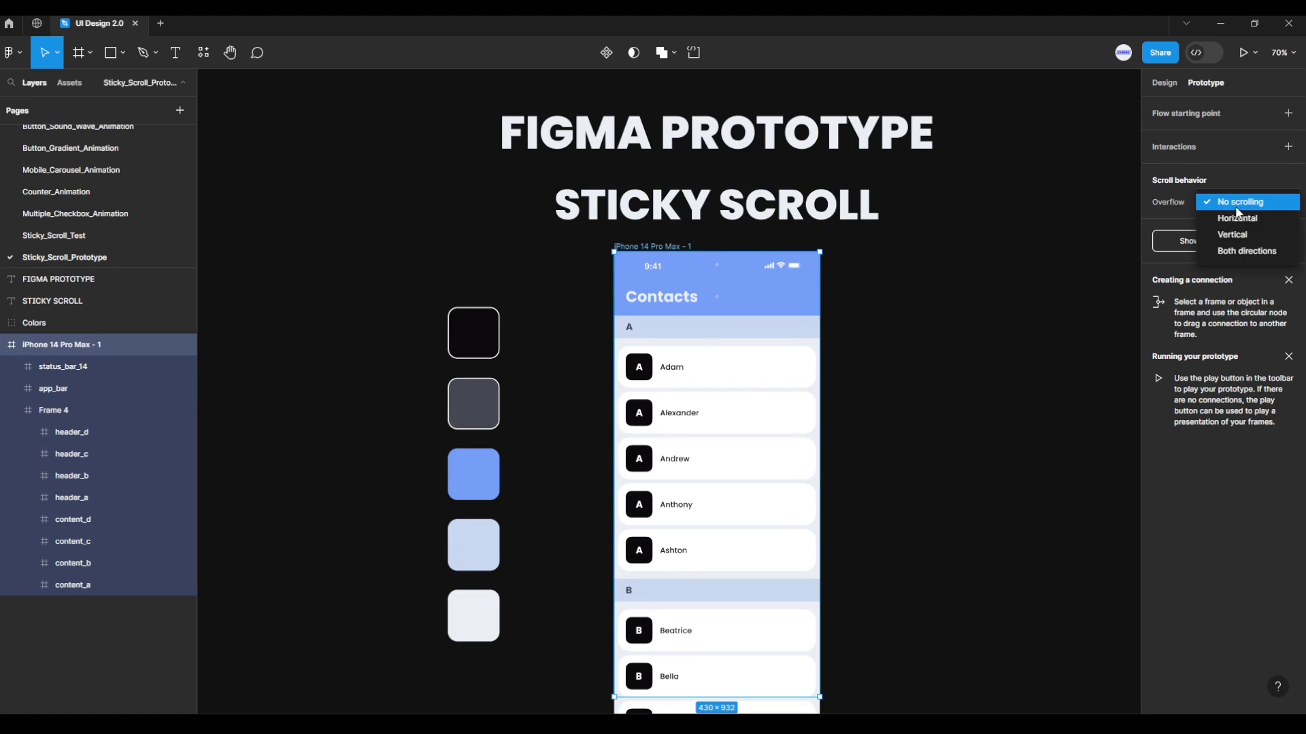
{"action": "left_click", "coordinate": [1232, 204]}
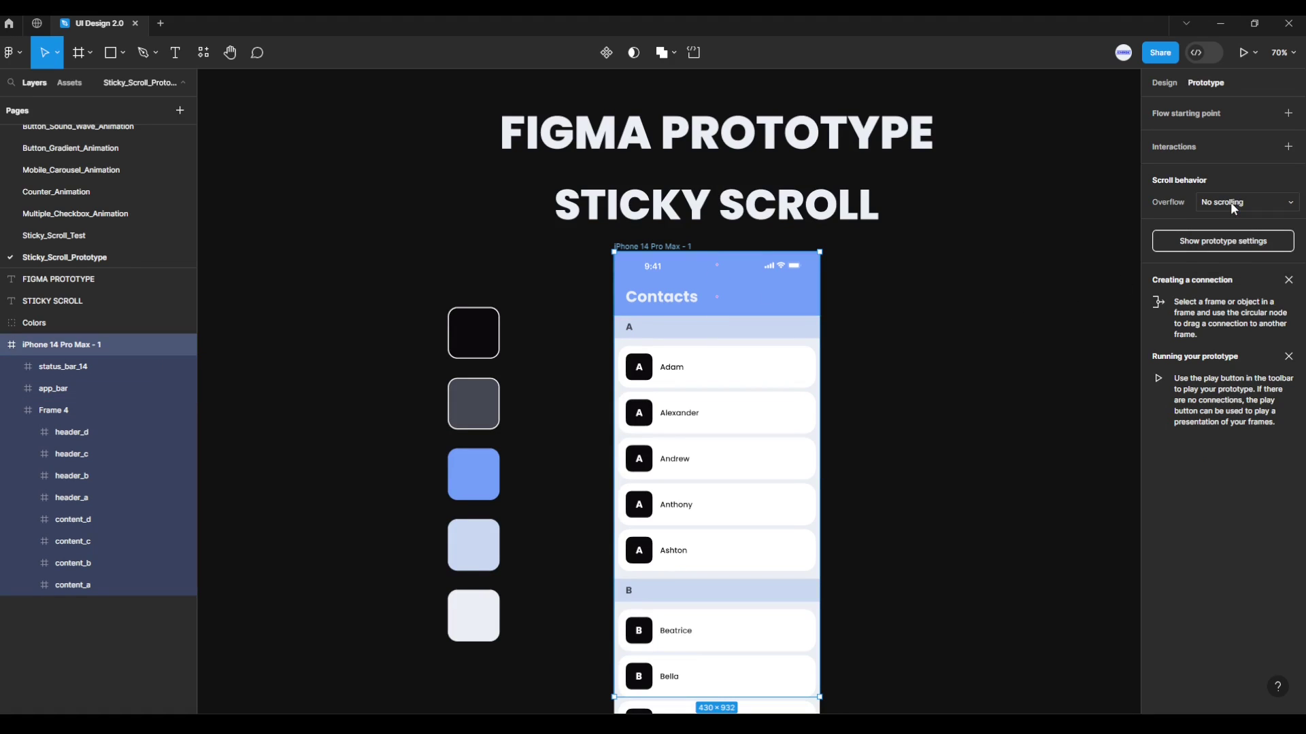
Set the status bar and app bar scroll position to Fixed (stay in place).
{"action": "left_click", "coordinate": [786, 276]}
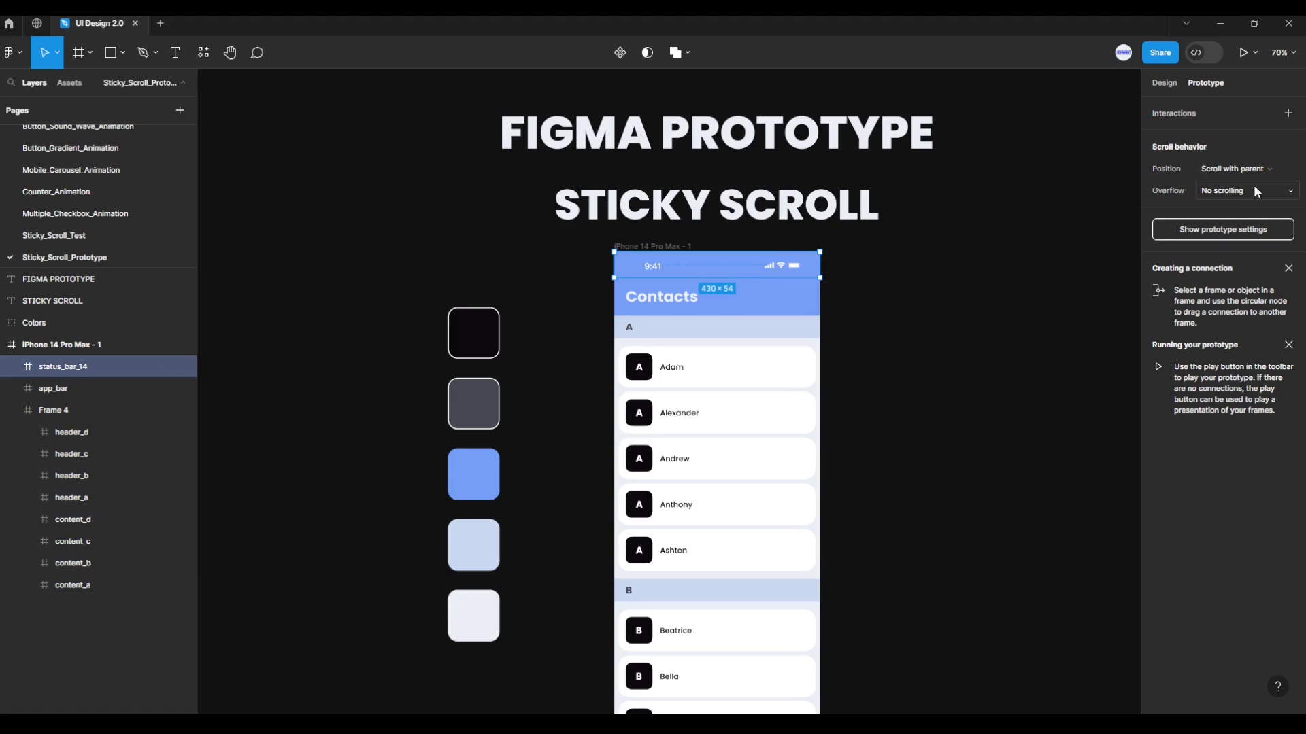
{"action": "left_click", "coordinate": [1269, 170]}
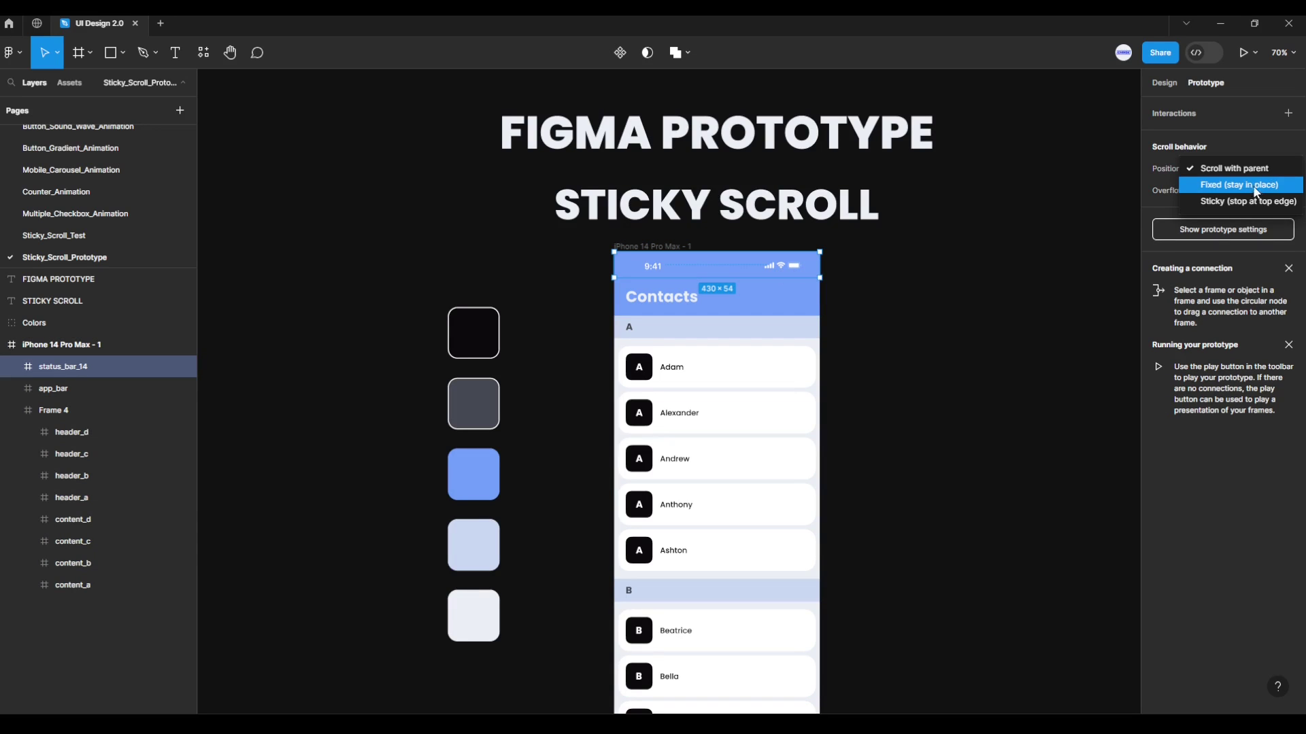
{"action": "left_click", "coordinate": [1255, 186]}
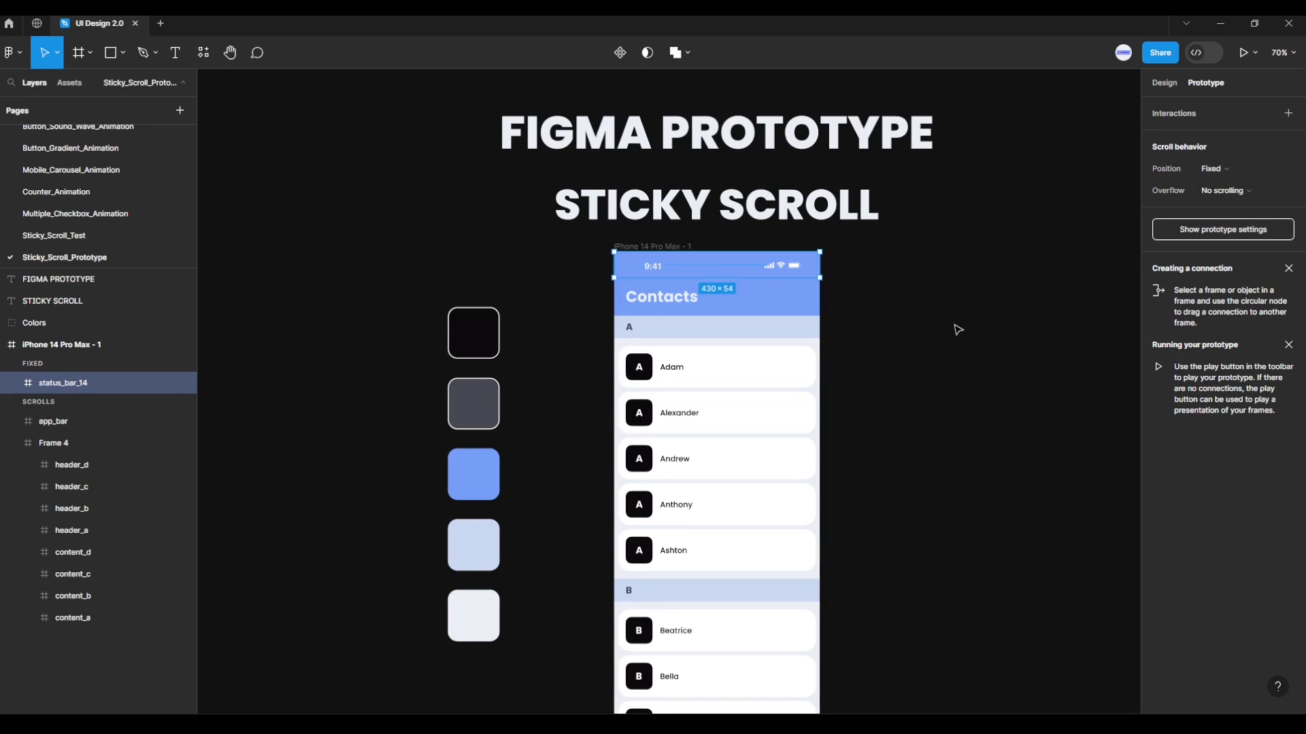
{"action": "left_click", "coordinate": [814, 306]}
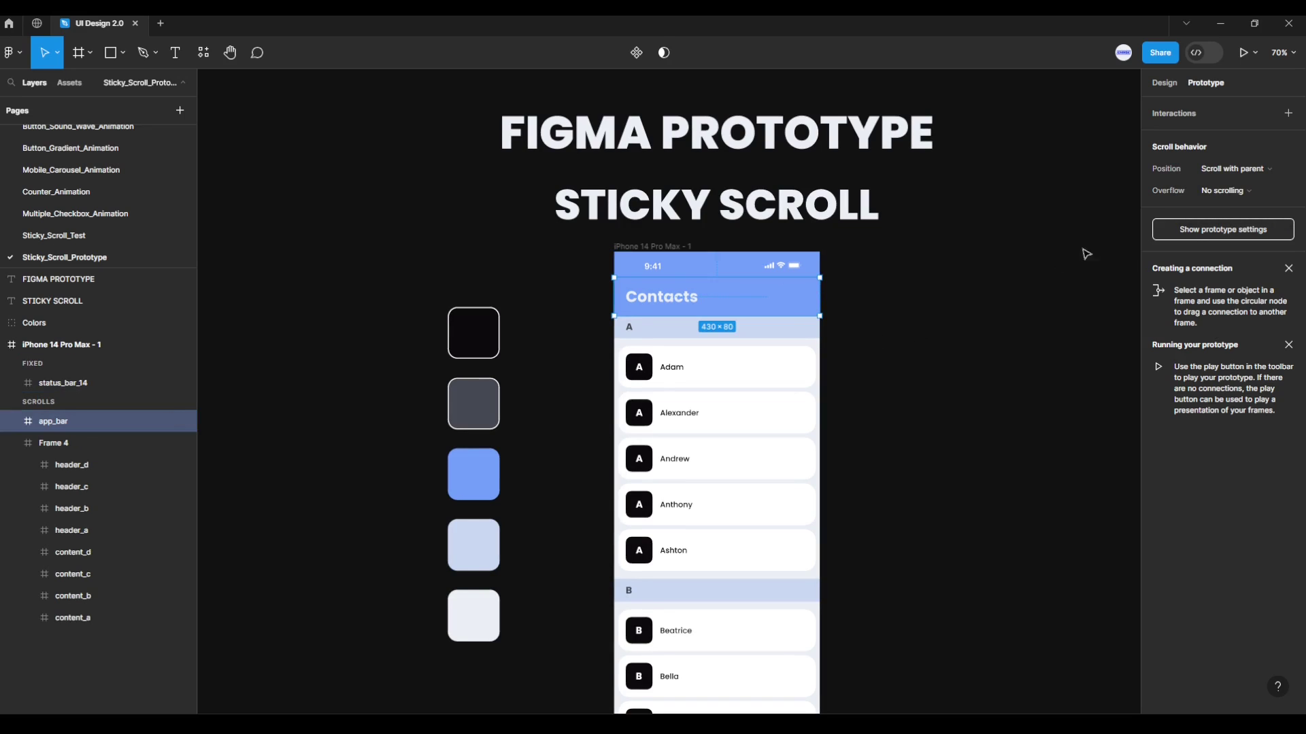
{"action": "left_click", "coordinate": [1238, 170]}
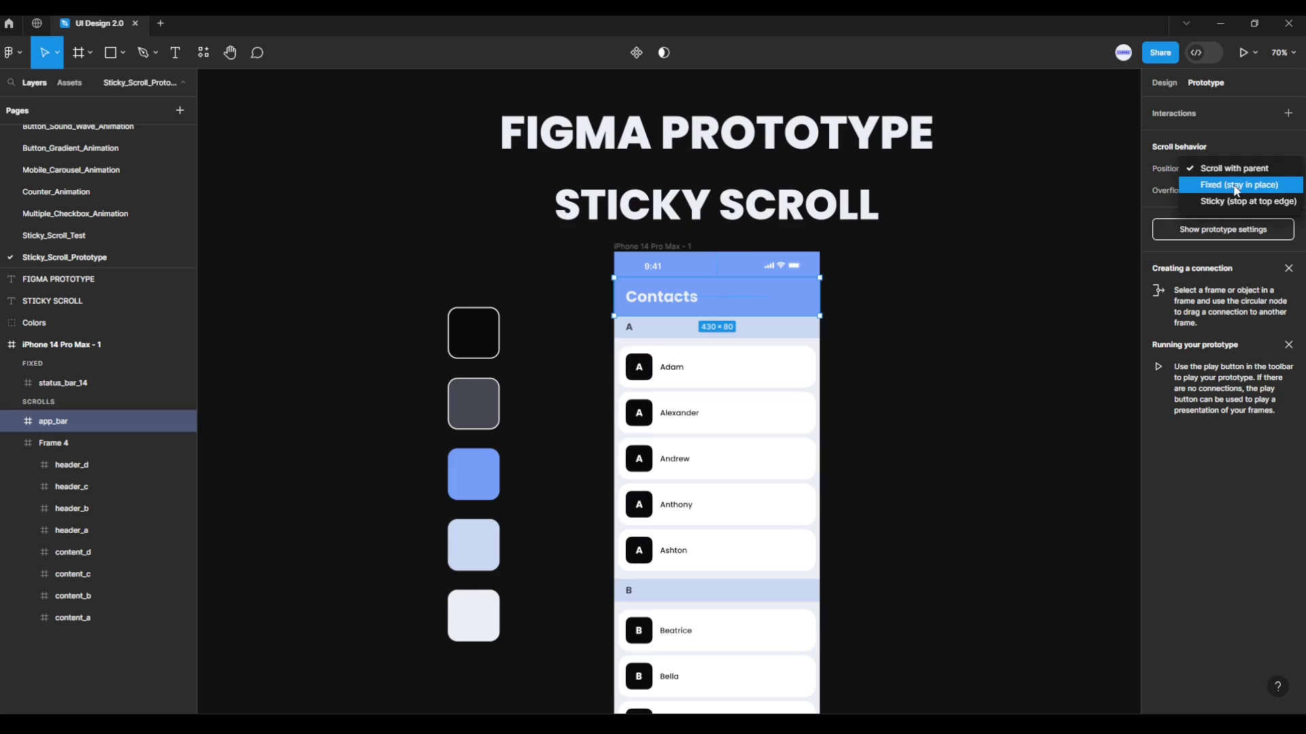
{"action": "left_click", "coordinate": [1231, 186]}
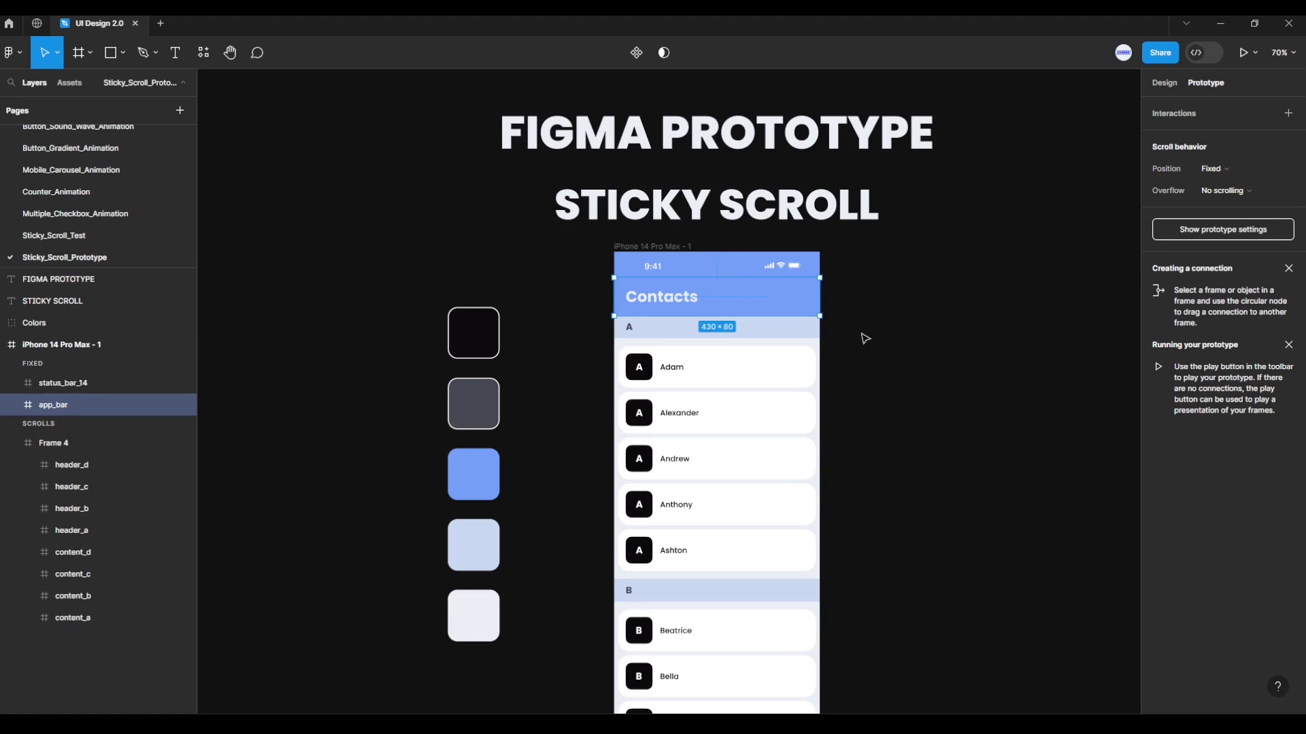
{"action": "left_click", "coordinate": [673, 449]}
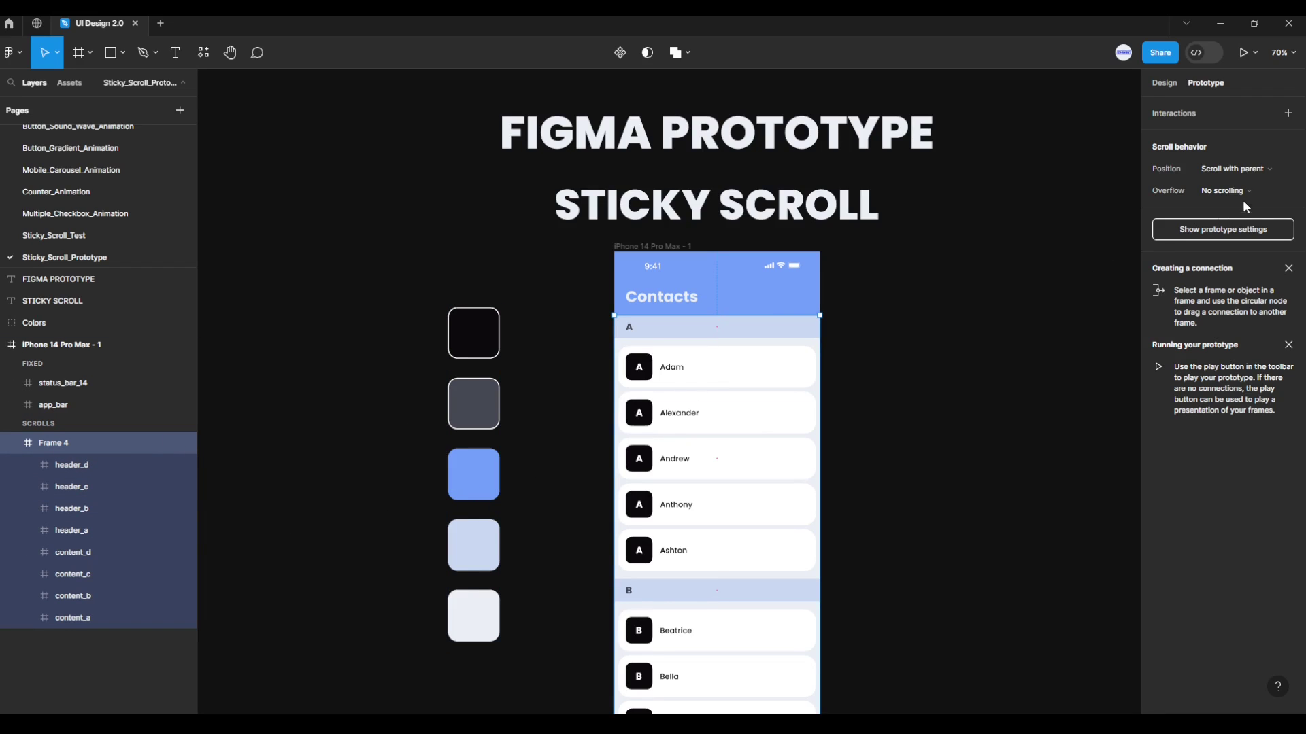
Set Frame 4's overflow scrolling to Vertical.
{"action": "left_click", "coordinate": [1254, 186]}
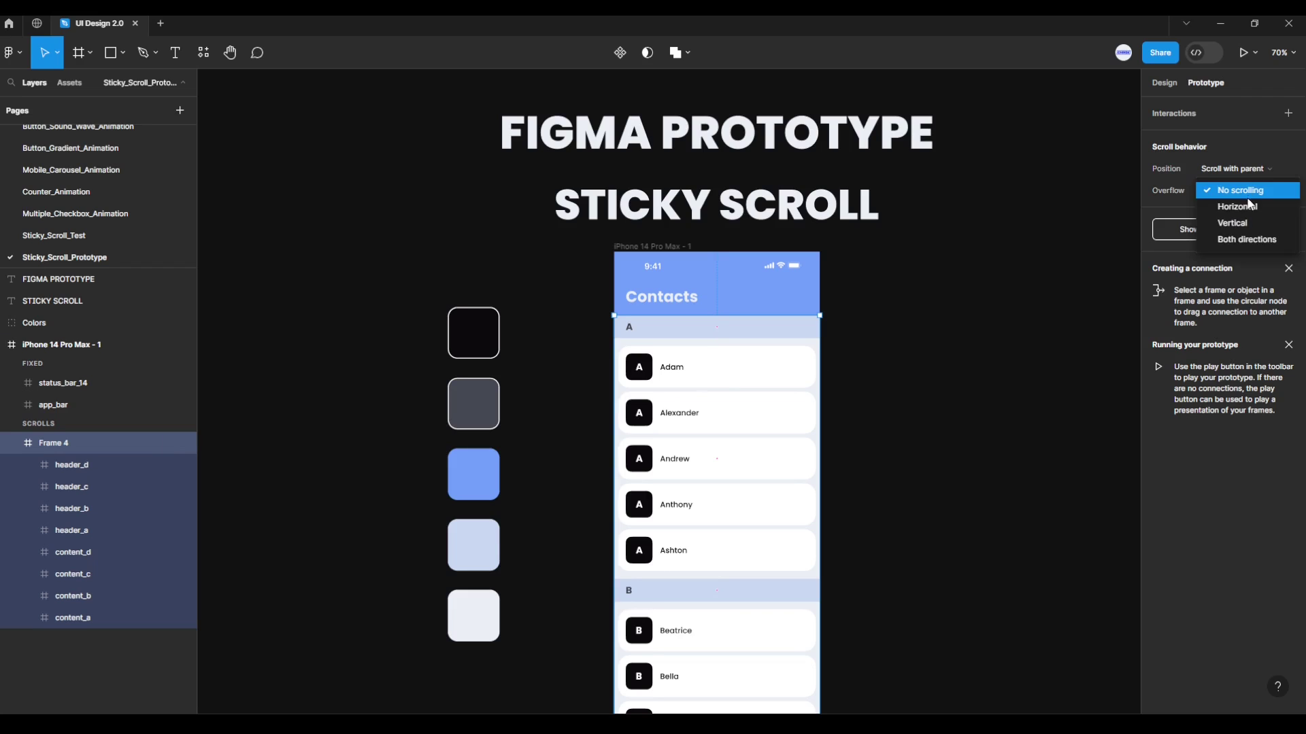
{"action": "left_click", "coordinate": [1232, 225]}
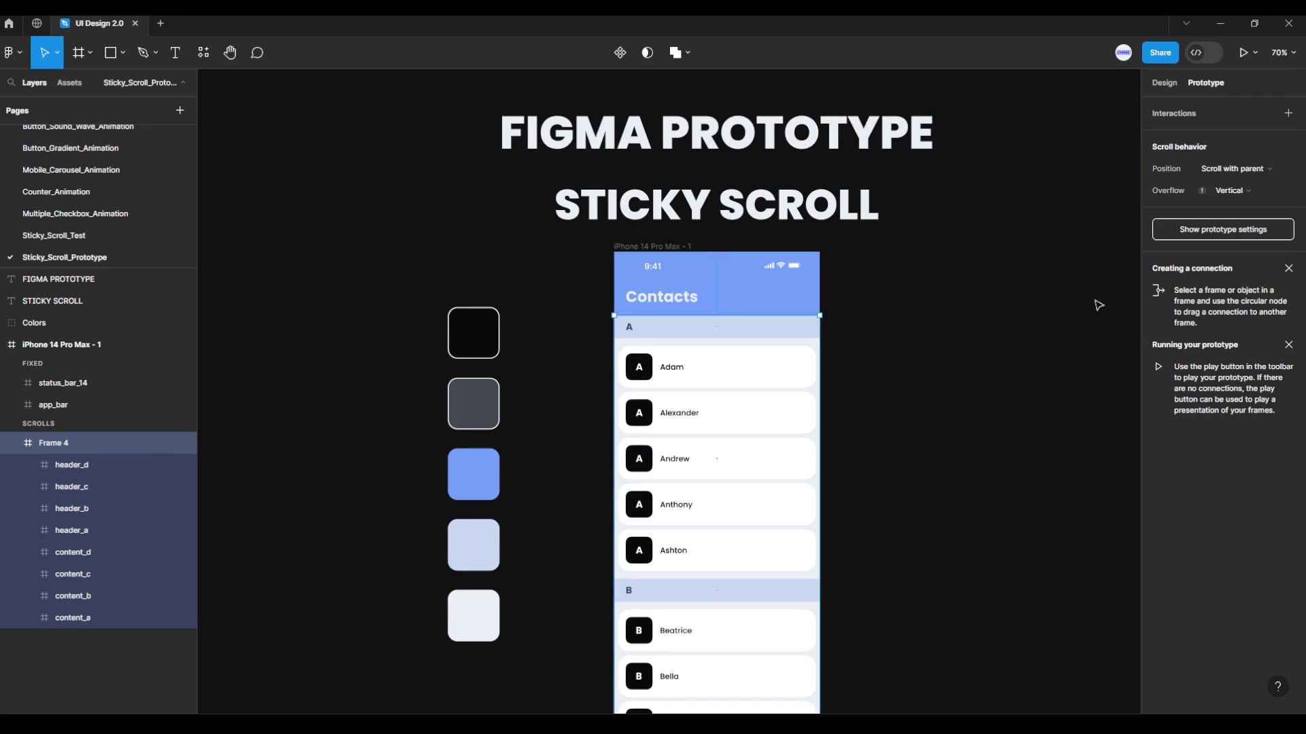
{"action": "left_click", "coordinate": [979, 442]}
Give header_a through header_d the Sticky (stop at top edge) scroll position.
{"action": "scroll", "coordinate": [918, 516], "scroll_direction": "down", "scroll_amount": 3, "text": "ctrl"}
{"action": "scroll", "coordinate": [936, 399], "scroll_direction": "down", "scroll_amount": 2}
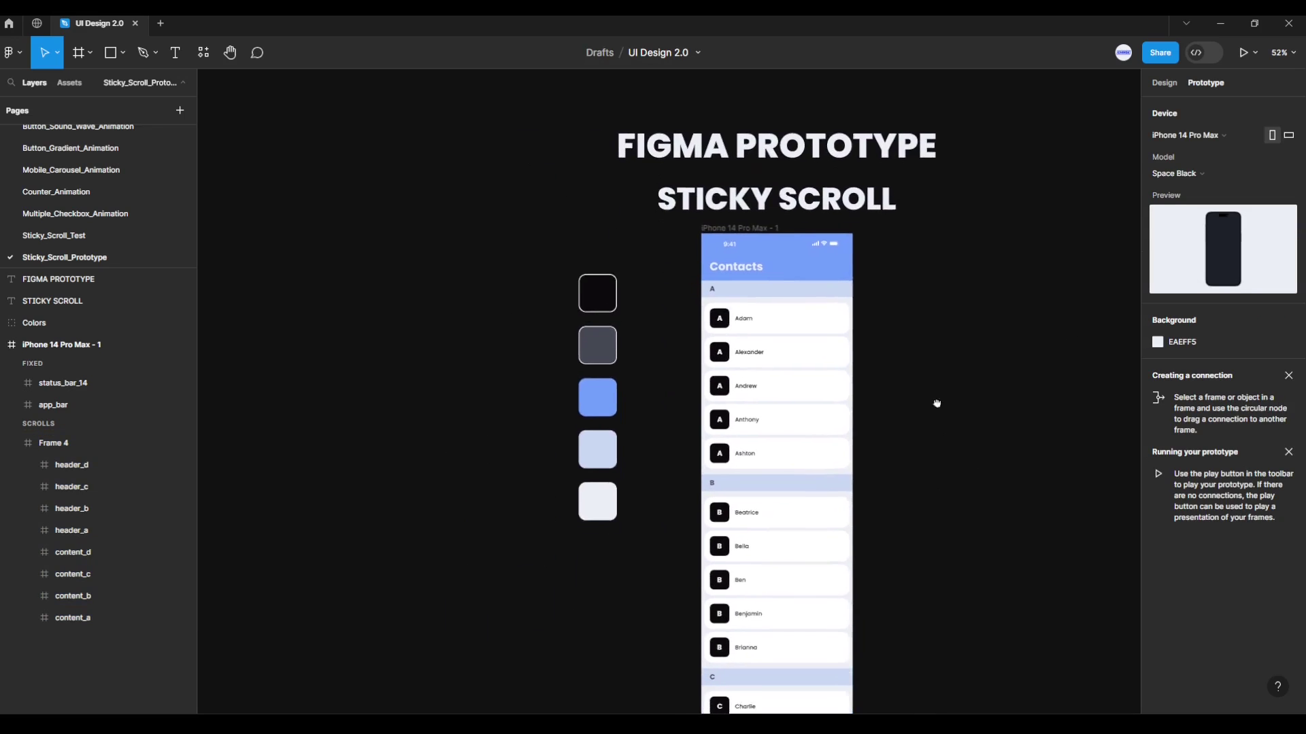
{"action": "scroll", "coordinate": [878, 419], "scroll_direction": "down", "scroll_amount": 1}
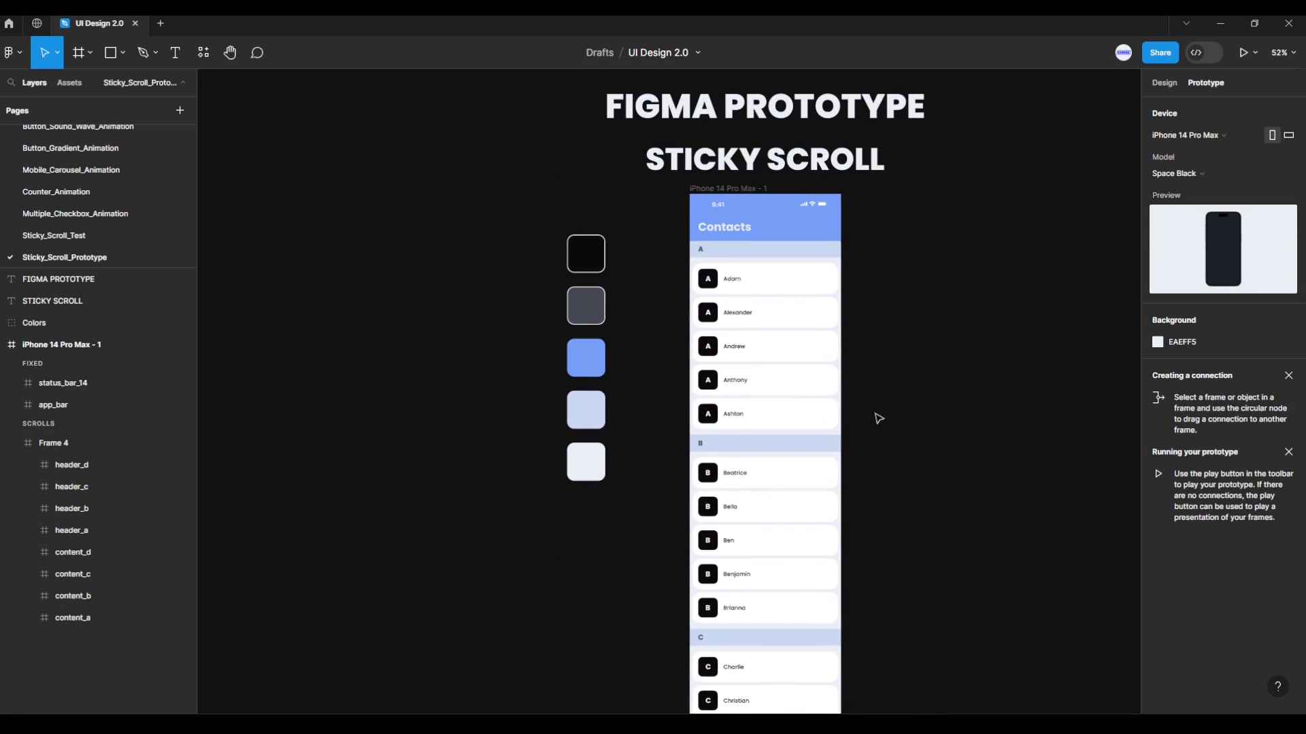
{"action": "left_click", "coordinate": [116, 528]}
{"action": "left_click", "coordinate": [96, 510], "text": "shift"}
{"action": "left_click", "coordinate": [89, 487], "text": "shift"}
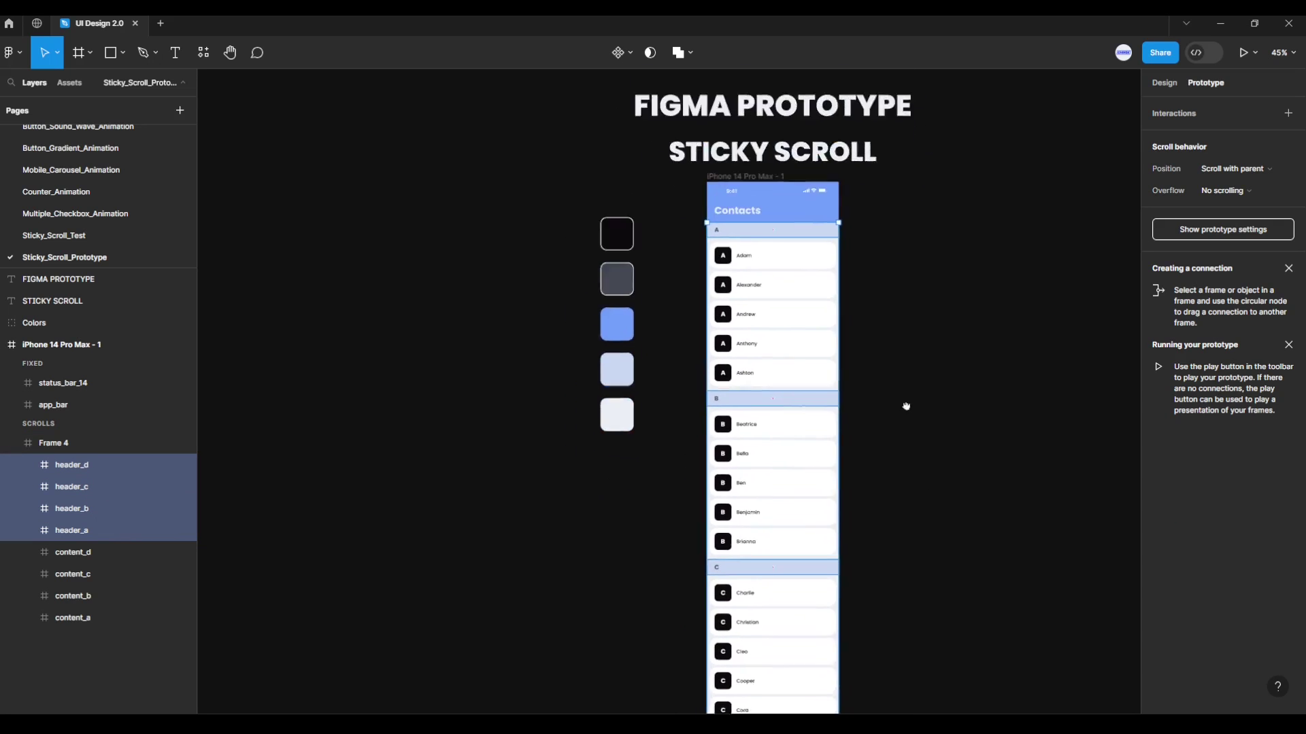
{"action": "scroll", "coordinate": [904, 408], "scroll_direction": "down", "scroll_amount": 5}
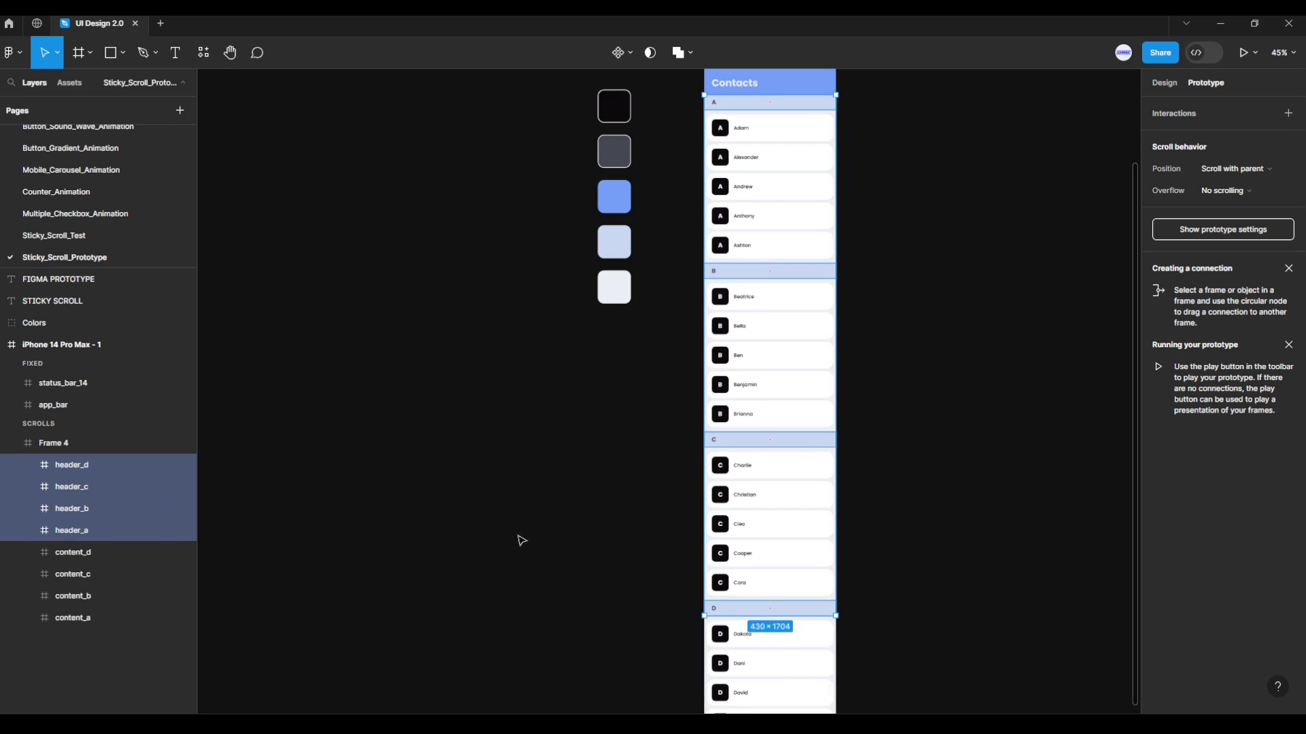
{"action": "left_click", "coordinate": [1236, 169]}
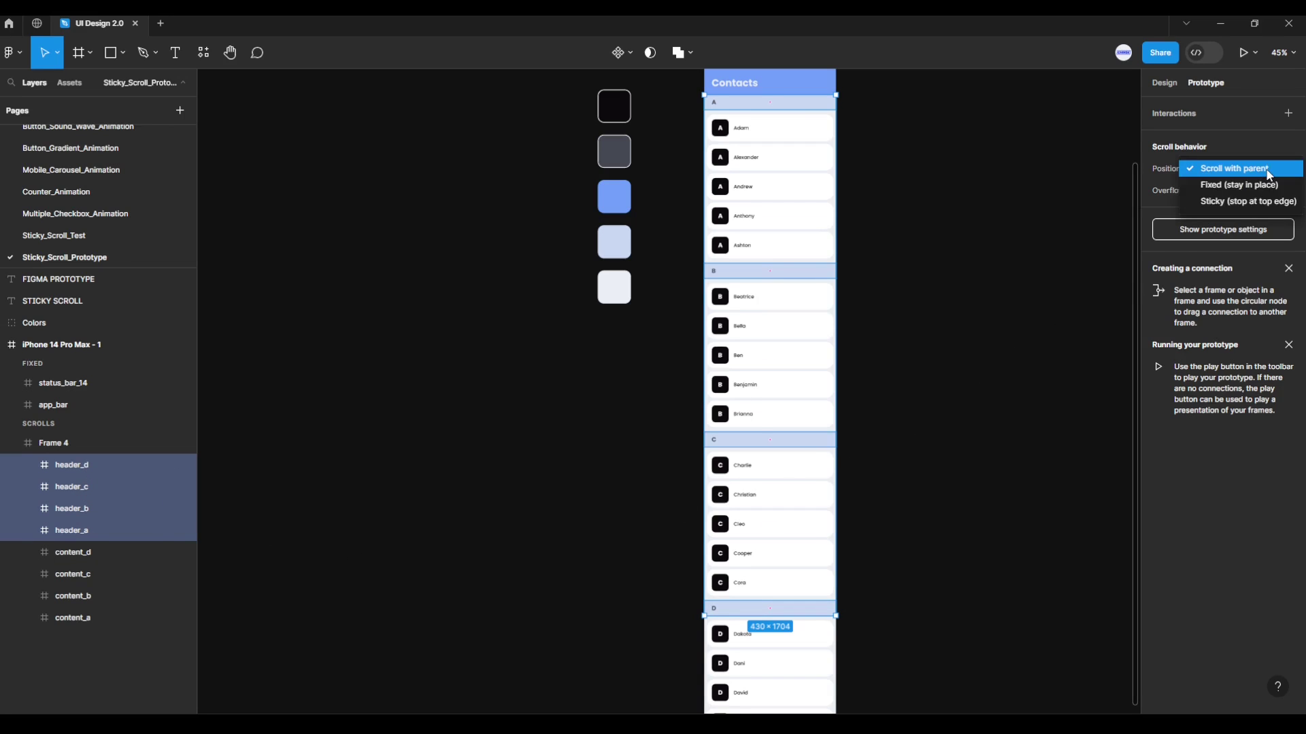
{"action": "left_click", "coordinate": [1217, 202]}
{"action": "left_click", "coordinate": [971, 215]}
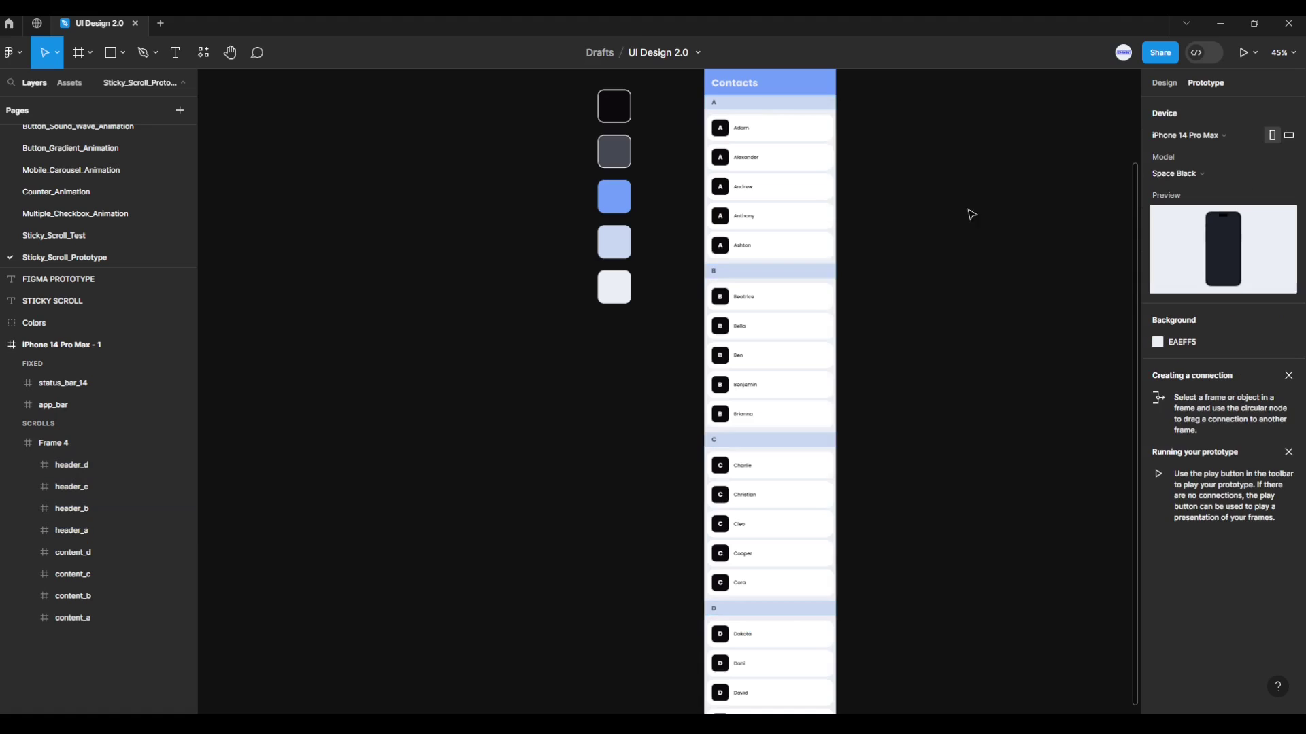
{"action": "scroll", "coordinate": [952, 194], "scroll_direction": "down", "scroll_amount": 2}
{"action": "left_click_drag", "start_coordinate": [948, 187], "coordinate": [960, 300]}
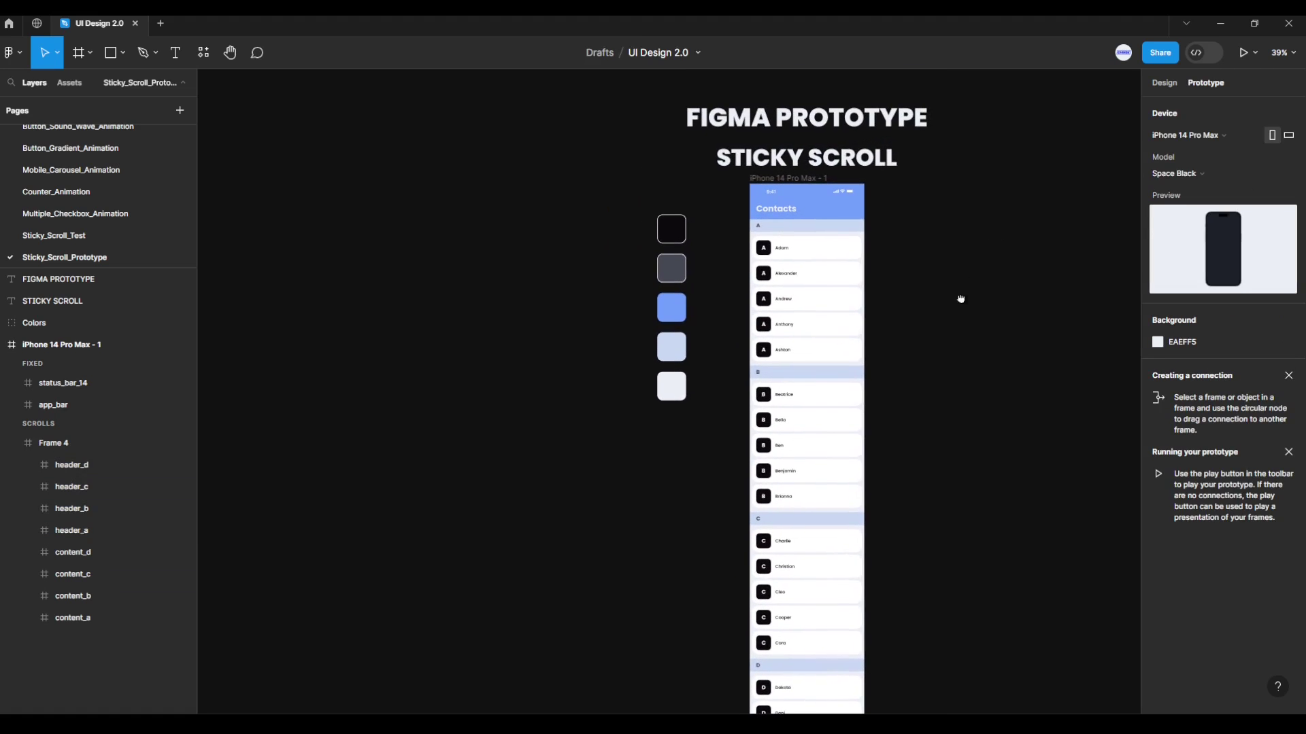
Select the scrolling Frame 4 inside the iPhone frame and drag its bottom edge up.
{"action": "left_click", "coordinate": [1158, 81]}
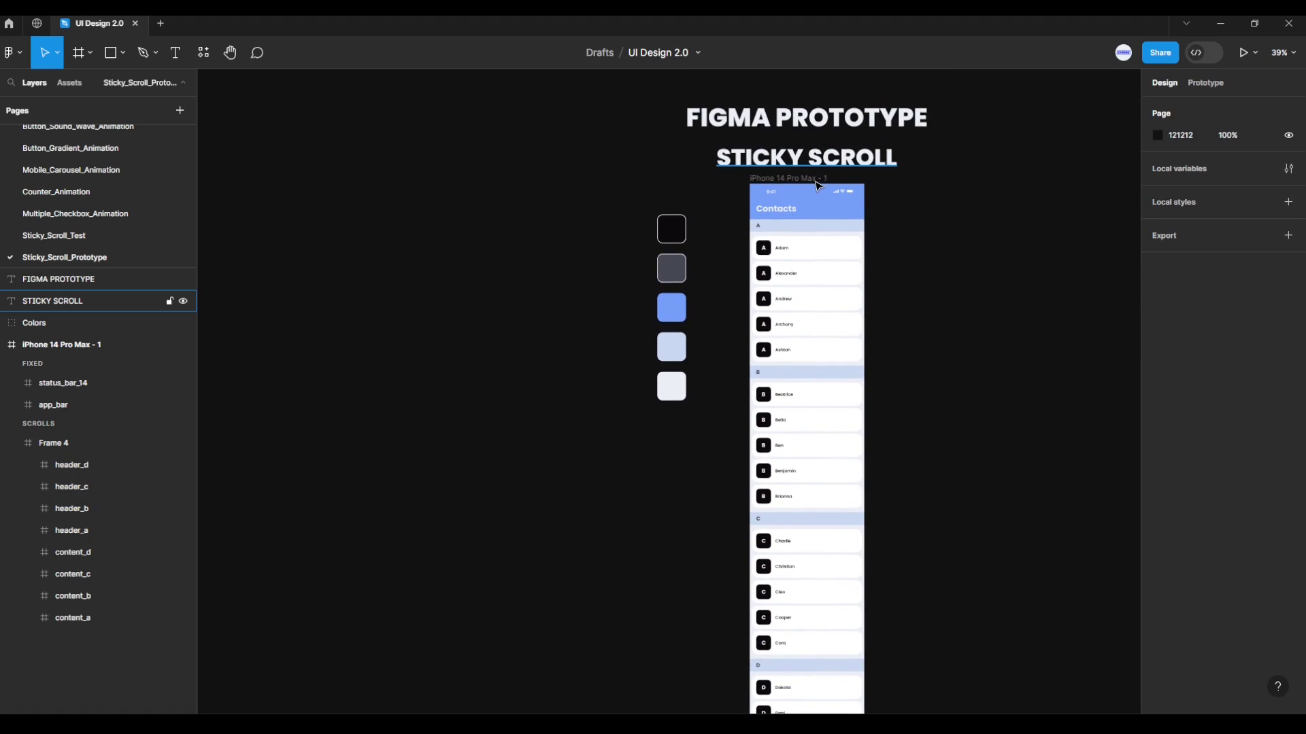
{"action": "scroll", "coordinate": [803, 190], "scroll_direction": "up", "scroll_amount": 3}
{"action": "scroll", "coordinate": [803, 190], "scroll_direction": "up", "scroll_amount": 2}
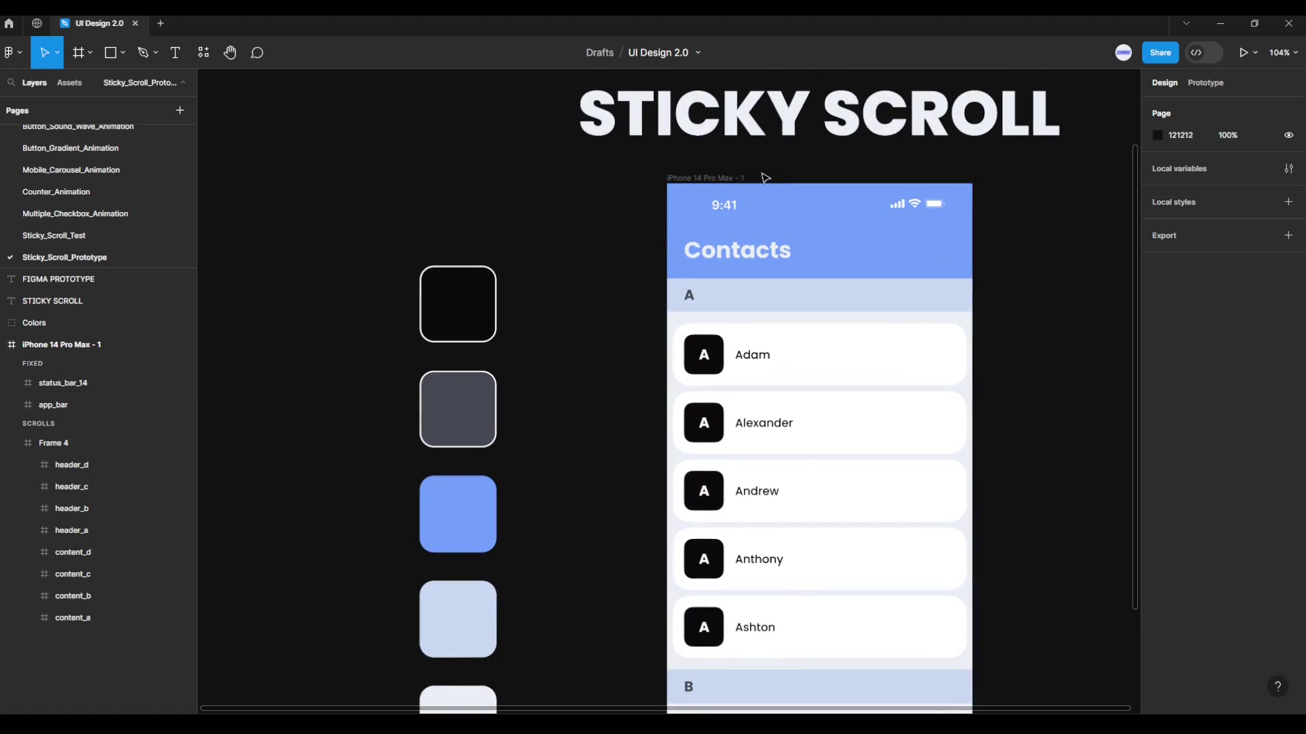
{"action": "left_click", "coordinate": [728, 178]}
{"action": "scroll", "coordinate": [999, 469], "scroll_direction": "down", "scroll_amount": 3}
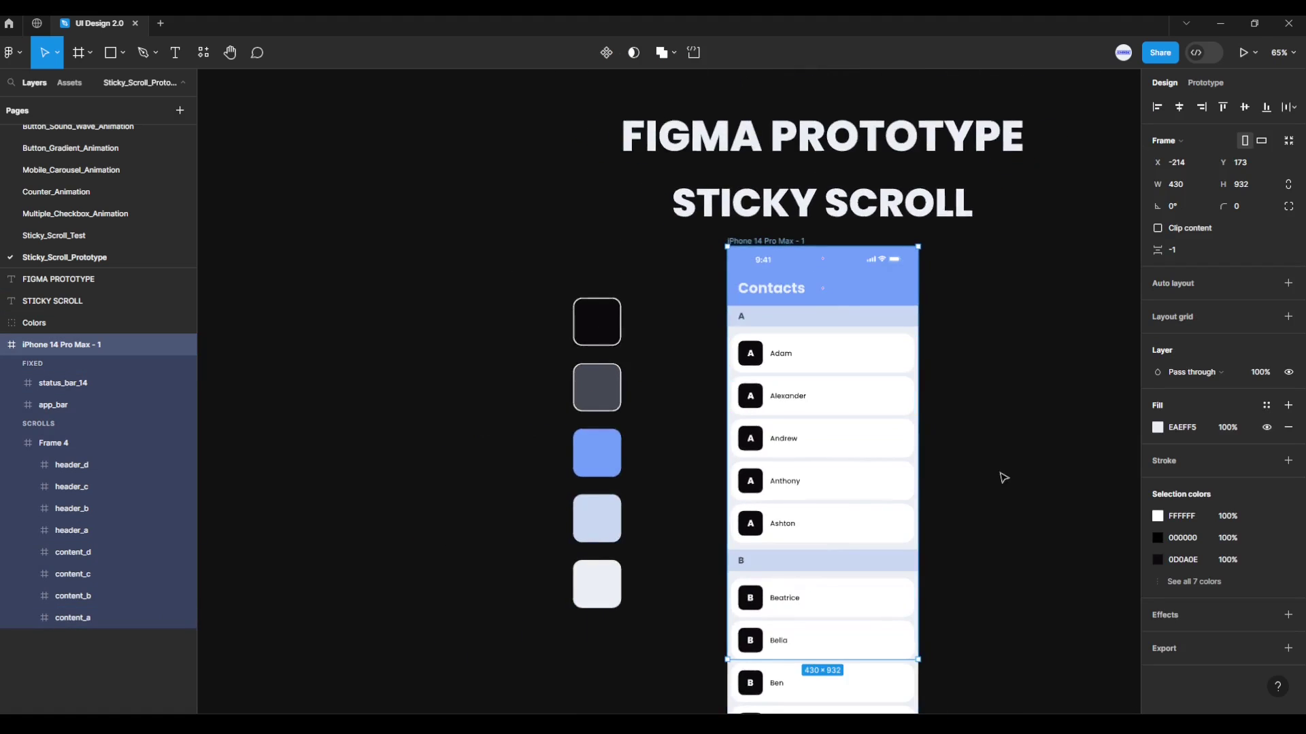
{"action": "scroll", "coordinate": [988, 443], "scroll_direction": "down", "scroll_amount": 2}
{"action": "scroll", "coordinate": [983, 301], "scroll_direction": "down", "scroll_amount": 2}
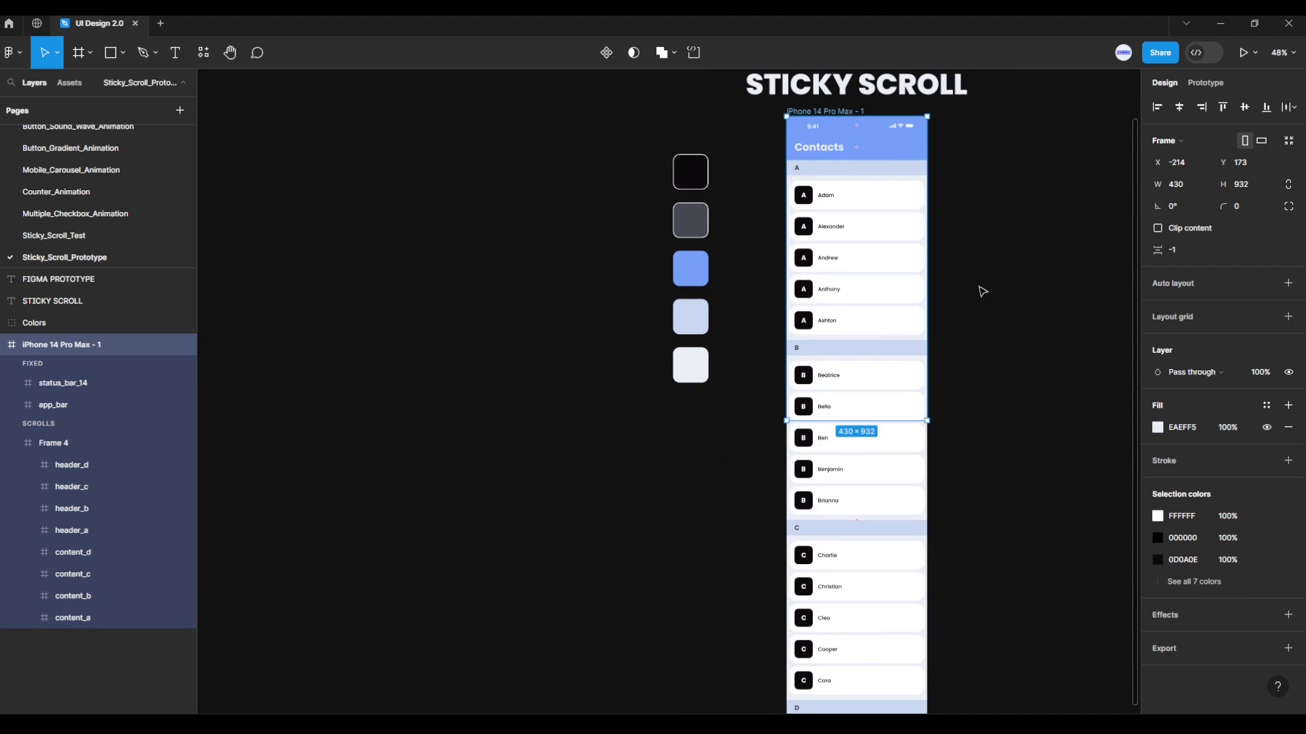
{"action": "left_click", "coordinate": [883, 250]}
{"action": "scroll", "coordinate": [948, 393], "scroll_direction": "down", "scroll_amount": 2}
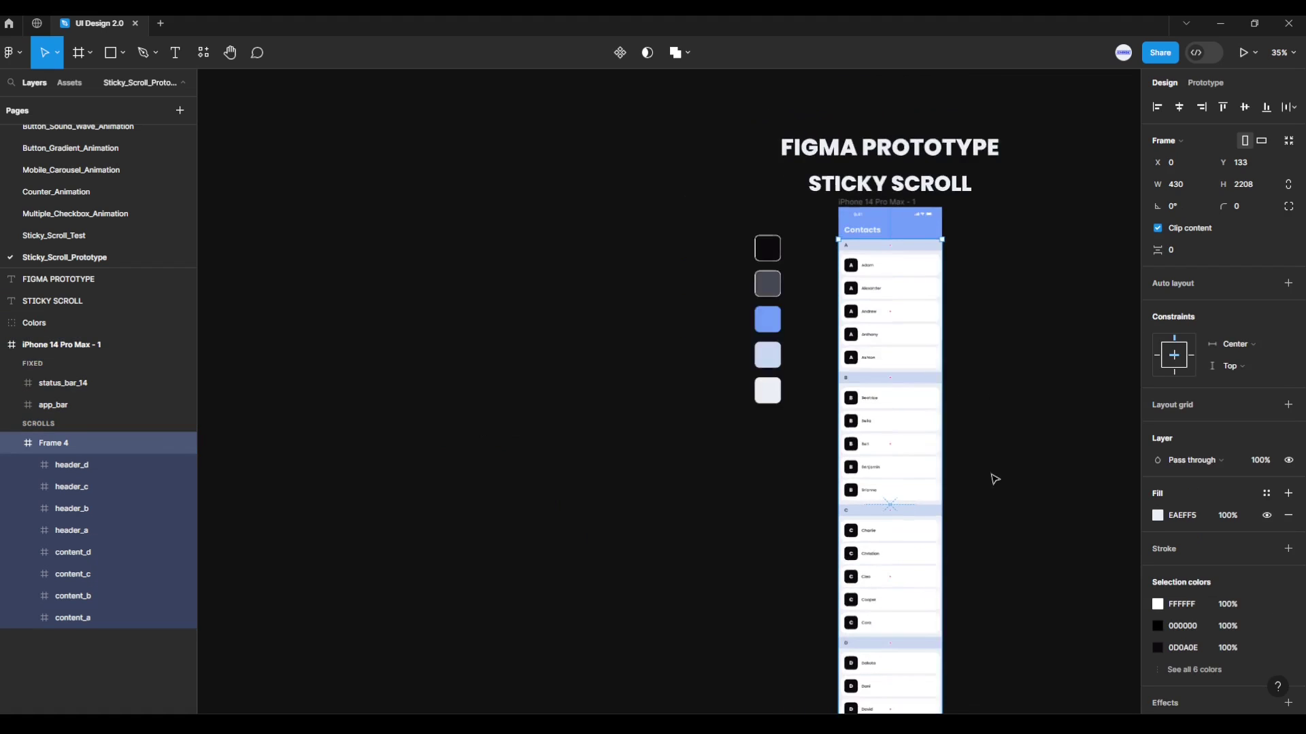
{"action": "left_click_drag", "start_coordinate": [990, 475], "coordinate": [961, 318]}
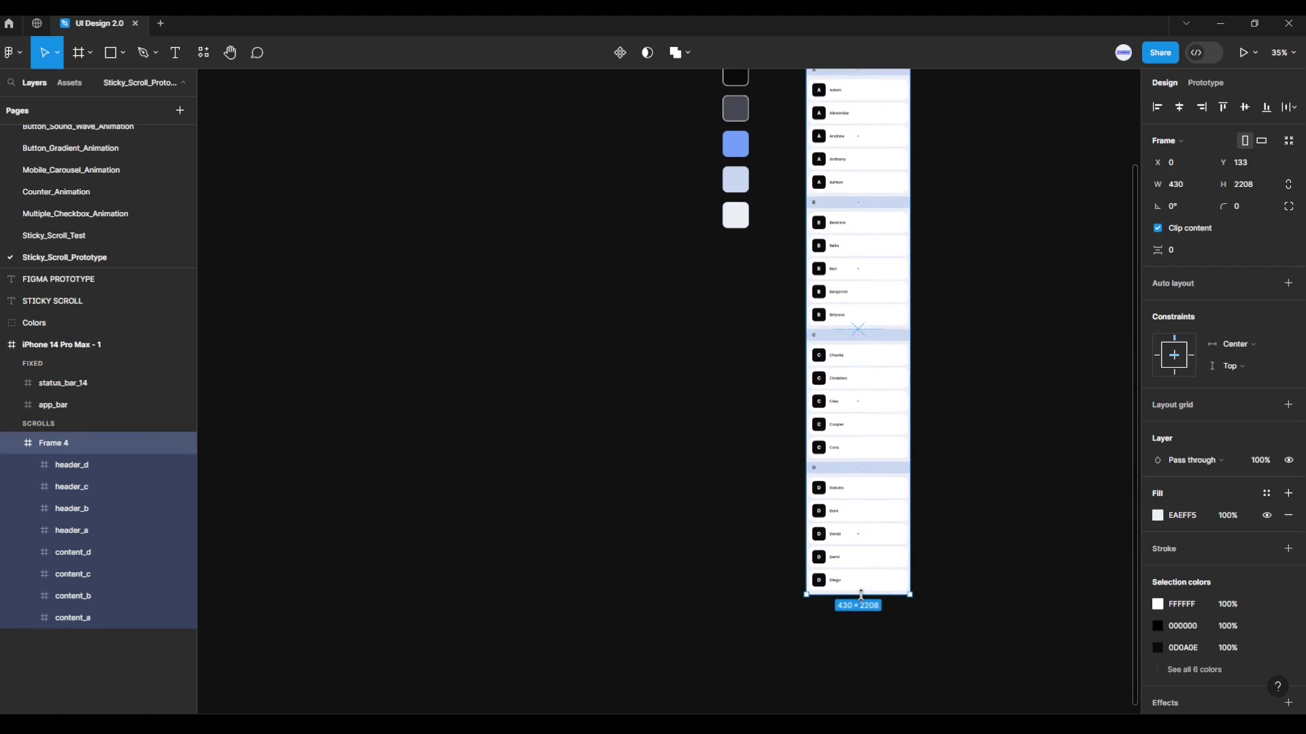
{"action": "mouse_move", "coordinate": [866, 594]}
{"action": "left_mouse_down"}
{"action": "mouse_move", "coordinate": [856, 177]}
{"action": "mouse_move", "coordinate": [857, 205]}
{"action": "left_mouse_up"}
Set Frame 4's height to 799 px so it ends just below Bella.
{"action": "scroll", "coordinate": [864, 218], "scroll_direction": "up", "scroll_amount": 2}
{"action": "scroll", "coordinate": [865, 231], "scroll_direction": "up", "scroll_amount": 5}
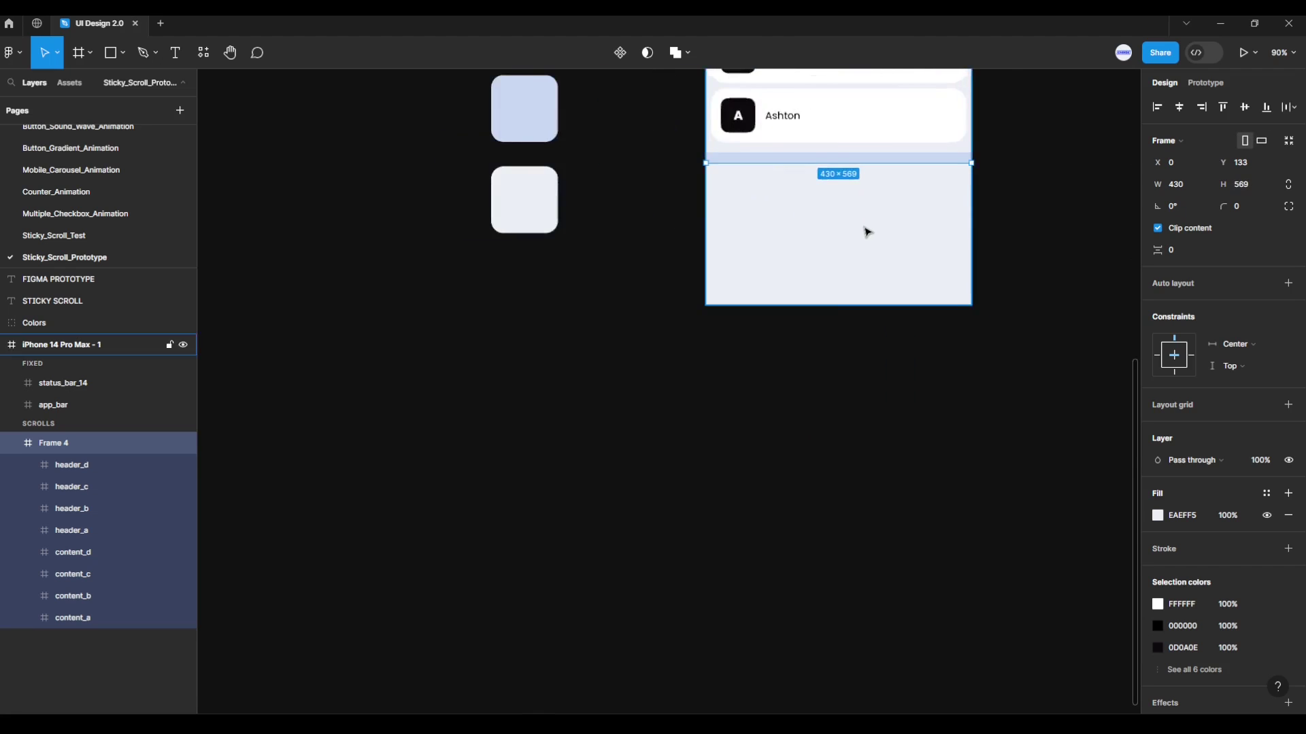
{"action": "scroll", "coordinate": [861, 269], "scroll_direction": "up", "scroll_amount": 3}
{"action": "left_click_drag", "start_coordinate": [860, 269], "coordinate": [817, 326]}
{"action": "mouse_move", "coordinate": [842, 229]}
{"action": "left_mouse_down"}
{"action": "mouse_move", "coordinate": [866, 412]}
{"action": "mouse_move", "coordinate": [886, 453]}
{"action": "left_mouse_up"}
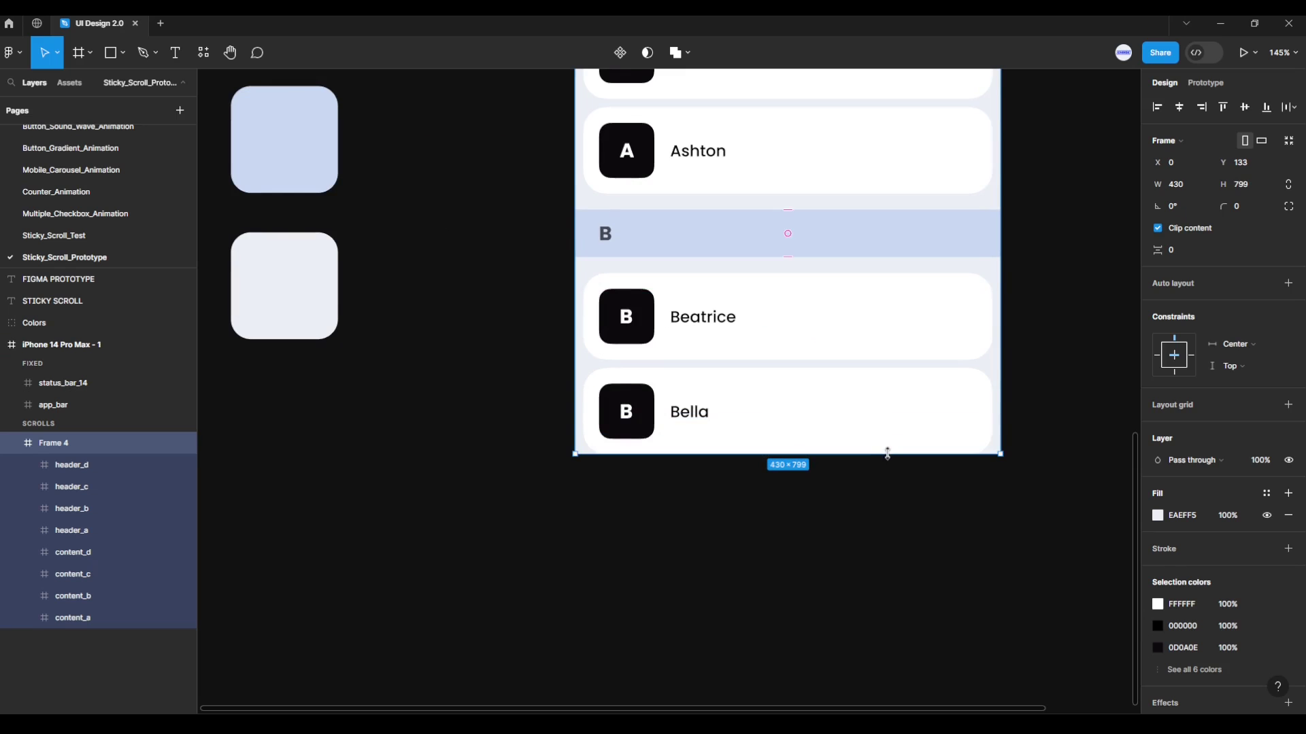
{"action": "scroll", "coordinate": [922, 522], "scroll_direction": "down", "scroll_amount": 3}
{"action": "scroll", "coordinate": [979, 456], "scroll_direction": "down", "scroll_amount": 2}
{"action": "scroll", "coordinate": [1013, 415], "scroll_direction": "up", "scroll_amount": 2}
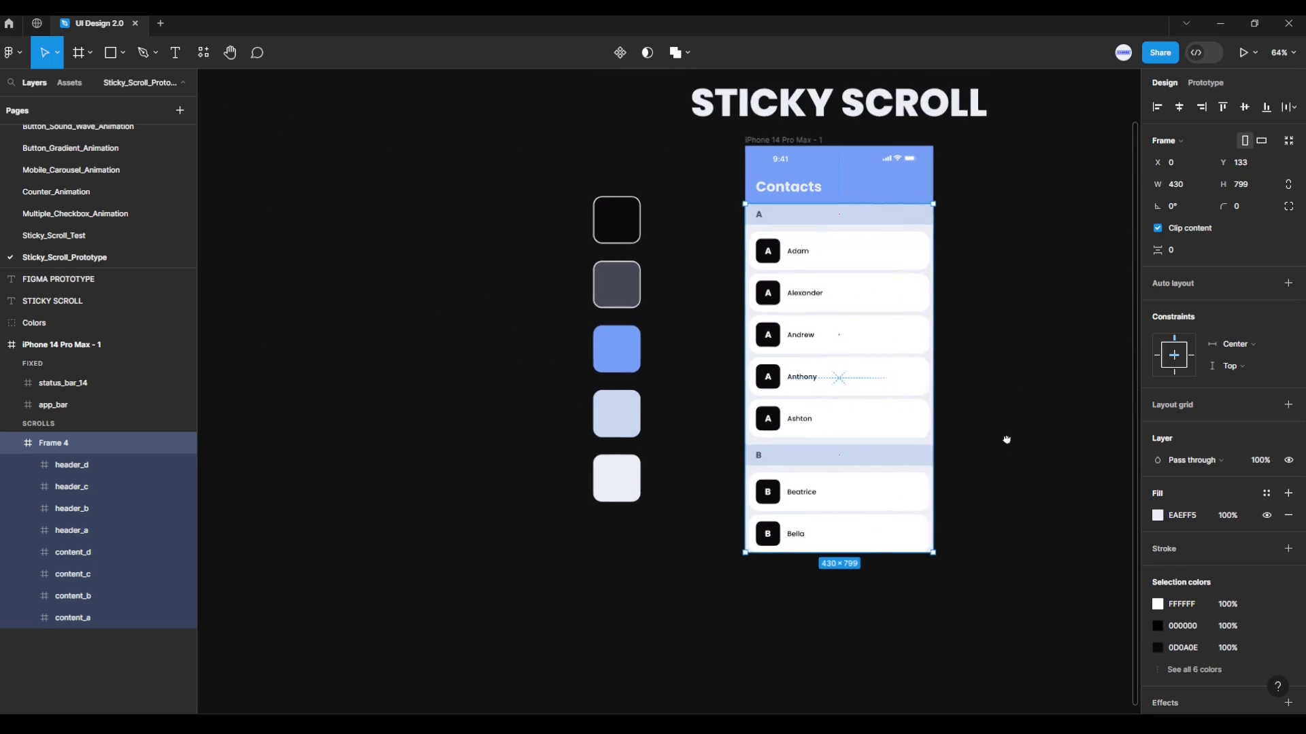
{"action": "left_click", "coordinate": [1012, 445]}
Present the prototype from the iPhone 14 Pro Max - 1 frame.
{"action": "scroll", "coordinate": [1011, 445], "scroll_direction": "up", "scroll_amount": 1}
{"action": "scroll", "coordinate": [1041, 405], "scroll_direction": "up", "scroll_amount": 2}
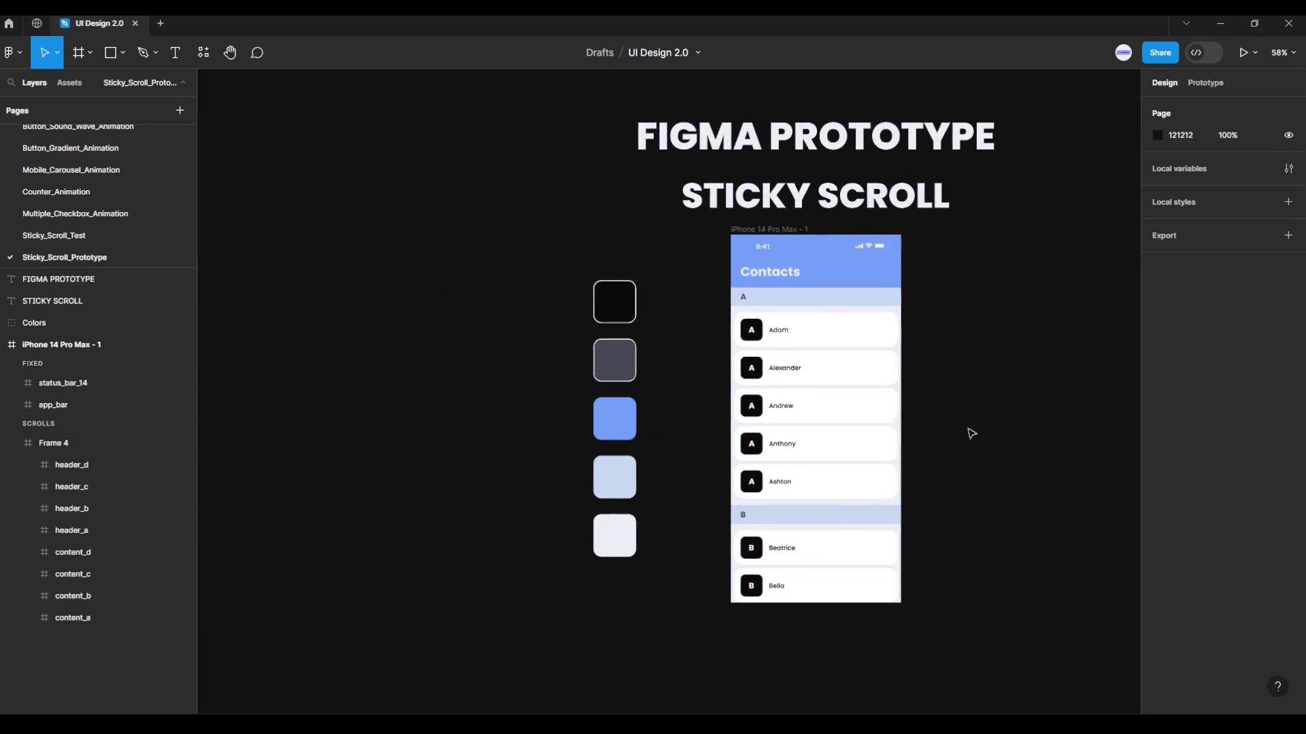
{"action": "scroll", "coordinate": [965, 429], "scroll_direction": "up", "scroll_amount": 2}
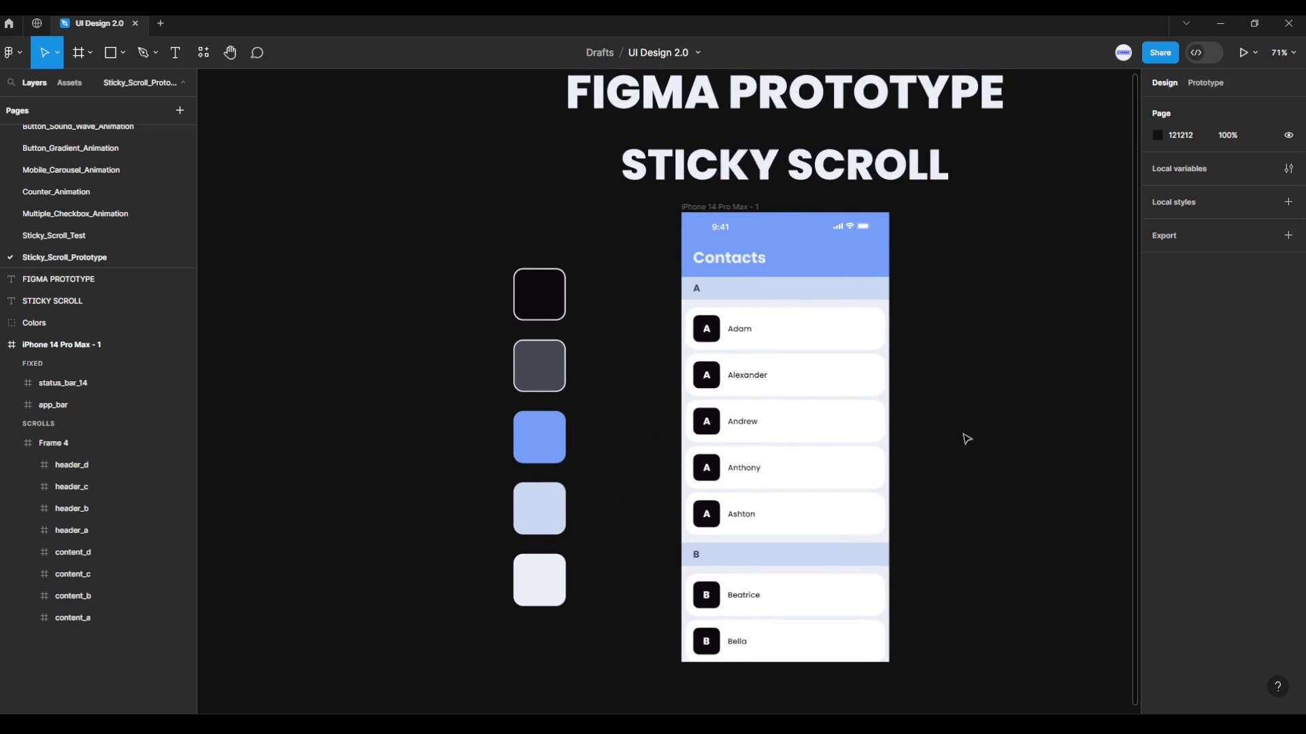
{"action": "left_click", "coordinate": [746, 208]}
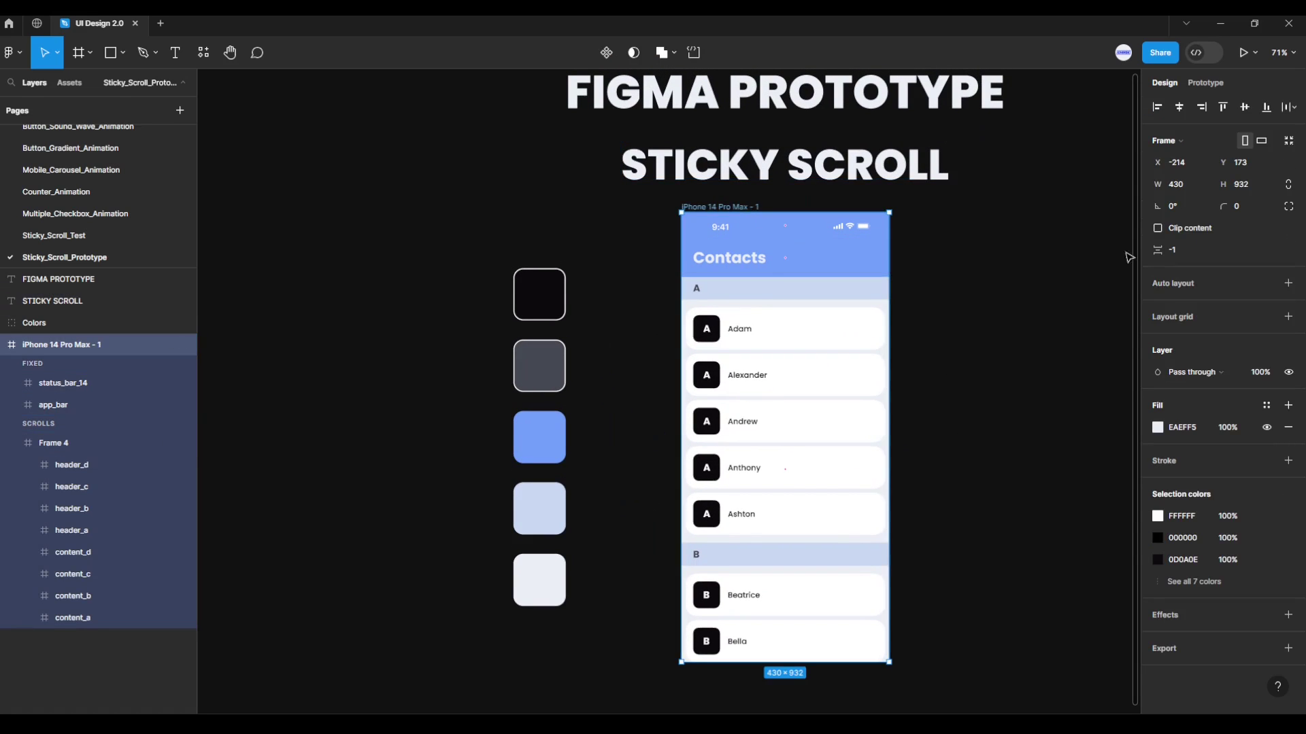
{"action": "left_click", "coordinate": [1245, 53]}
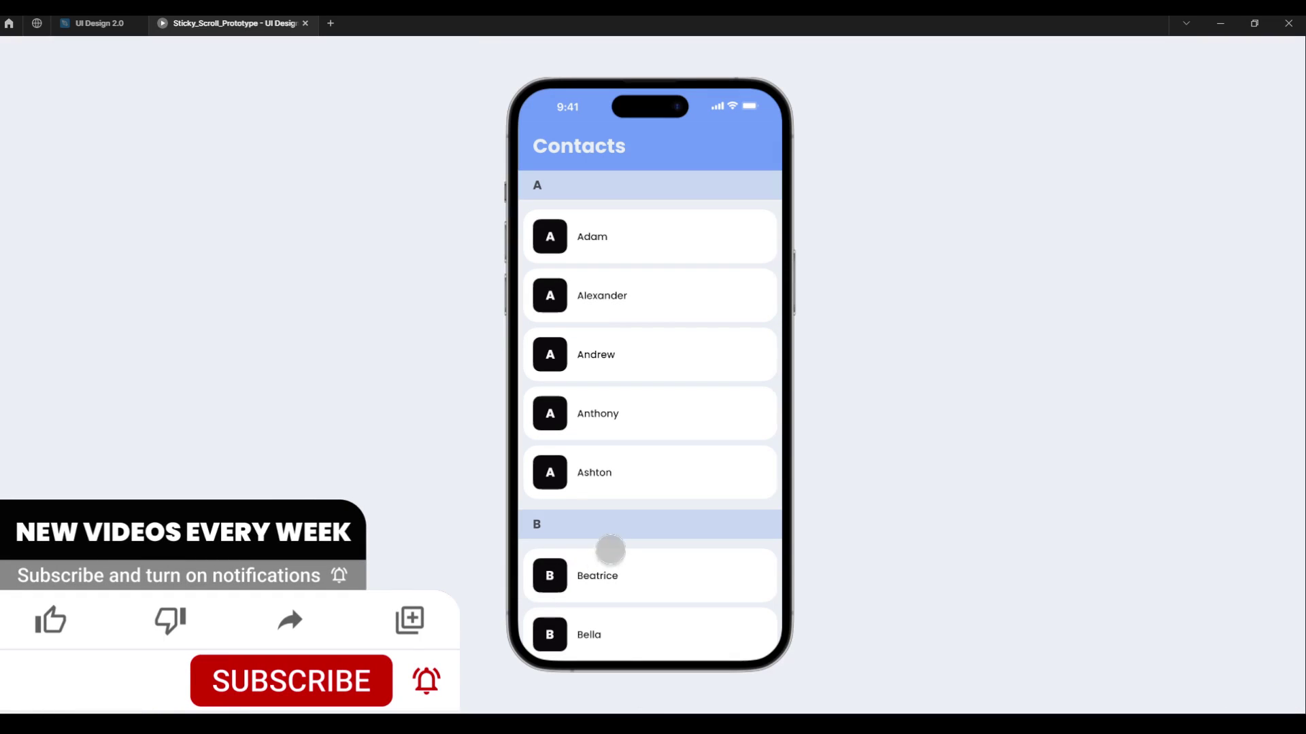
{"action": "scroll", "coordinate": [658, 489], "scroll_direction": "down", "scroll_amount": 3}
{"action": "scroll", "coordinate": [693, 448], "scroll_direction": "down", "scroll_amount": 1}
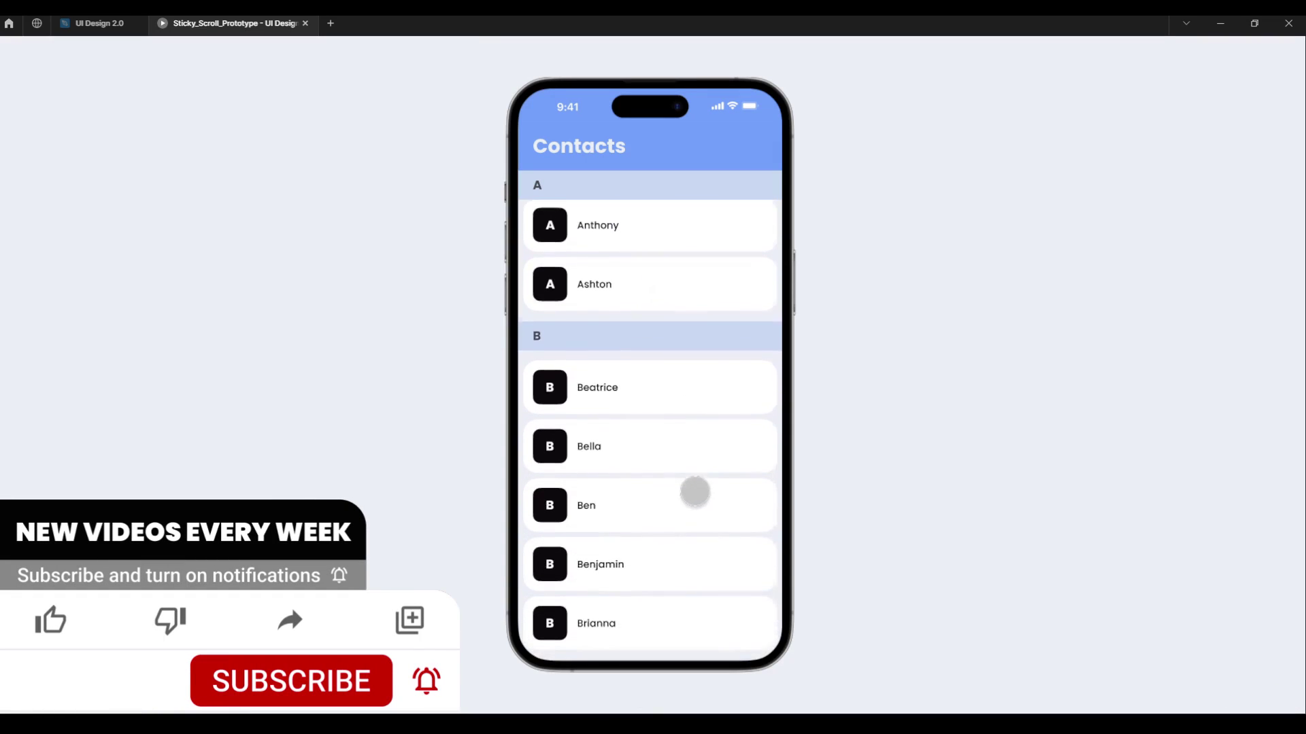
{"action": "scroll", "coordinate": [705, 422], "scroll_direction": "down", "scroll_amount": 1}
{"action": "scroll", "coordinate": [711, 458], "scroll_direction": "down", "scroll_amount": 2}
{"action": "scroll", "coordinate": [713, 445], "scroll_direction": "down", "scroll_amount": 1}
{"action": "scroll", "coordinate": [712, 414], "scroll_direction": "down", "scroll_amount": 1}
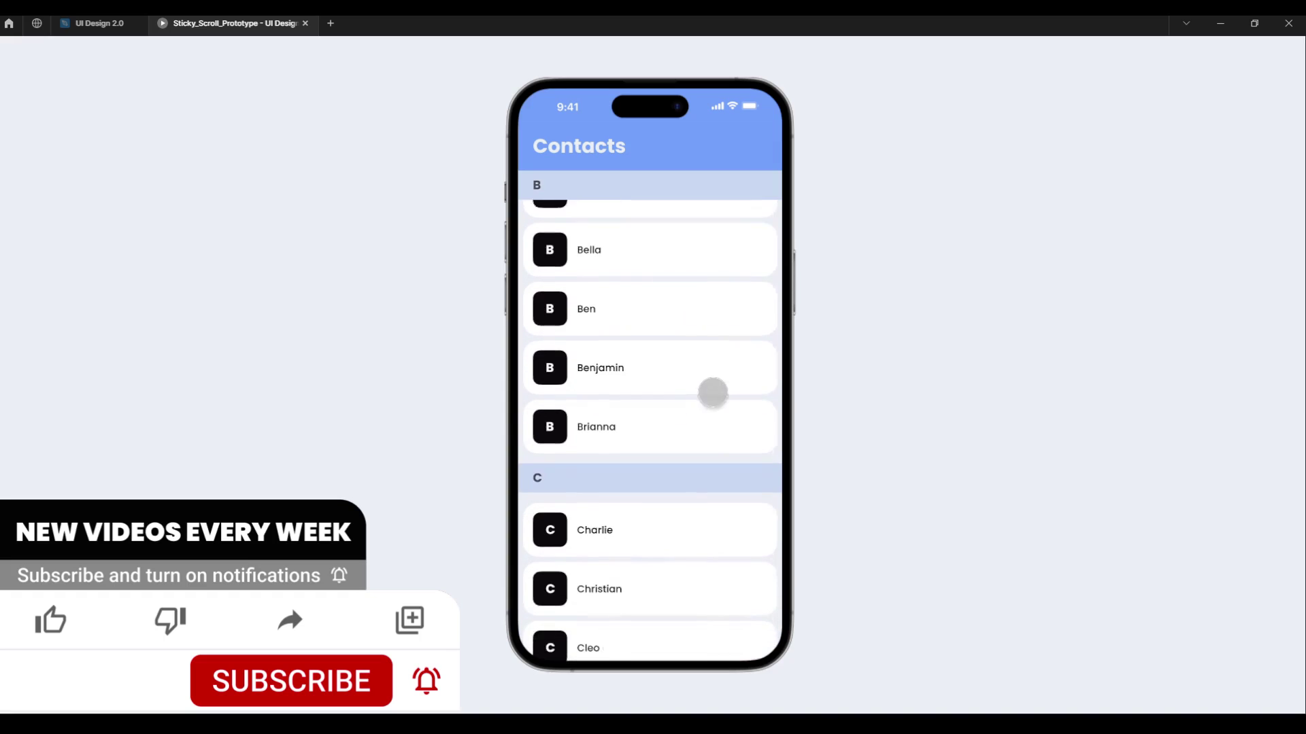
{"action": "scroll", "coordinate": [701, 405], "scroll_direction": "up", "scroll_amount": 2}
{"action": "scroll", "coordinate": [680, 340], "scroll_direction": "up", "scroll_amount": 1}
{"action": "mouse_move", "coordinate": [671, 289]}
{"action": "left_mouse_down"}
{"action": "mouse_move", "coordinate": [678, 329]}
{"action": "mouse_move", "coordinate": [684, 268]}
{"action": "mouse_move", "coordinate": [702, 437]}
{"action": "mouse_move", "coordinate": [723, 385]}
{"action": "left_mouse_up"}
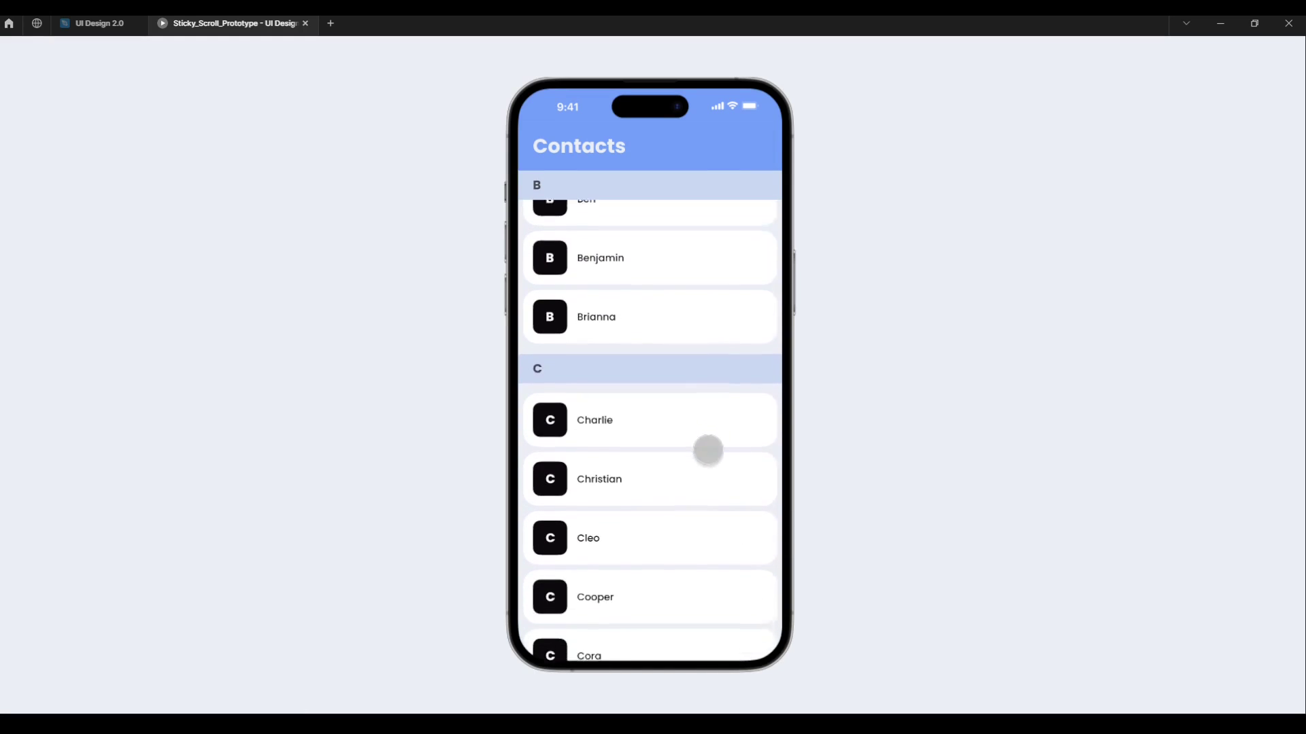
{"action": "left_click_drag", "start_coordinate": [705, 448], "coordinate": [714, 376]}
{"action": "mouse_move", "coordinate": [711, 435]}
{"action": "left_mouse_down"}
{"action": "mouse_move", "coordinate": [702, 338]}
{"action": "mouse_move", "coordinate": [697, 420]}
{"action": "mouse_move", "coordinate": [709, 331]}
{"action": "mouse_move", "coordinate": [670, 461]}
{"action": "left_mouse_up"}
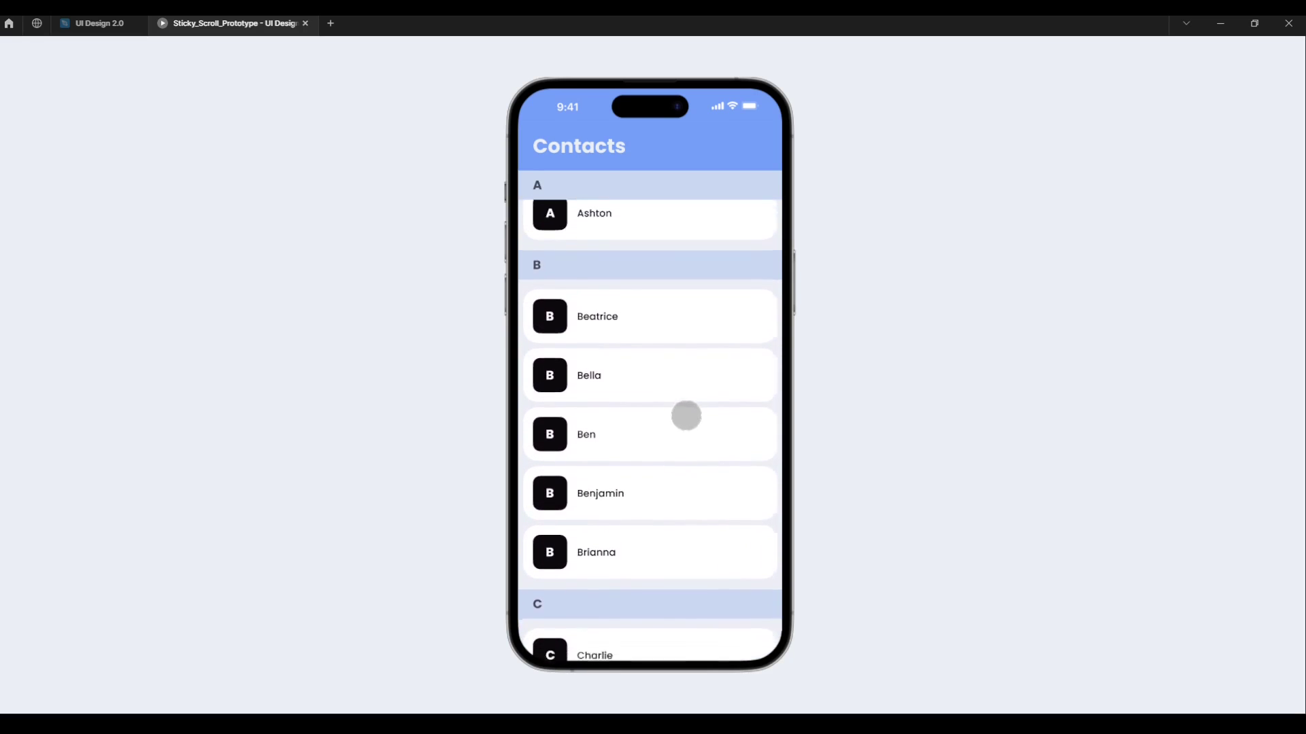
{"action": "left_click_drag", "start_coordinate": [685, 414], "coordinate": [696, 379]}
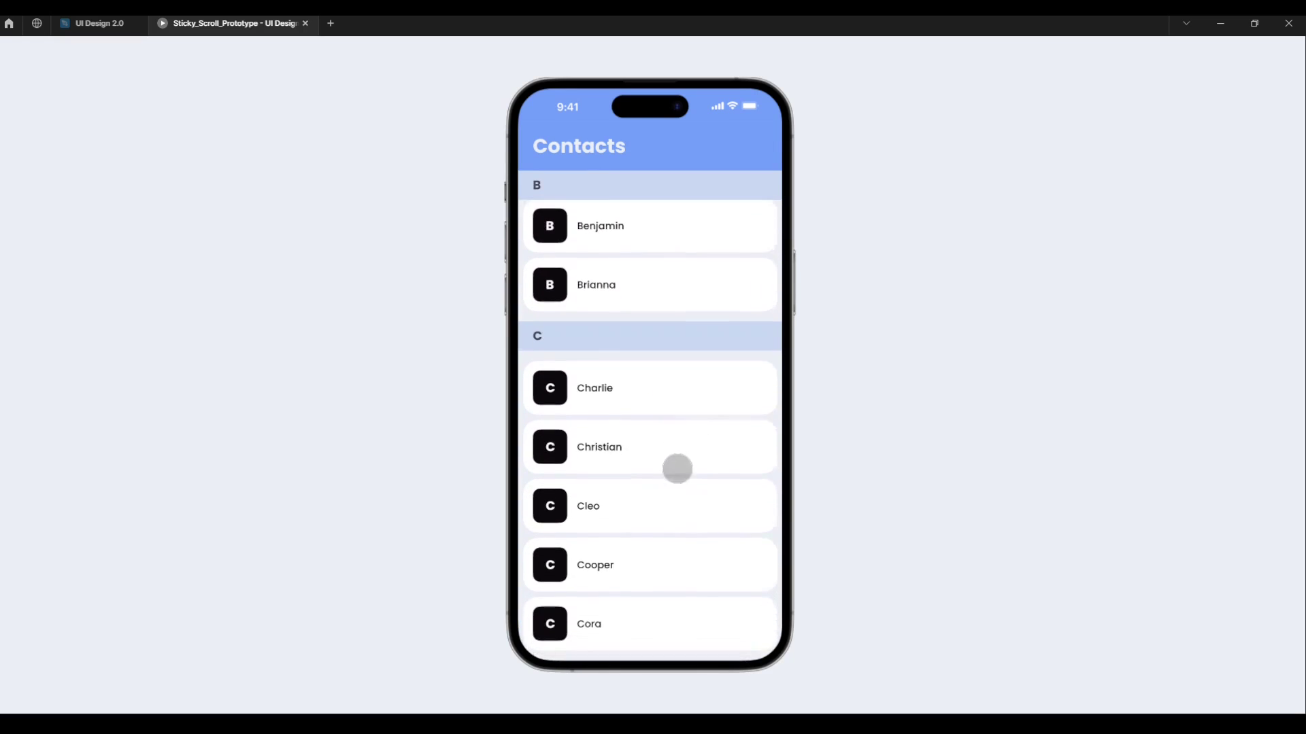
{"action": "mouse_move", "coordinate": [675, 467]}
{"action": "left_mouse_down"}
{"action": "mouse_move", "coordinate": [695, 380]}
{"action": "mouse_move", "coordinate": [690, 300]}
{"action": "mouse_move", "coordinate": [691, 465]}
{"action": "left_mouse_up"}
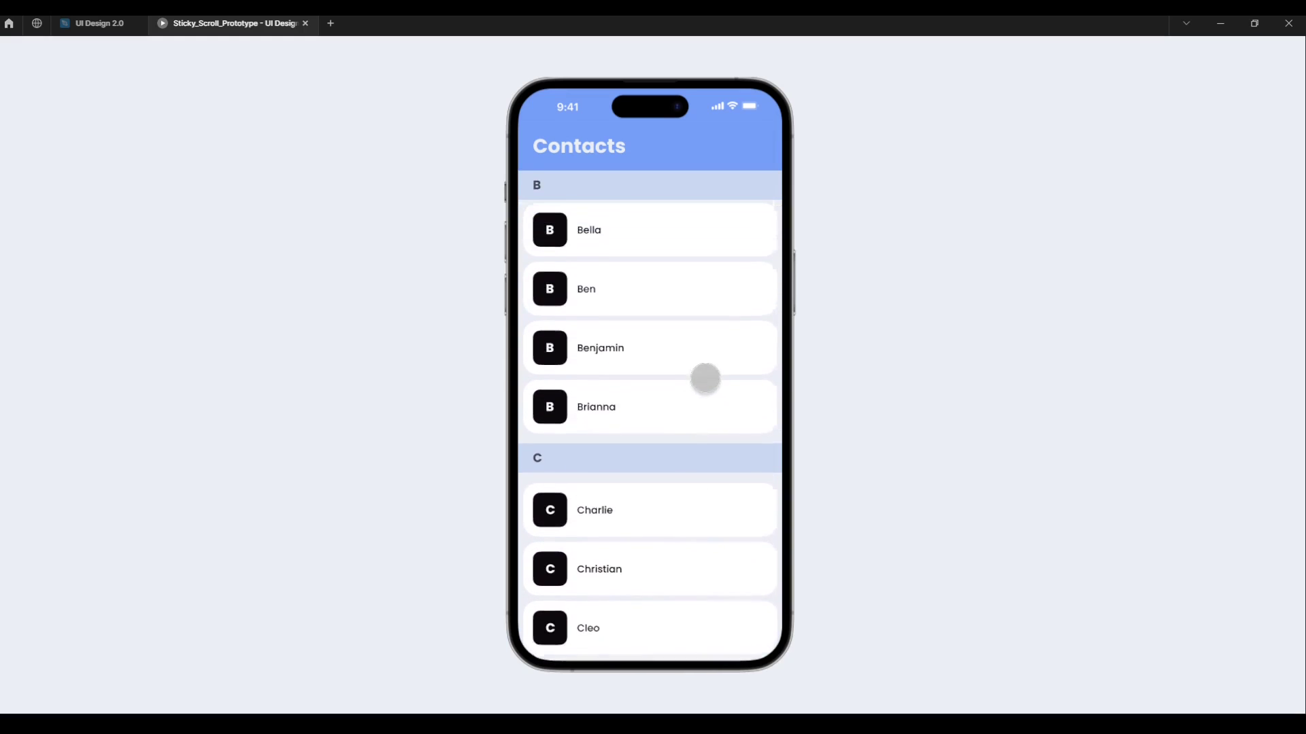
{"action": "mouse_move", "coordinate": [702, 378]}
{"action": "left_mouse_down"}
{"action": "mouse_move", "coordinate": [688, 481]}
{"action": "mouse_move", "coordinate": [704, 380]}
{"action": "left_mouse_up"}
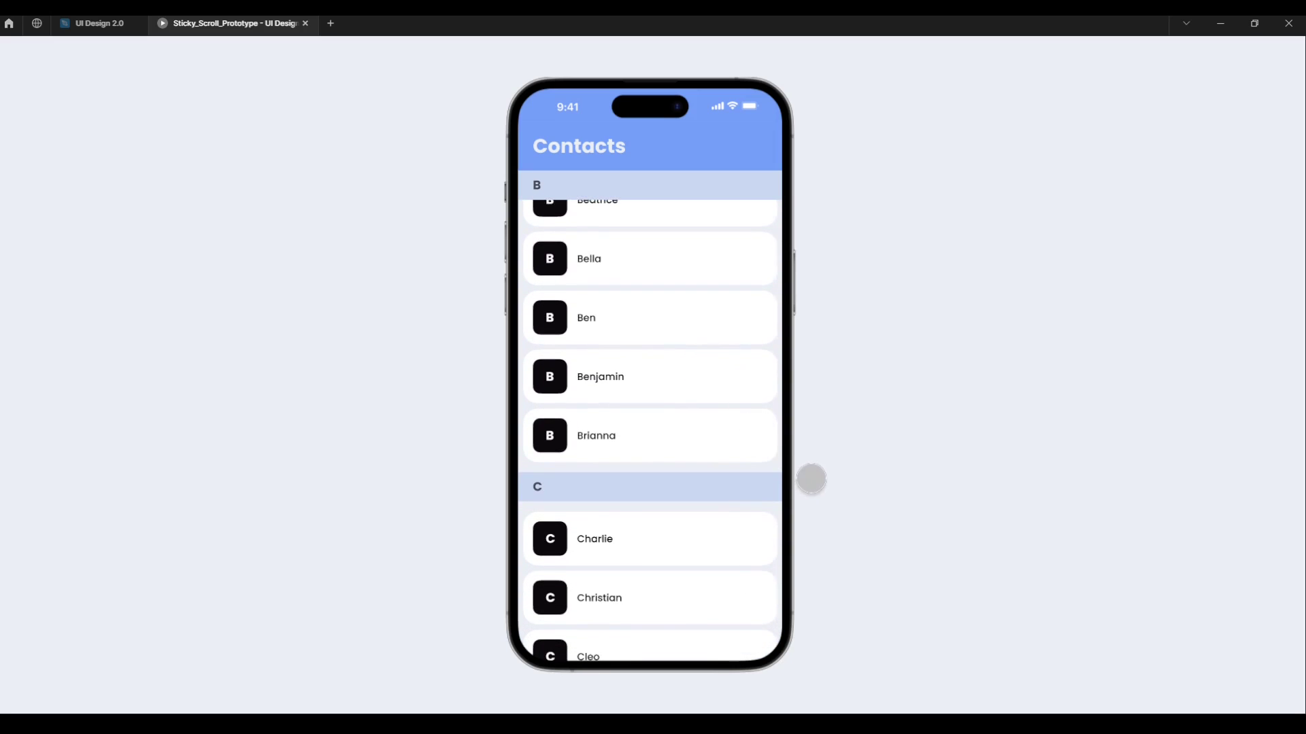